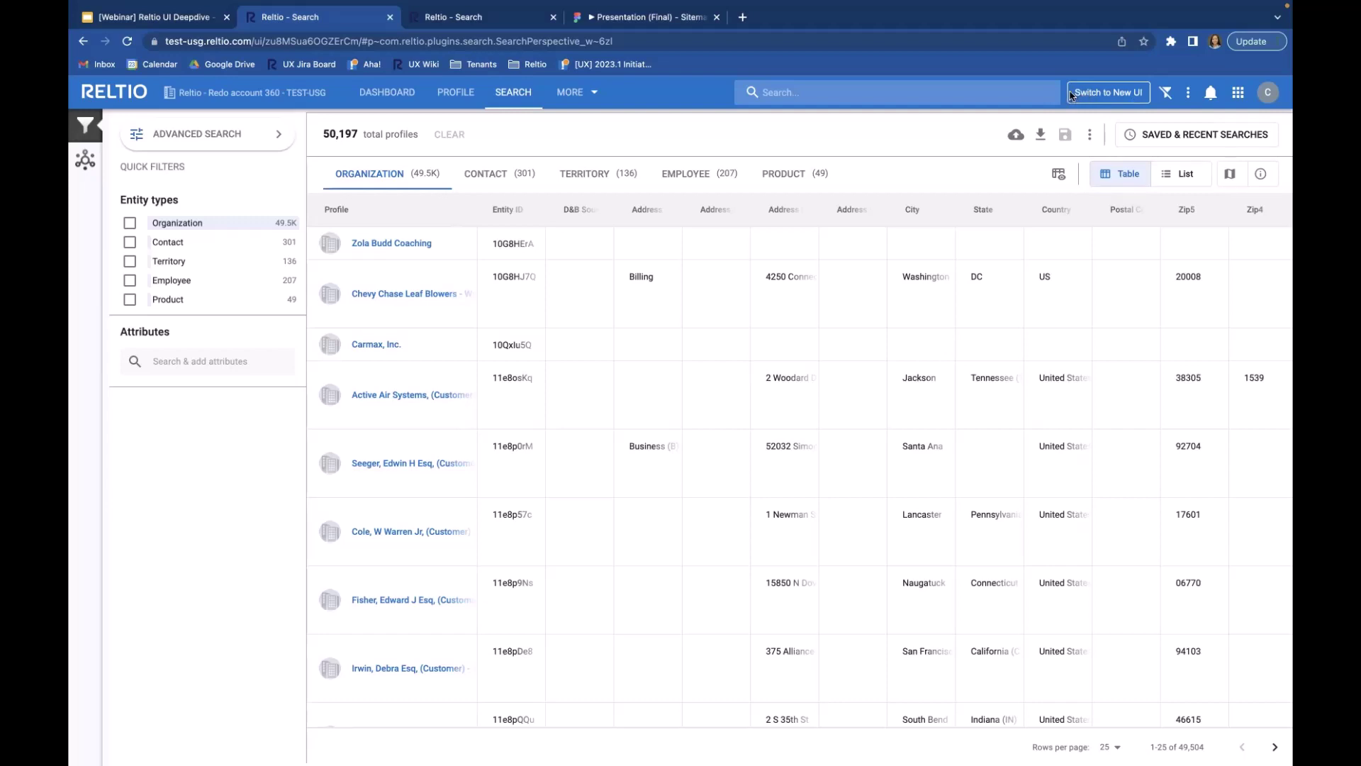
Step: Show the new-interface results for all 50,197 profiles and open the account menu
{"action": "left_click", "coordinate": [480, 22]}
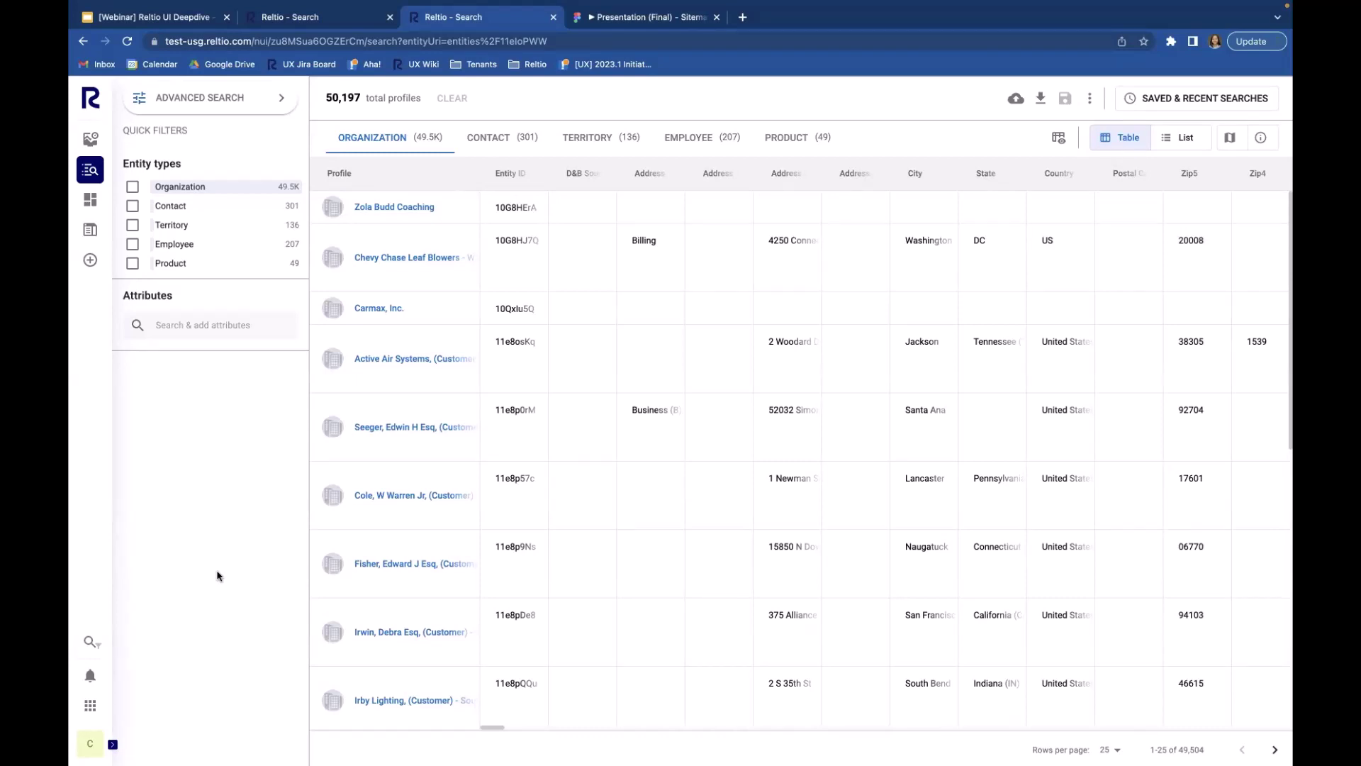
{"action": "left_click", "coordinate": [90, 743]}
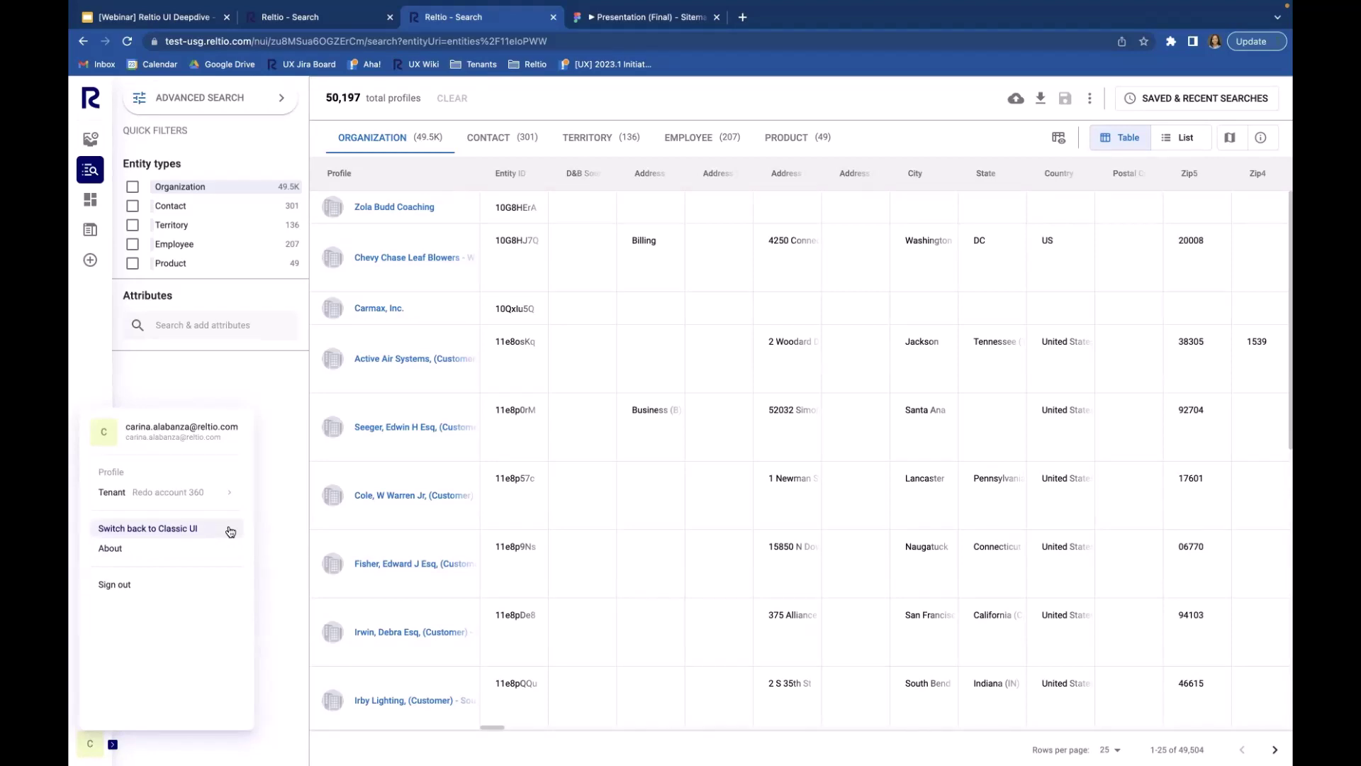
Step: Close the account menu and open the Zola Budd Coaching organization profile in the new UI
{"action": "left_click", "coordinate": [280, 424]}
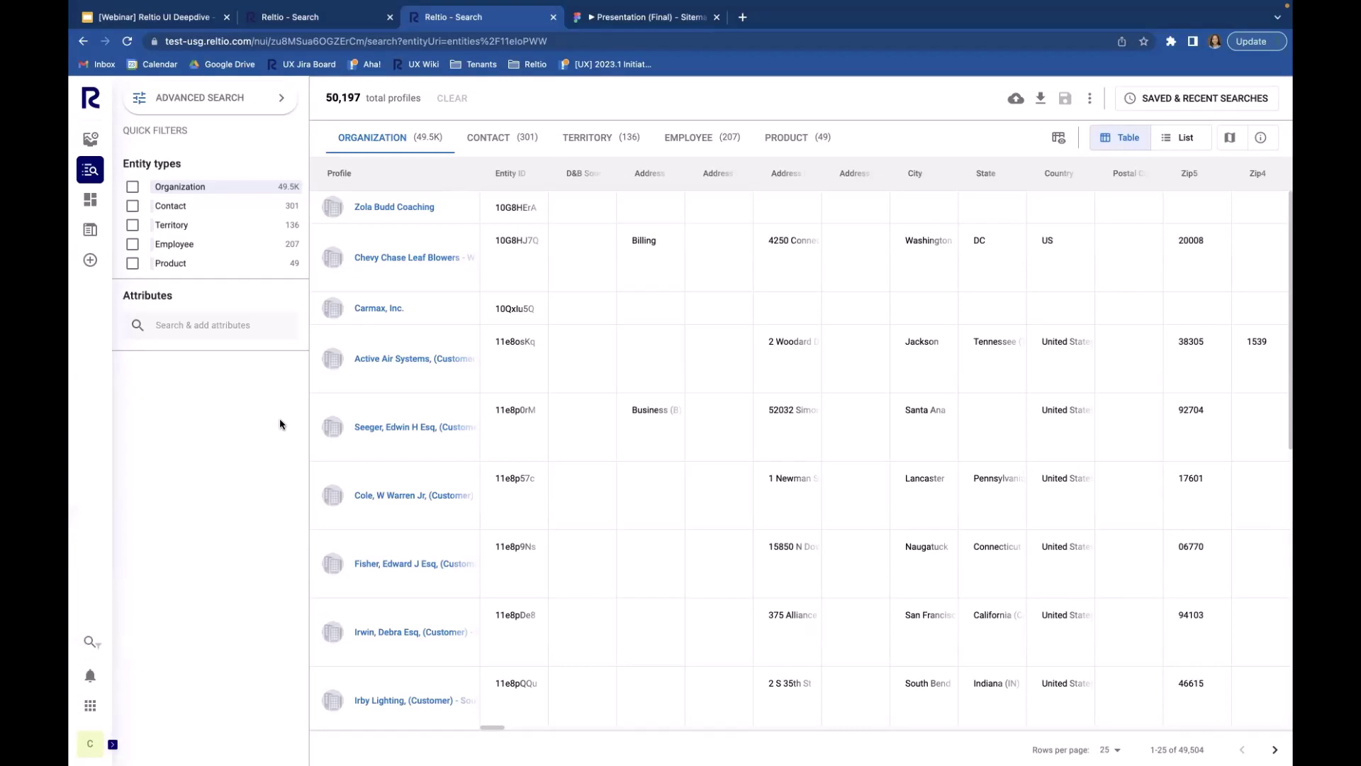
{"action": "left_click", "coordinate": [421, 208]}
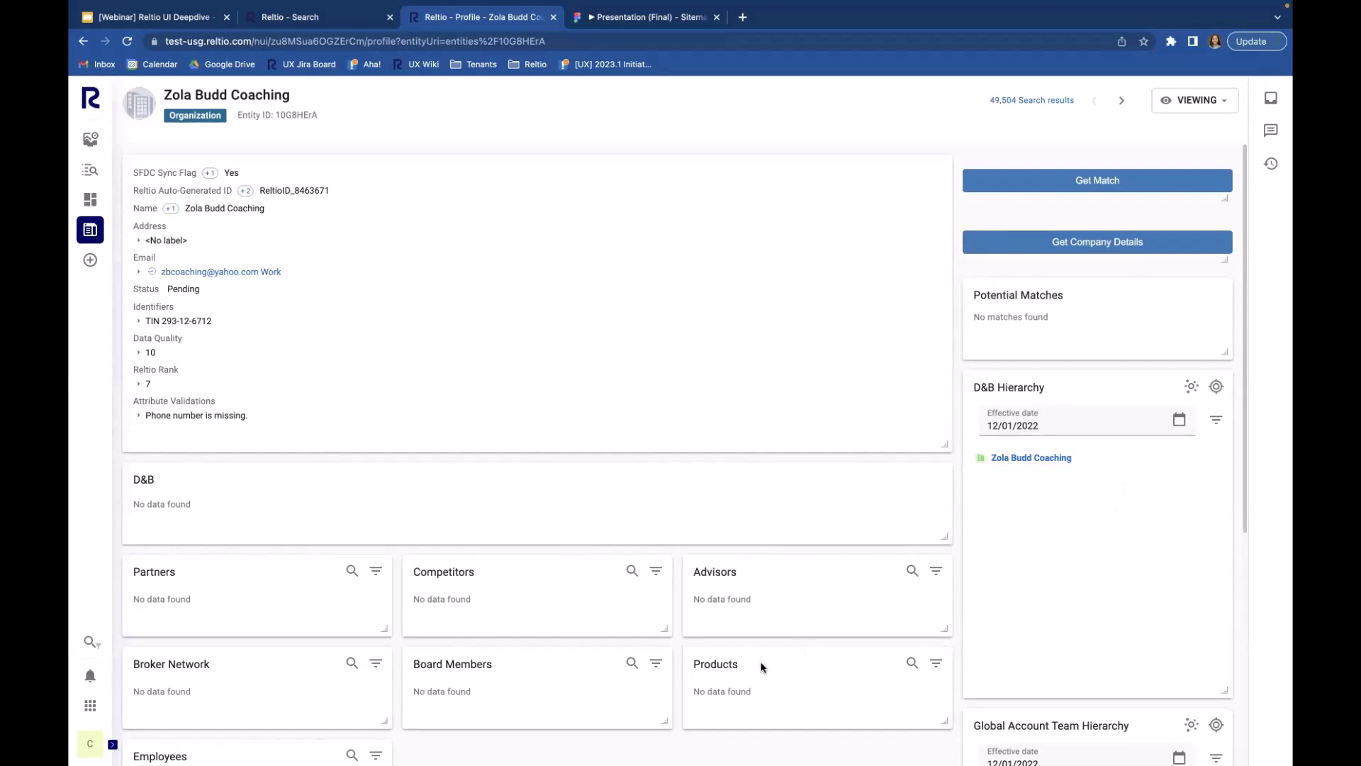
{"action": "scroll", "coordinate": [762, 667], "scroll_direction": "down", "scroll_amount": 5}
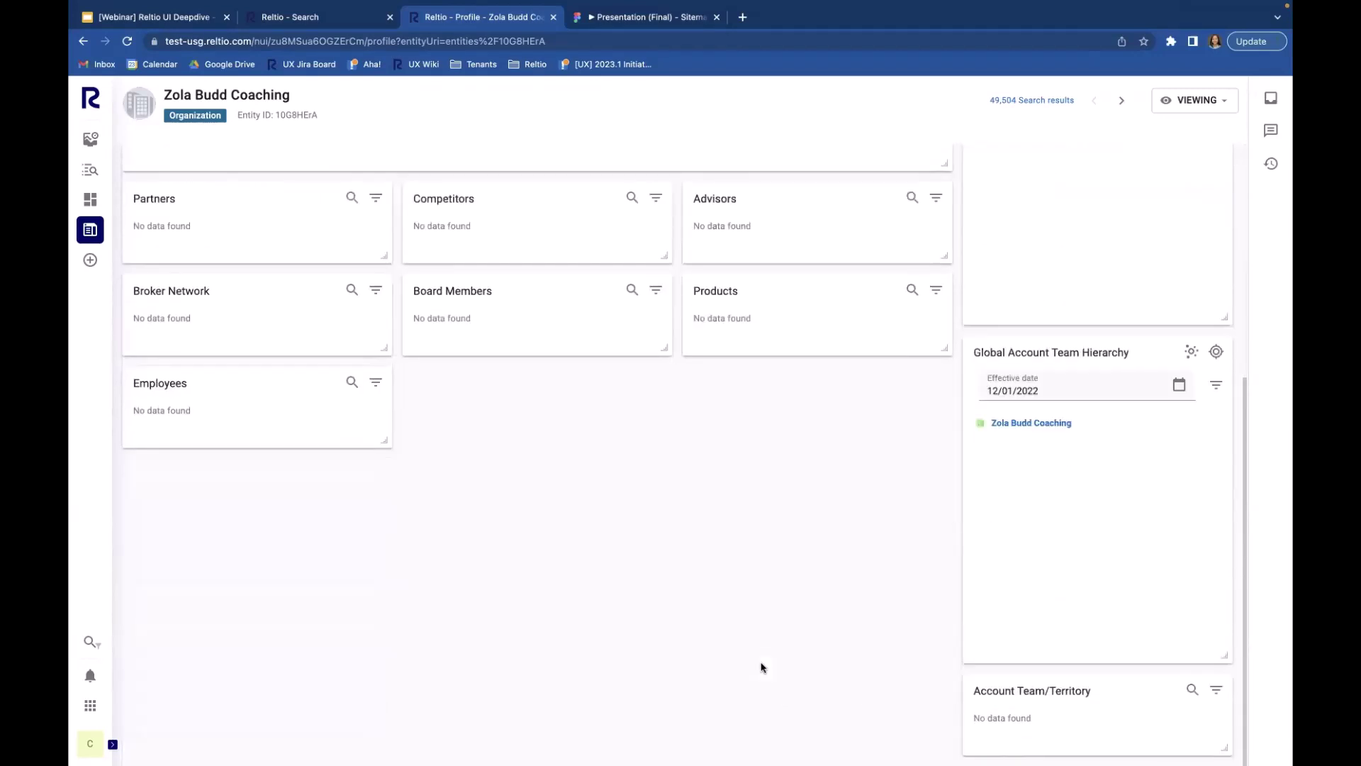
{"action": "scroll", "coordinate": [762, 667], "scroll_direction": "up", "scroll_amount": 5}
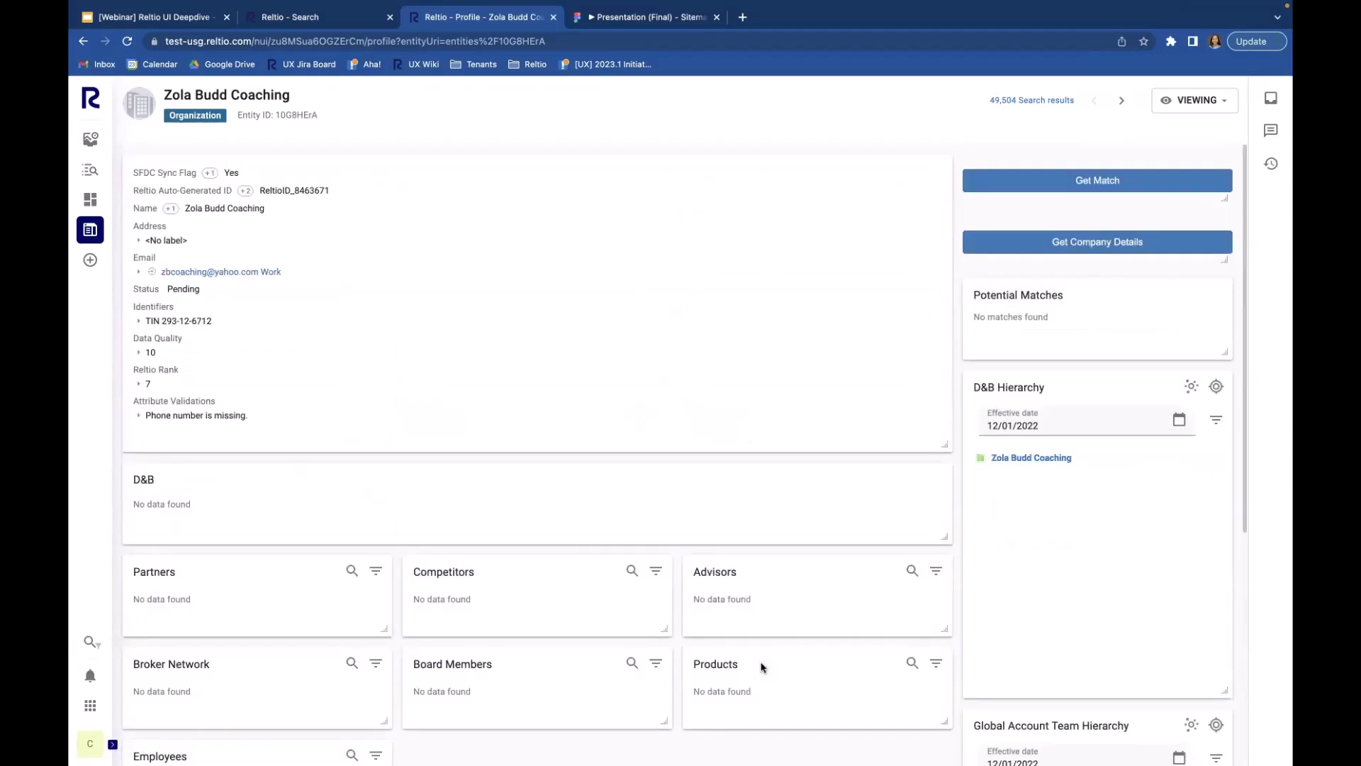
{"action": "mouse_move", "coordinate": [918, 474]}
Step: Open Zola Budd Coaching in the classic UI, toggle its History panel, then return to the new UI
{"action": "left_click", "coordinate": [317, 17]}
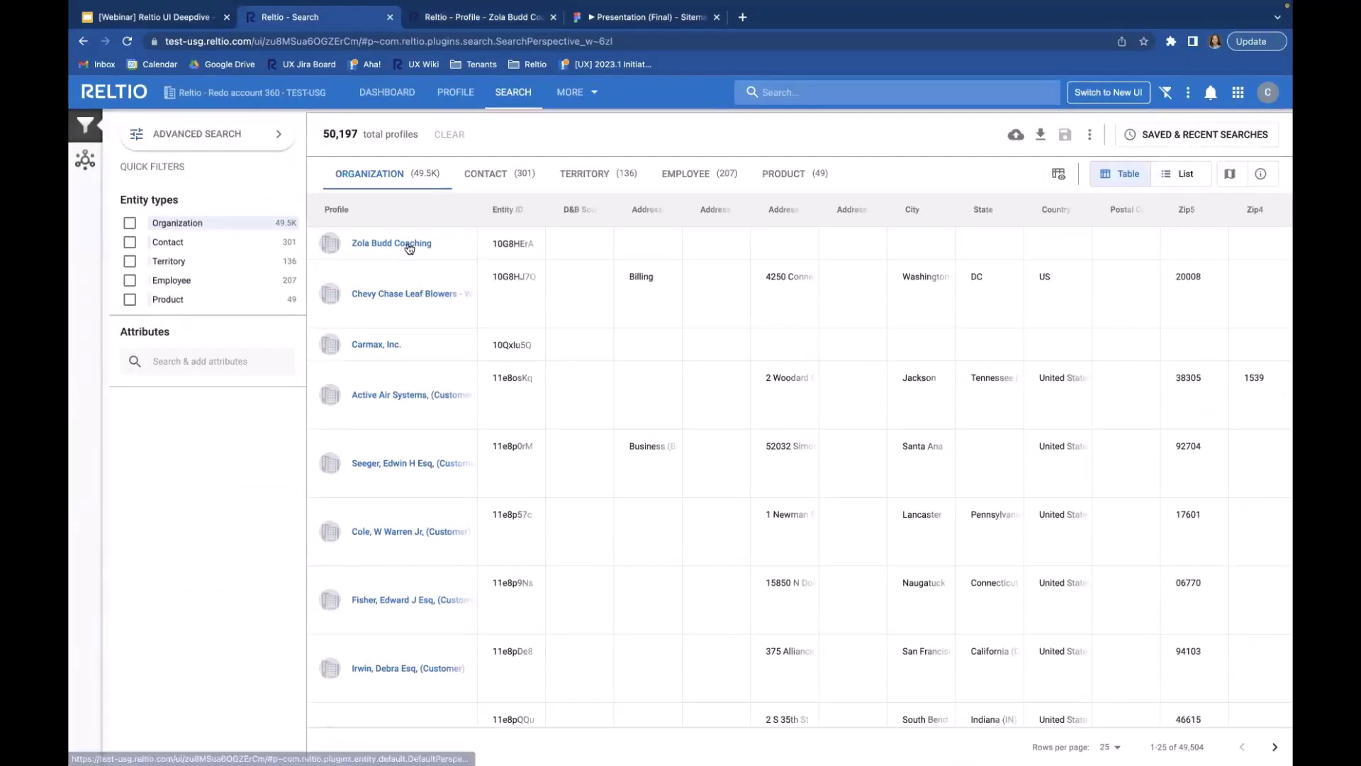
{"action": "left_click", "coordinate": [414, 245]}
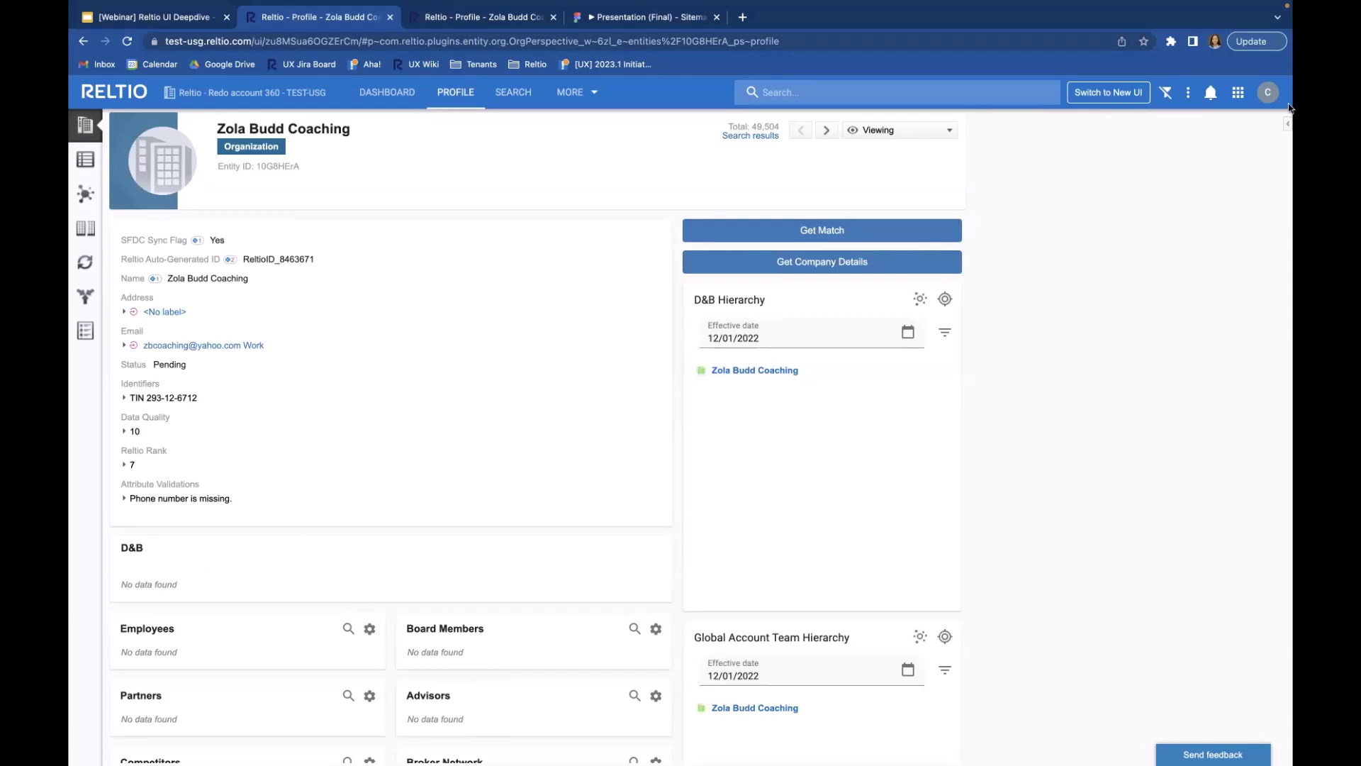
{"action": "left_click", "coordinate": [1288, 124]}
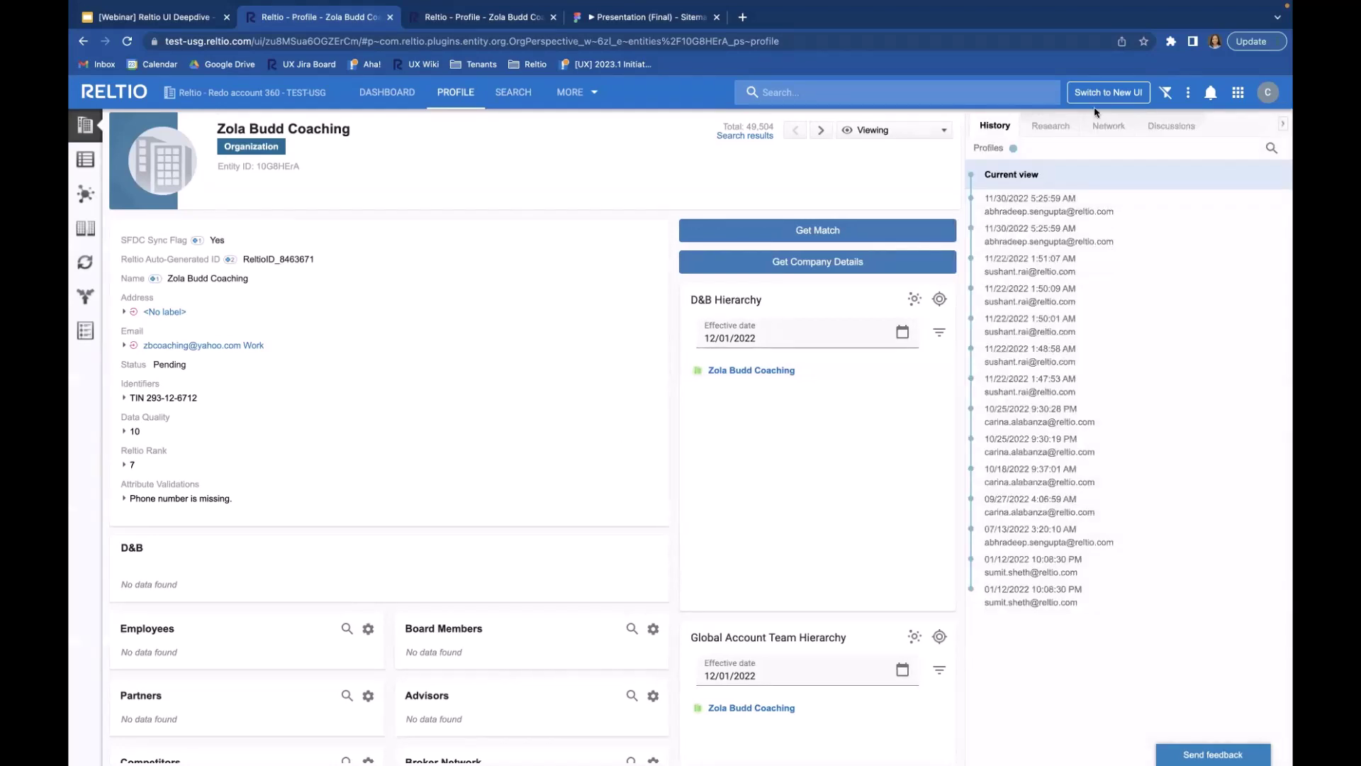
{"action": "left_click", "coordinate": [1284, 128]}
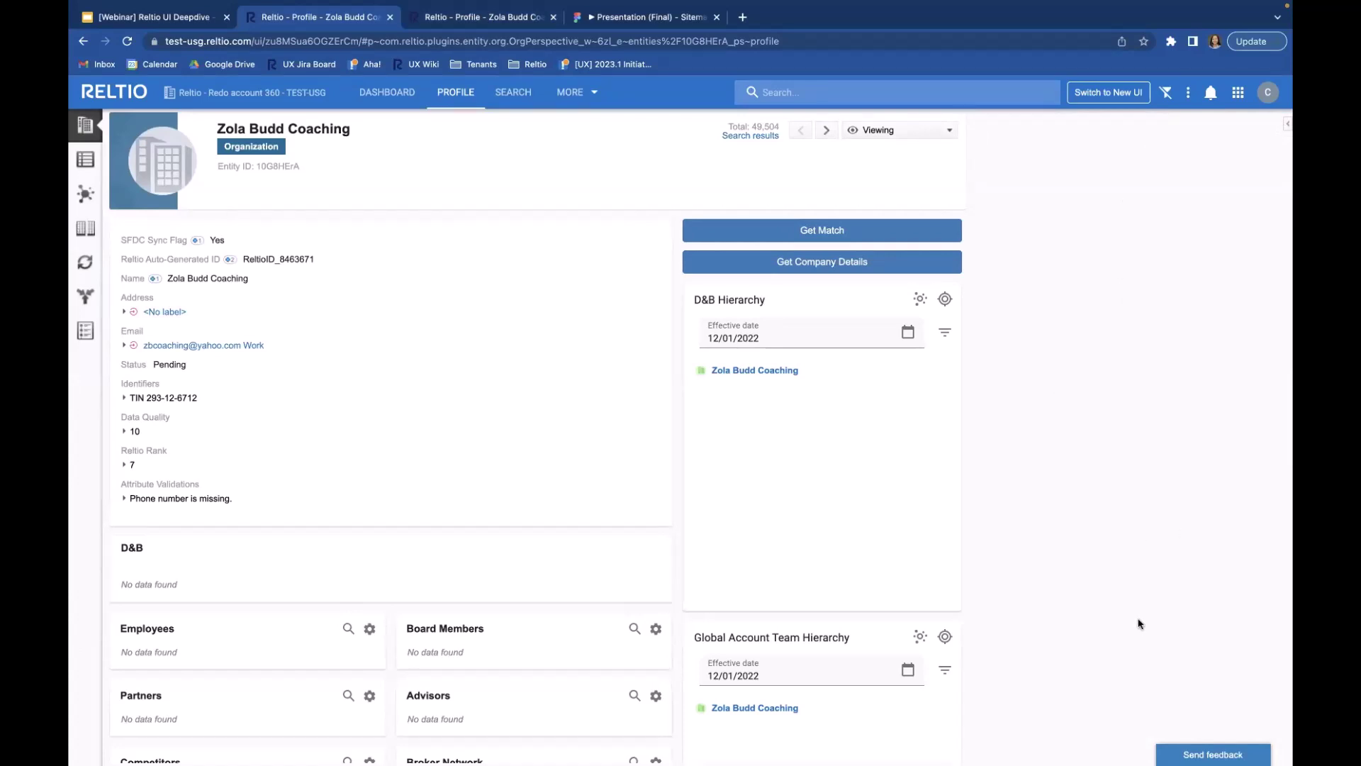
{"action": "left_click", "coordinate": [471, 22]}
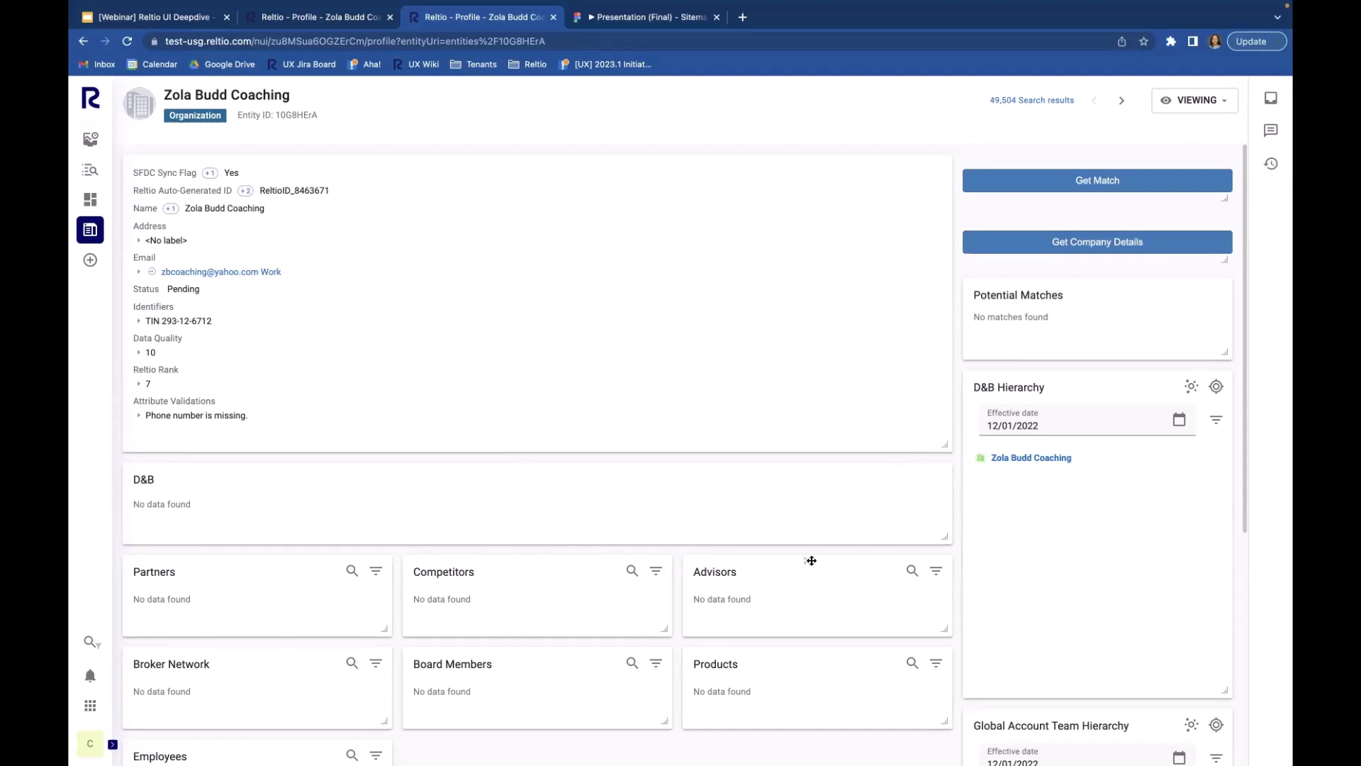
Step: Move the Advisors card beside Partners and widen it across two columns
{"action": "left_click_drag", "start_coordinate": [811, 561], "coordinate": [550, 562]}
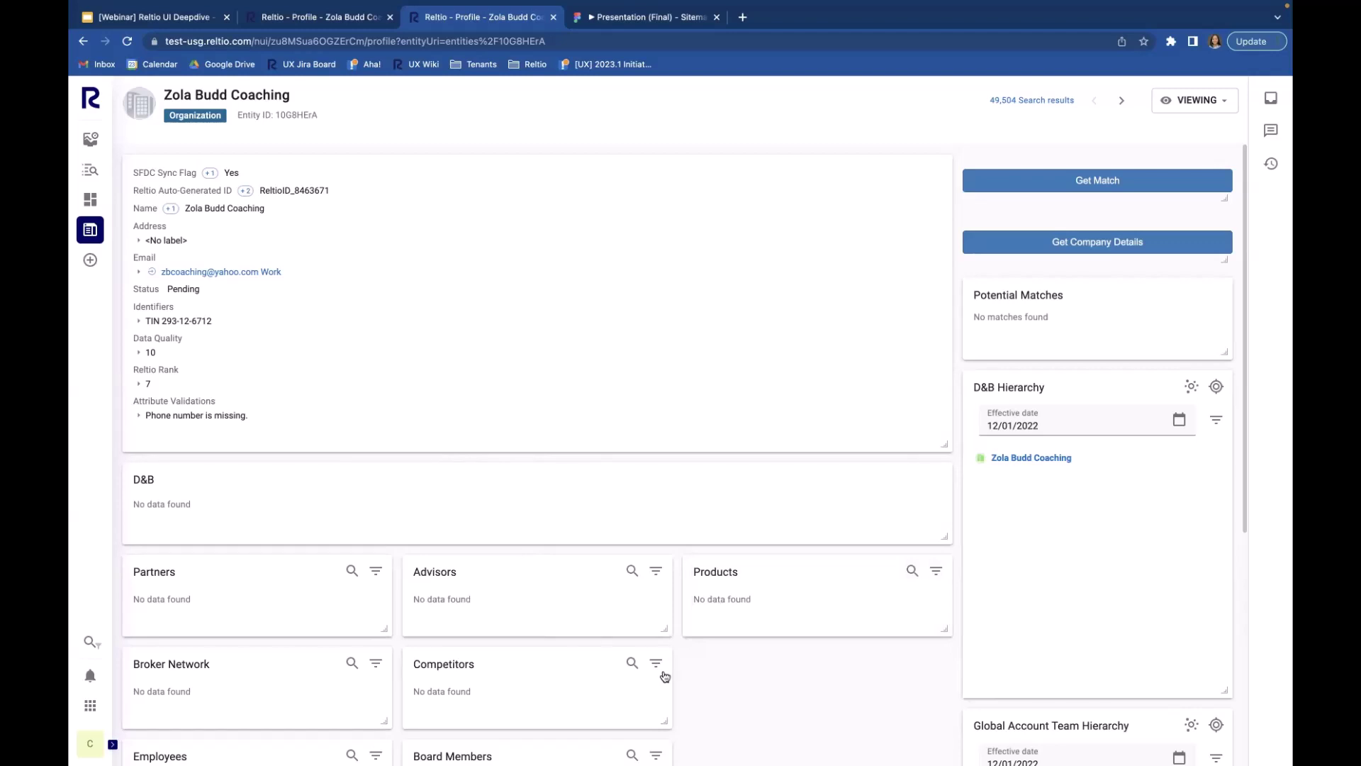
{"action": "left_click_drag", "start_coordinate": [665, 630], "coordinate": [922, 631]}
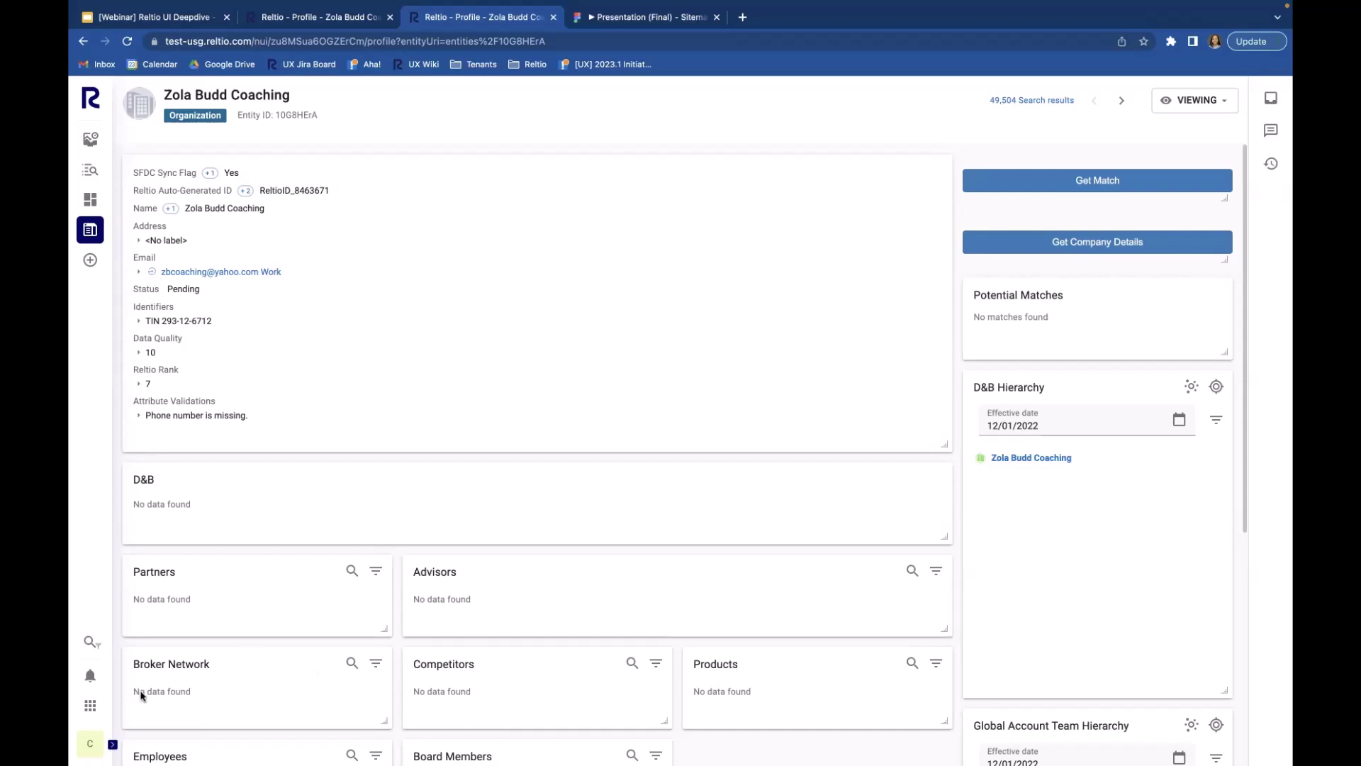
Step: Go to Reltio Console and open the UI Modeler on the Organization profile layout
{"action": "left_click", "coordinate": [88, 705]}
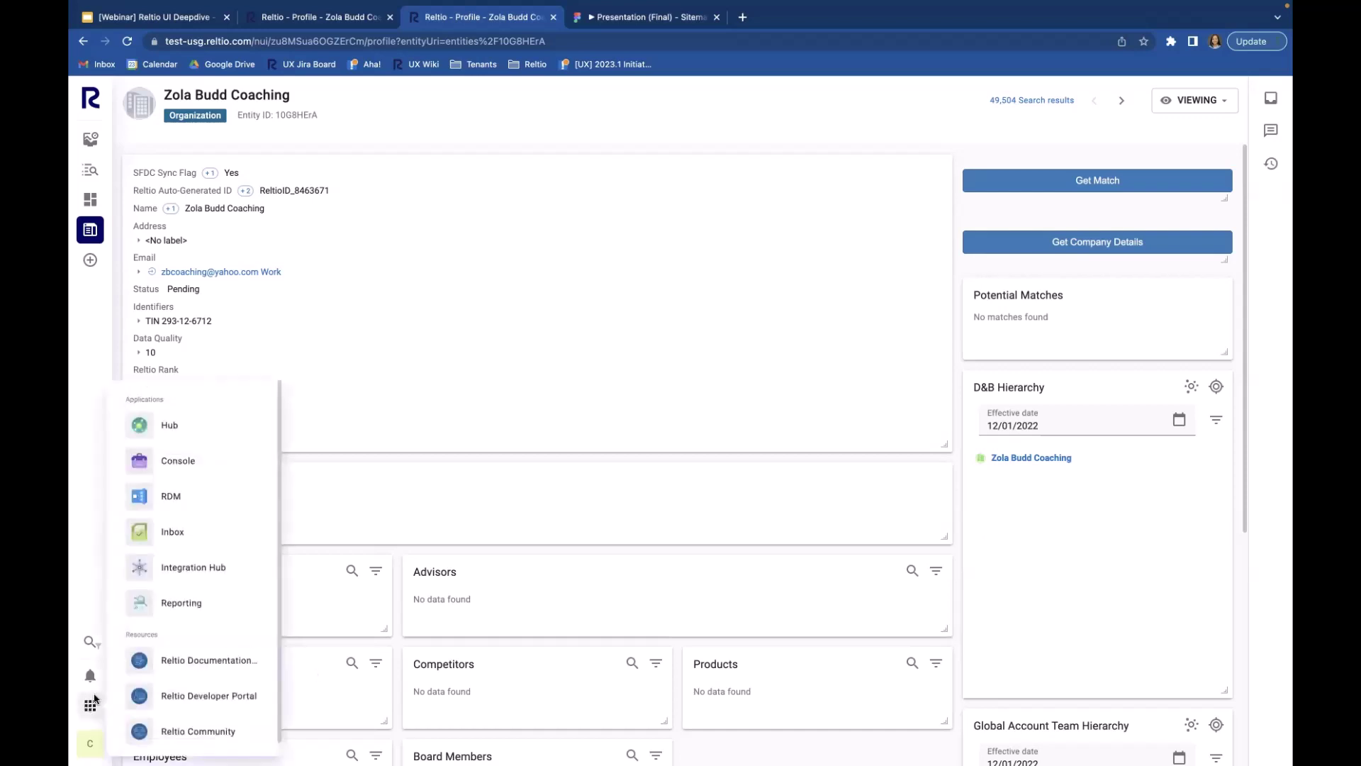
{"action": "left_click", "coordinate": [223, 461]}
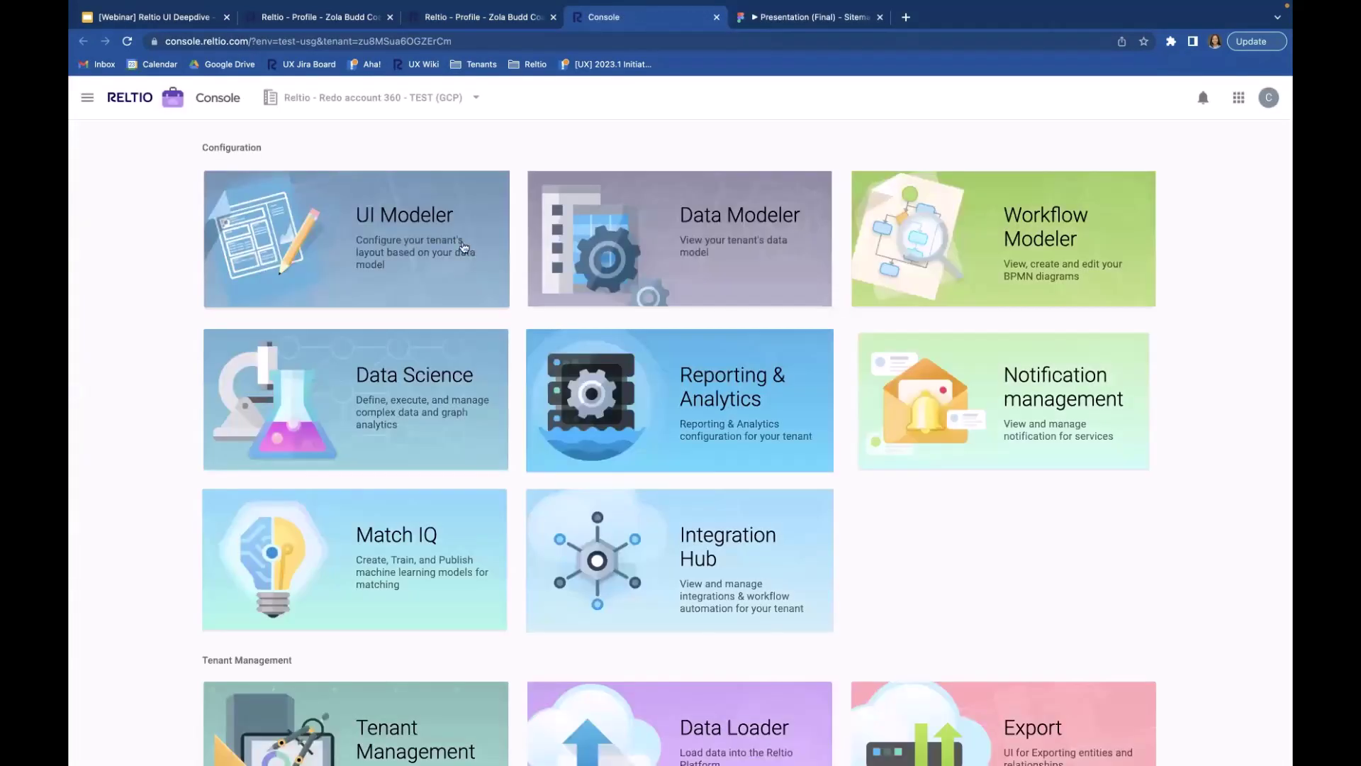
{"action": "left_click", "coordinate": [370, 210]}
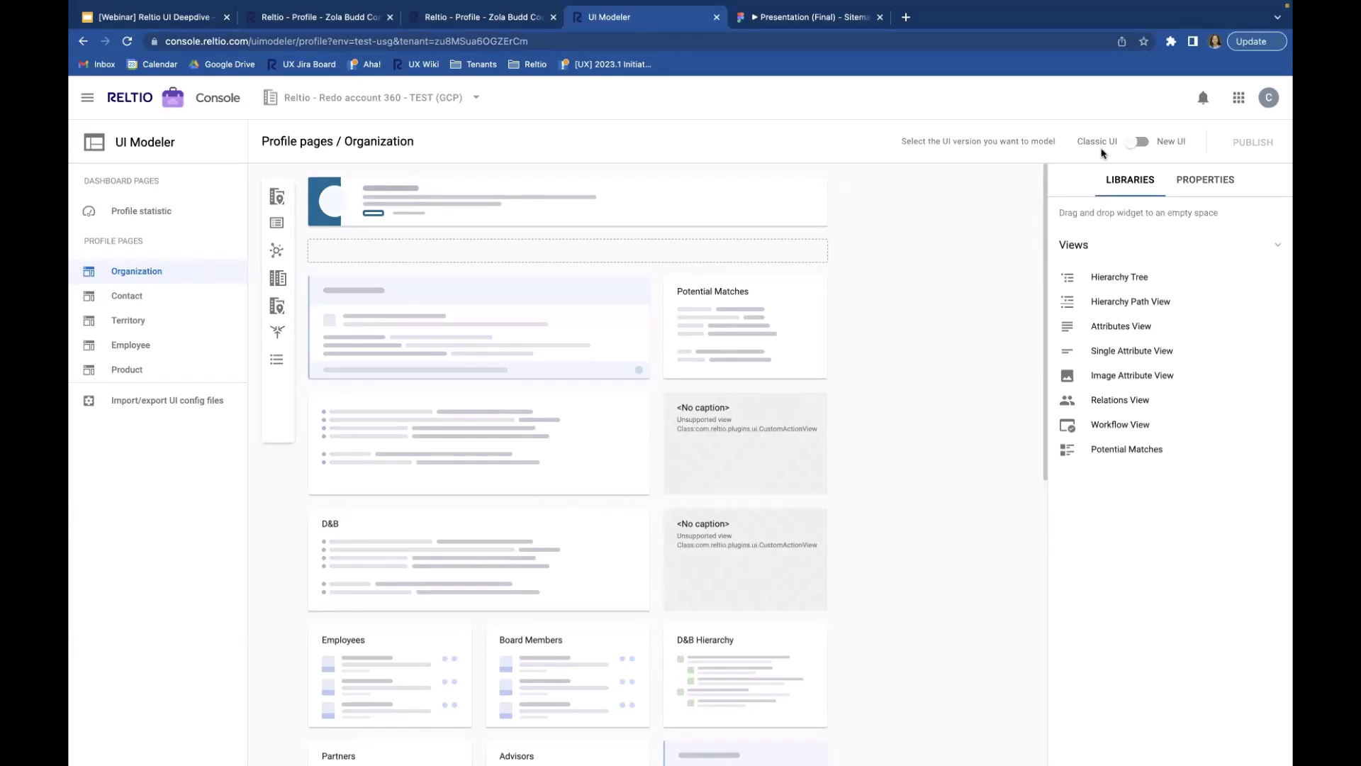
Step: Switch the UI Modeler from Classic UI to New UI for the Organization profile page
{"action": "left_click", "coordinate": [1140, 142]}
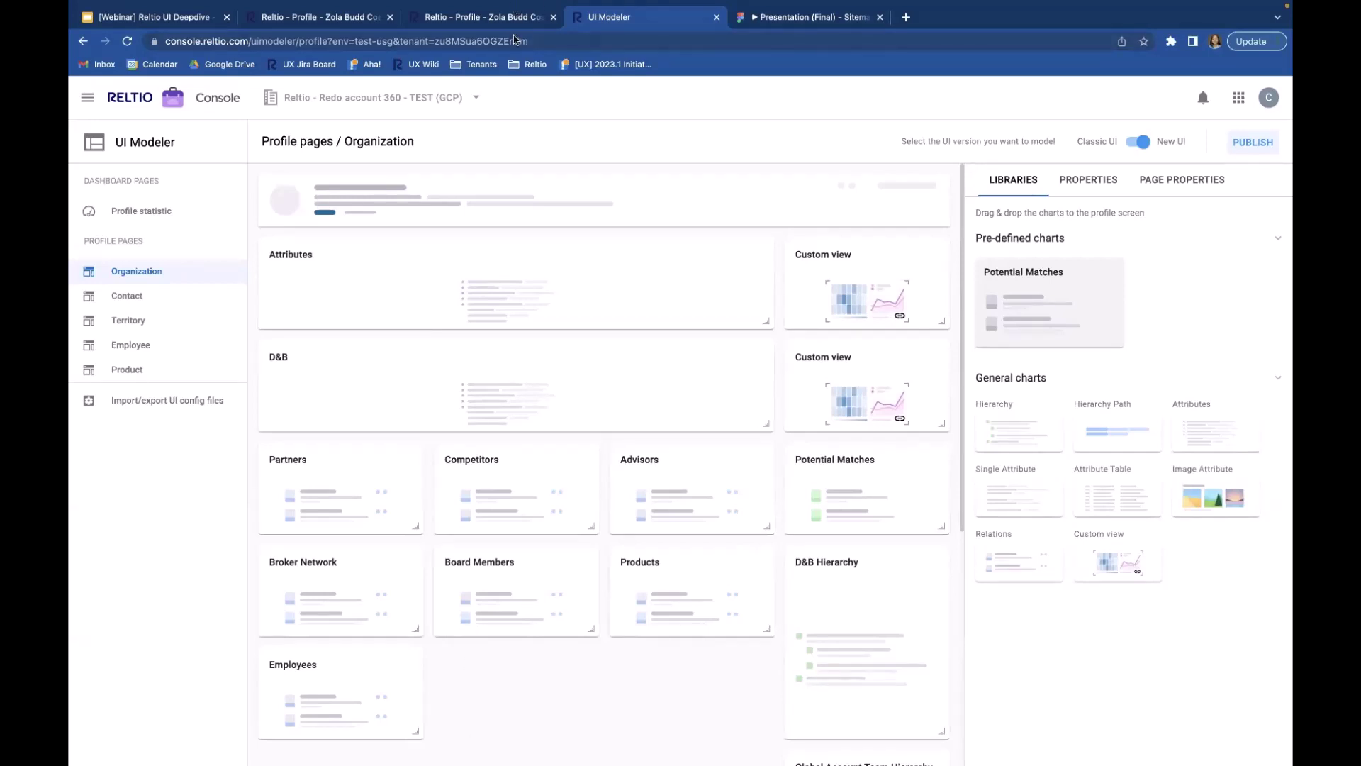
Step: Return to the Zola Budd Coaching profile and scroll through its attributes and sections
{"action": "left_click", "coordinate": [465, 16]}
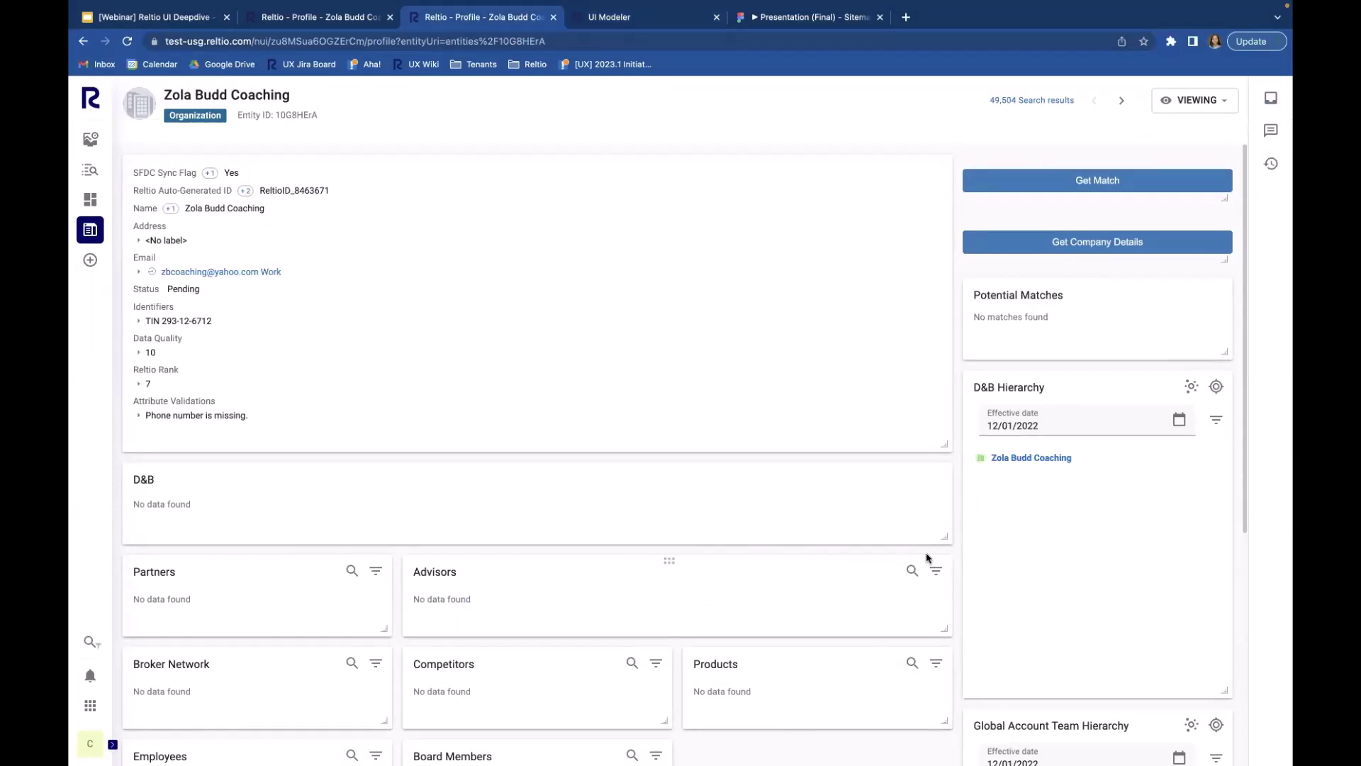
{"action": "scroll", "coordinate": [926, 552], "scroll_direction": "down", "scroll_amount": 3}
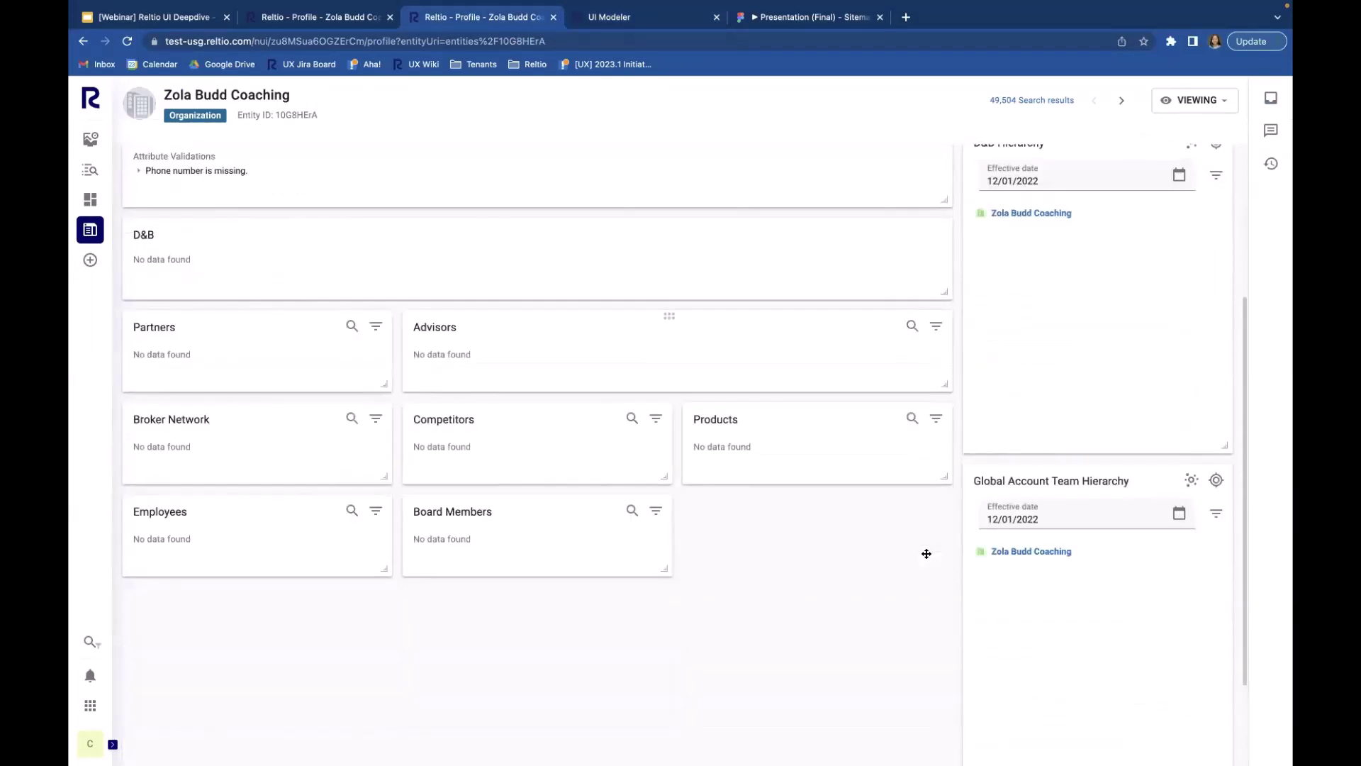
{"action": "scroll", "coordinate": [927, 553], "scroll_direction": "up", "scroll_amount": 3}
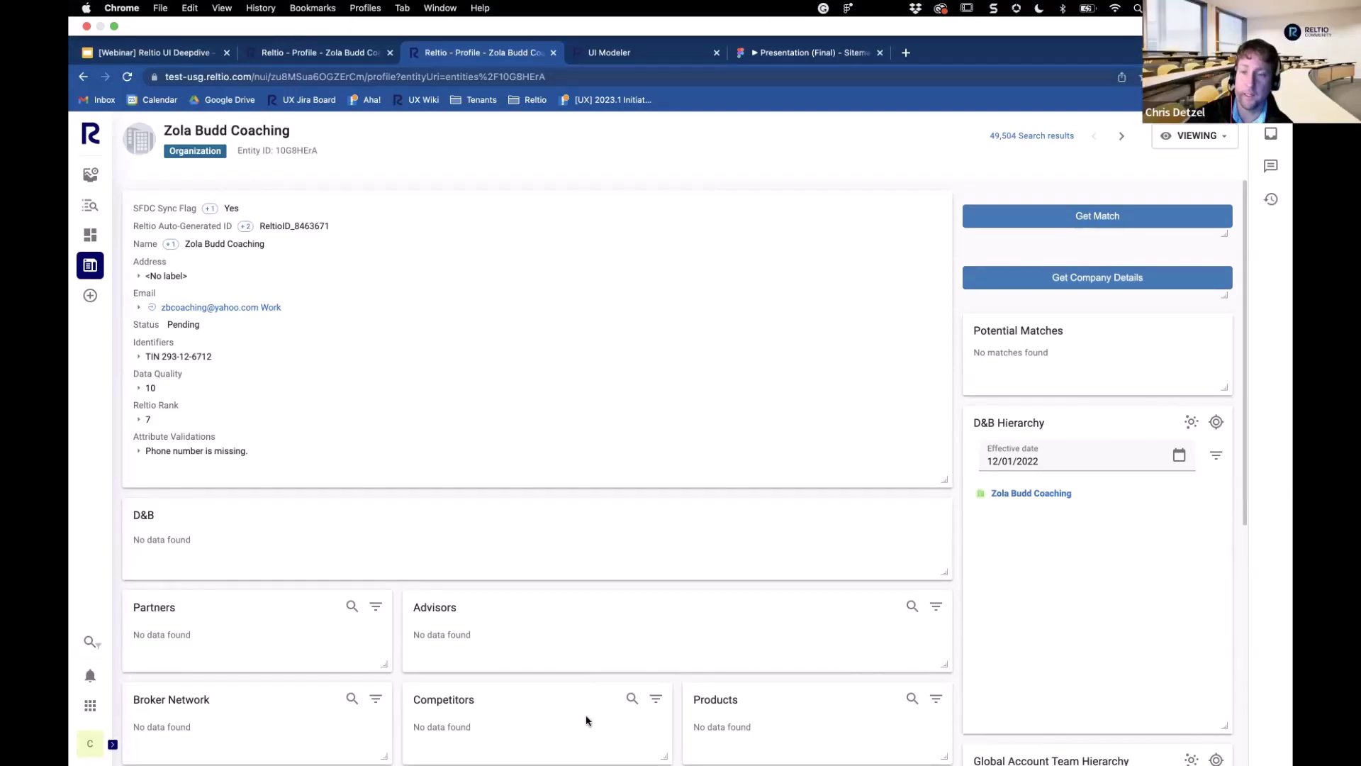
{"action": "scroll", "coordinate": [582, 305], "scroll_direction": "down", "scroll_amount": 3}
{"action": "scroll", "coordinate": [582, 306], "scroll_direction": "up", "scroll_amount": 3}
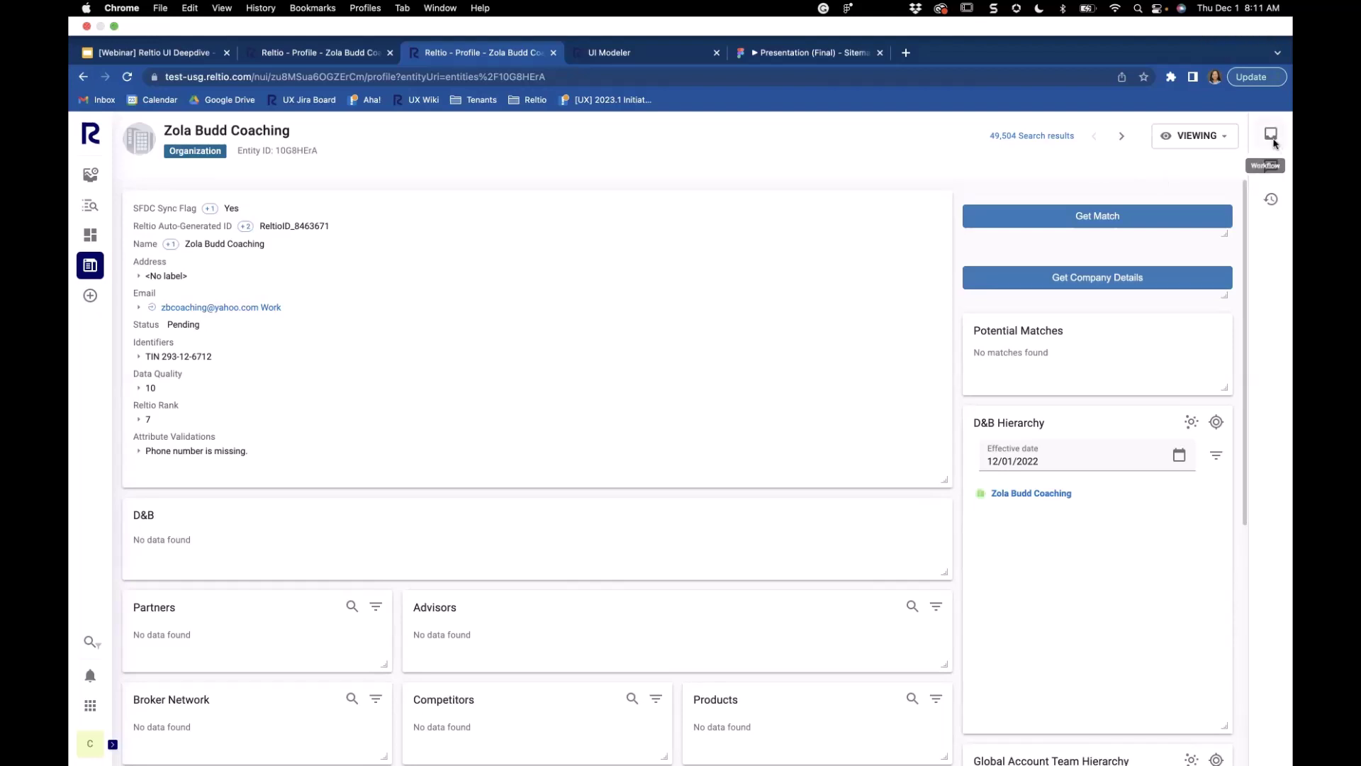
{"action": "left_click", "coordinate": [1271, 201]}
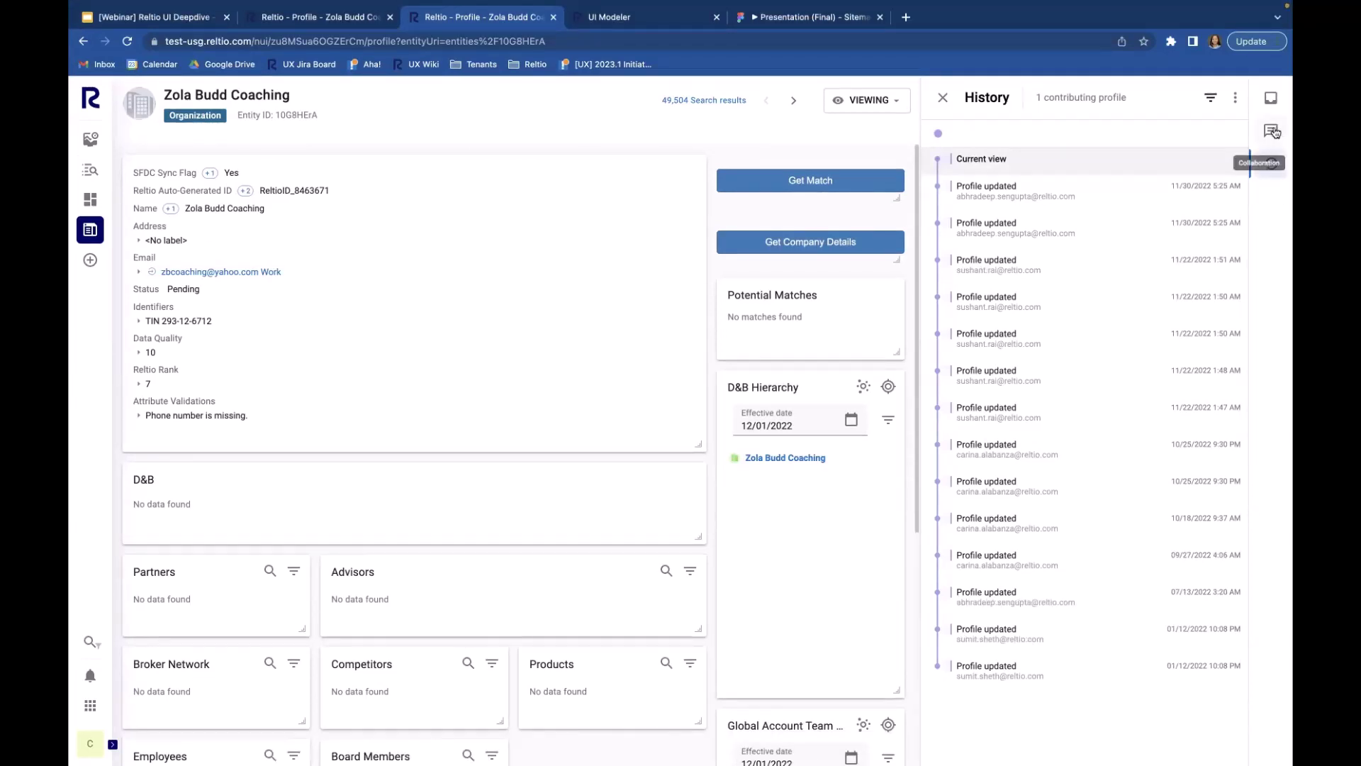
{"action": "left_click", "coordinate": [1274, 132]}
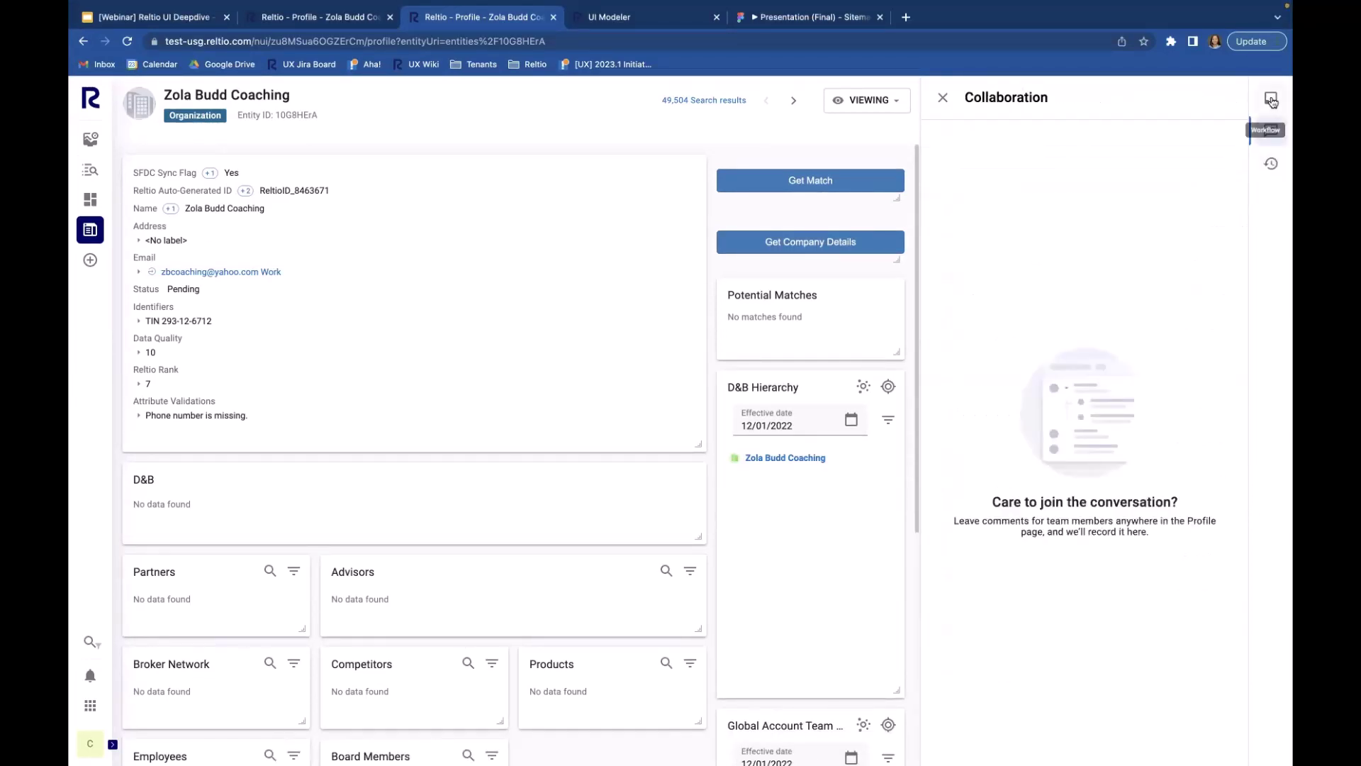
{"action": "left_click", "coordinate": [1272, 100]}
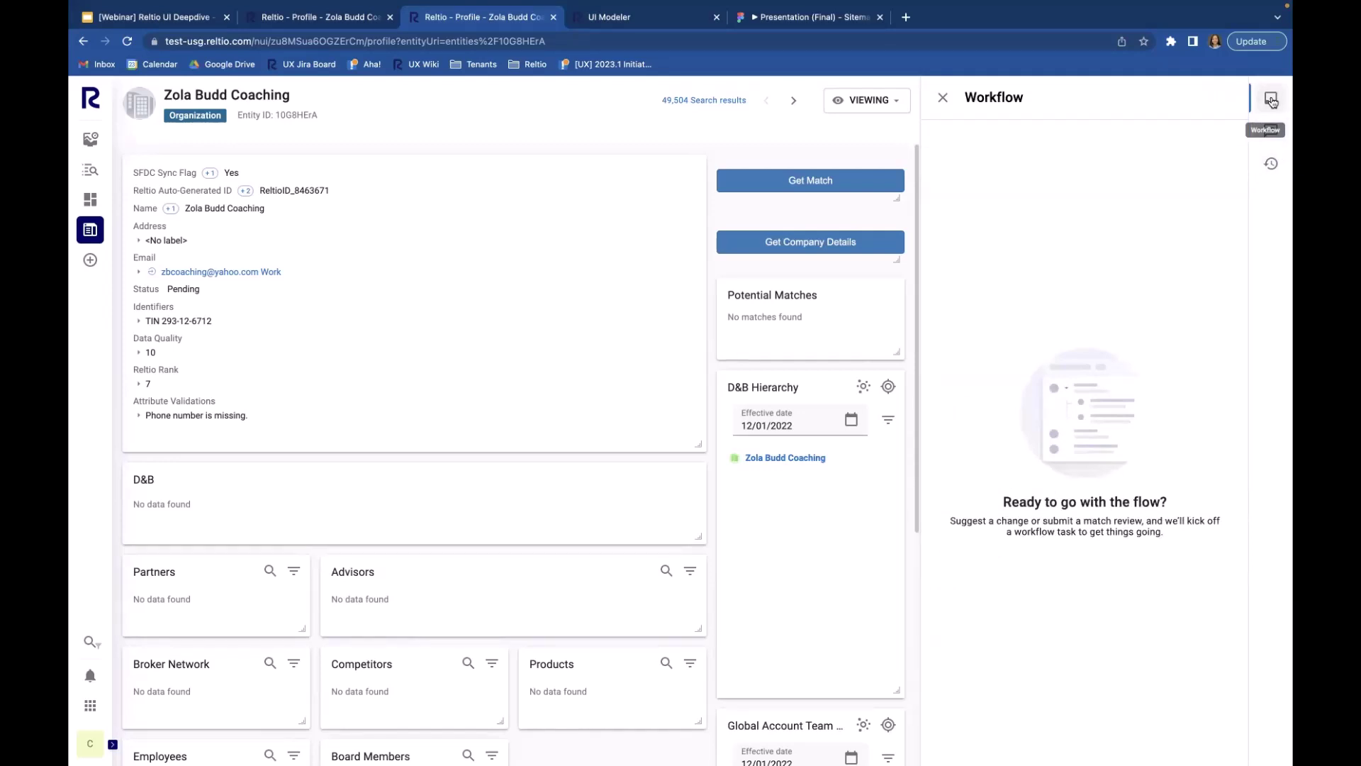
{"action": "left_click", "coordinate": [942, 100]}
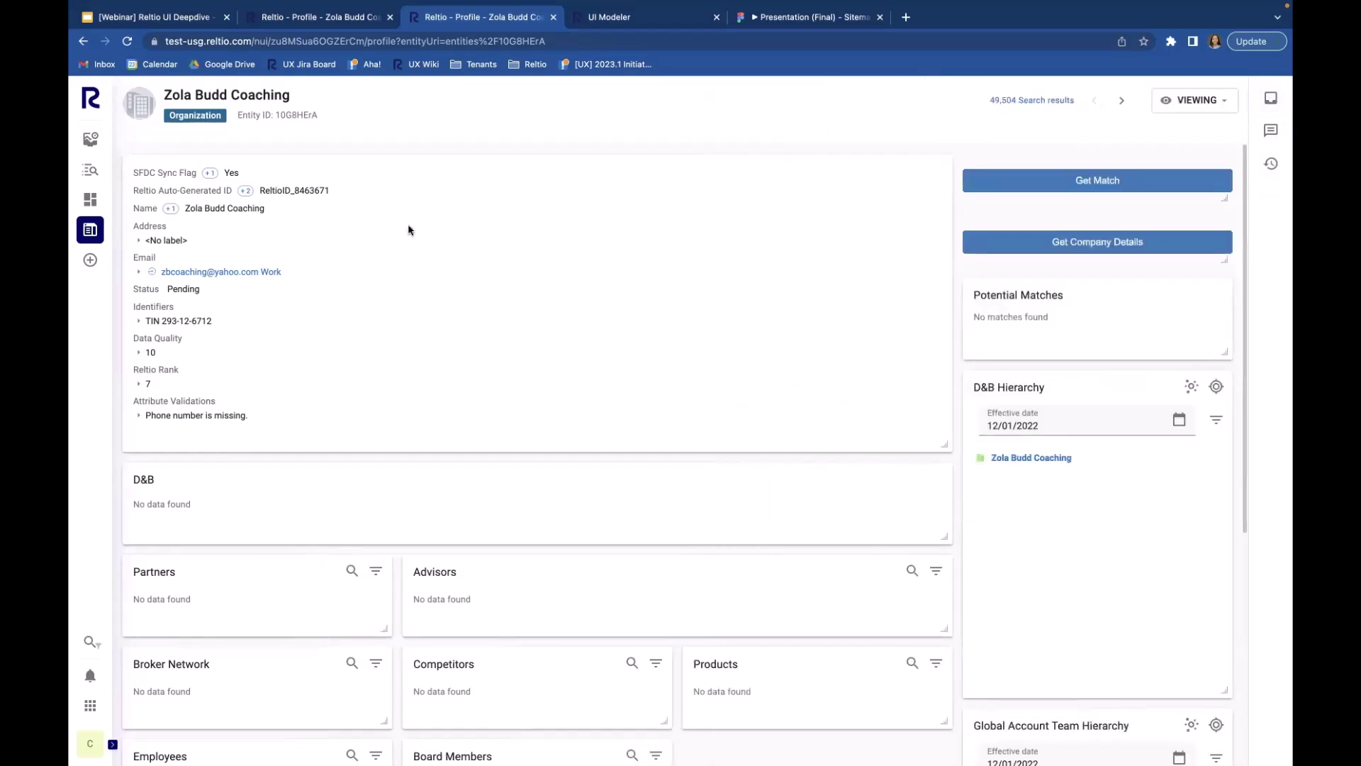
Step: View this profile's Potential Matches, then return to the Search page listing 50,197 profiles
{"action": "left_click", "coordinate": [93, 231]}
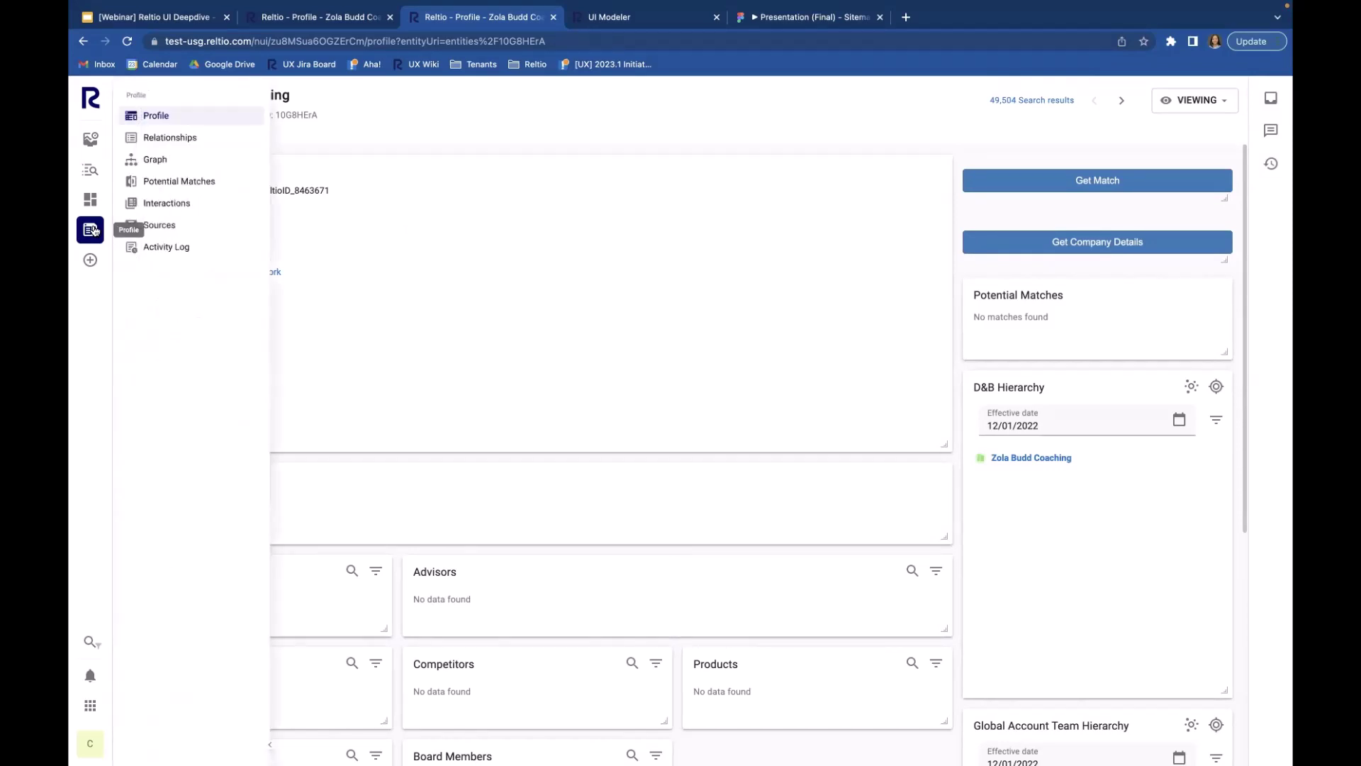
{"action": "left_click", "coordinate": [206, 182]}
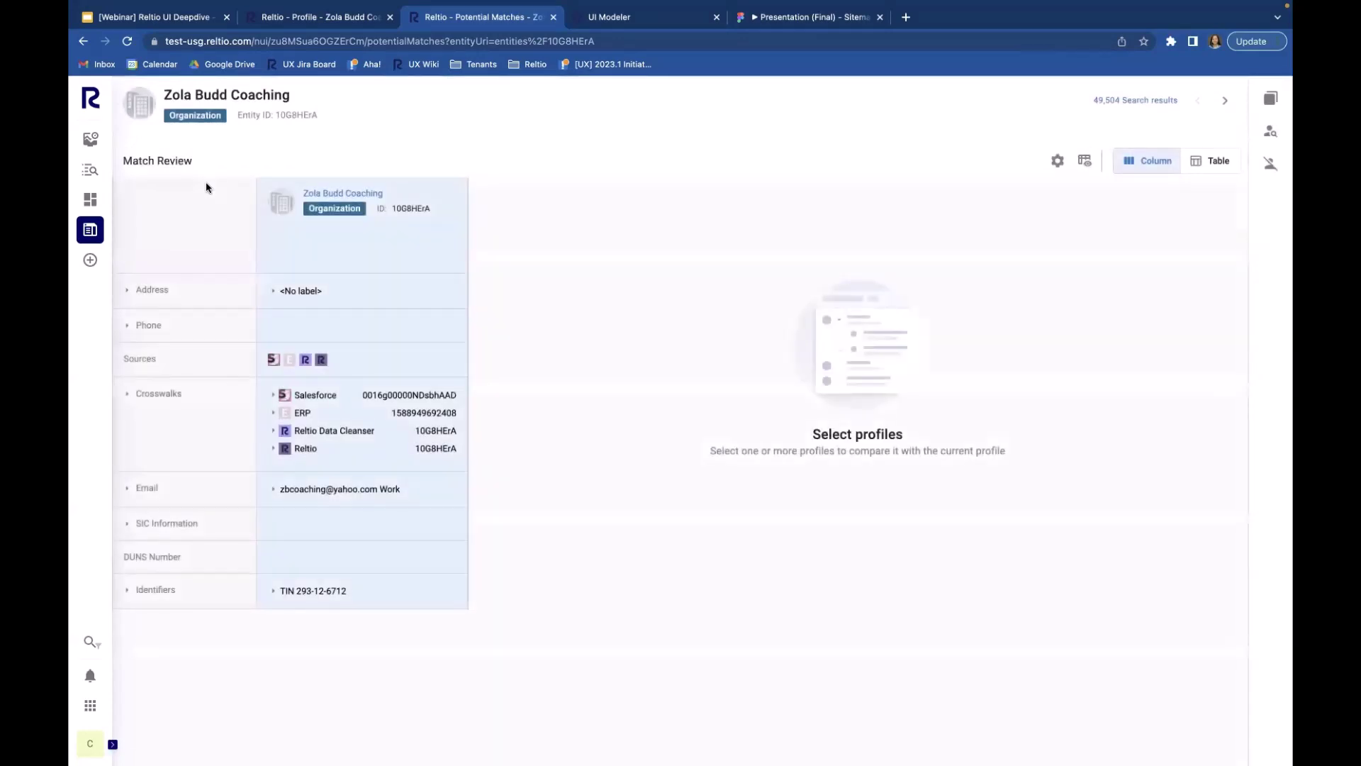
{"action": "left_click", "coordinate": [90, 169]}
{"action": "left_click", "coordinate": [156, 116]}
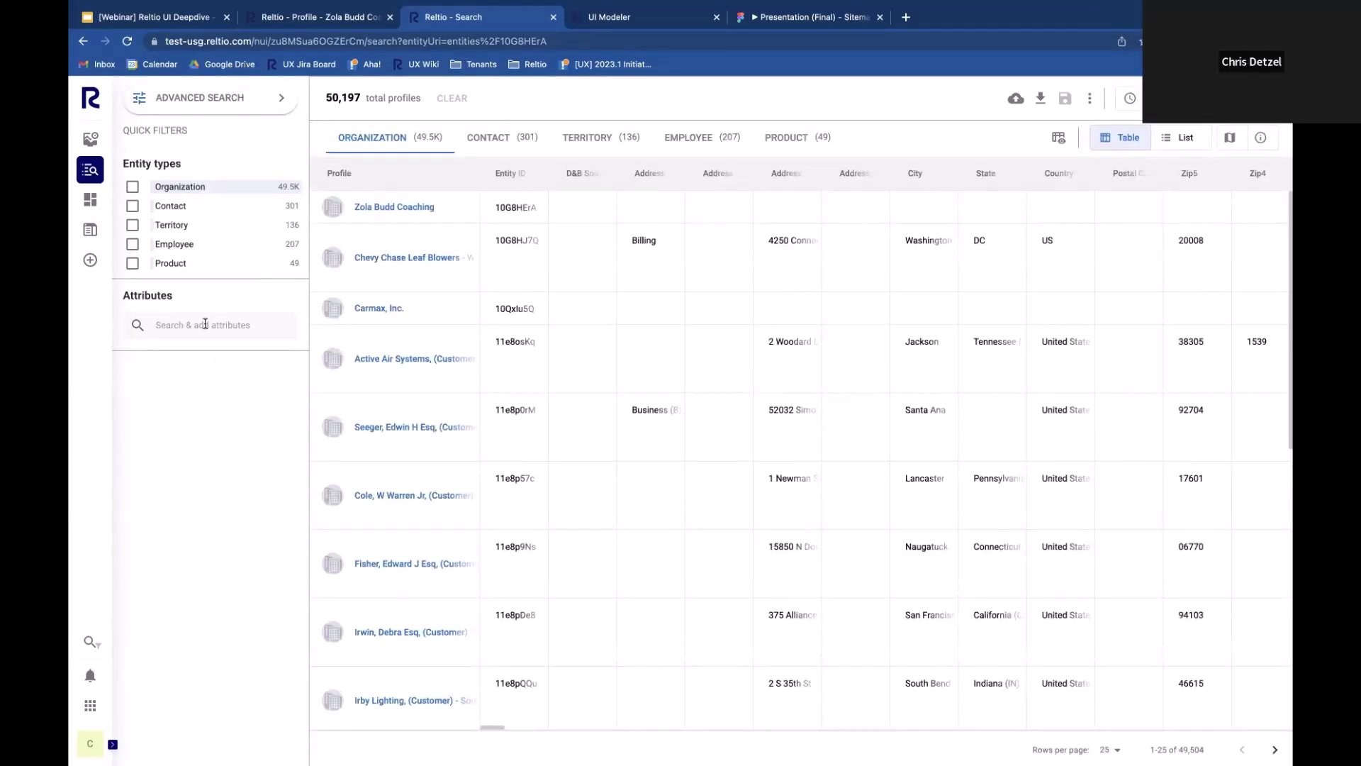
Step: Add Potential Matches as a sidebar filter attribute, then open the Zola Budd Coaching profile
{"action": "left_click", "coordinate": [133, 186]}
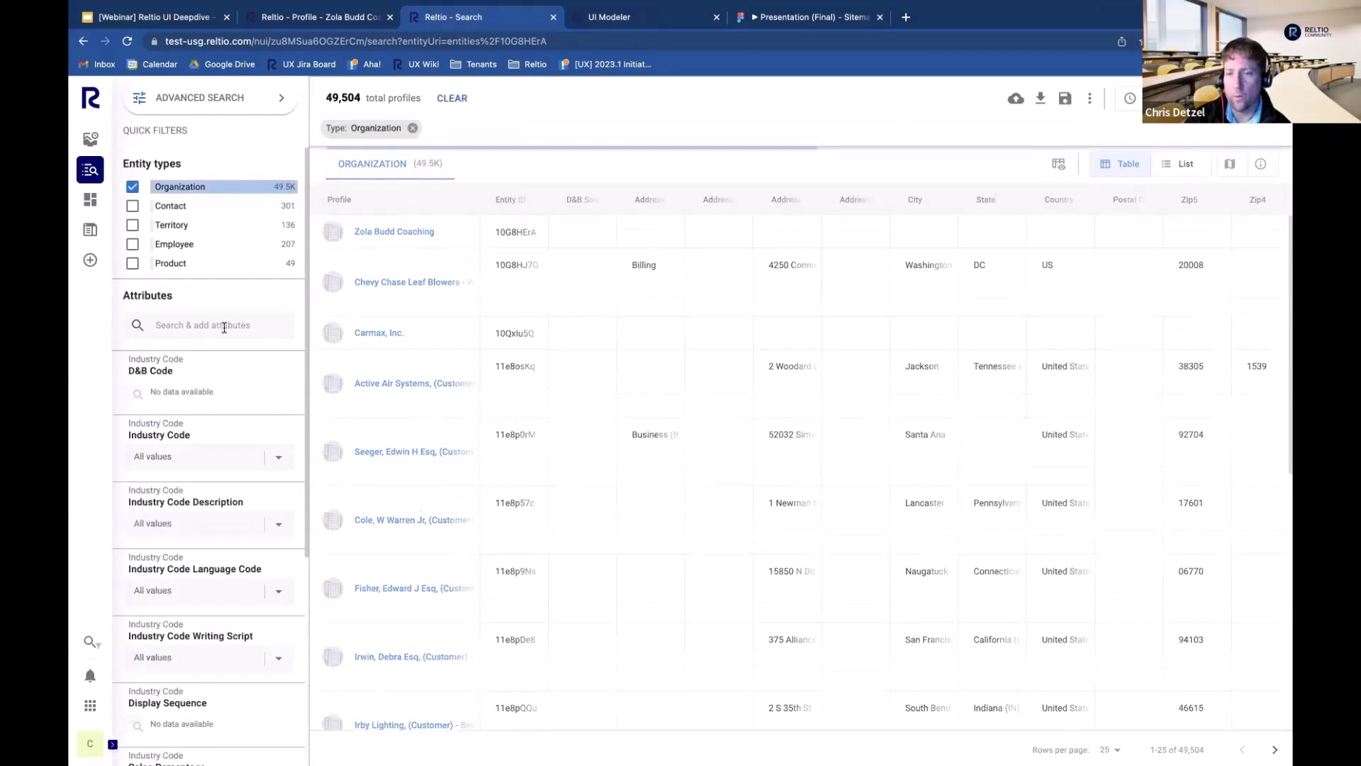
{"action": "left_click", "coordinate": [222, 325]}
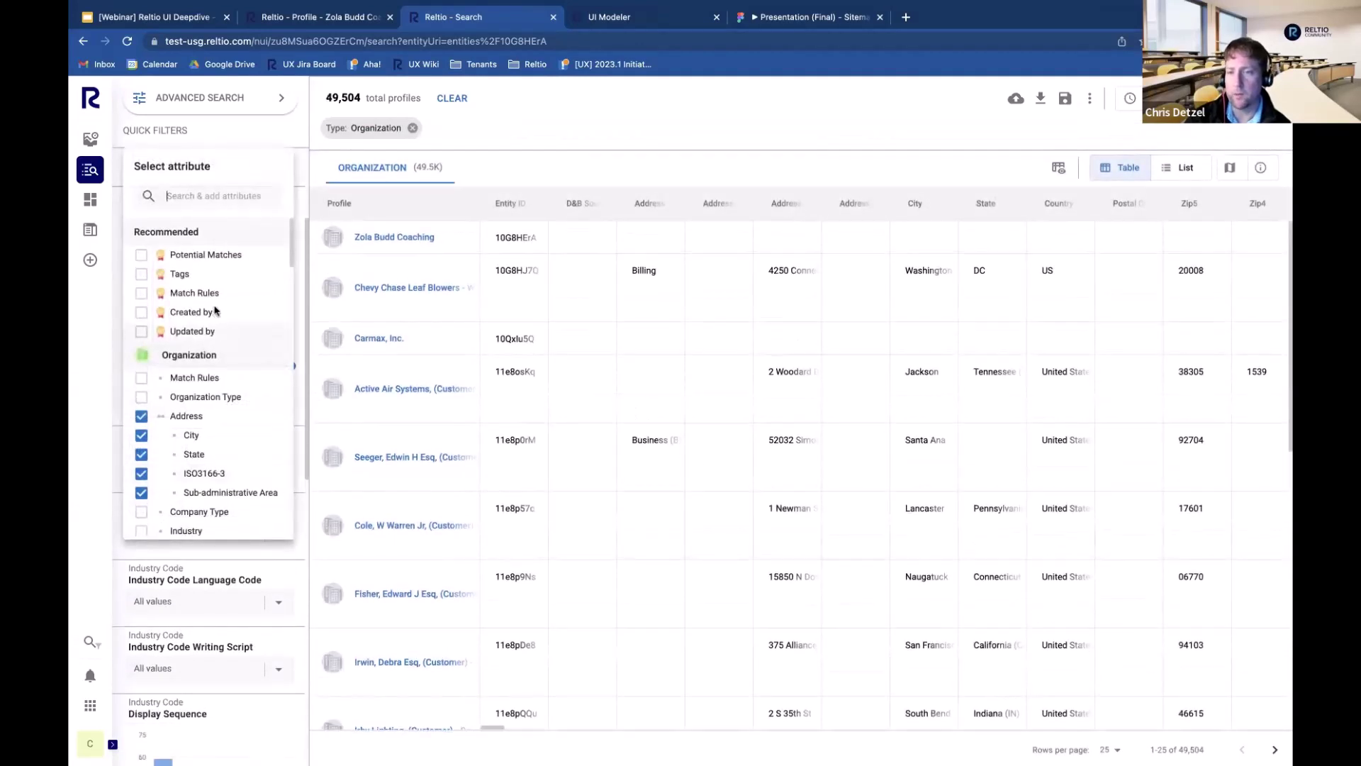
{"action": "left_click", "coordinate": [195, 259]}
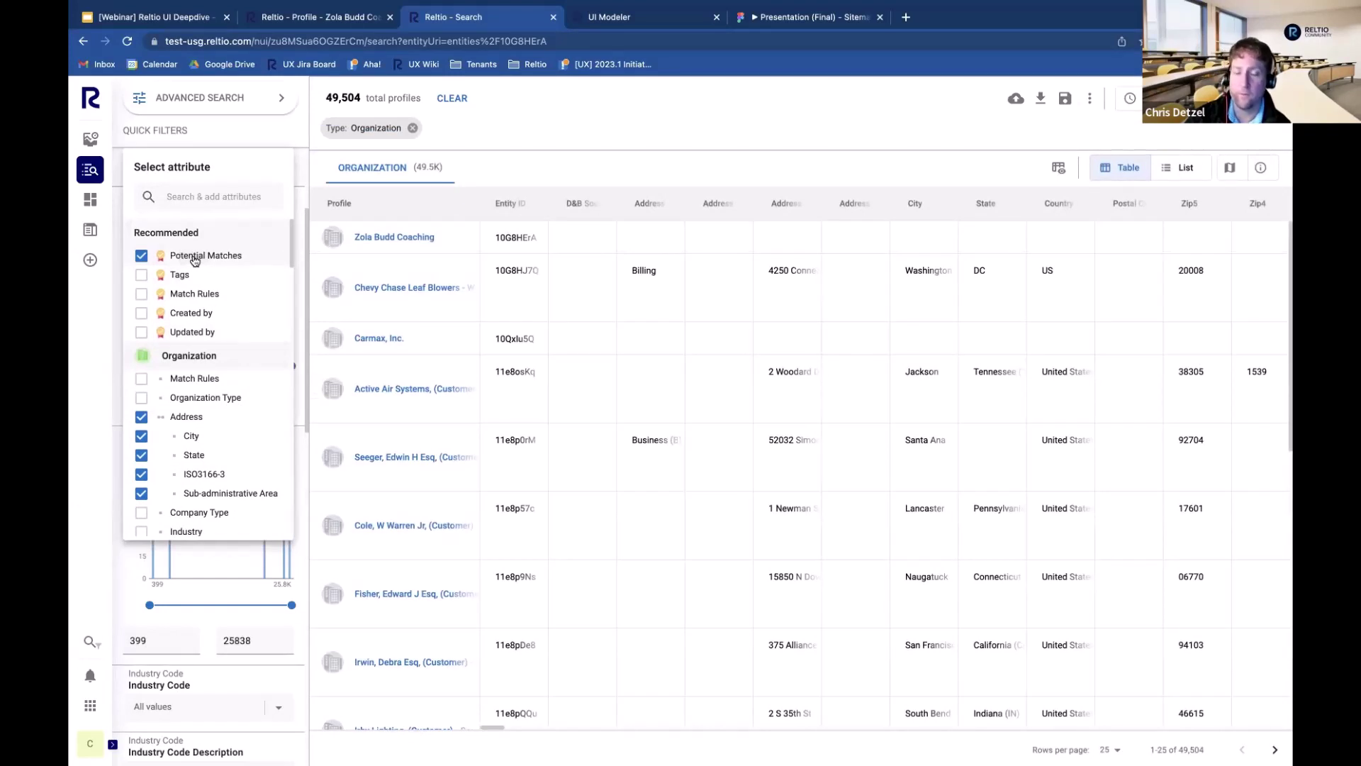
{"action": "left_click", "coordinate": [505, 139]}
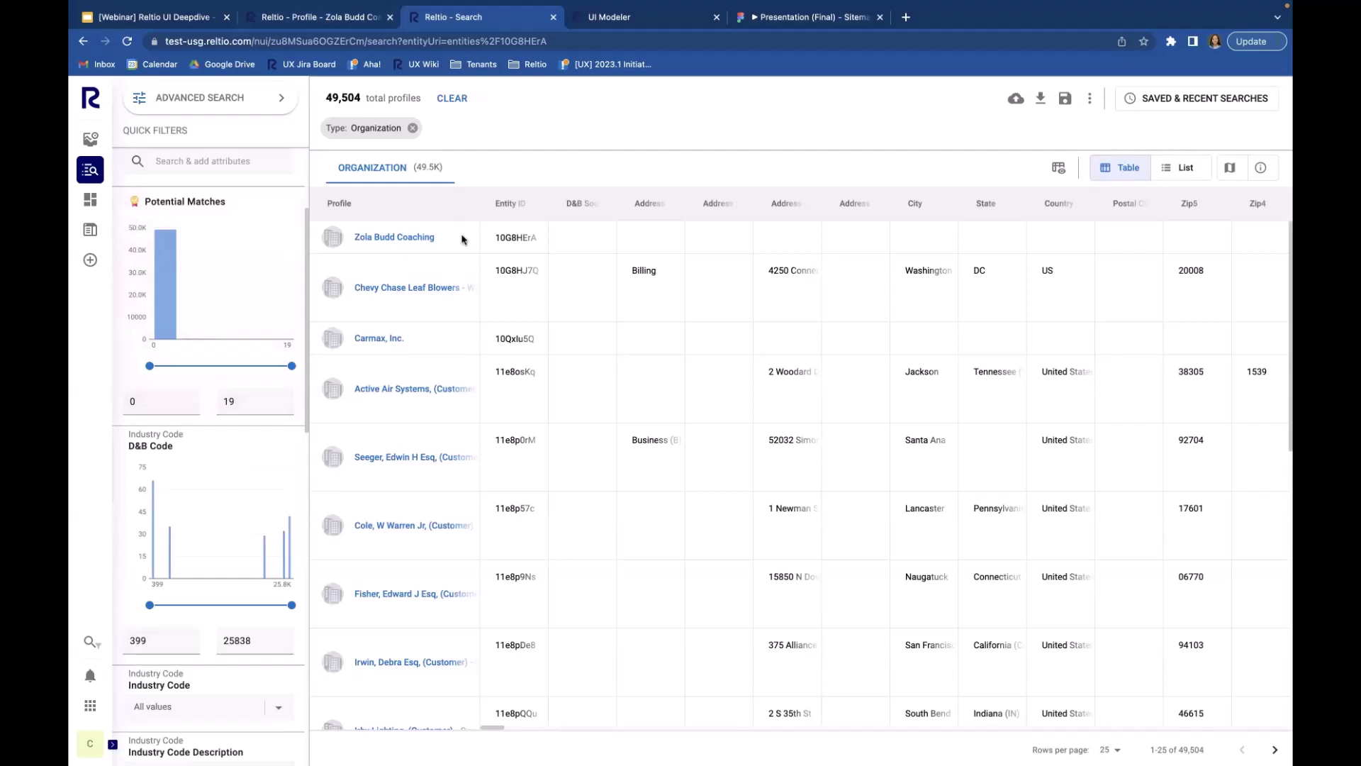
{"action": "left_click", "coordinate": [414, 238]}
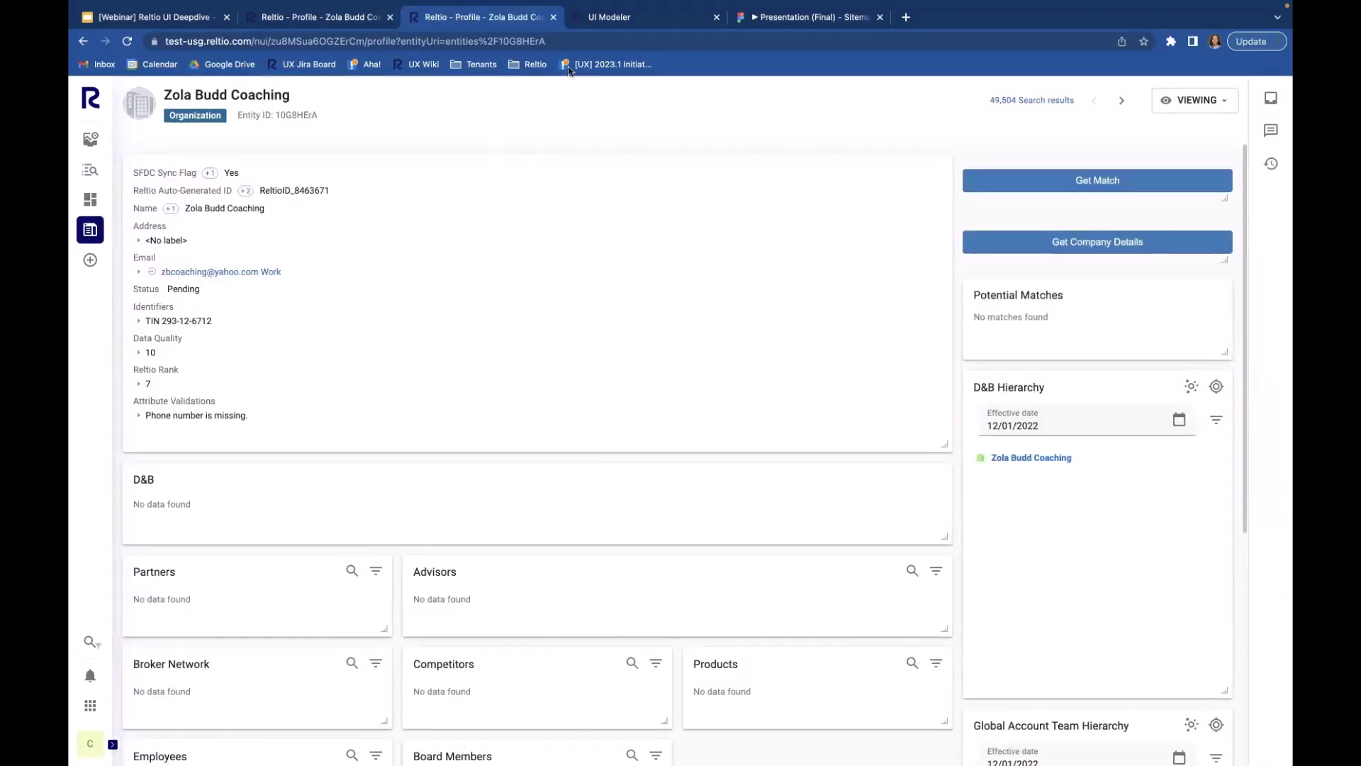
{"action": "left_click", "coordinate": [571, 18]}
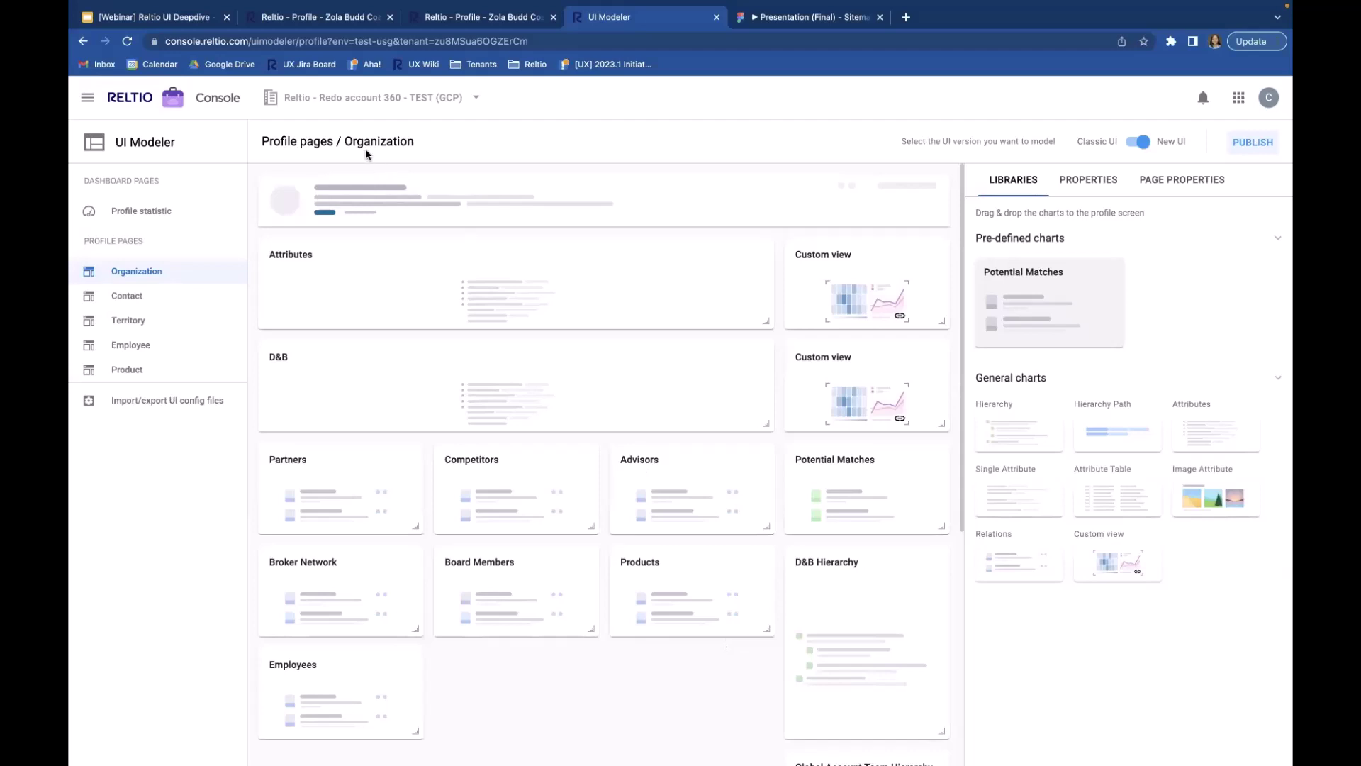
{"action": "left_click", "coordinate": [472, 21]}
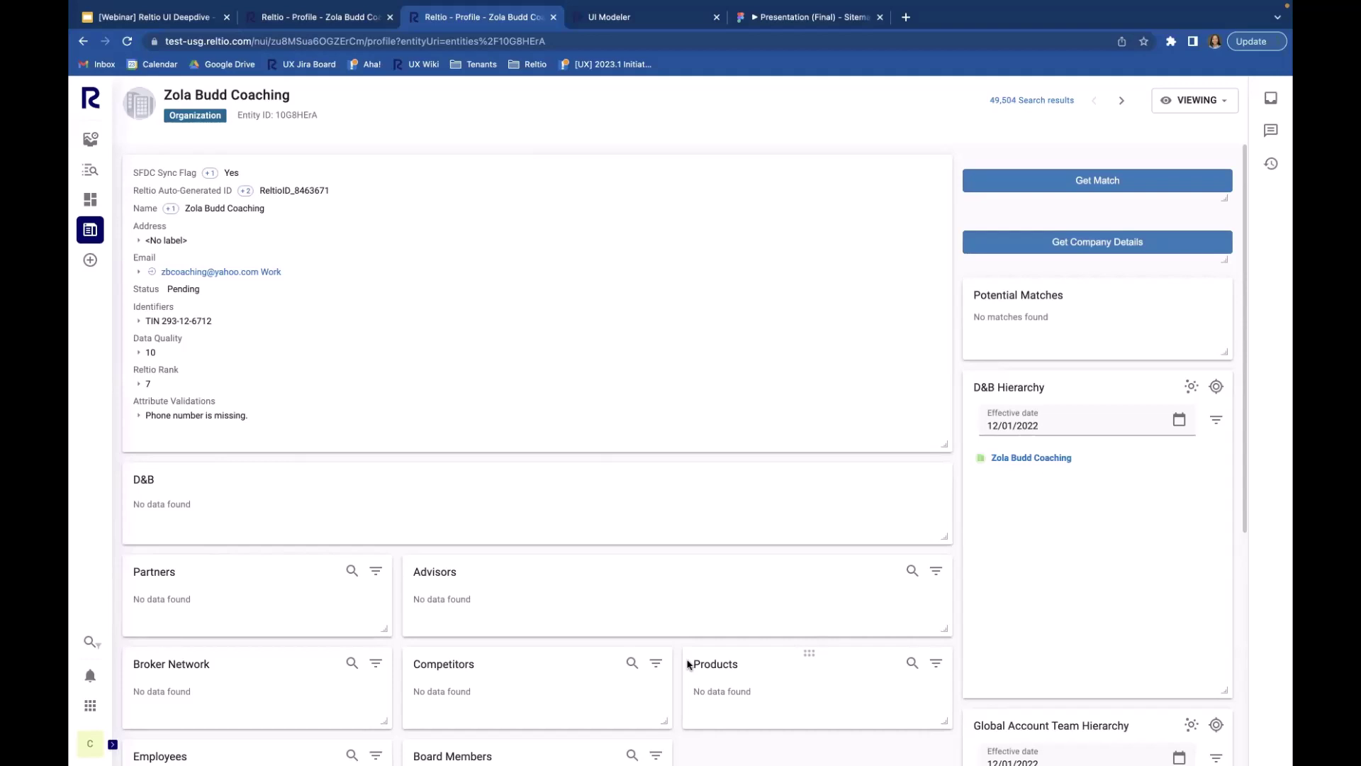
{"action": "left_click", "coordinate": [659, 19]}
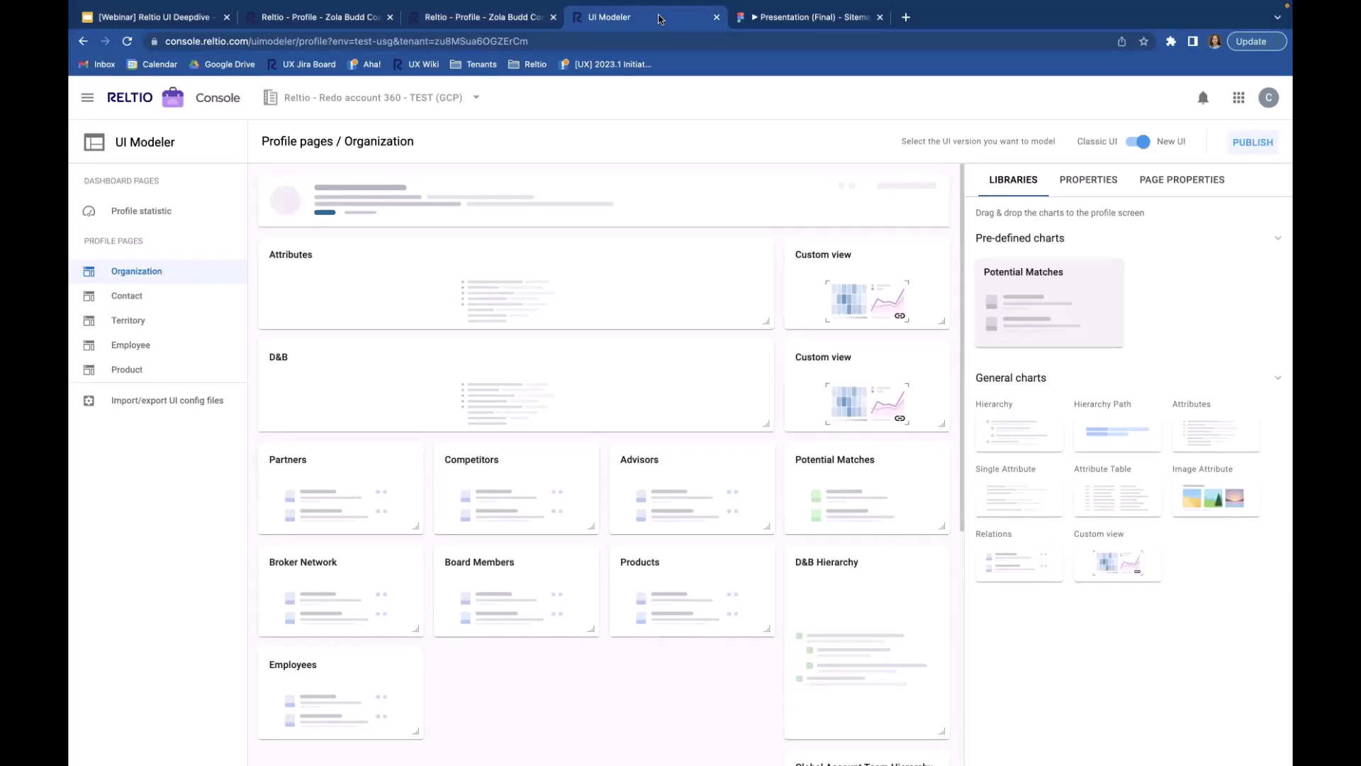
{"action": "left_click", "coordinate": [475, 15]}
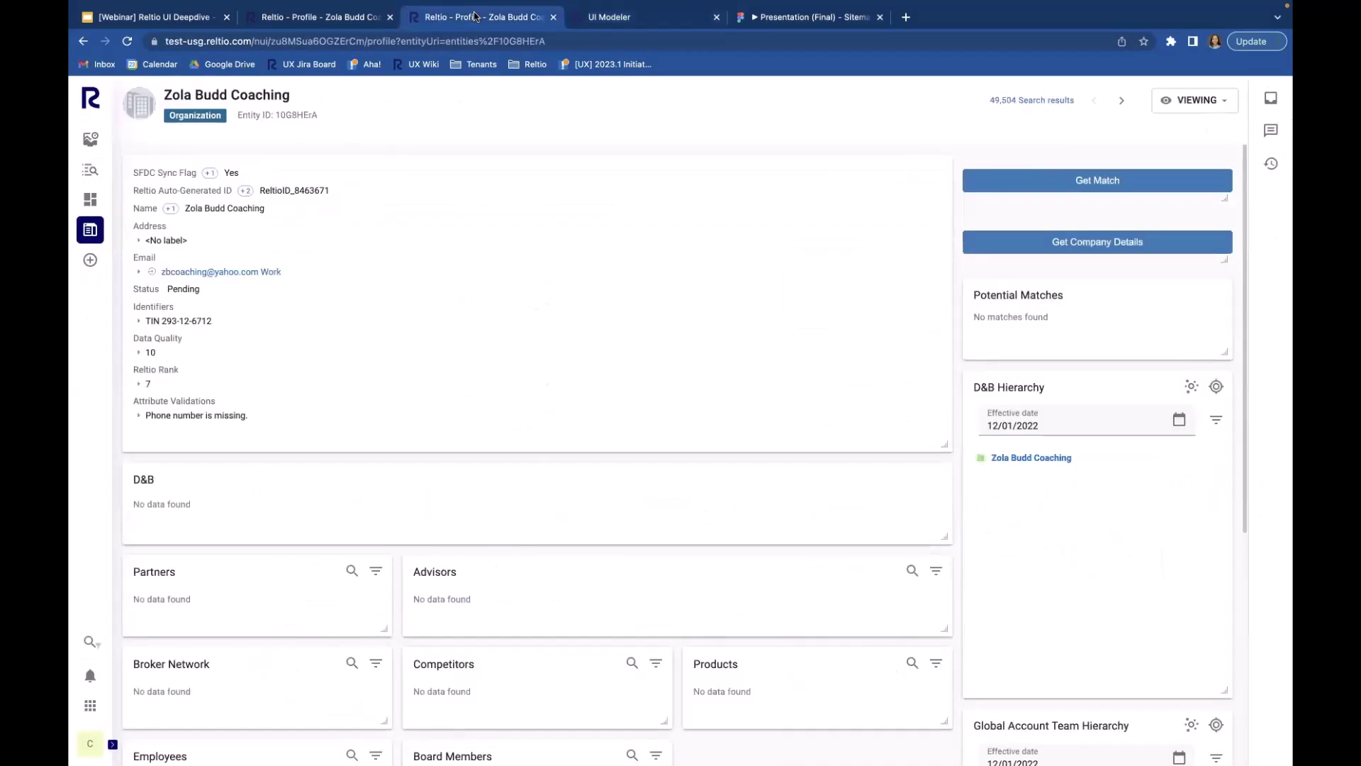
{"action": "left_click", "coordinate": [347, 21]}
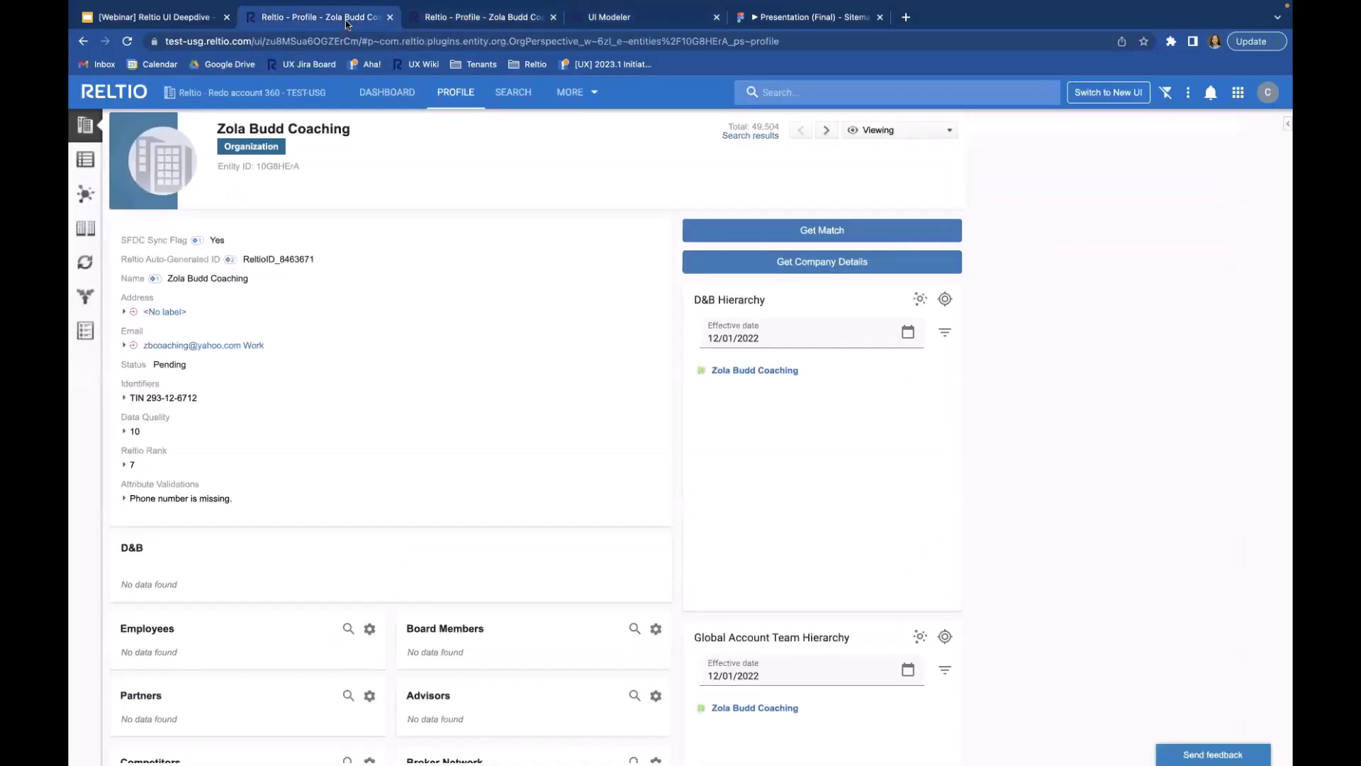
{"action": "left_click", "coordinate": [489, 17]}
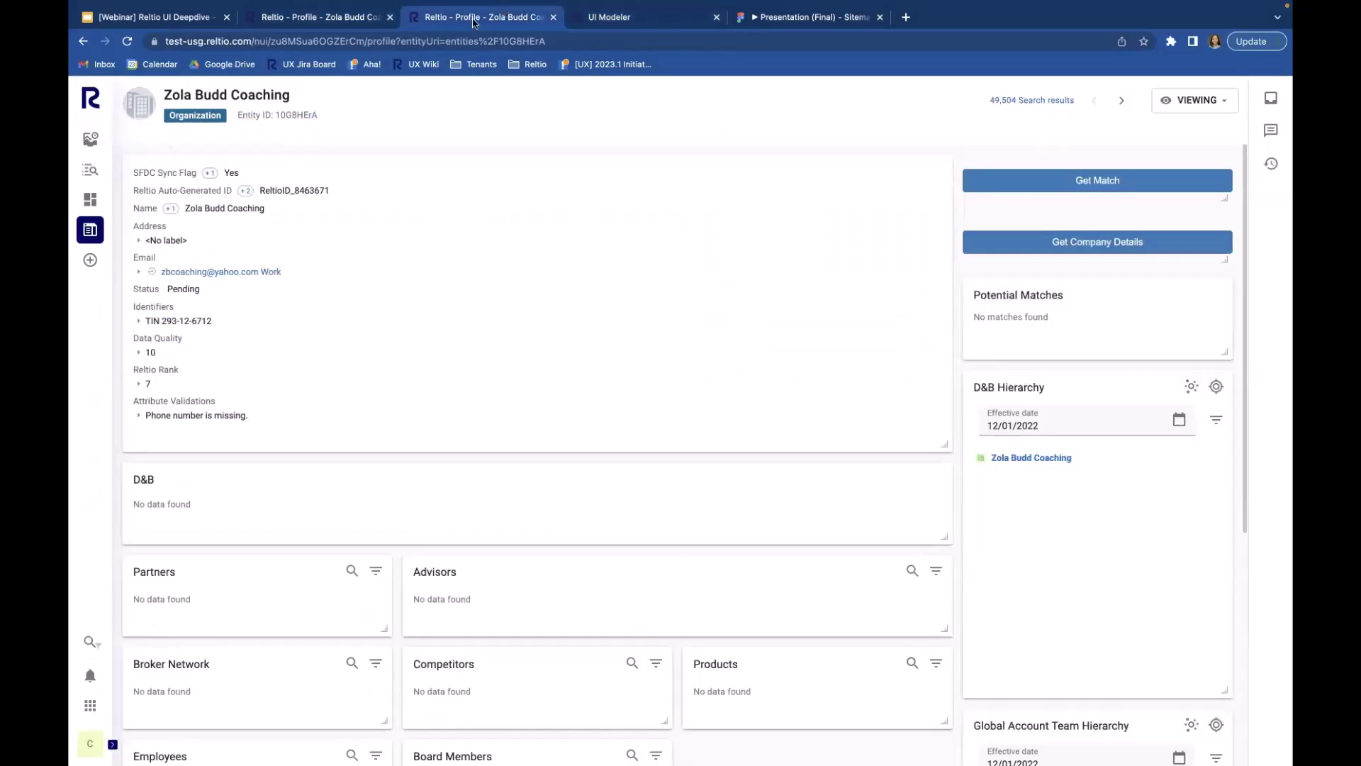
{"action": "left_click", "coordinate": [88, 174]}
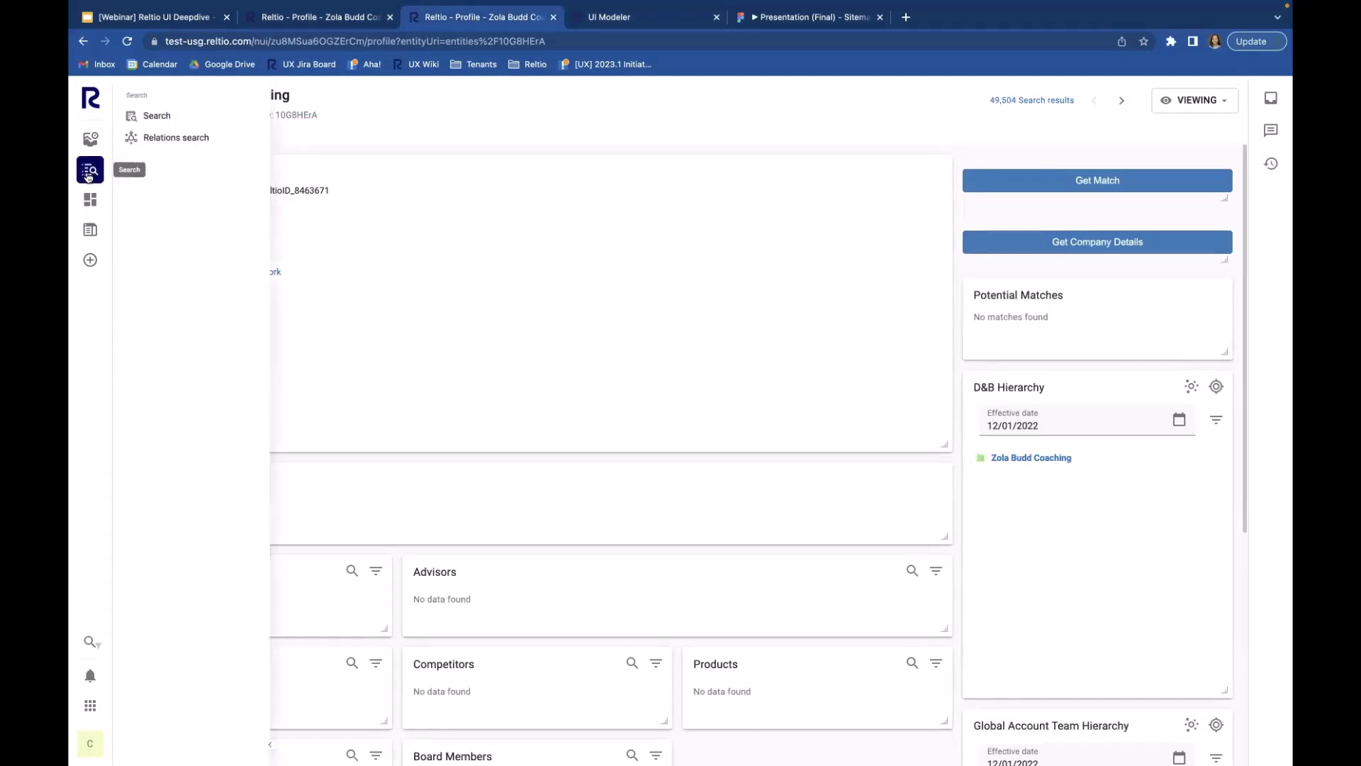
Step: Filter organizations to a minimum of 3 potential matches and open the first result's match review
{"action": "left_click", "coordinate": [171, 116]}
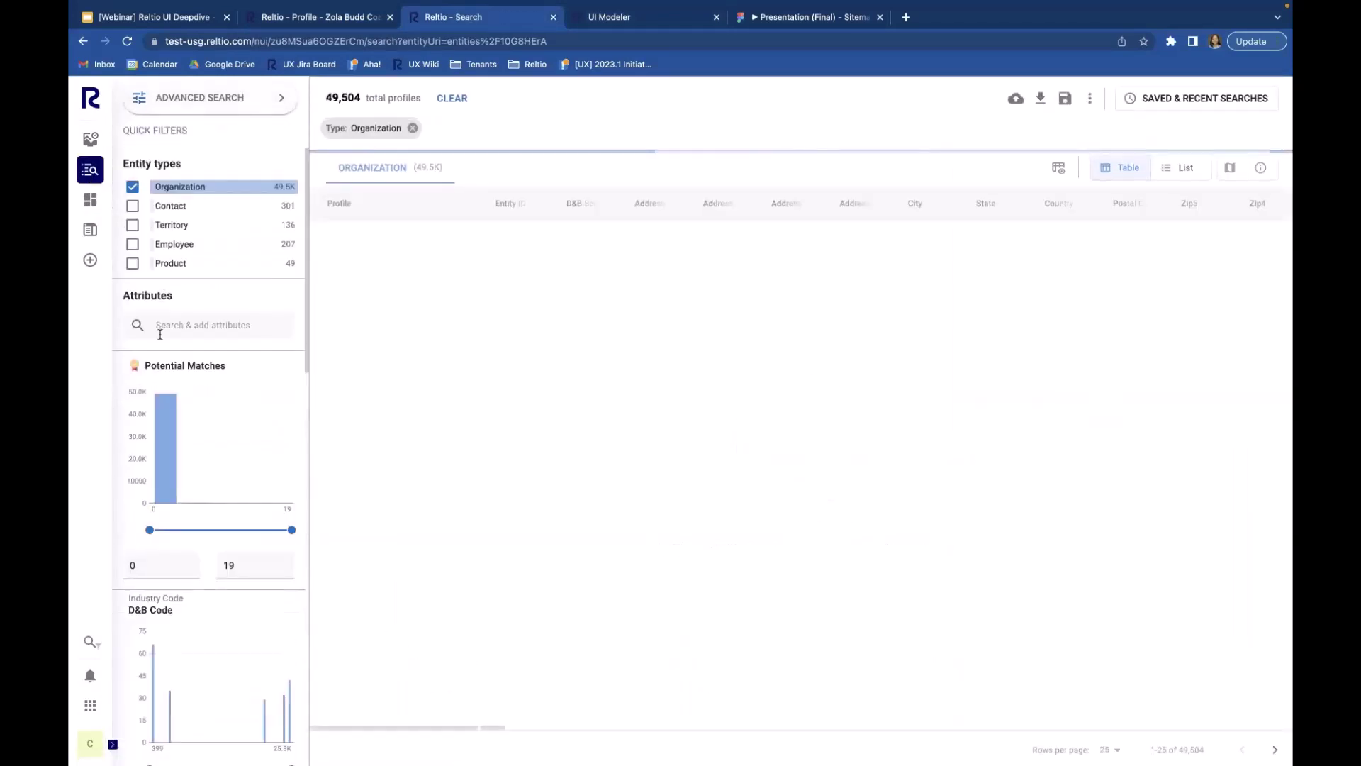
{"action": "left_click", "coordinate": [151, 572]}
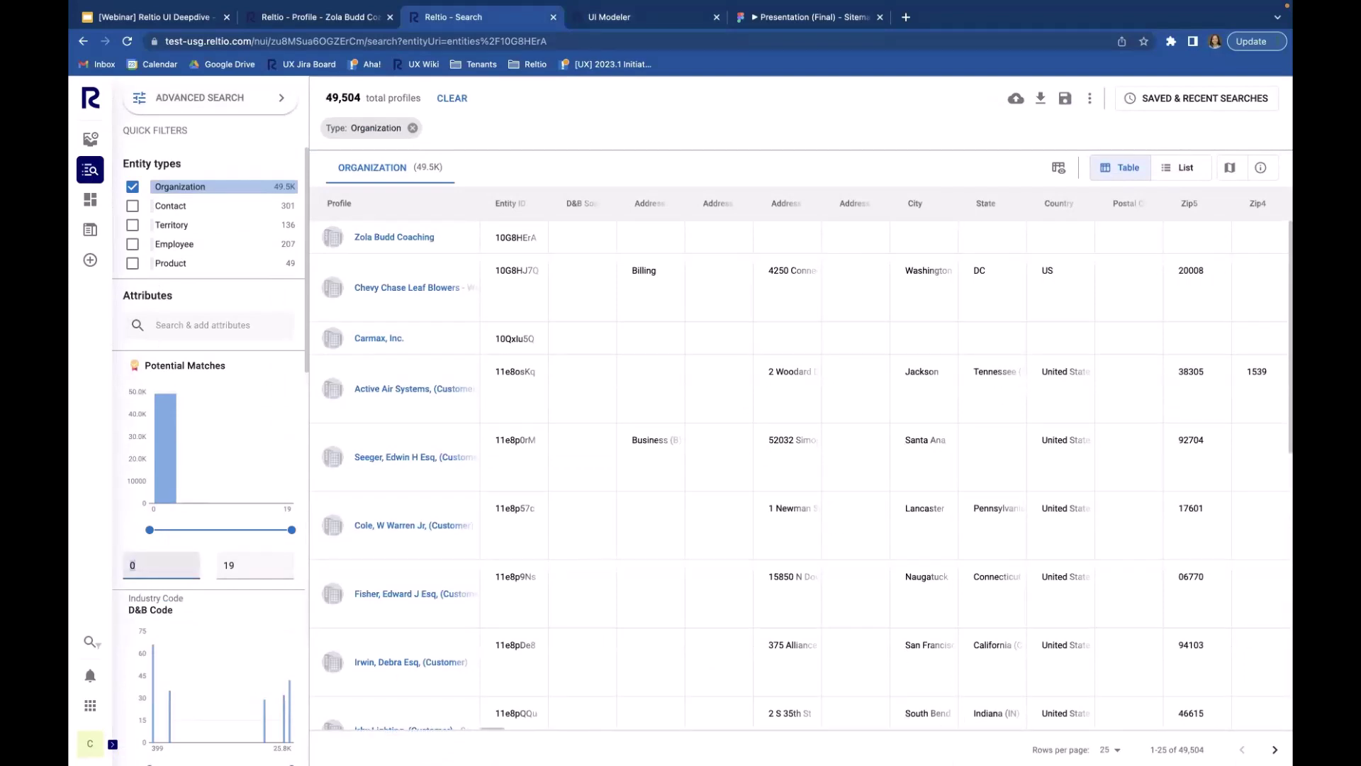
{"action": "type", "text": "3"}
{"action": "key", "text": "Return"}
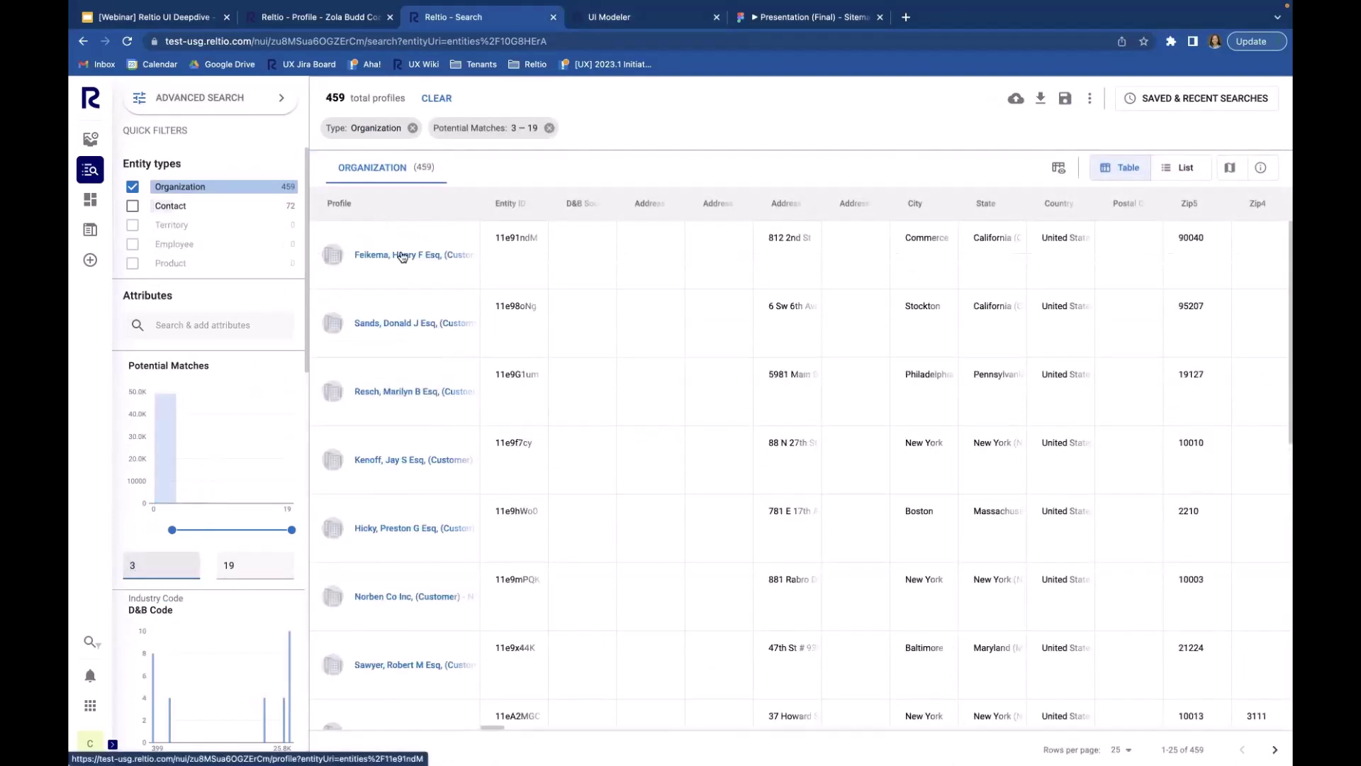
{"action": "left_click", "coordinate": [401, 254]}
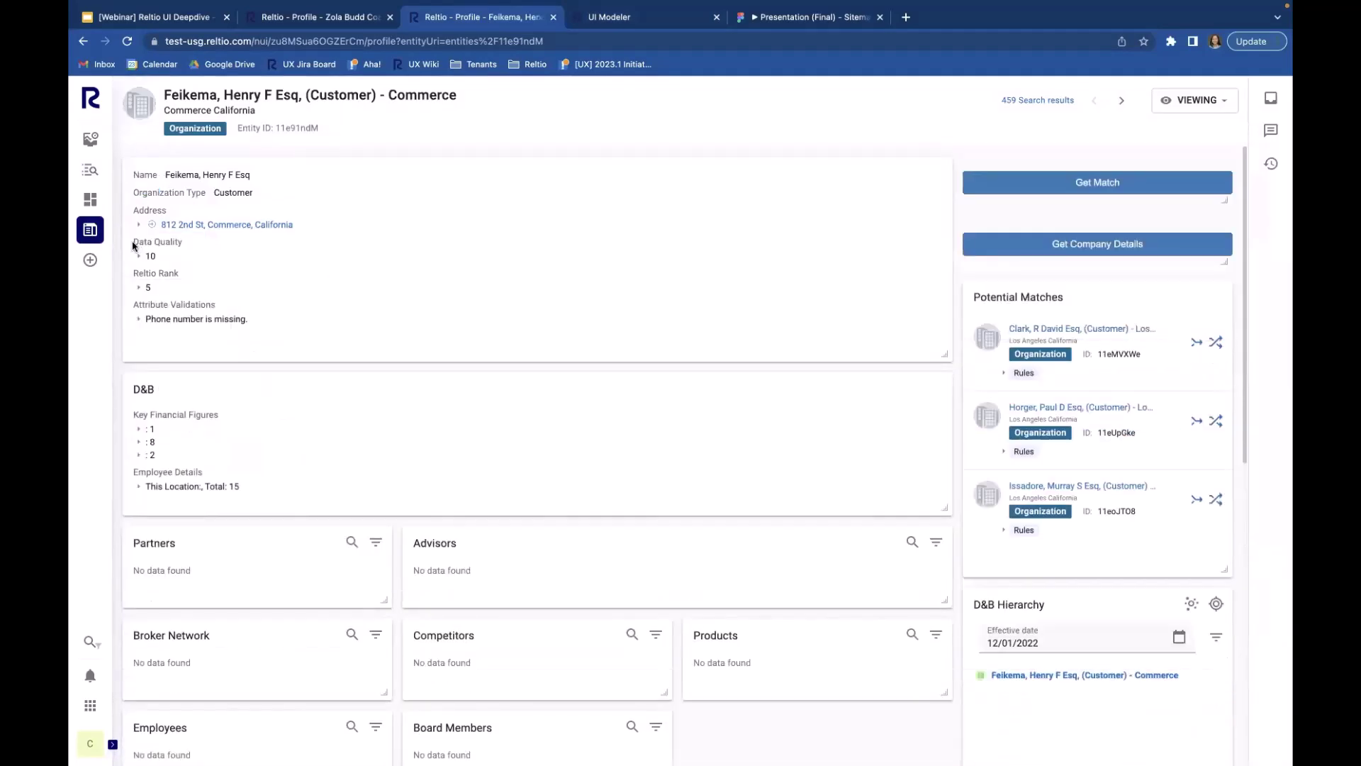
{"action": "mouse_move", "coordinate": [92, 236]}
{"action": "left_click", "coordinate": [170, 181]}
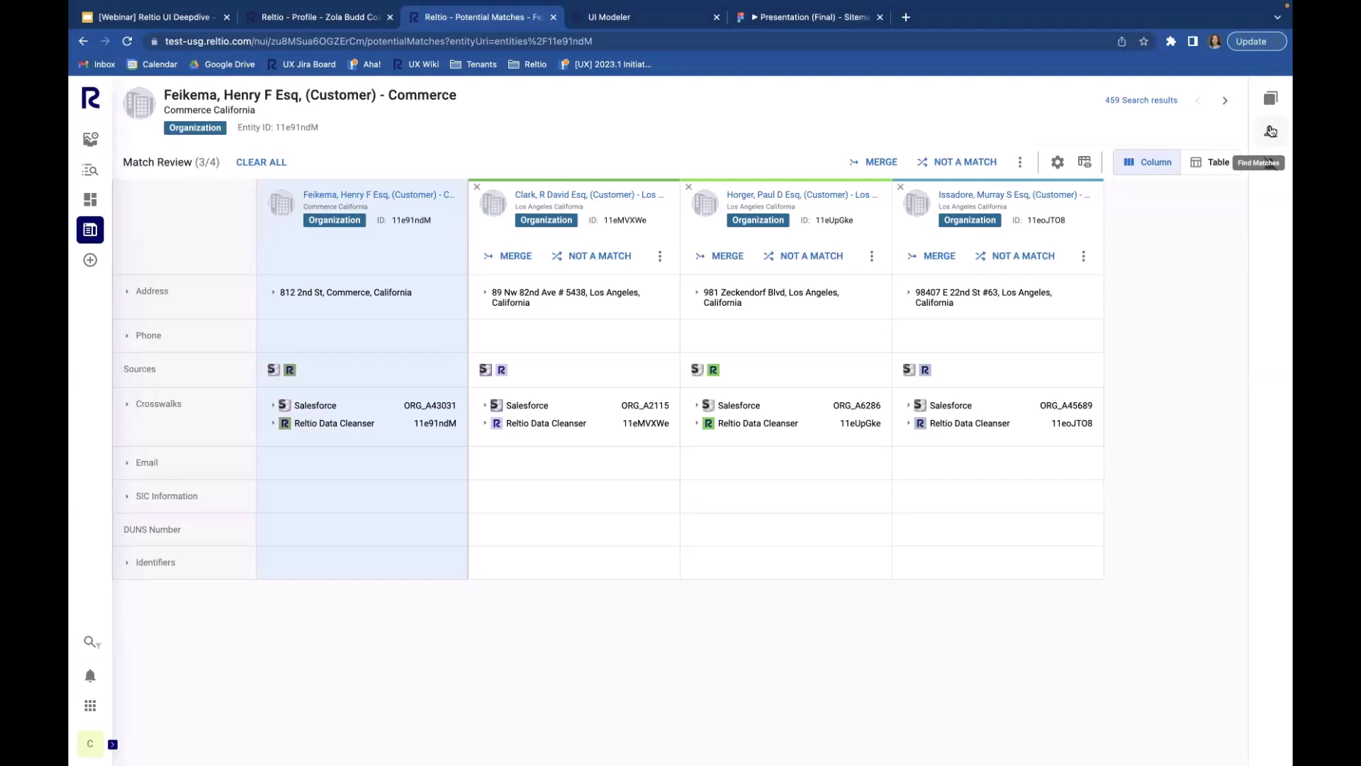
Step: Check the Find Matches and Potential Matches panels, then advance to the Stockton organization's match review
{"action": "left_click", "coordinate": [1270, 132]}
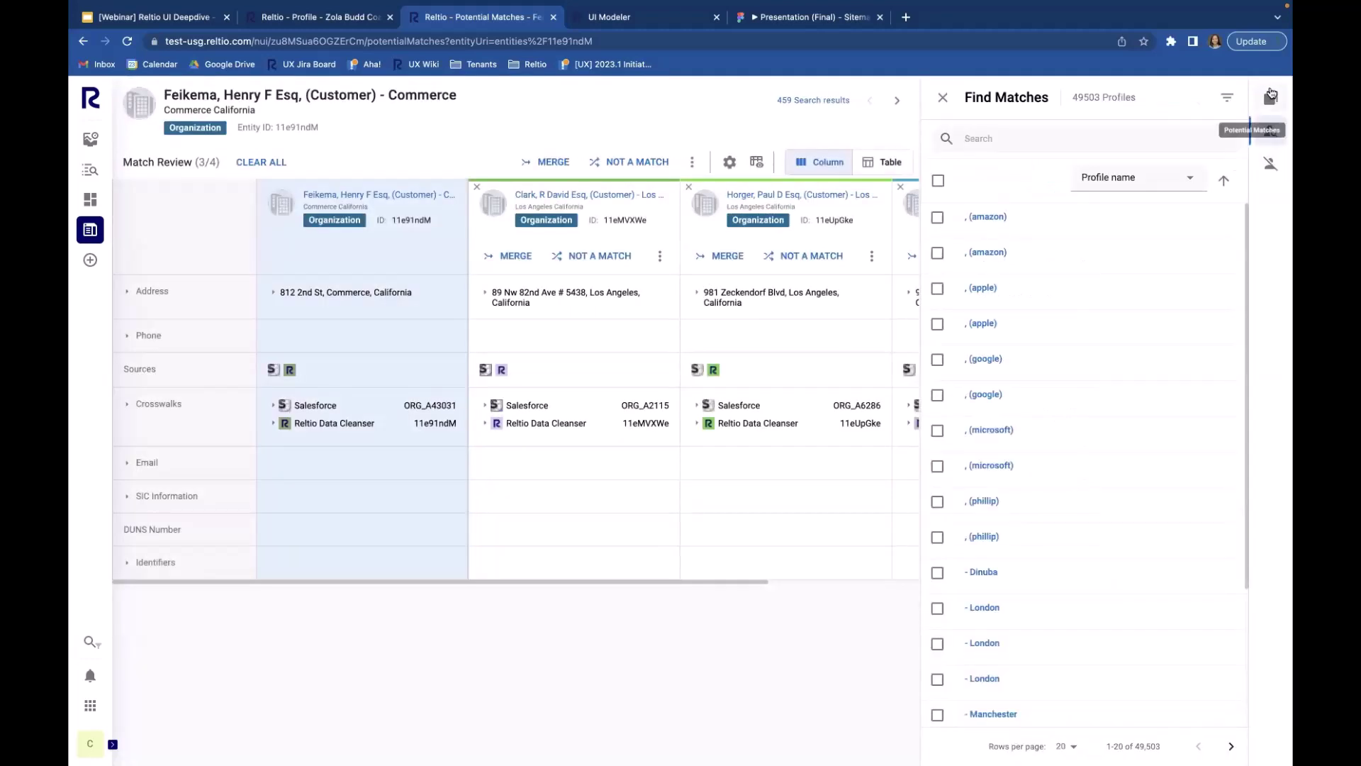
{"action": "left_click", "coordinate": [1271, 96]}
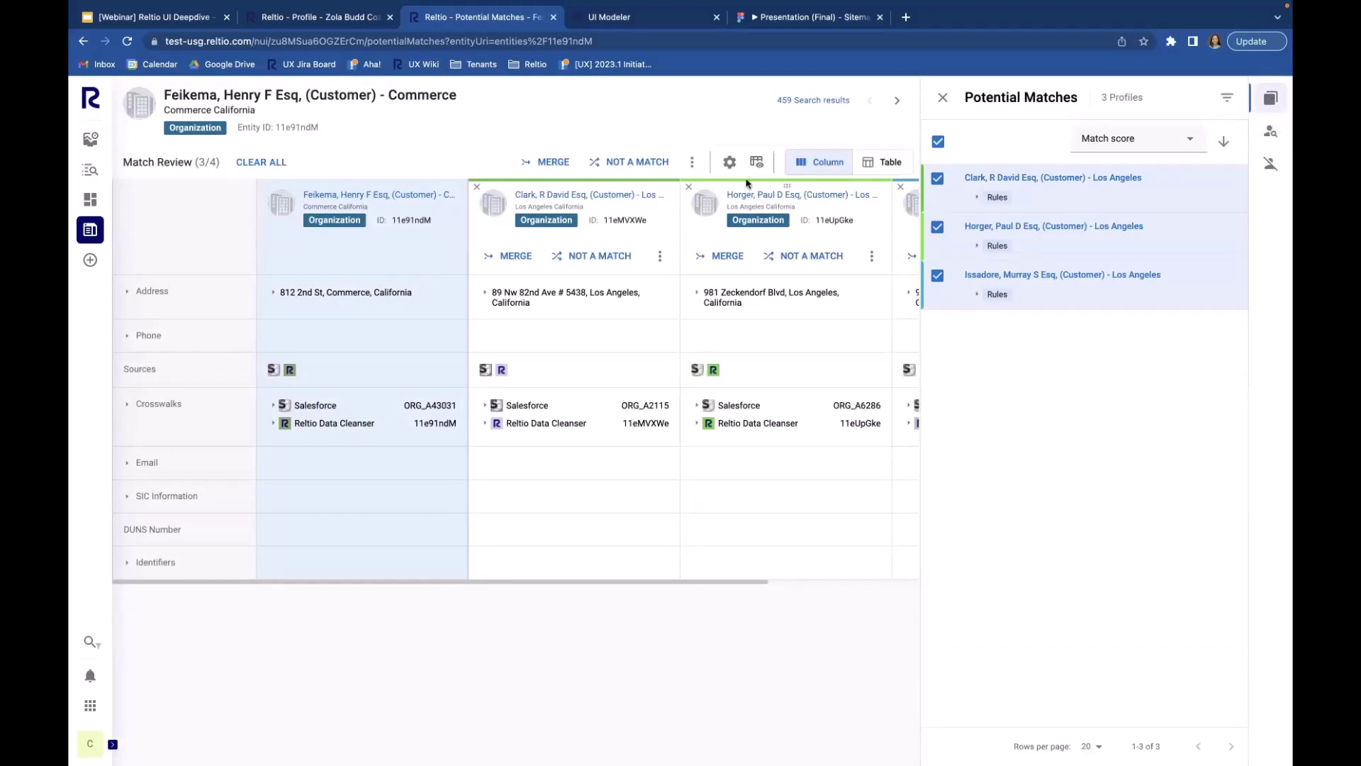
{"action": "left_click", "coordinate": [899, 105]}
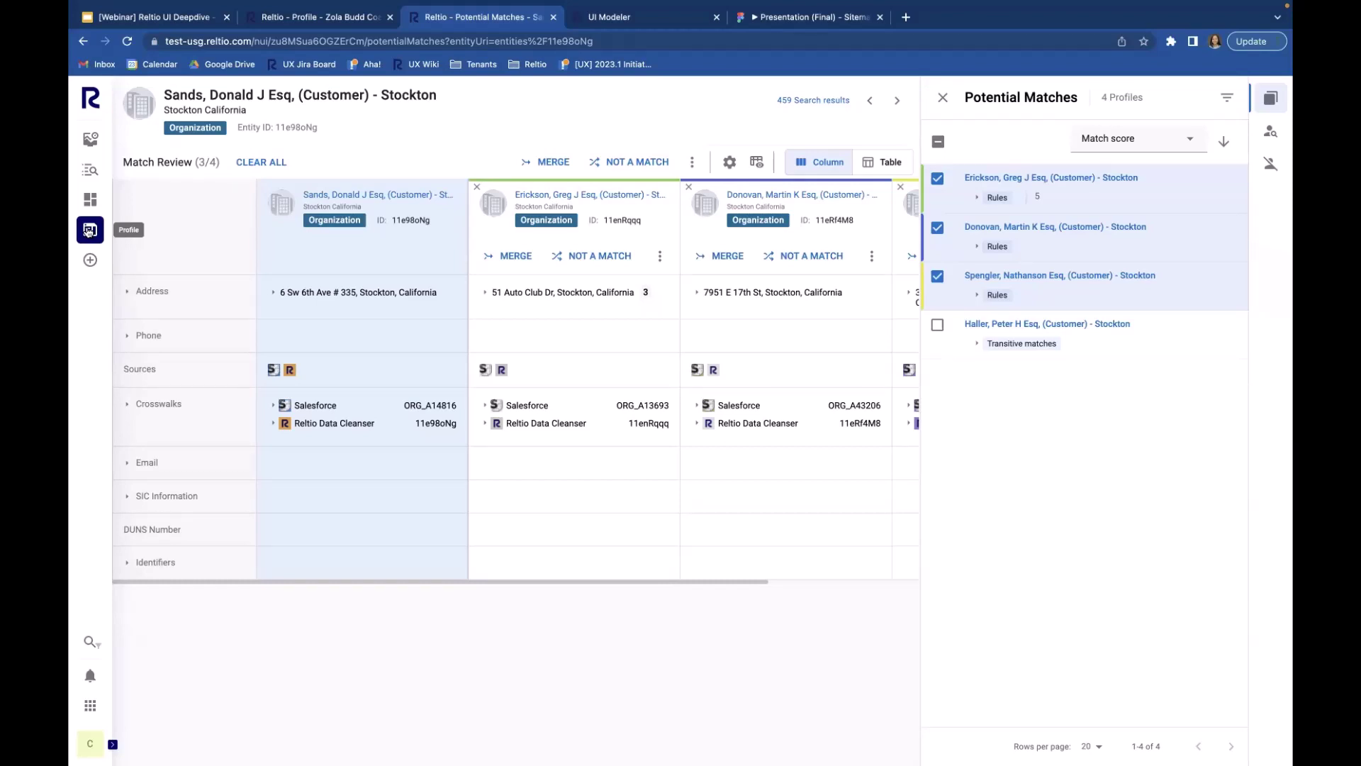
Step: Open the Stockton organization's own profile page from the Profile flyout
{"action": "mouse_move", "coordinate": [89, 230]}
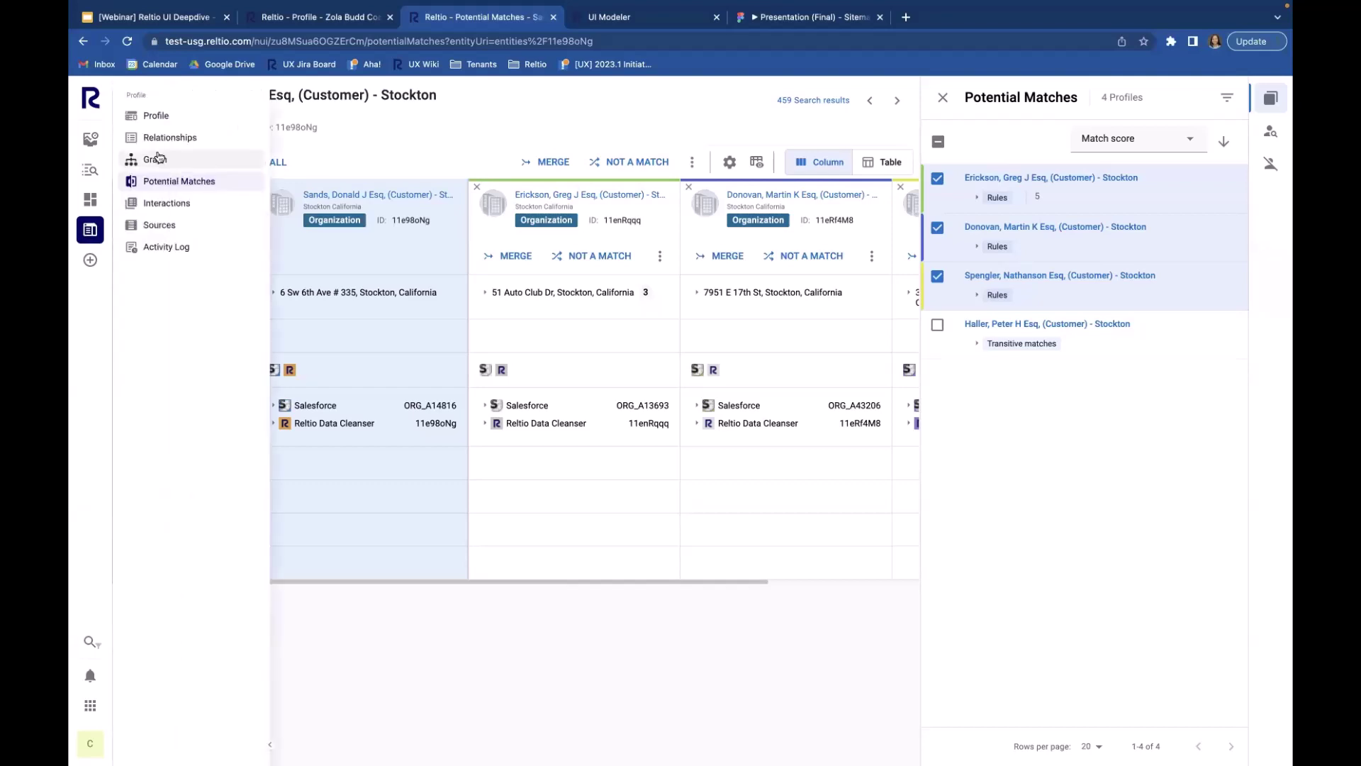
{"action": "left_click", "coordinate": [178, 117]}
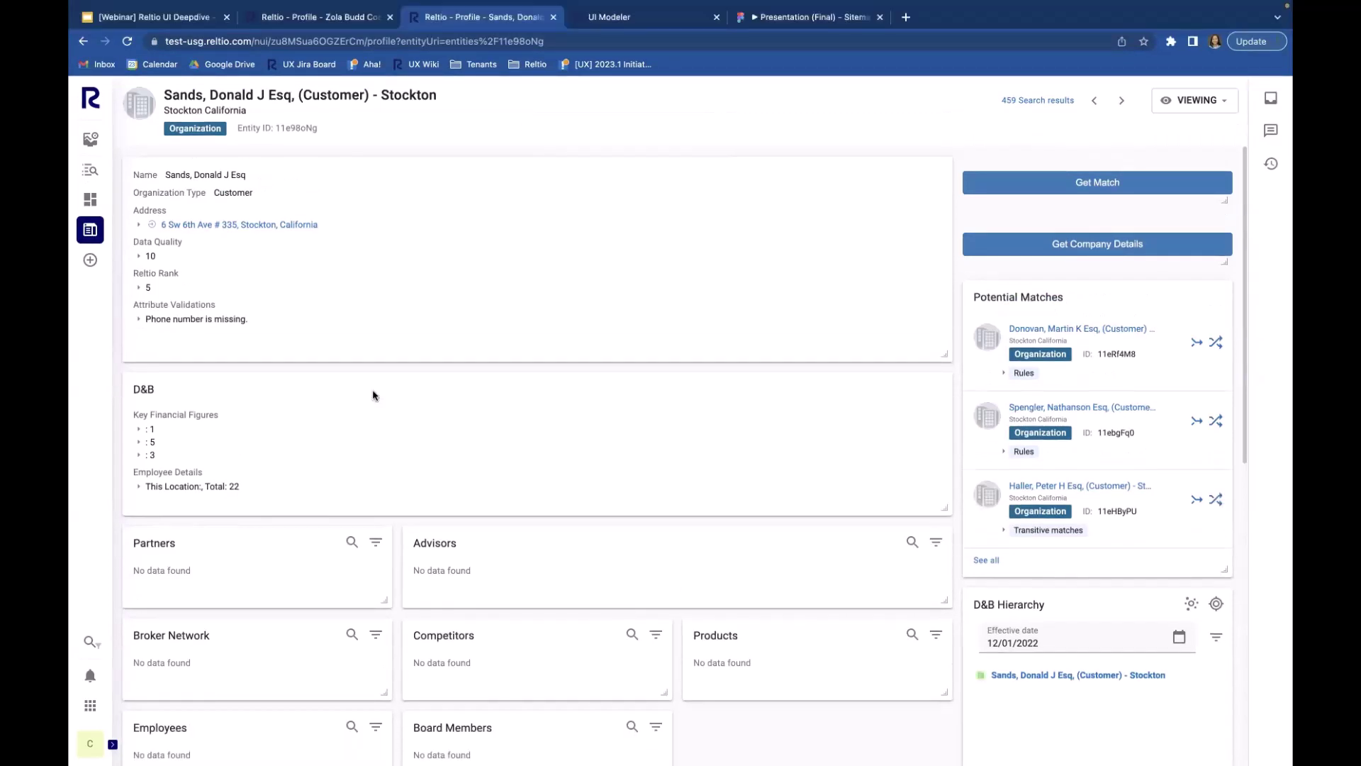
{"action": "left_click", "coordinate": [1271, 164]}
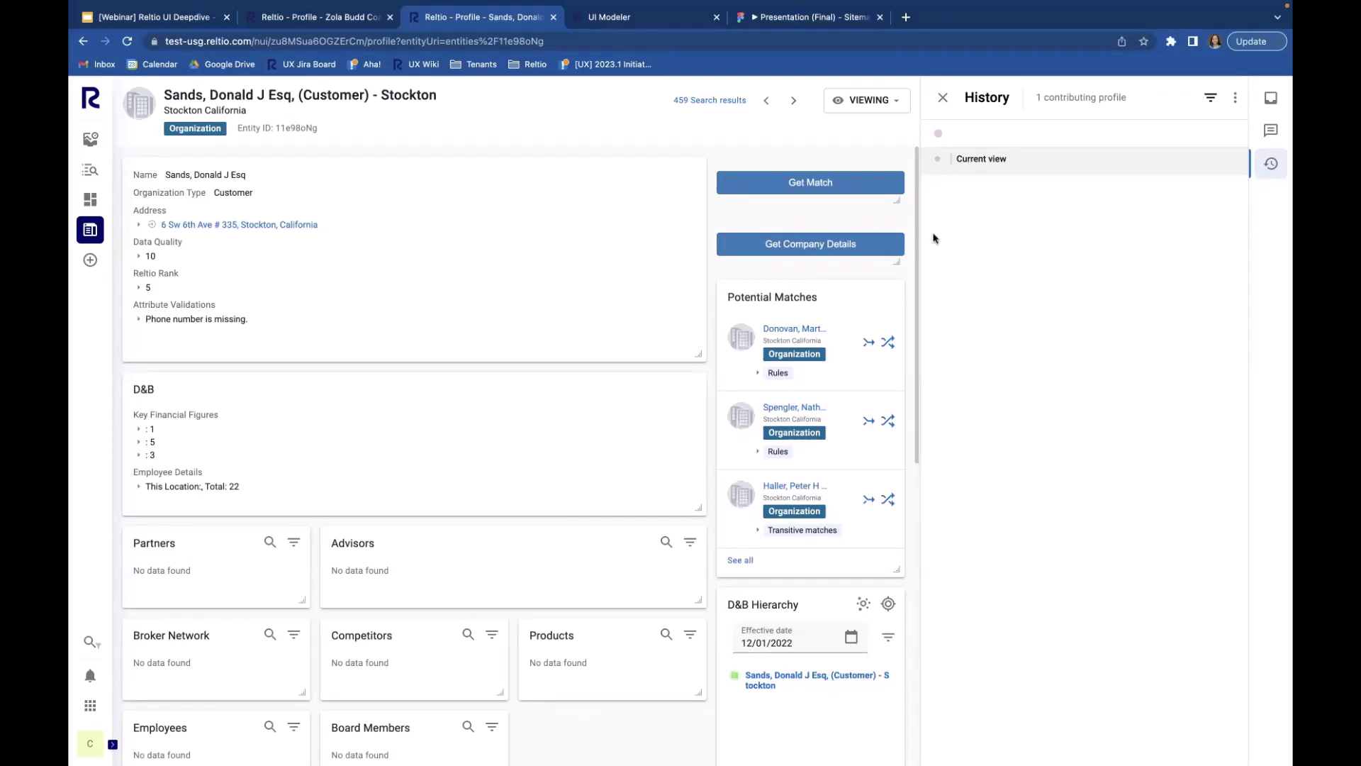
{"action": "left_click", "coordinate": [943, 98]}
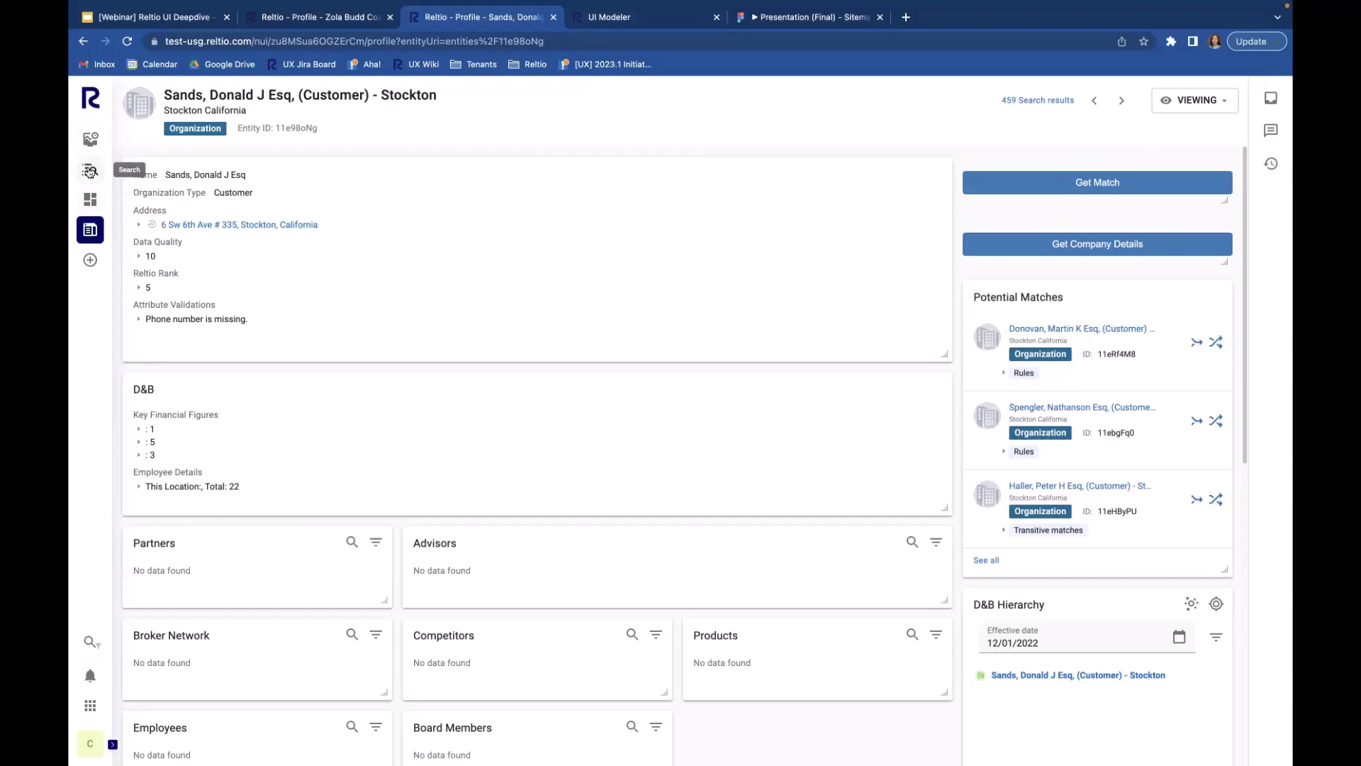
Step: Return to the Stockton potential matches review and close the side panel
{"action": "left_click", "coordinate": [90, 229]}
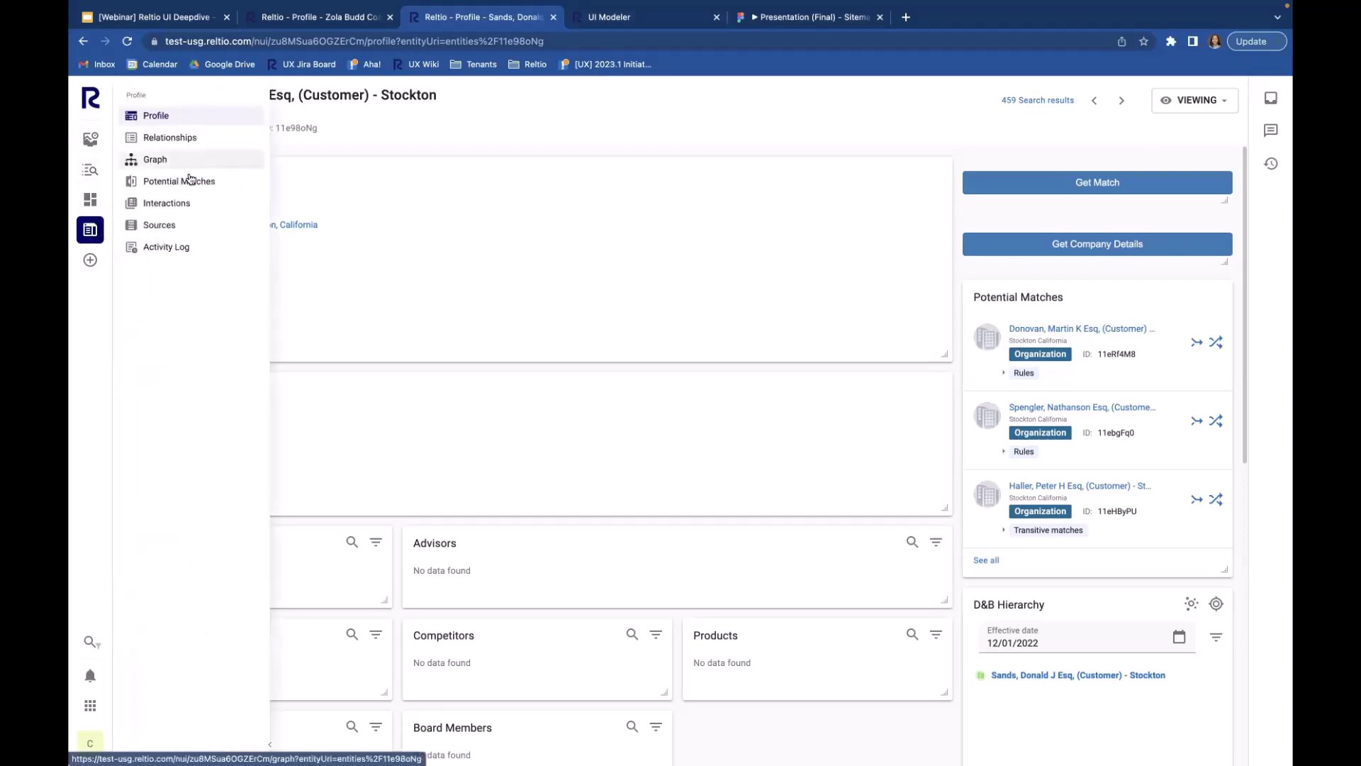
{"action": "left_click", "coordinate": [190, 182]}
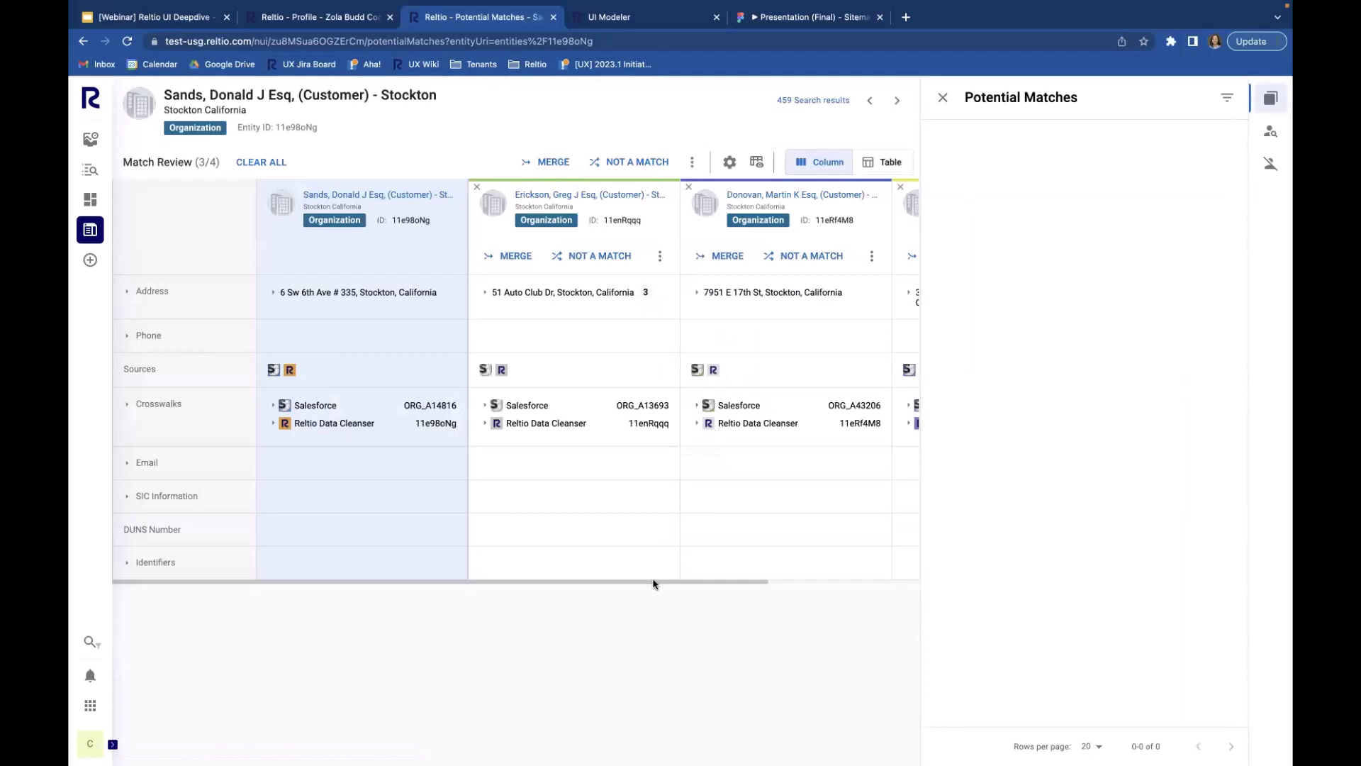
{"action": "left_click", "coordinate": [943, 97]}
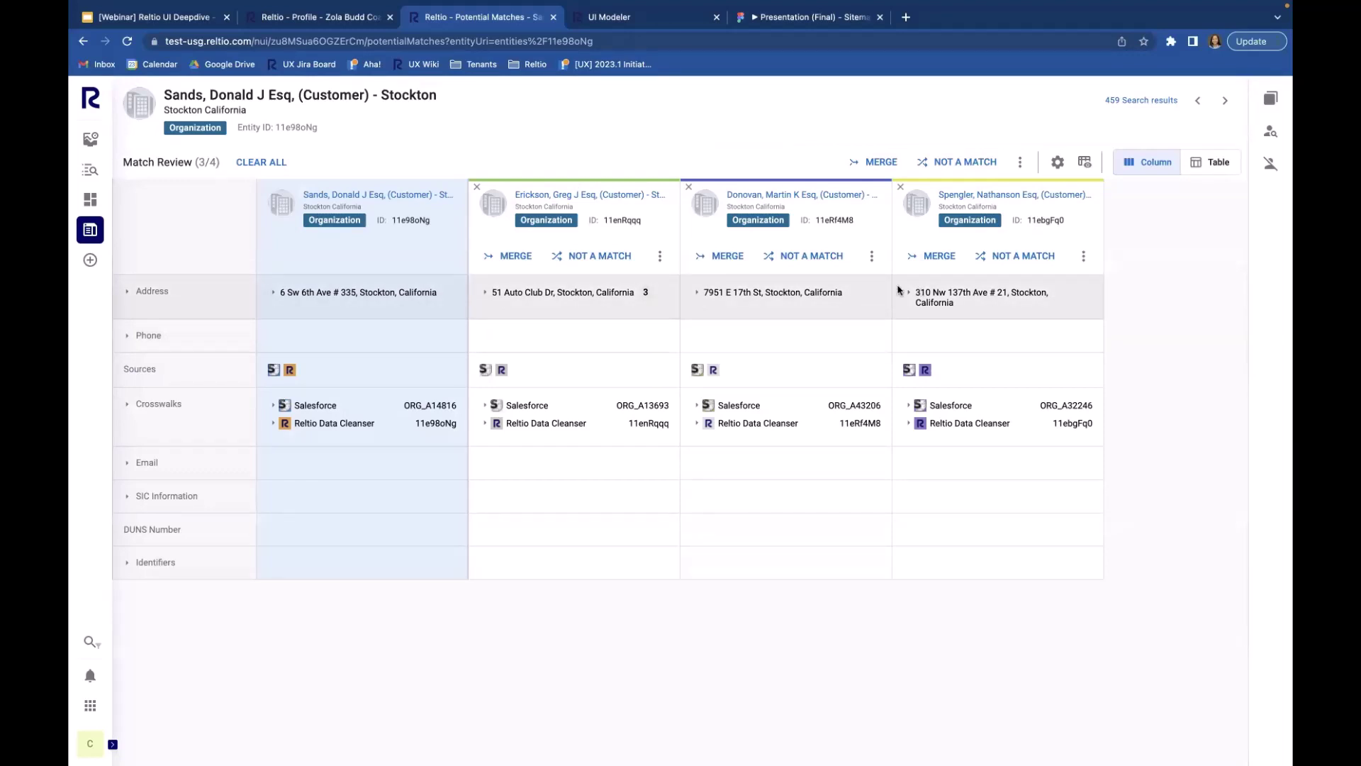
{"action": "left_click", "coordinate": [486, 292]}
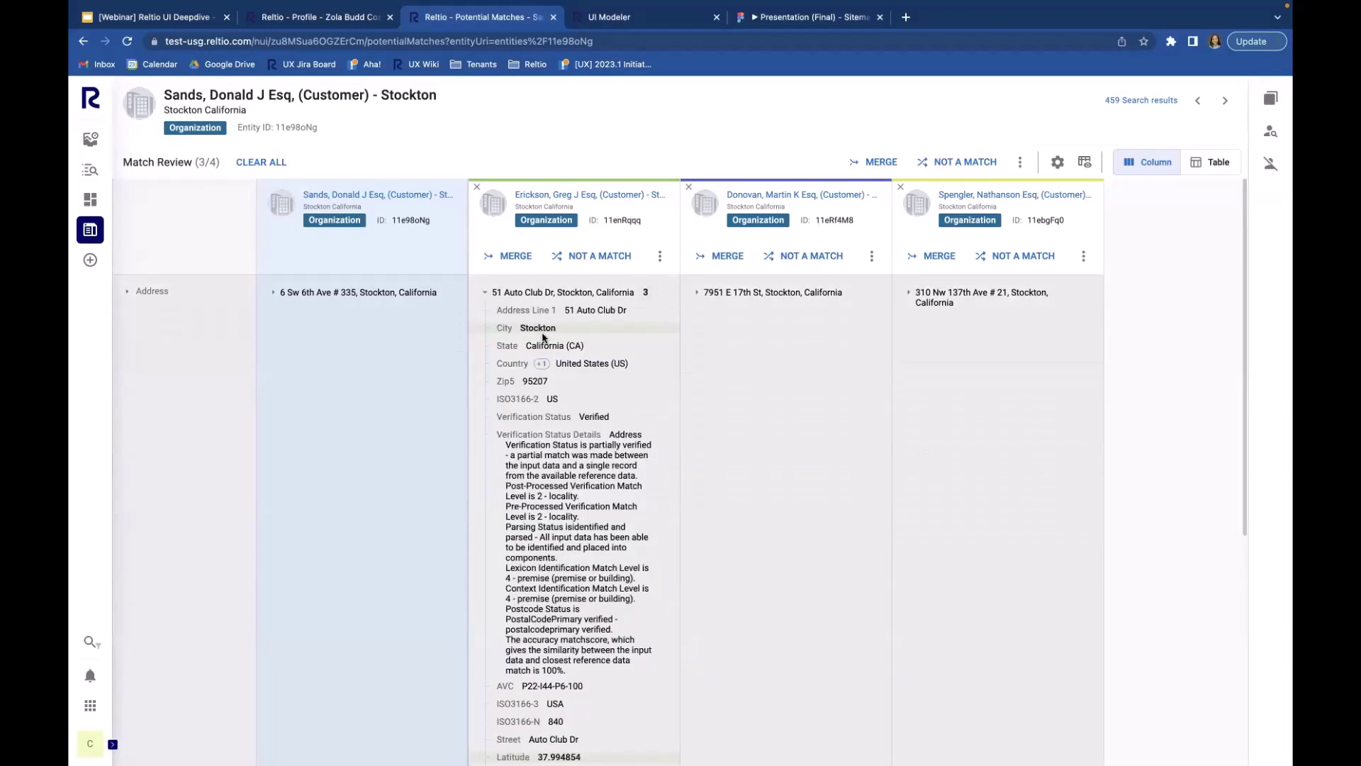
{"action": "left_click", "coordinate": [273, 292]}
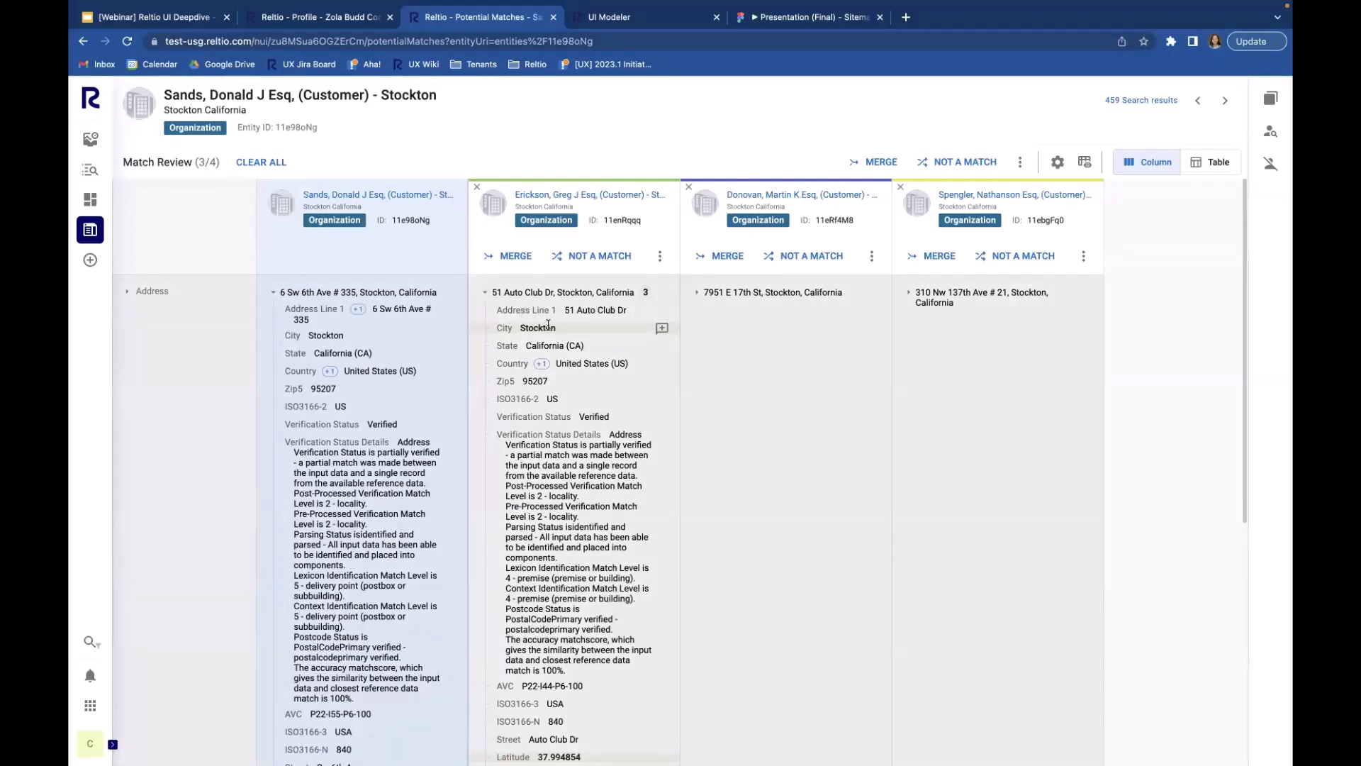
{"action": "scroll", "coordinate": [548, 325], "scroll_direction": "down", "scroll_amount": 4}
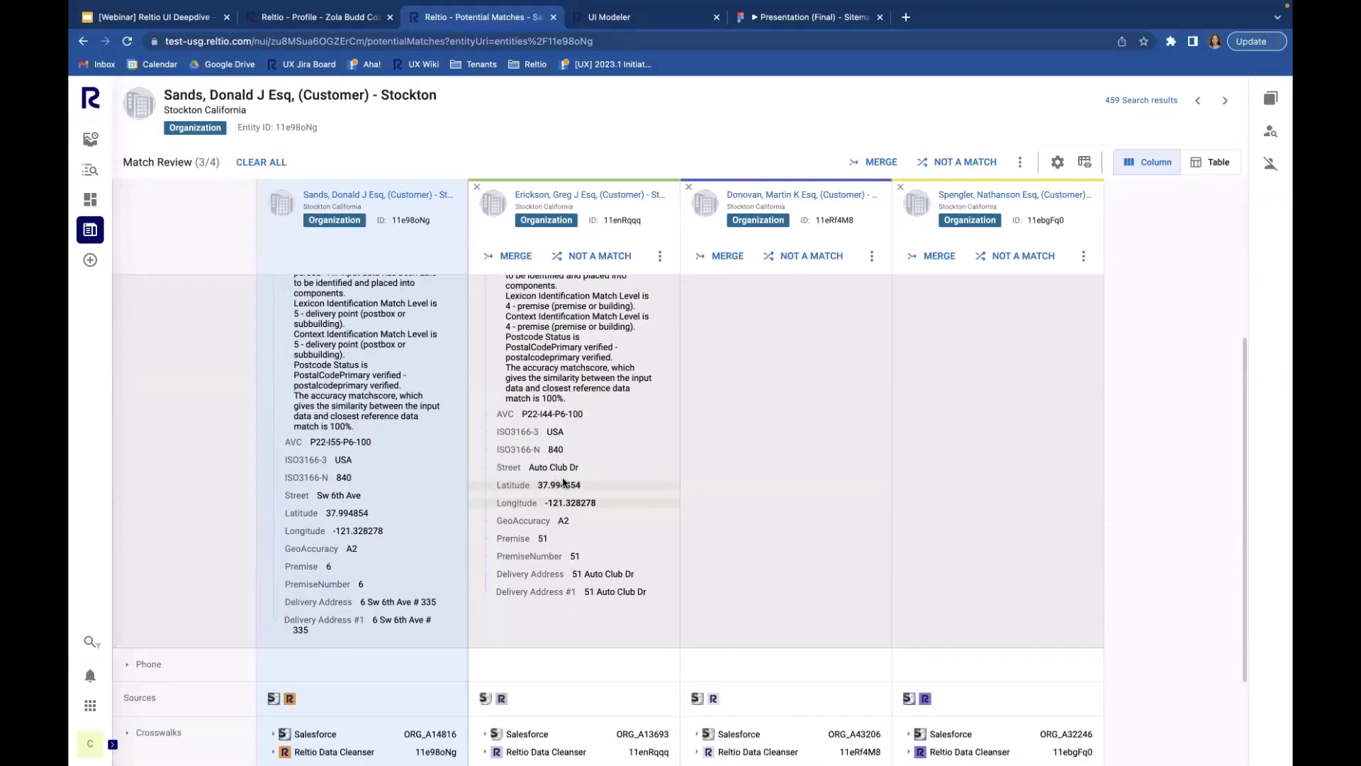
{"action": "scroll", "coordinate": [563, 482], "scroll_direction": "up", "scroll_amount": 2}
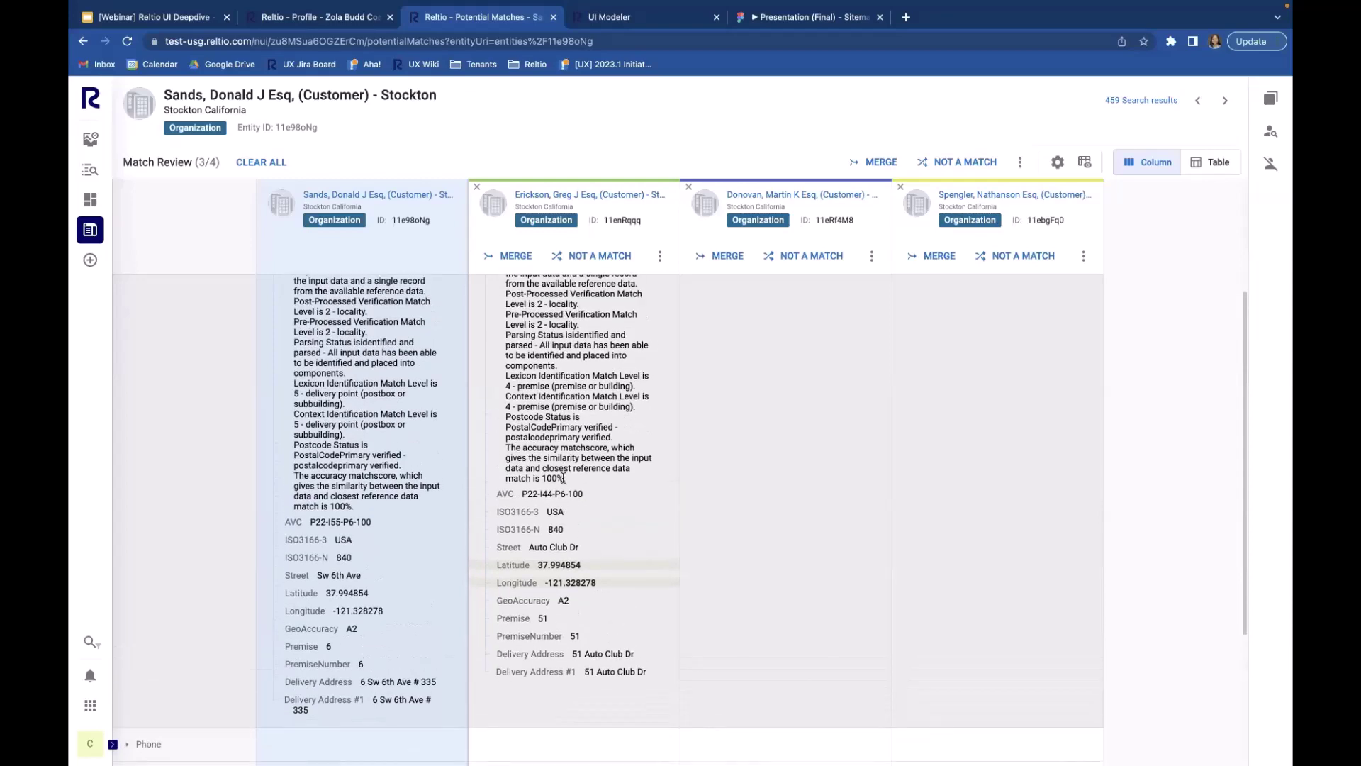
{"action": "scroll", "coordinate": [563, 479], "scroll_direction": "up", "scroll_amount": 5}
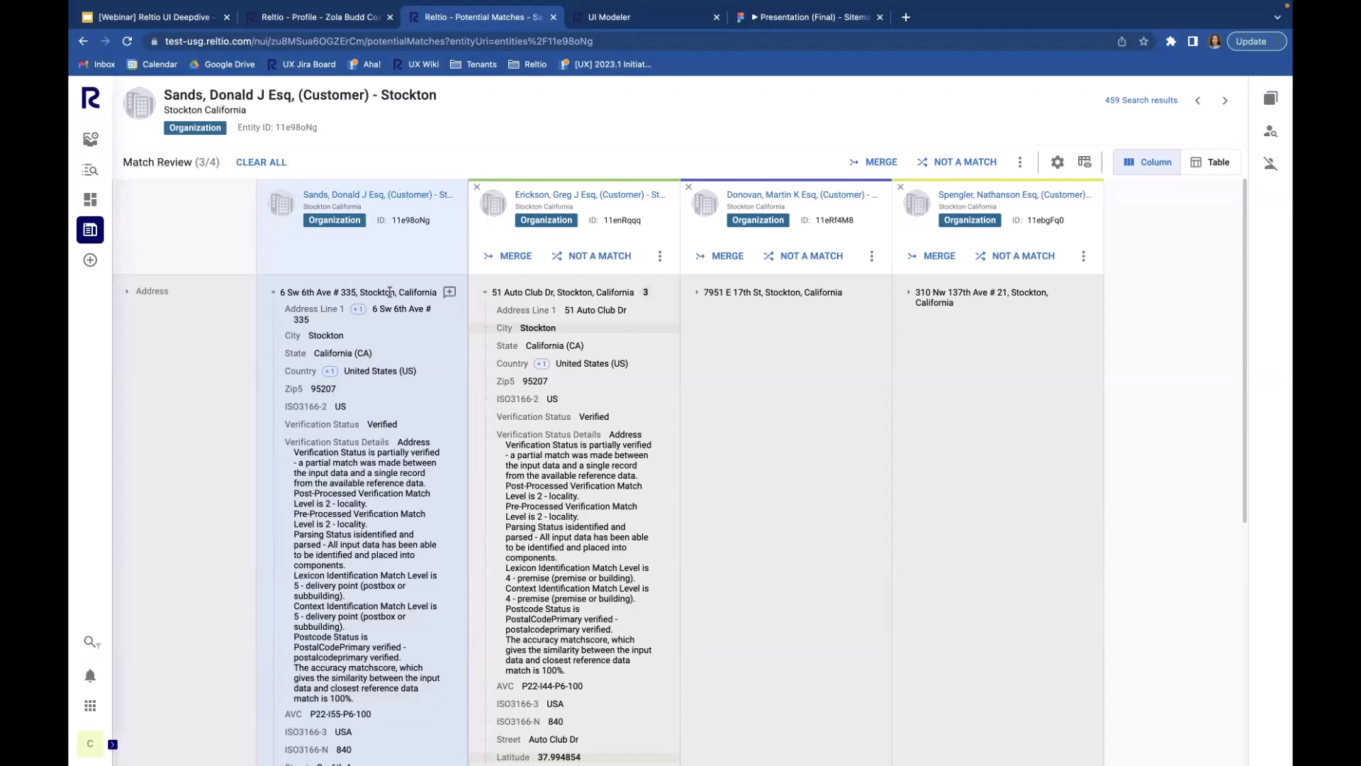
{"action": "left_click", "coordinate": [485, 292]}
{"action": "left_click", "coordinate": [274, 294]}
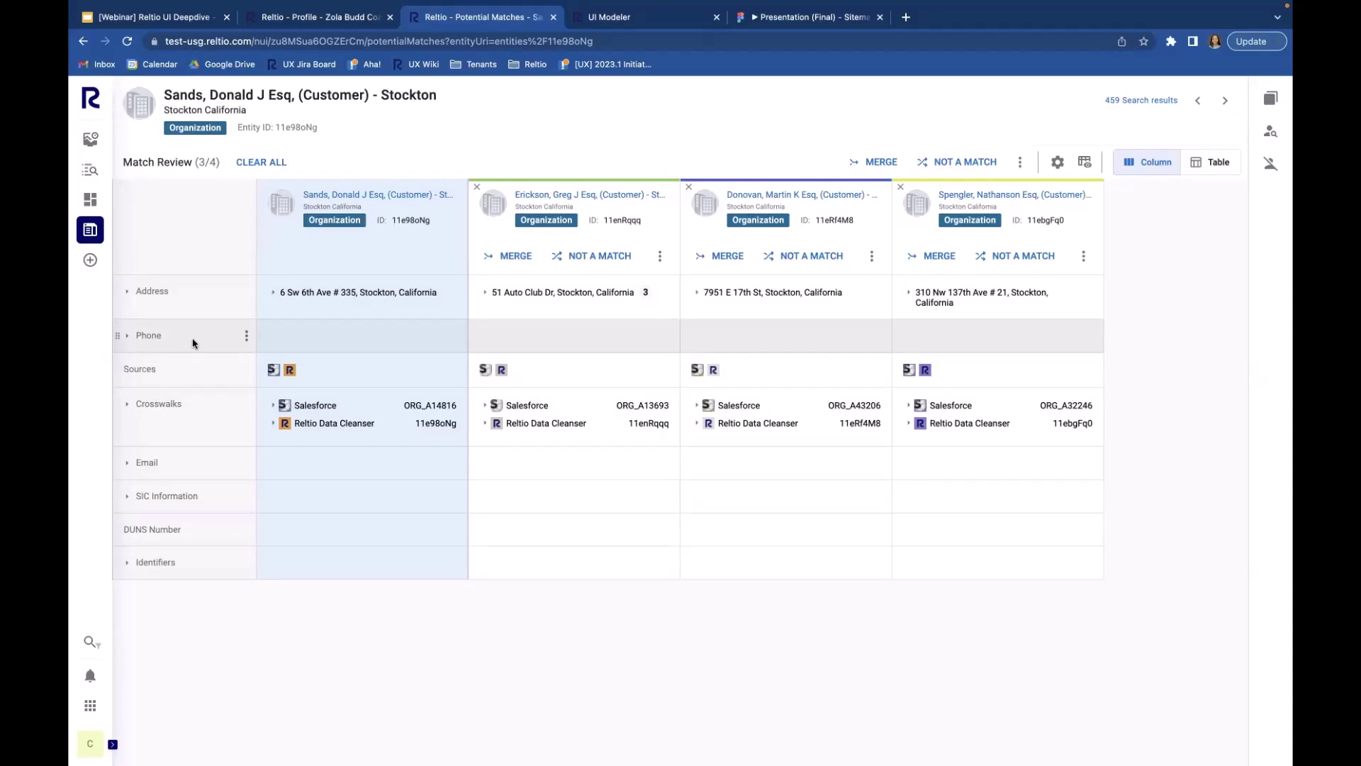
{"action": "left_click", "coordinate": [246, 337]}
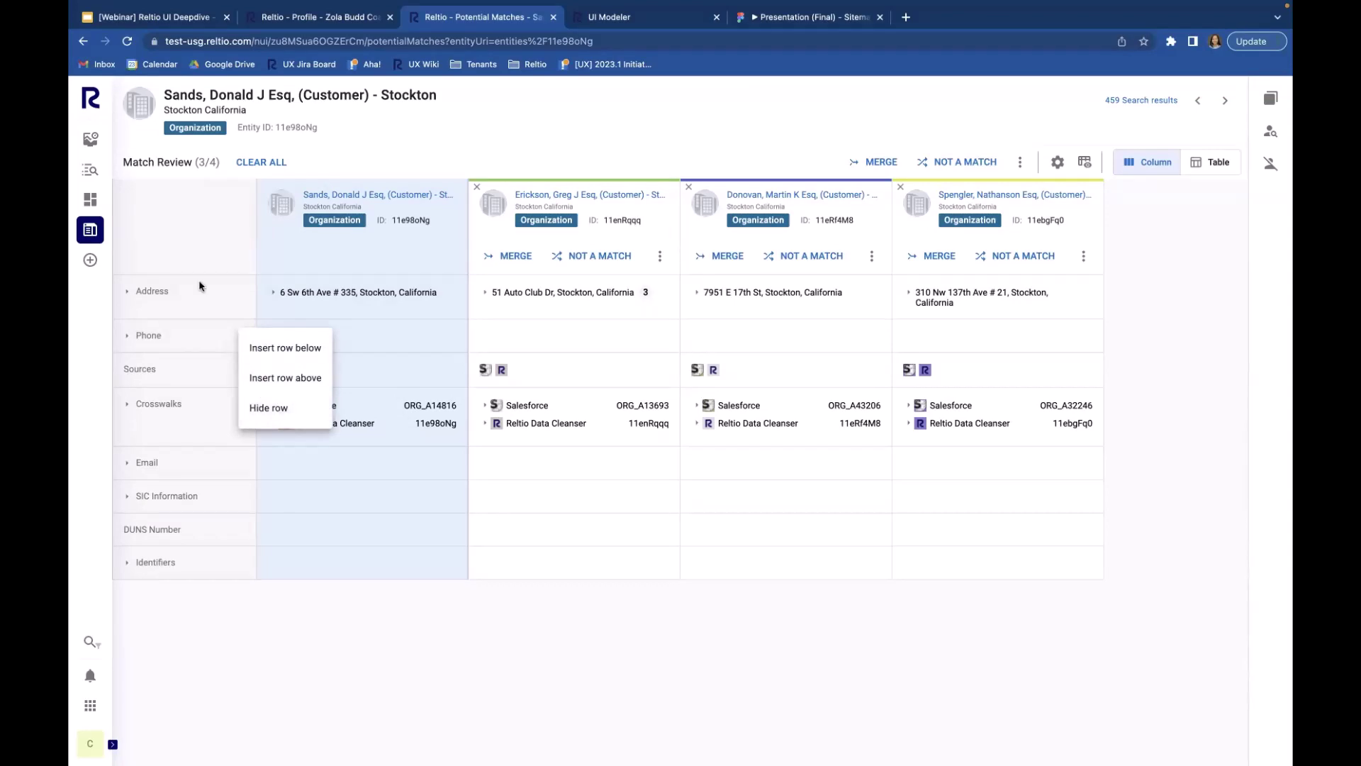
{"action": "left_click", "coordinate": [198, 297]}
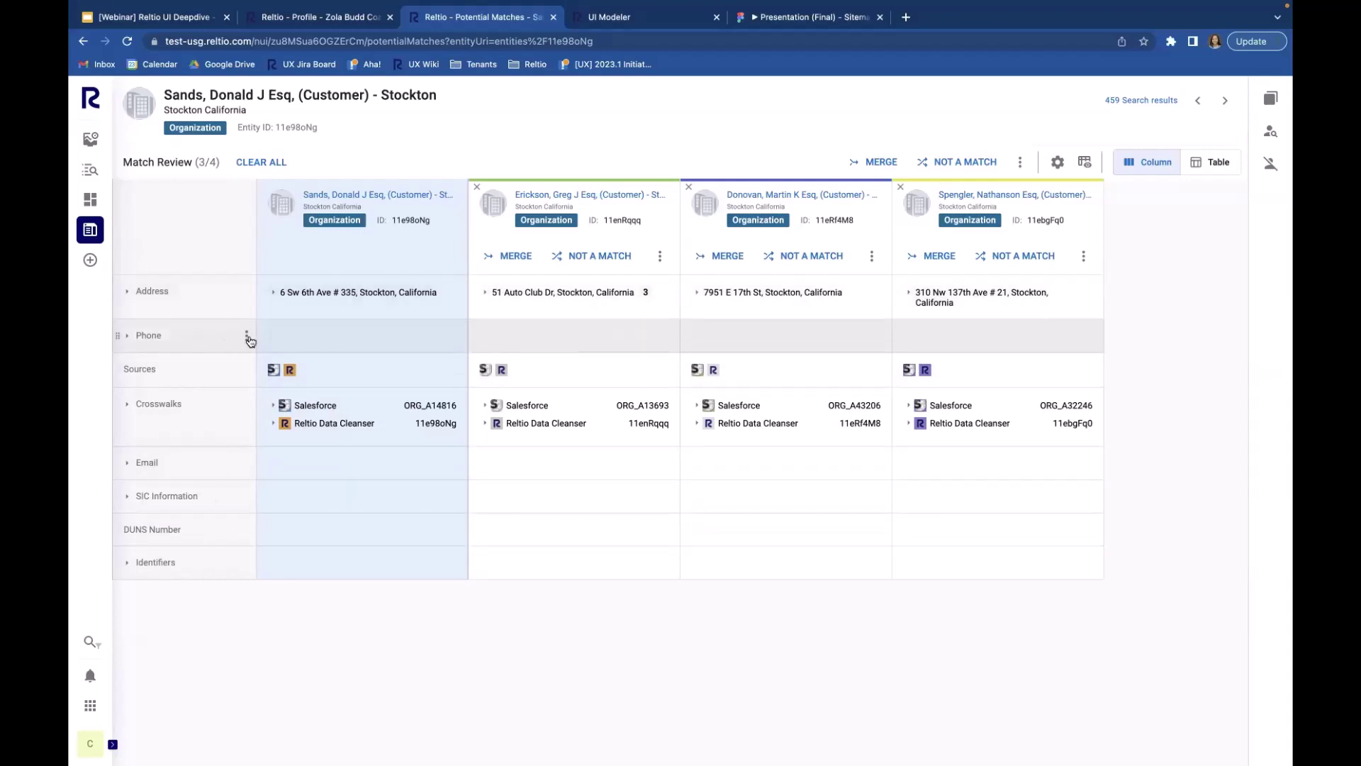
{"action": "left_click", "coordinate": [247, 336]}
{"action": "left_click", "coordinate": [205, 344]}
{"action": "left_click", "coordinate": [247, 338]}
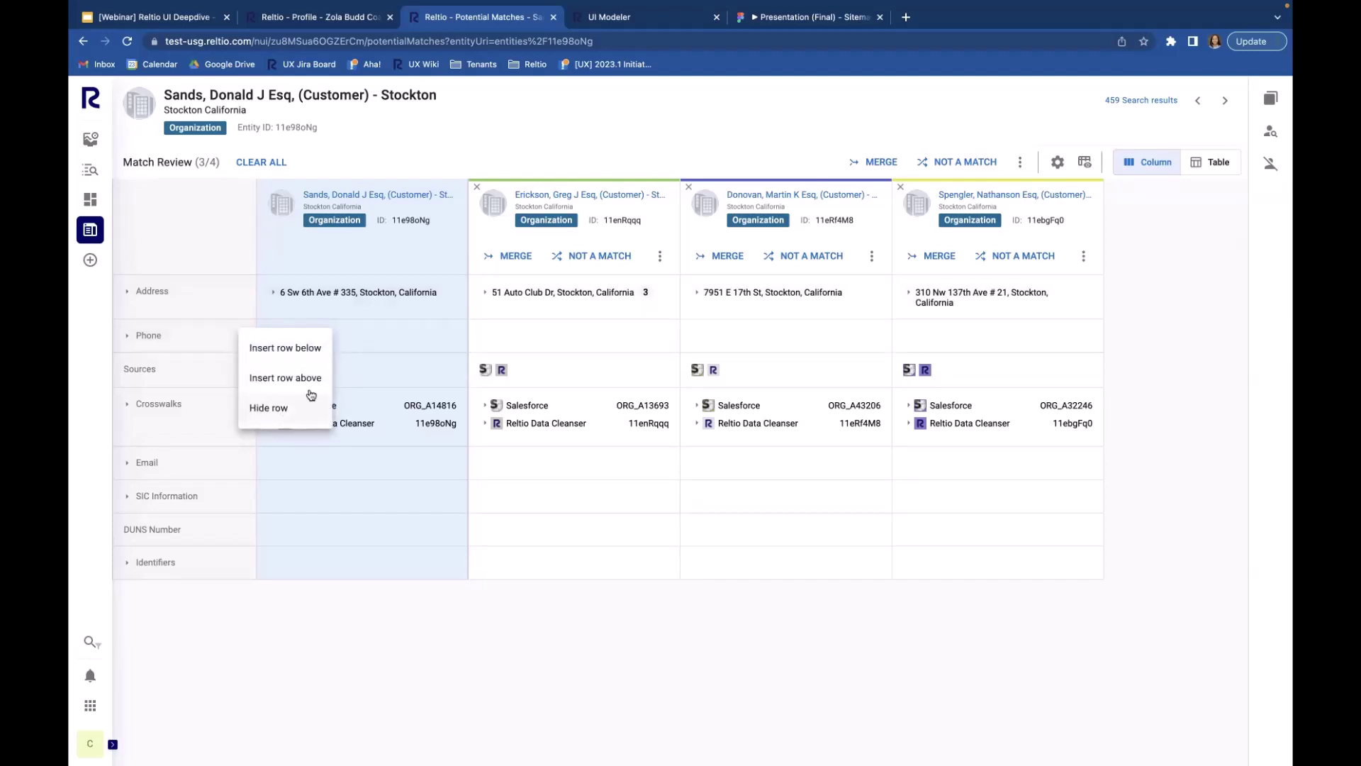
{"action": "left_click", "coordinate": [1087, 166]}
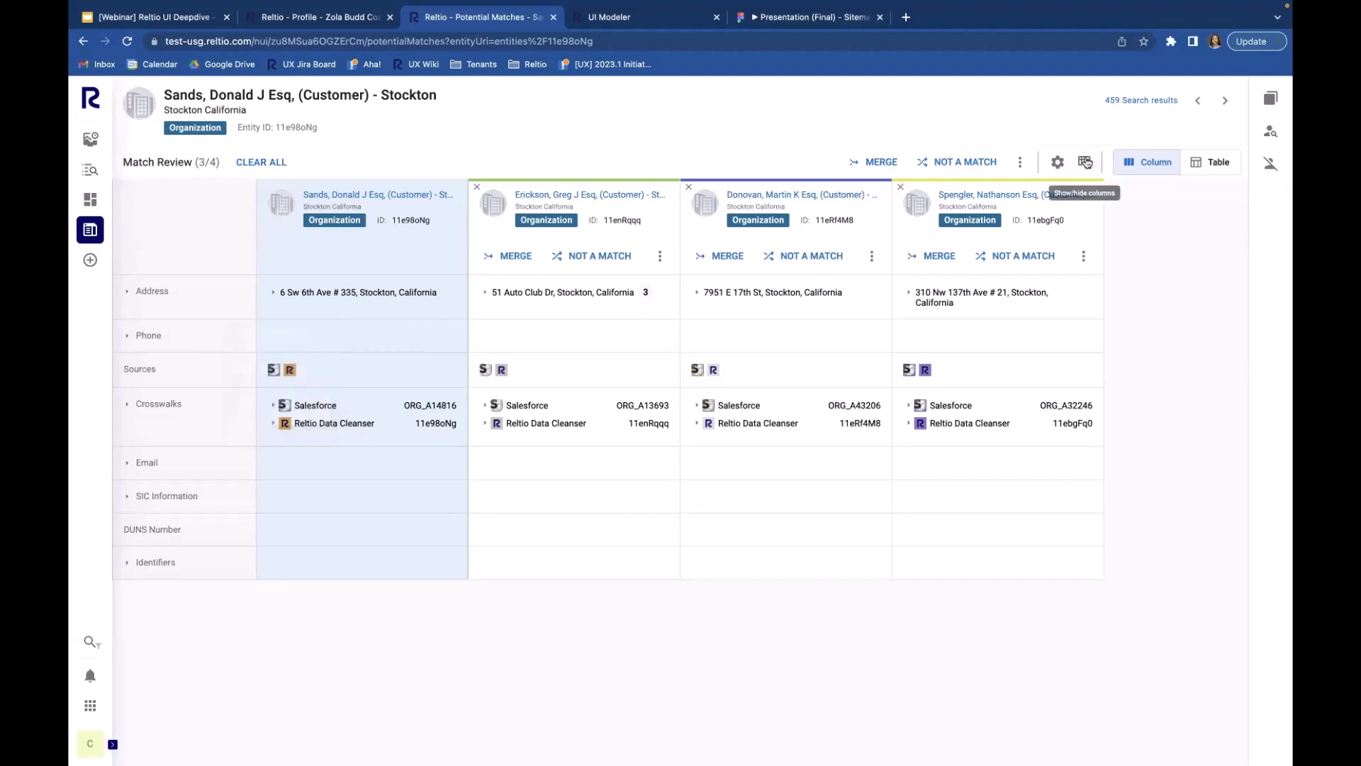
Step: Search the column attributes for 'phone' and toggle the Phone attribute on and back off
{"action": "left_click", "coordinate": [1087, 166]}
{"action": "left_click", "coordinate": [1099, 163]}
{"action": "left_click", "coordinate": [1085, 162]}
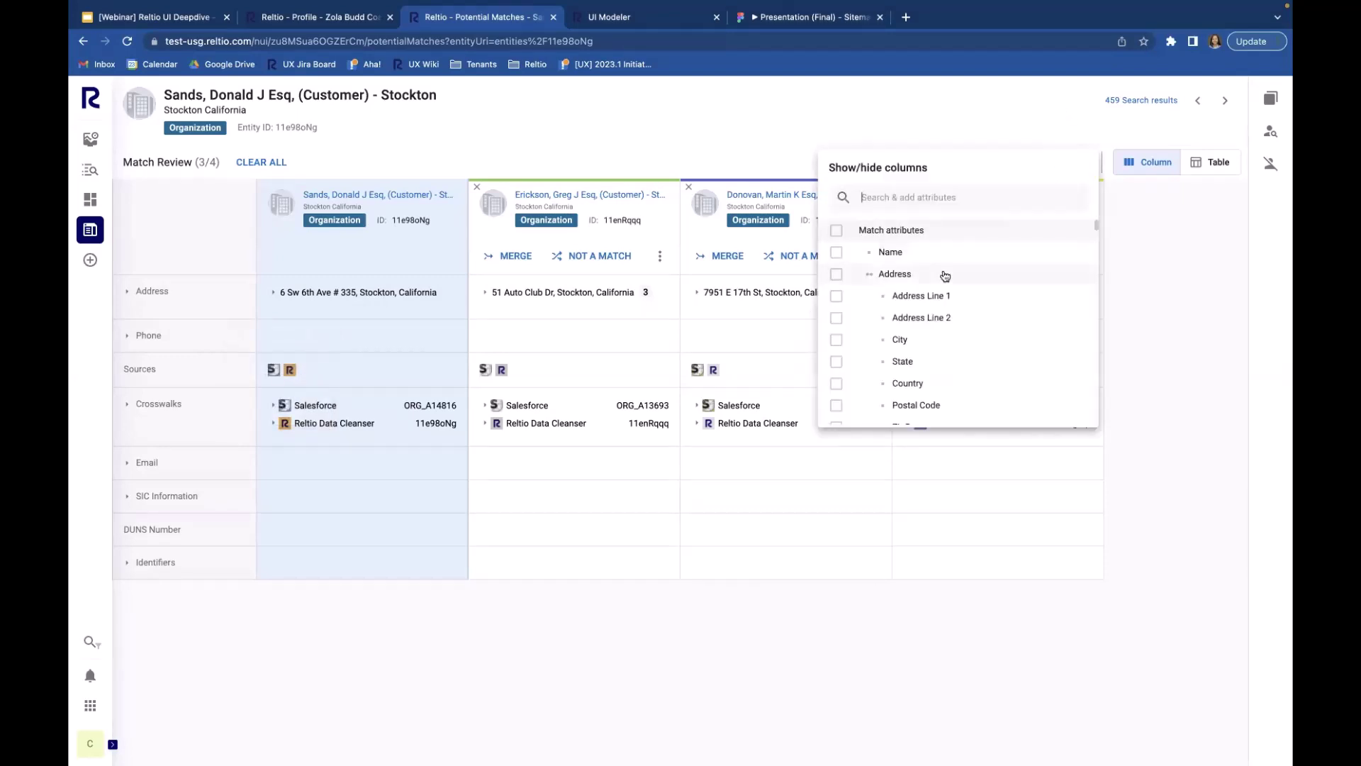
{"action": "type", "text": "phob"}
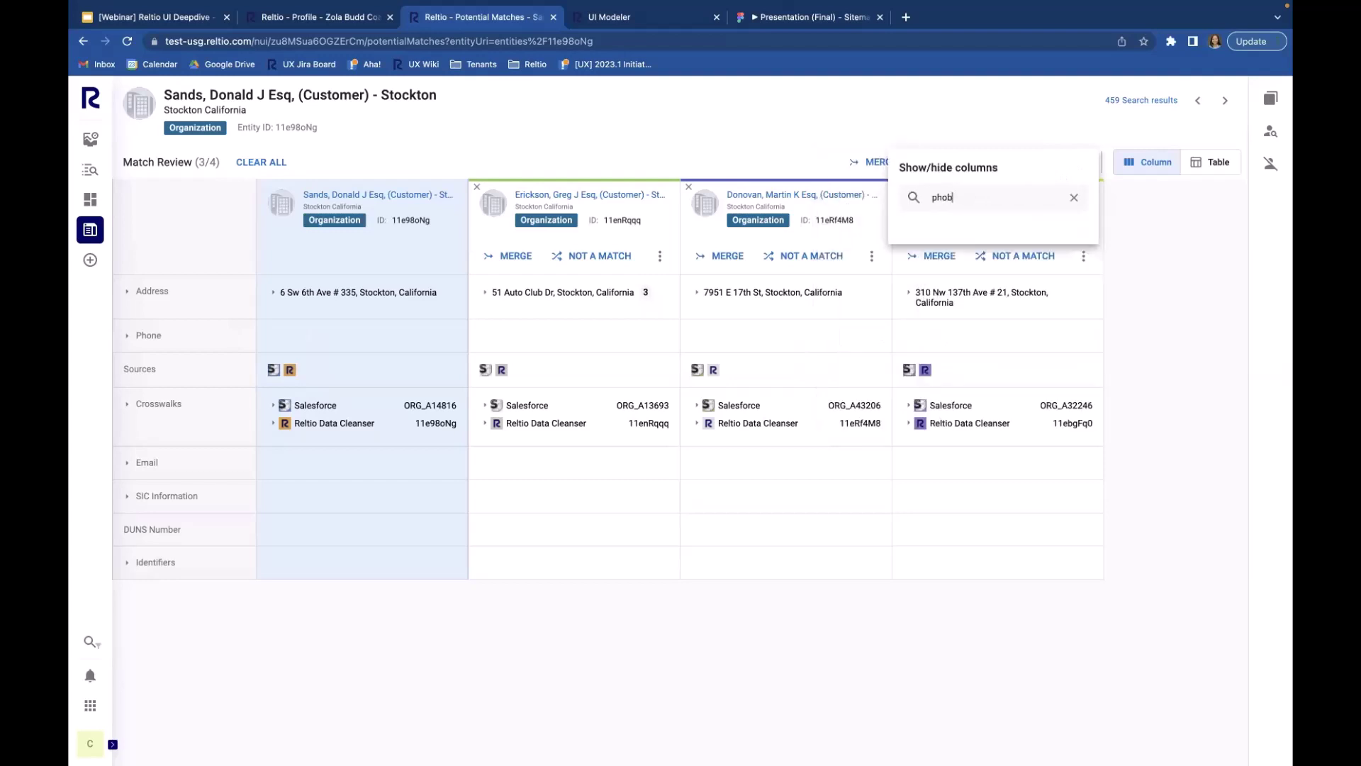
{"action": "key", "text": "BackSpace"}
{"action": "type", "text": "ne"}
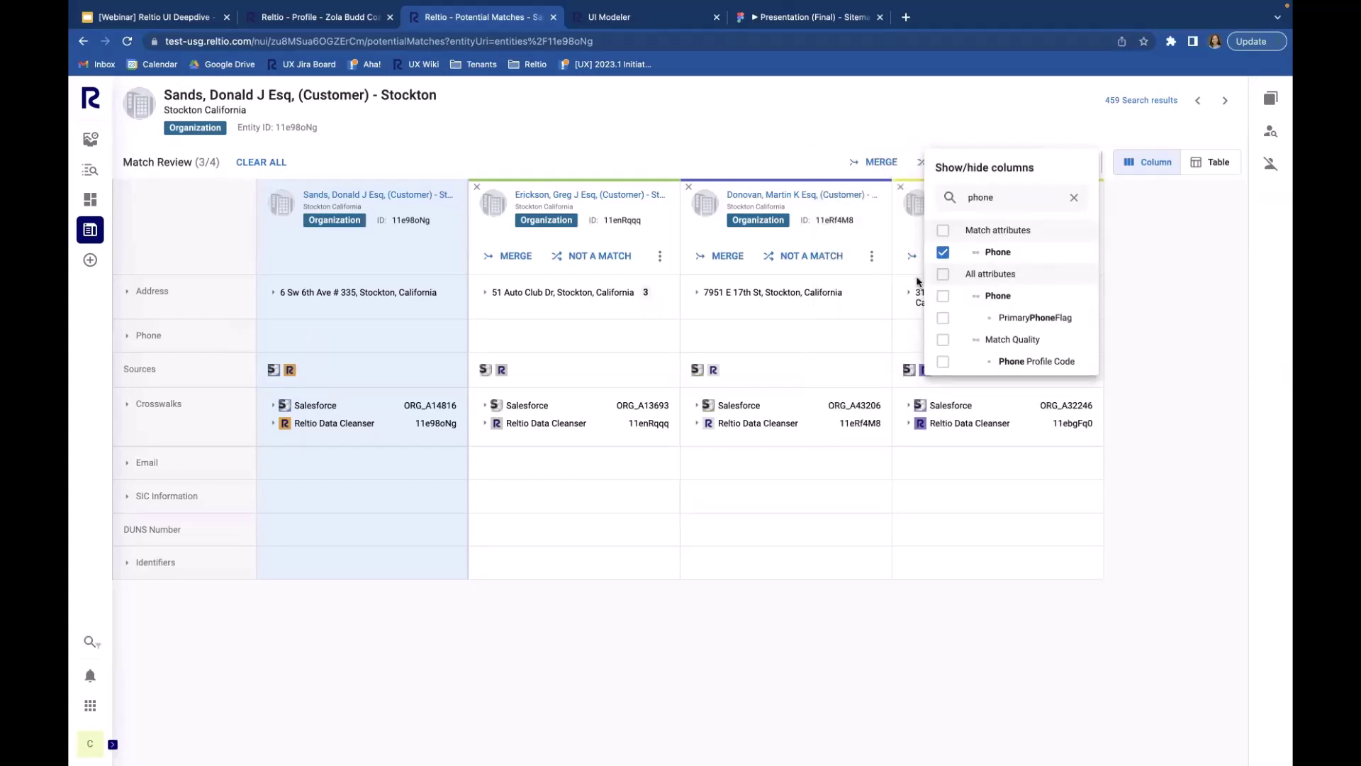
{"action": "left_click", "coordinate": [943, 252]}
{"action": "left_click", "coordinate": [943, 254]}
Step: Clear the attribute search and add Name as a comparison row
{"action": "double_click", "coordinate": [1012, 200]}
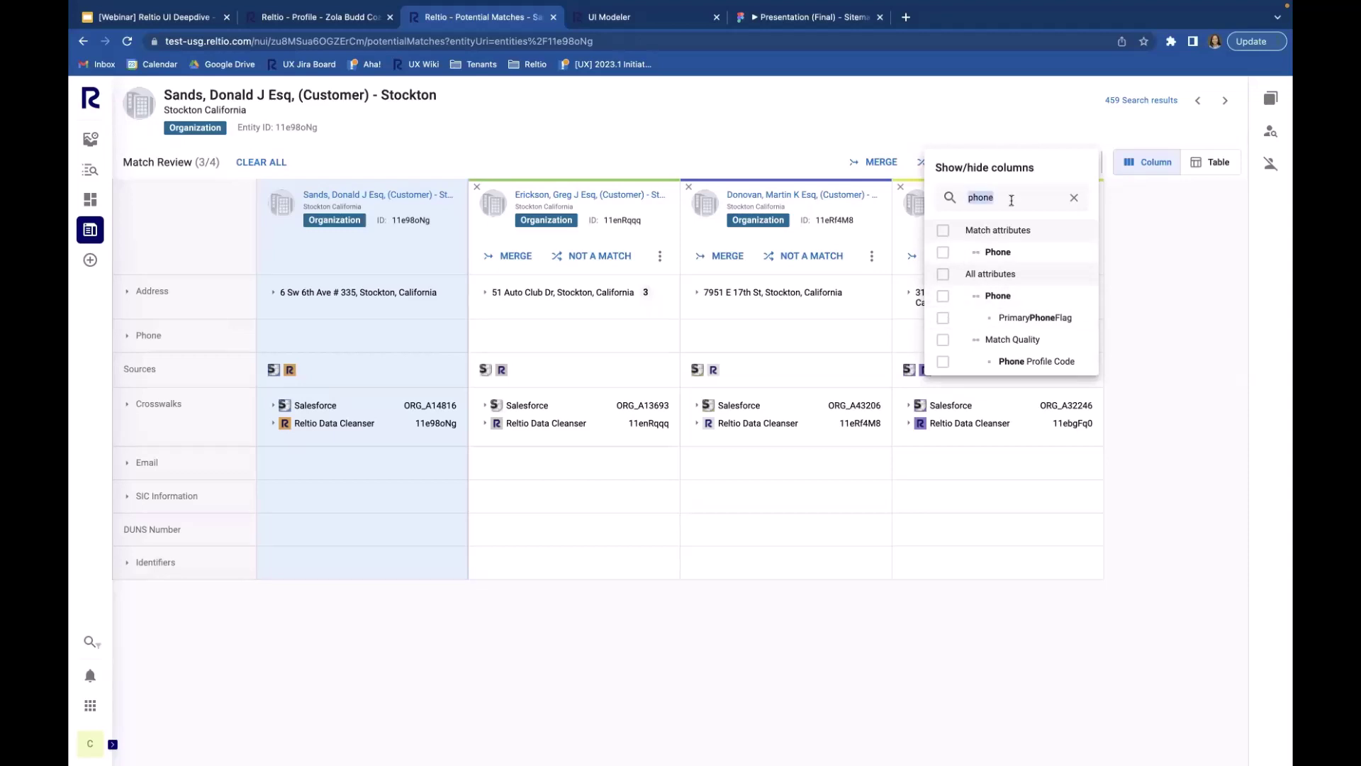
{"action": "left_click", "coordinate": [1074, 198]}
{"action": "left_click", "coordinate": [837, 252]}
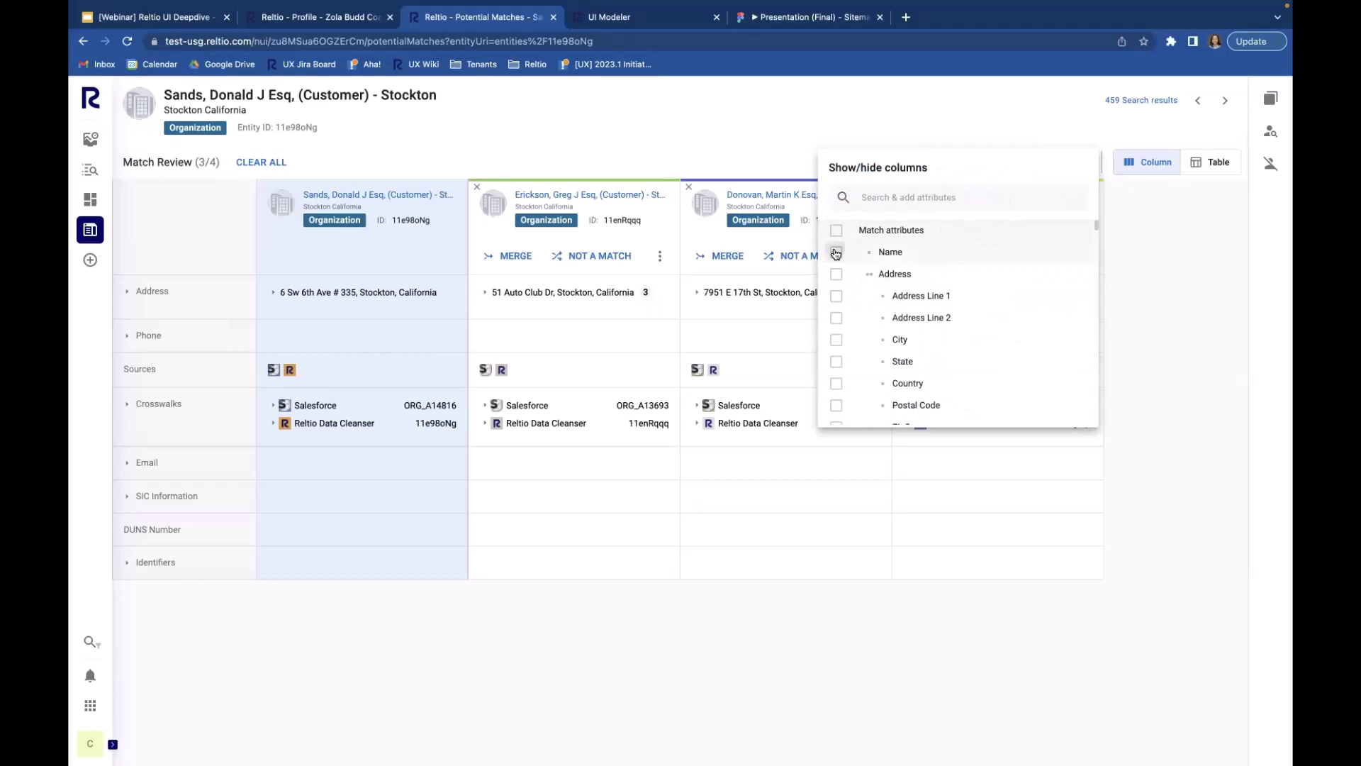
{"action": "left_click", "coordinate": [516, 641]}
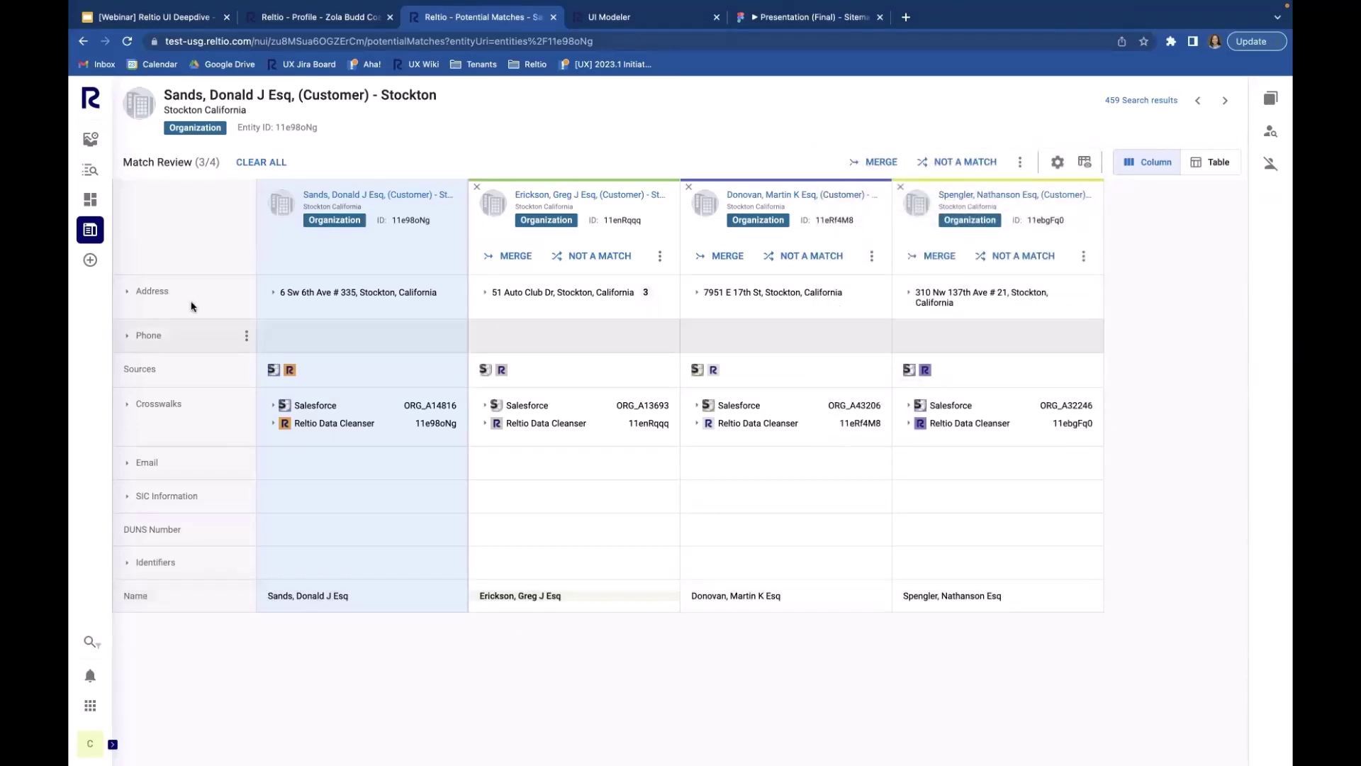
{"action": "left_click", "coordinate": [247, 342]}
Step: Hide the Phone row and drag the Name row to the top, above Address
{"action": "left_click", "coordinate": [259, 407]}
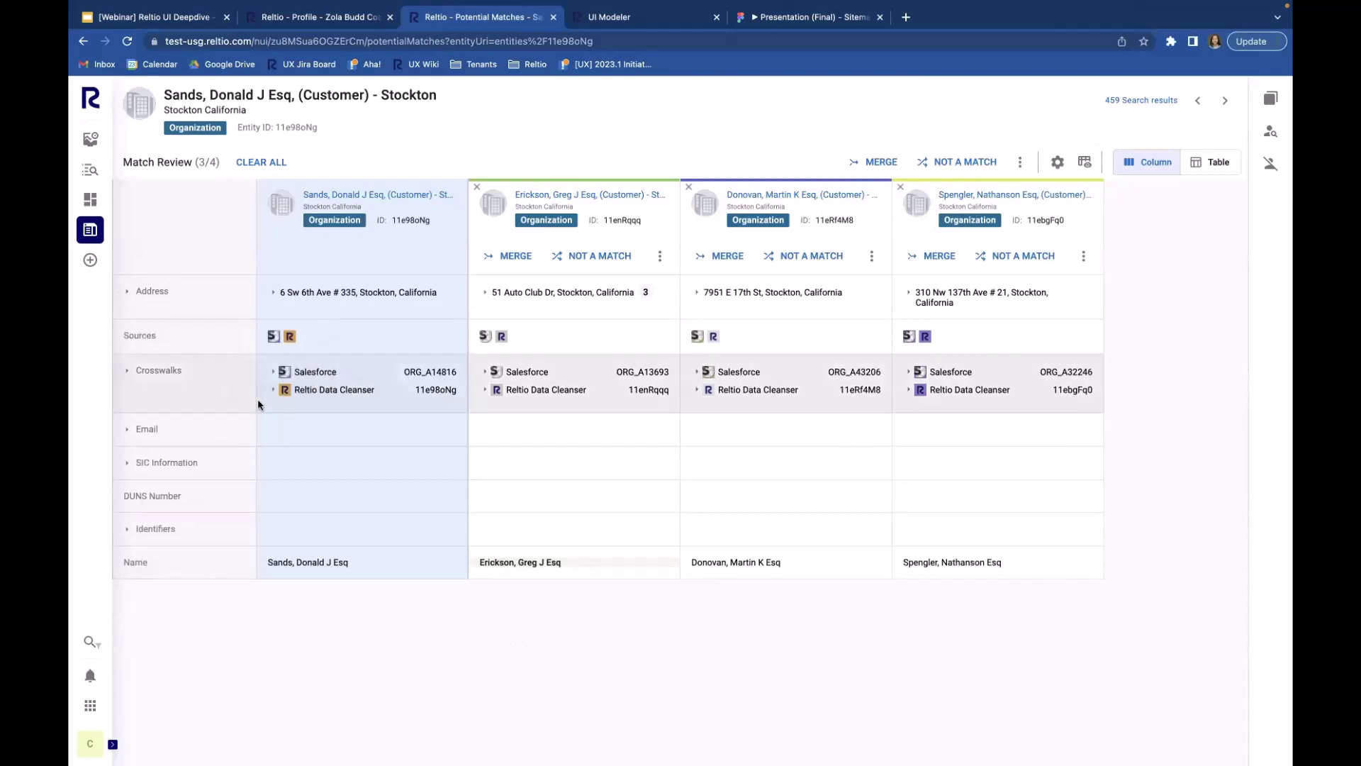
{"action": "mouse_move", "coordinate": [205, 564]}
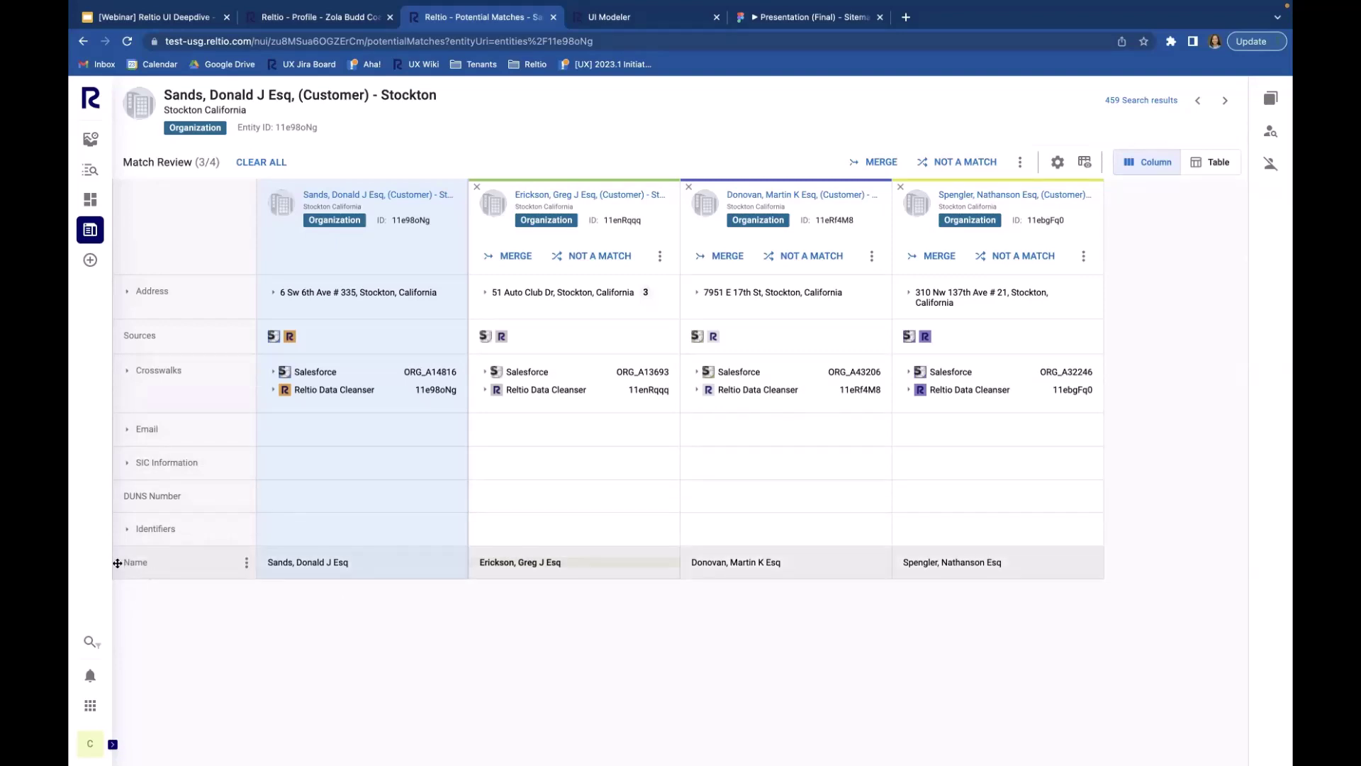
{"action": "left_click_drag", "start_coordinate": [117, 562], "coordinate": [122, 276]}
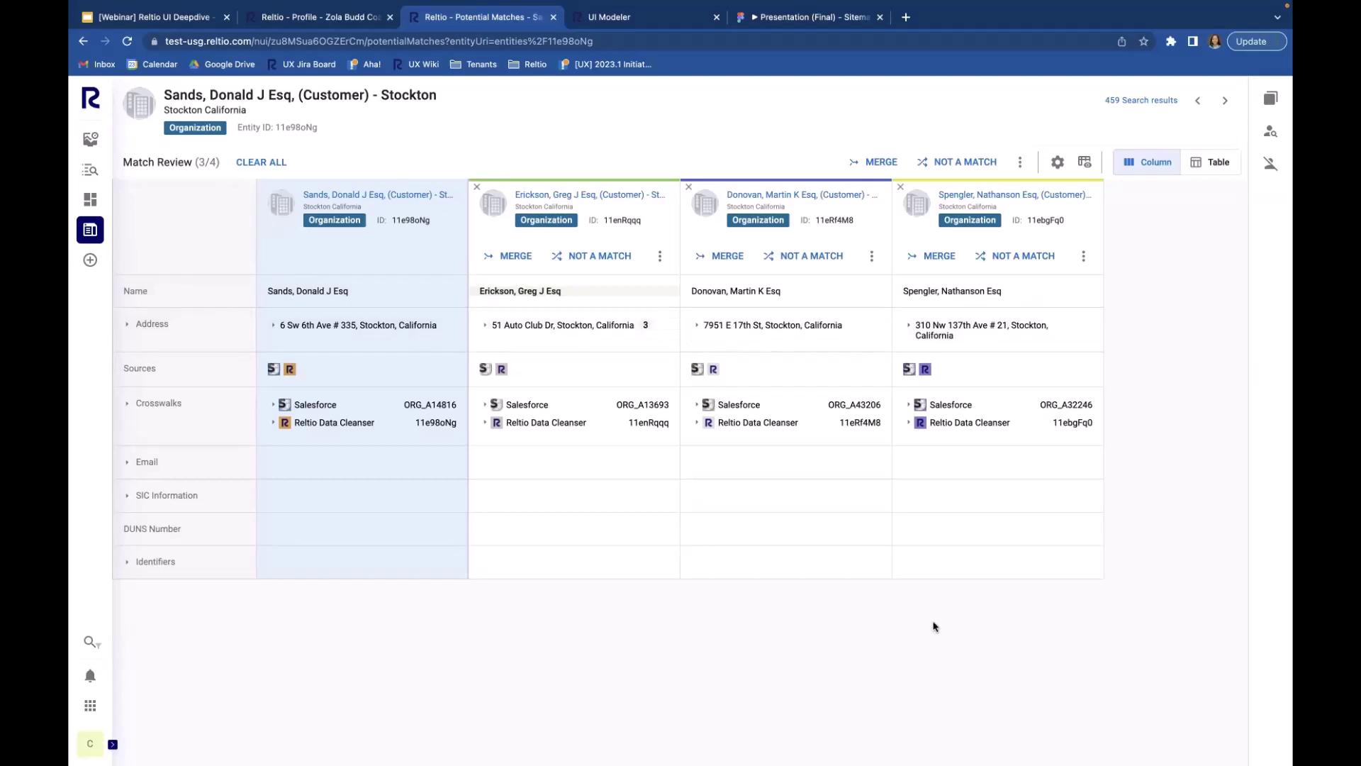
Step: Advance to the Philadelphia customer's match review and show its 4 potential matches
{"action": "left_click", "coordinate": [1220, 106]}
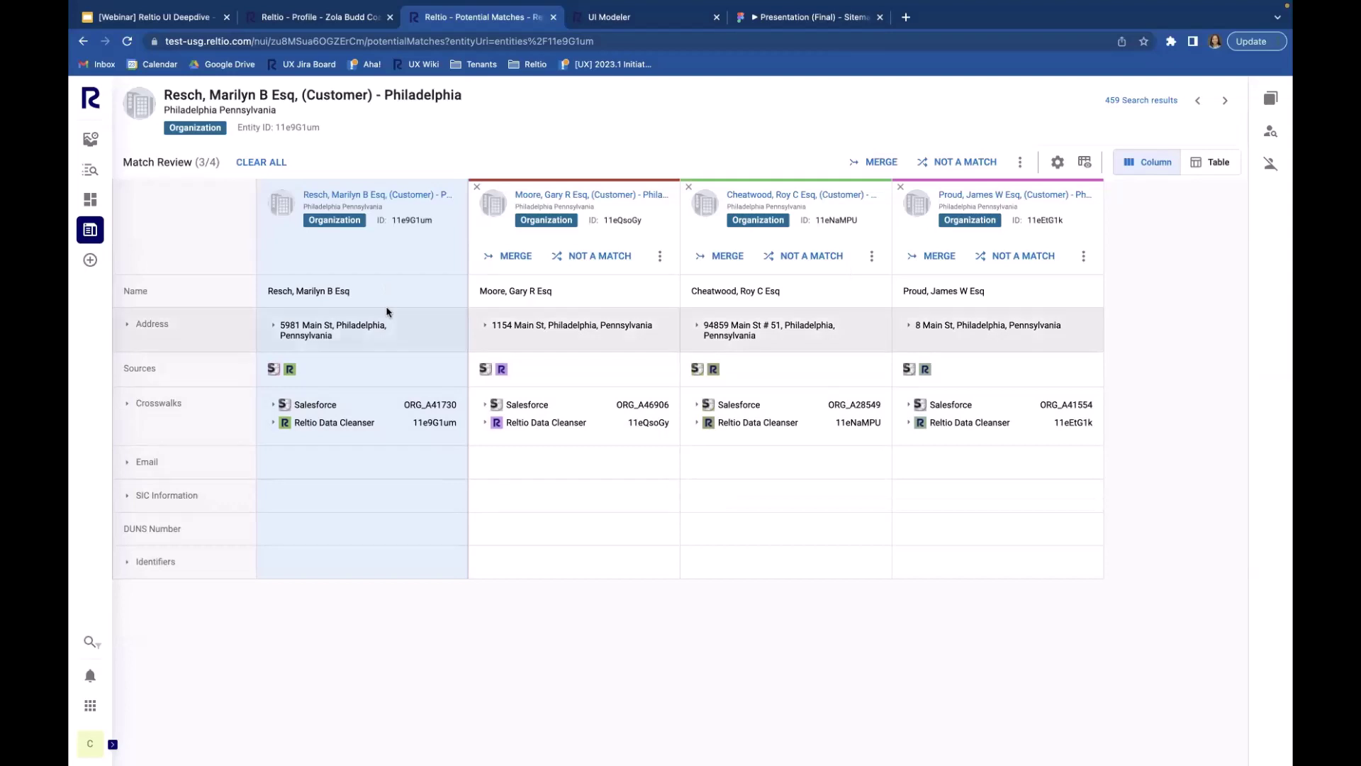
{"action": "left_click", "coordinate": [1269, 100]}
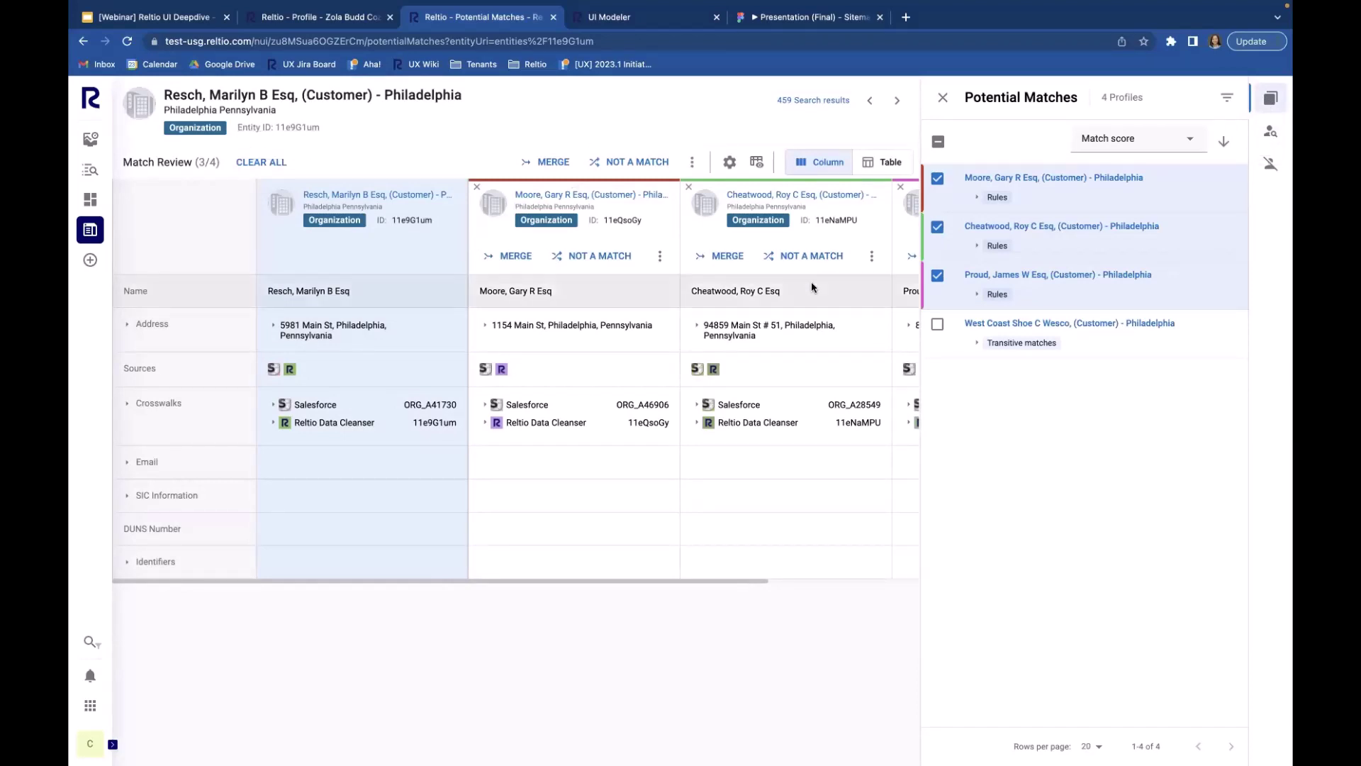
Step: Switch the side panel to Find Matches, listing all 49,503 profiles
{"action": "left_click", "coordinate": [1271, 136]}
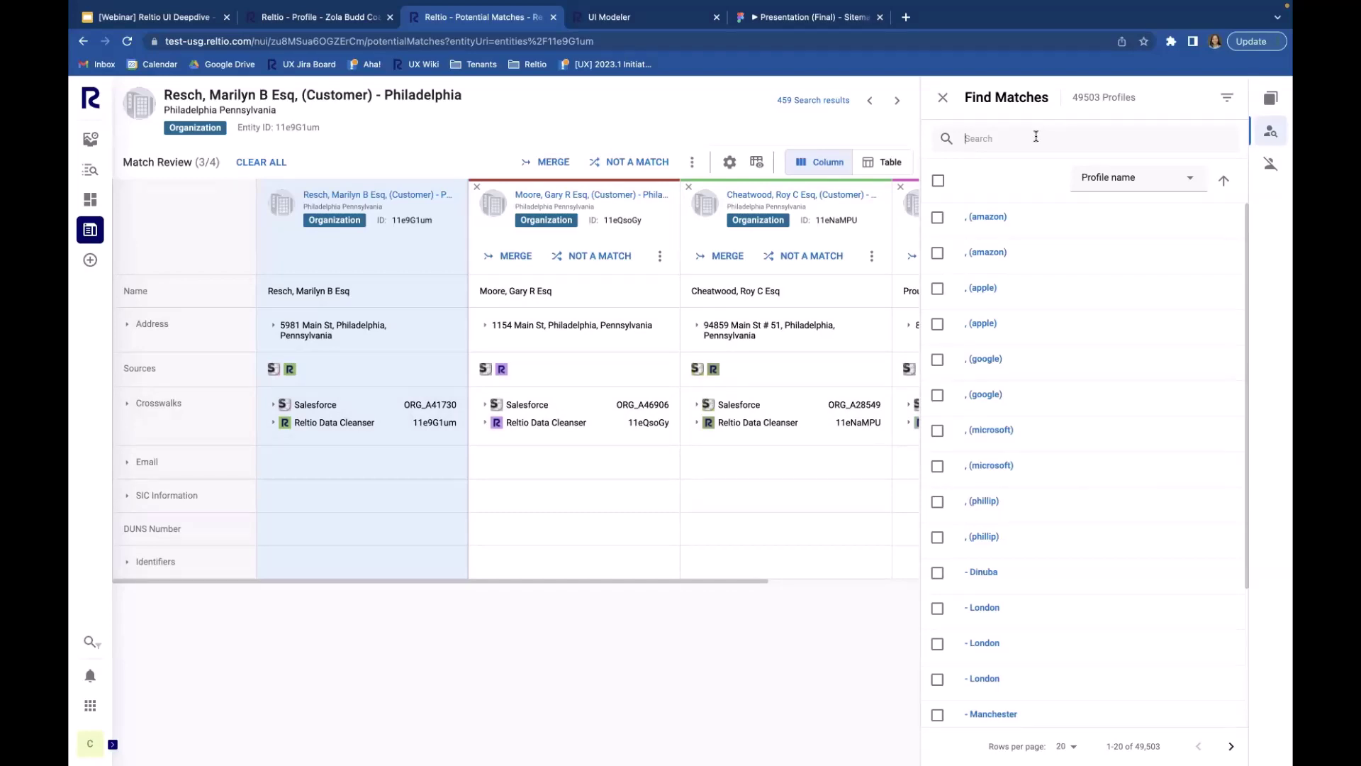
Step: Narrow Find Matches to 11 profiles by searching a customer's first name
{"action": "left_click", "coordinate": [1036, 136]}
{"action": "type", "text": "Marilyn"}
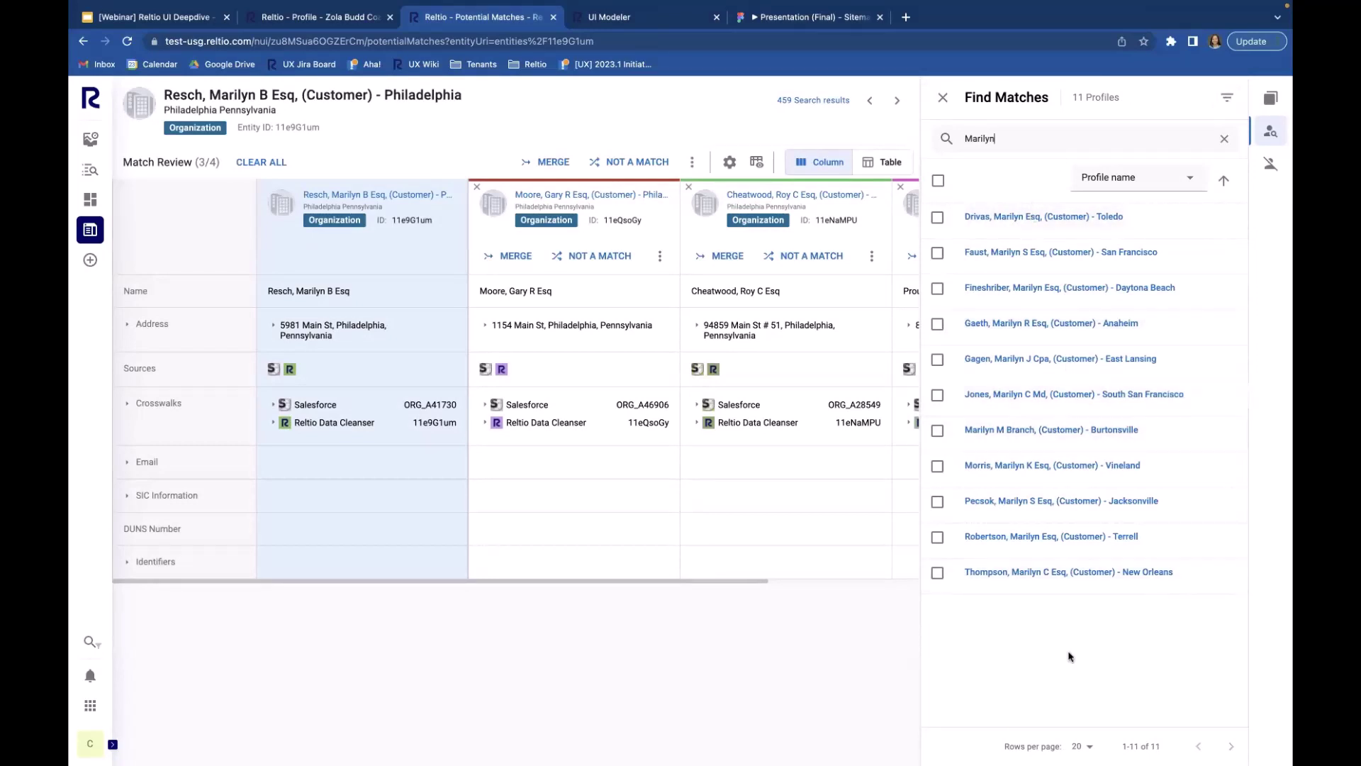
{"action": "left_click", "coordinate": [1226, 99]}
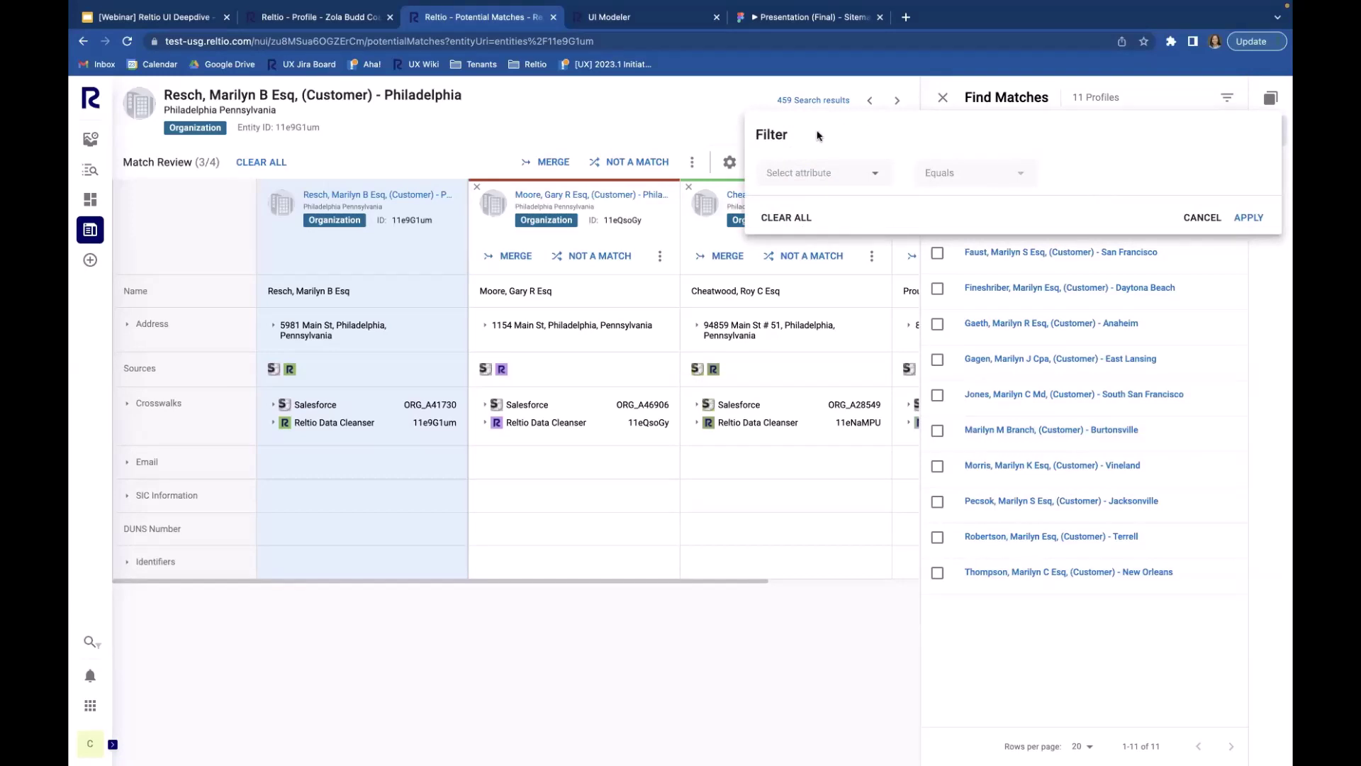
Step: Draft an Address / City filter of 'Pennsylvania', then cancel it without applying
{"action": "left_click", "coordinate": [872, 174]}
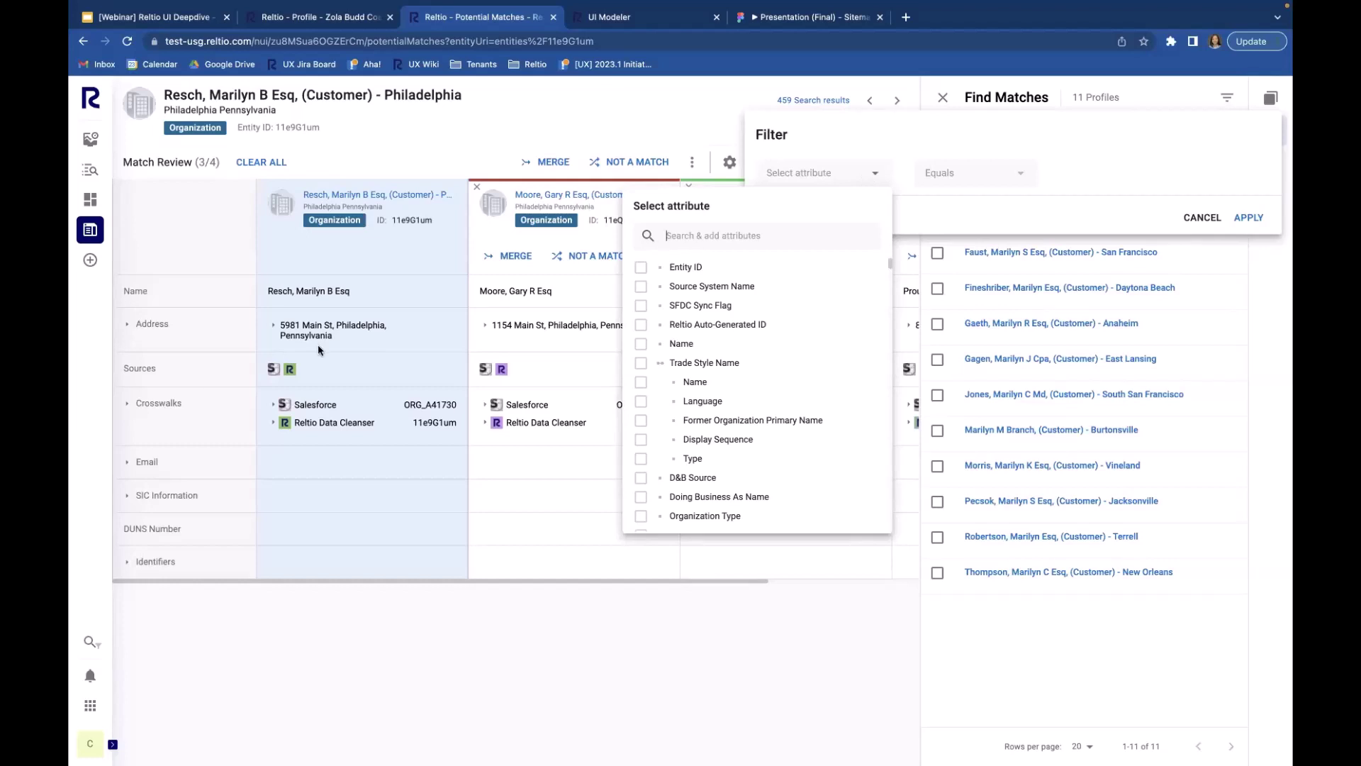
{"action": "type", "text": "city"}
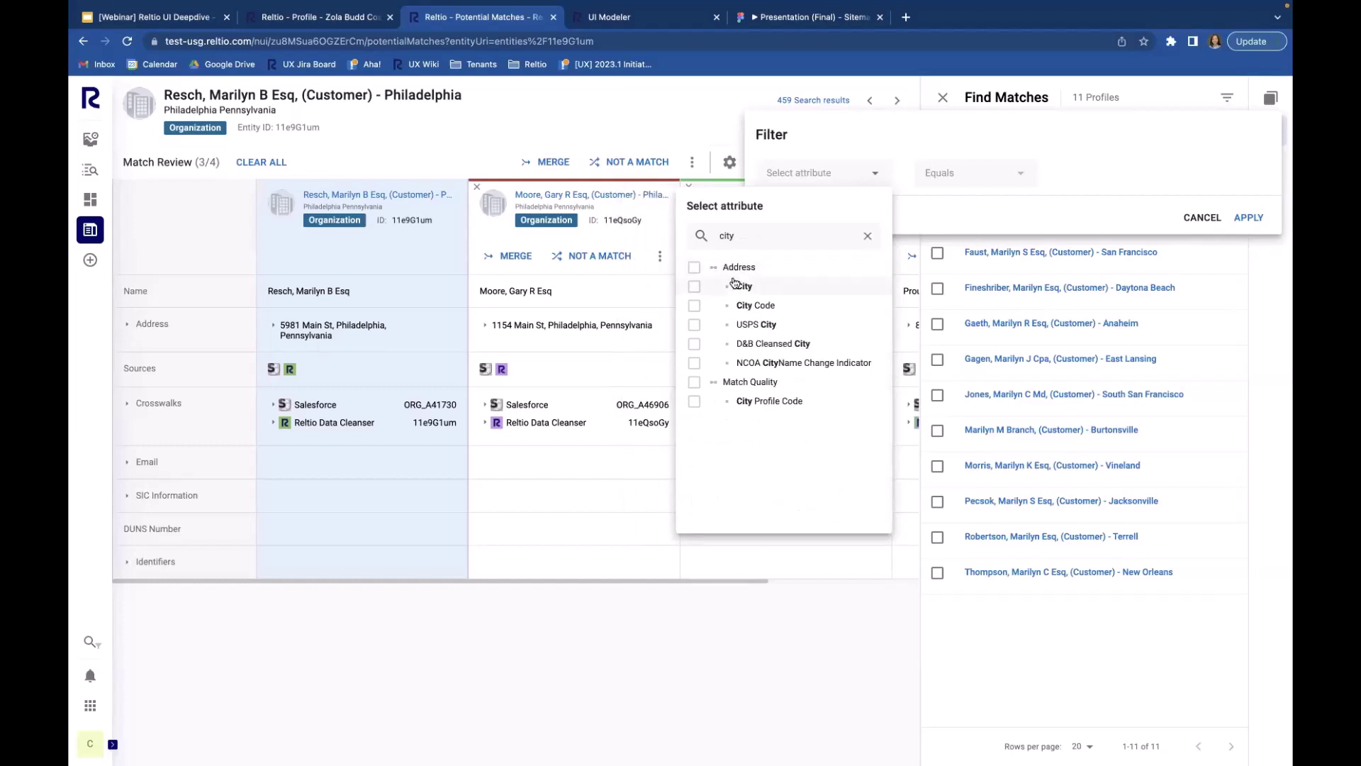
{"action": "left_click", "coordinate": [736, 285]}
{"action": "left_click", "coordinate": [1074, 171]}
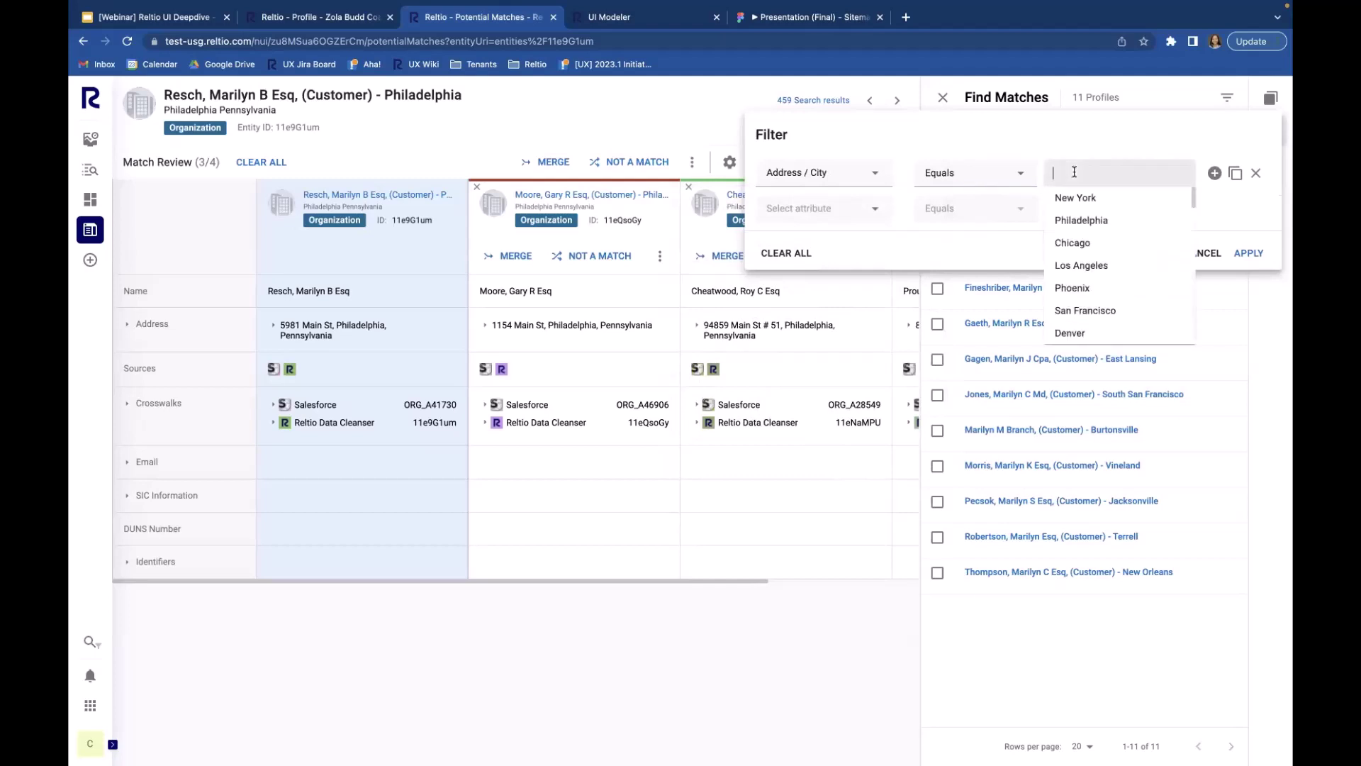
{"action": "type", "text": "Pe"}
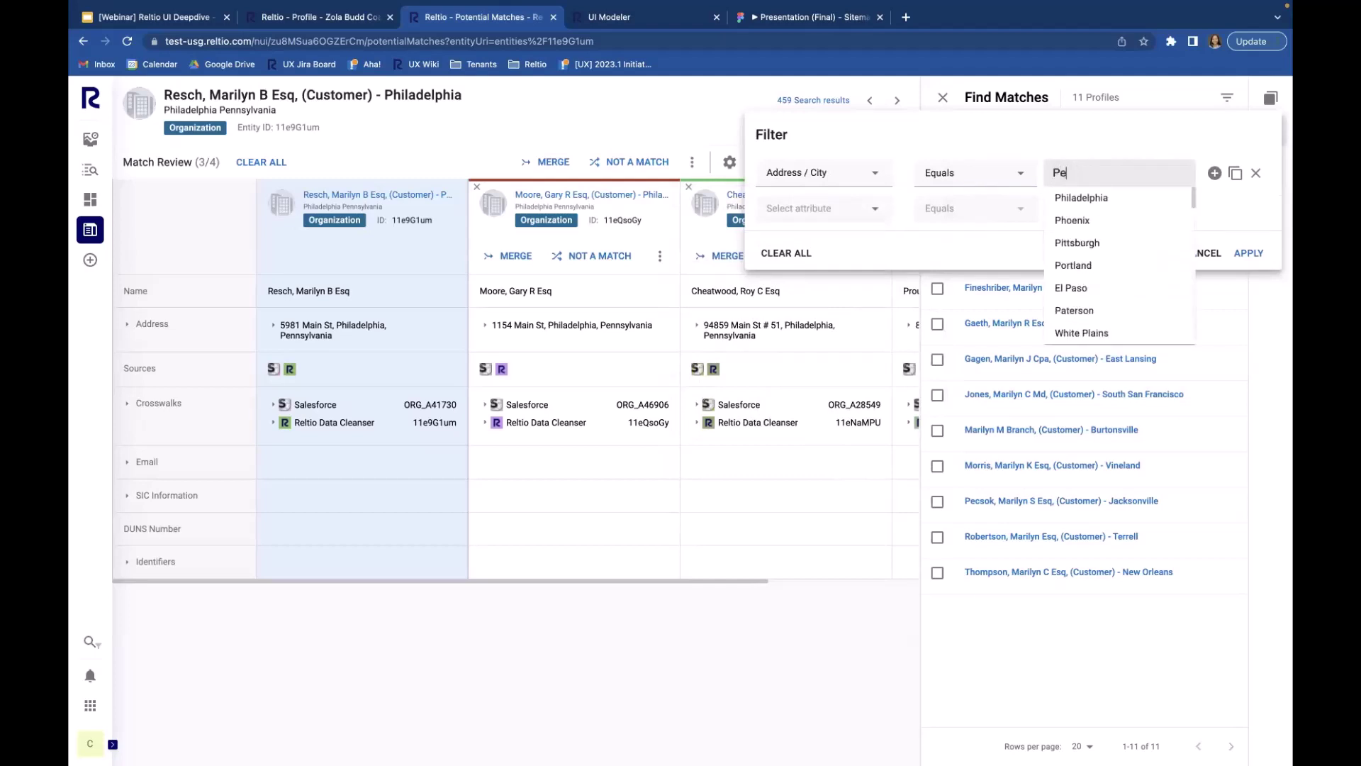
{"action": "type", "text": "nnsyl"}
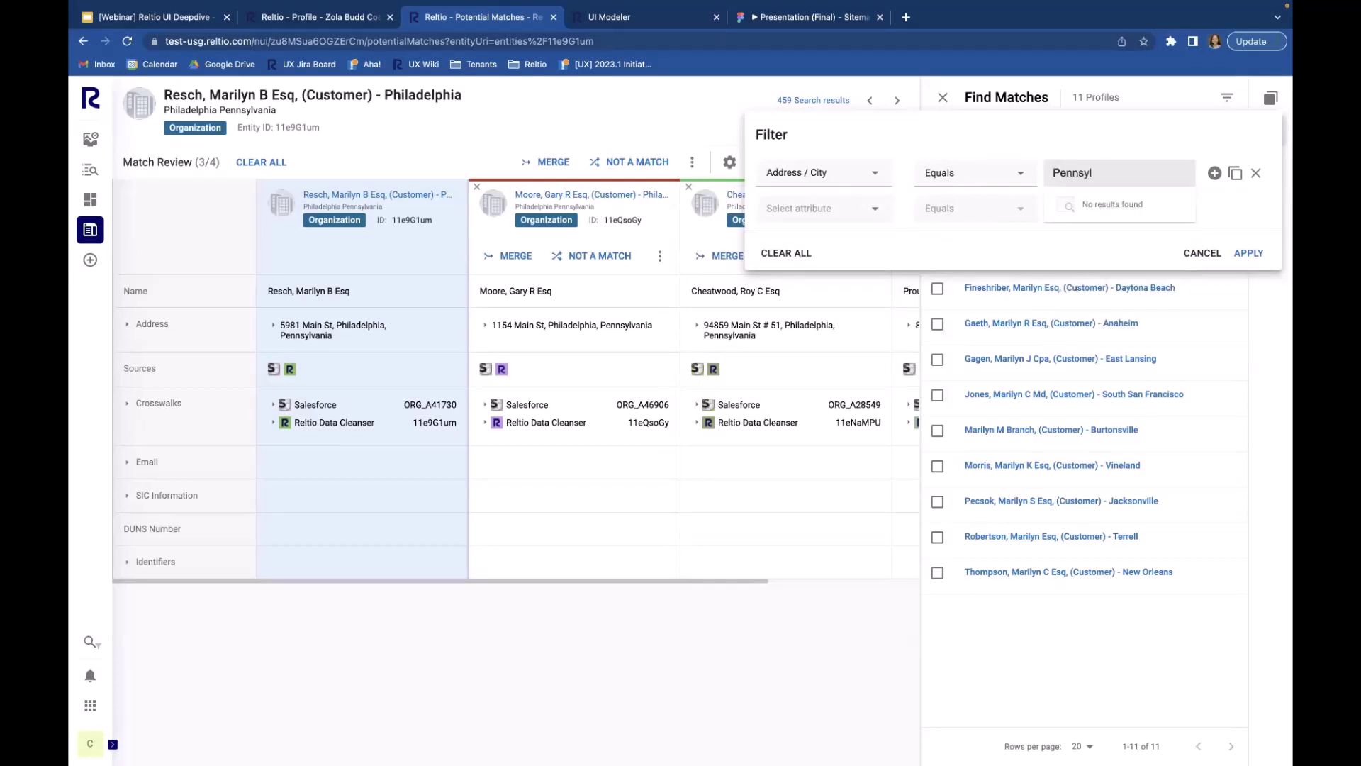
{"action": "type", "text": "vana"}
{"action": "key", "text": "BackSpace"}
{"action": "key", "text": "BackSpace"}
{"action": "type", "text": "nia"}
{"action": "left_click", "coordinate": [1201, 254]}
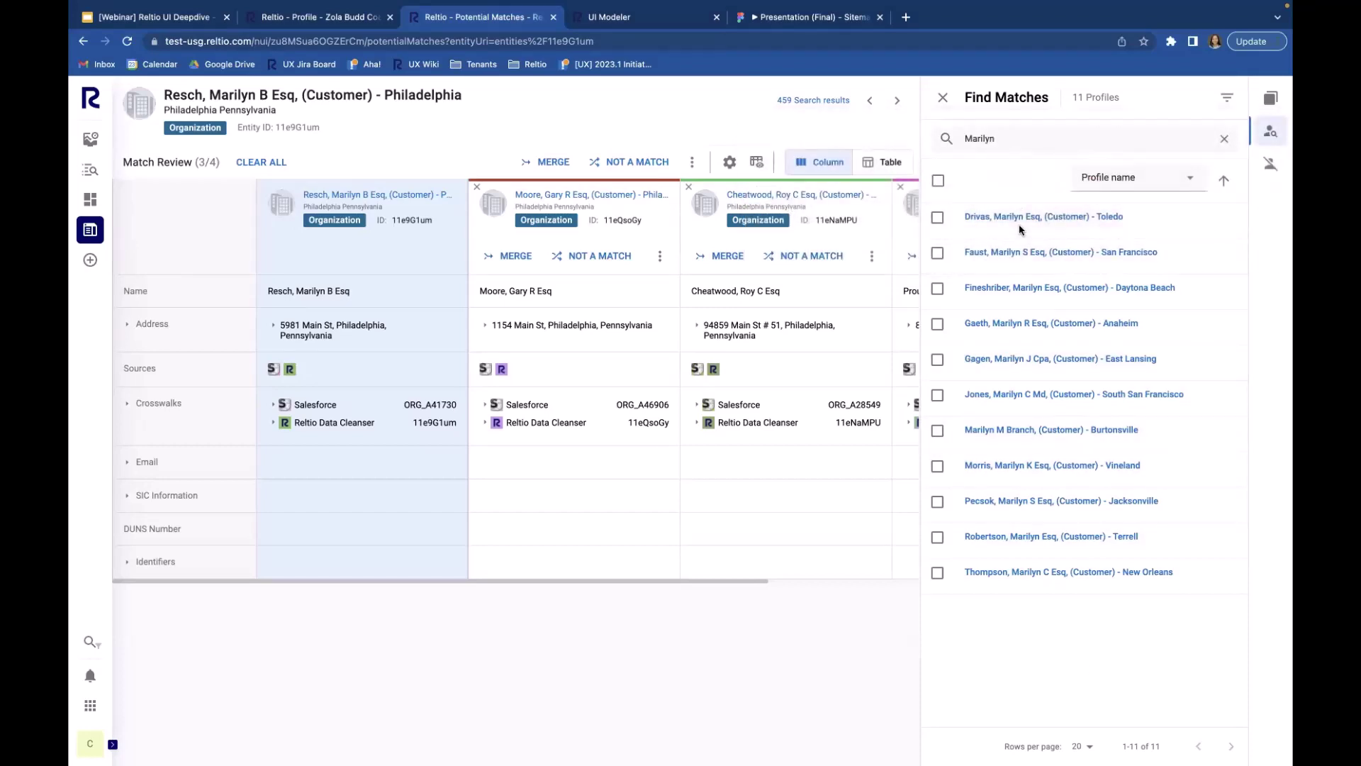
Step: Clear the first-name search so all 49,503 profiles are listed again
{"action": "left_click", "coordinate": [1227, 97]}
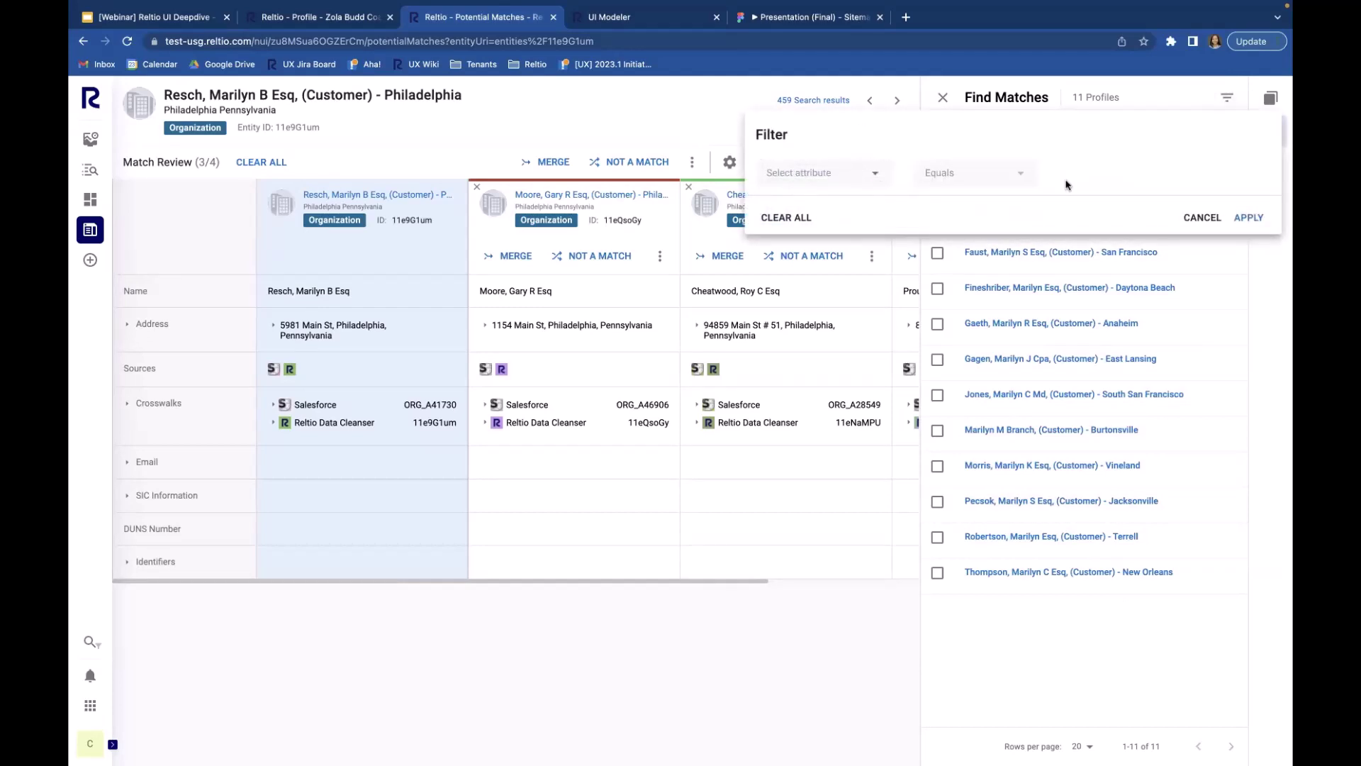
{"action": "left_click", "coordinate": [1207, 224]}
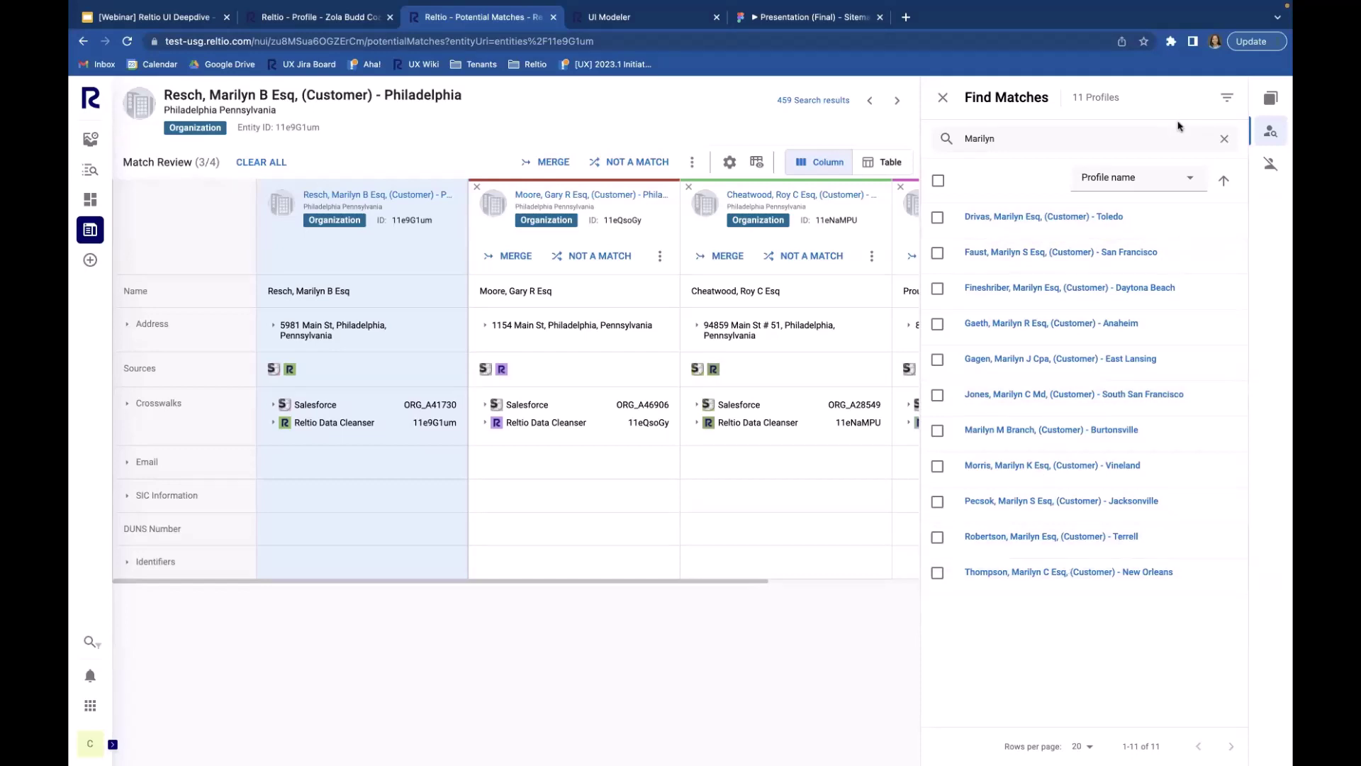
{"action": "left_click", "coordinate": [1225, 140]}
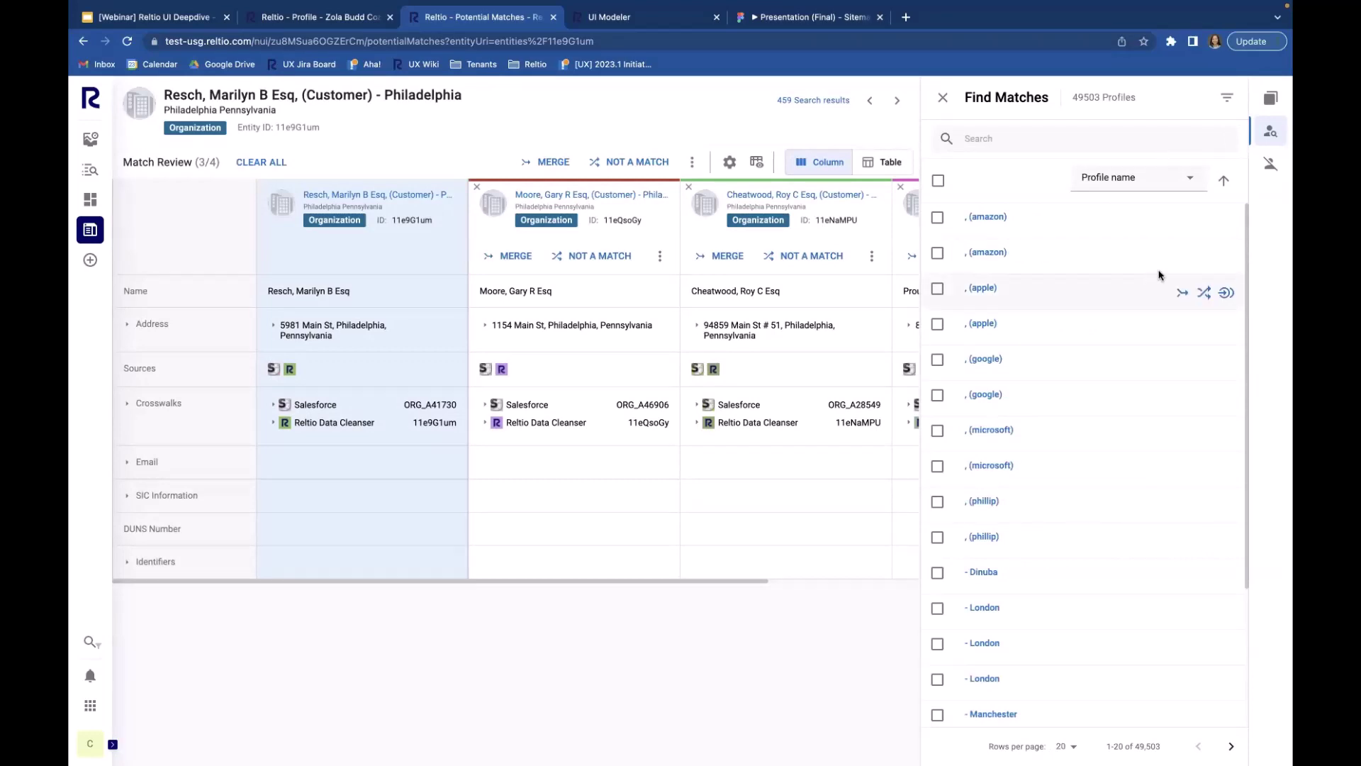
{"action": "mouse_move", "coordinate": [1229, 225]}
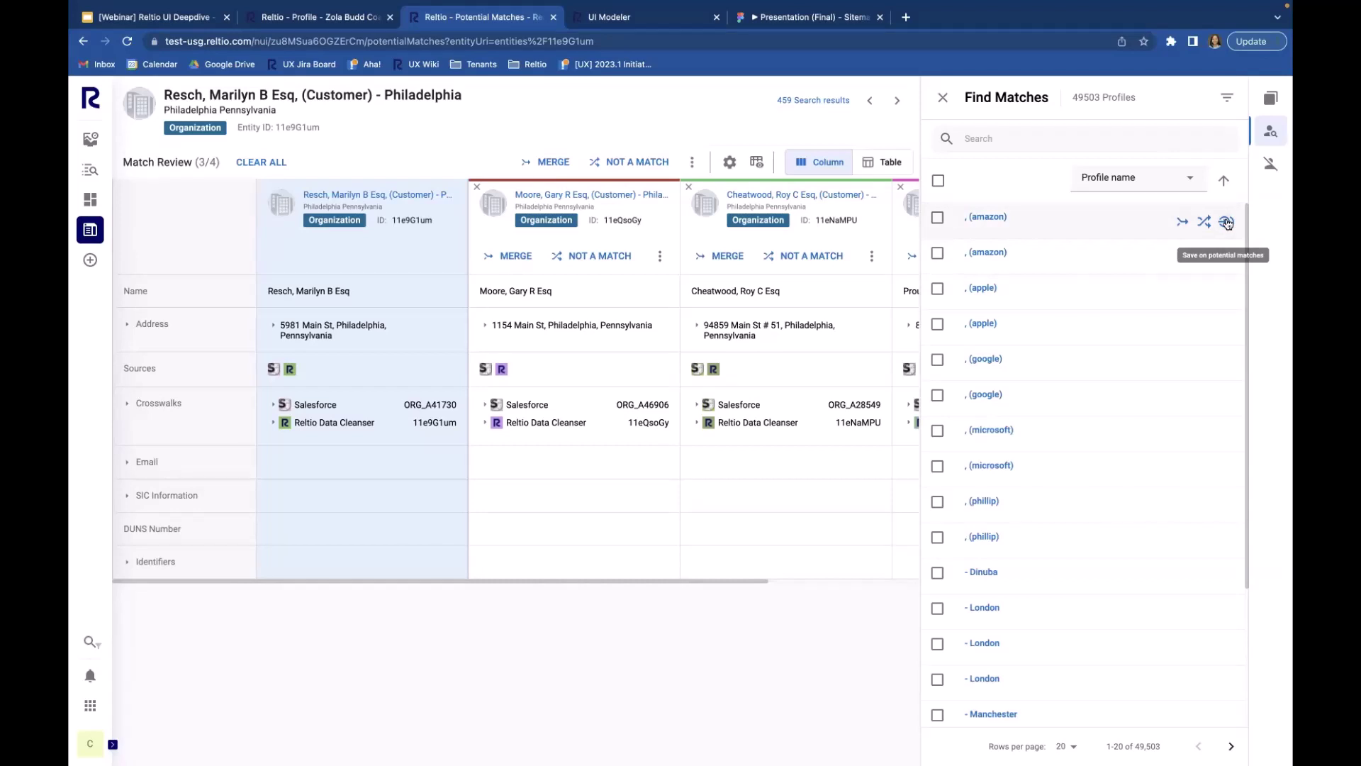
{"action": "left_click", "coordinate": [1013, 136]}
{"action": "type", "text": "Marilyn"}
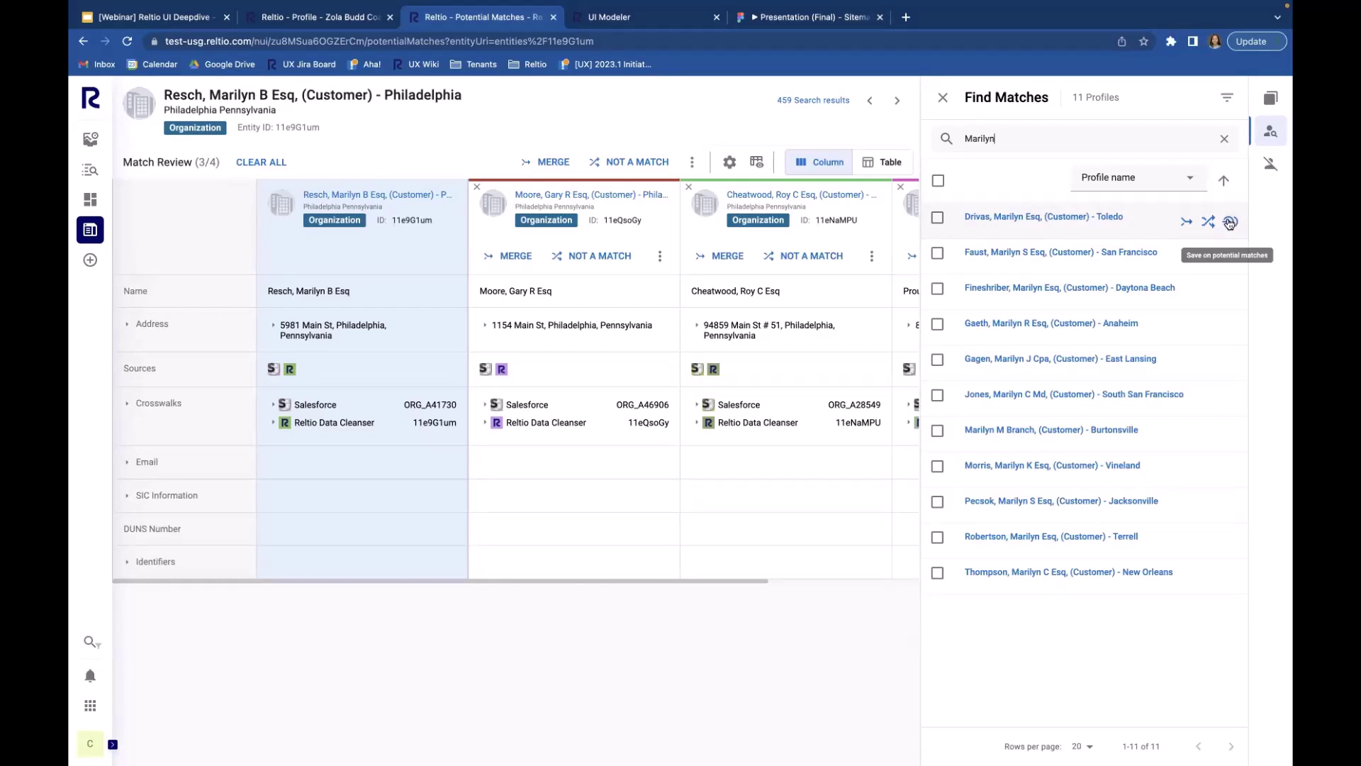
{"action": "left_click", "coordinate": [1230, 222]}
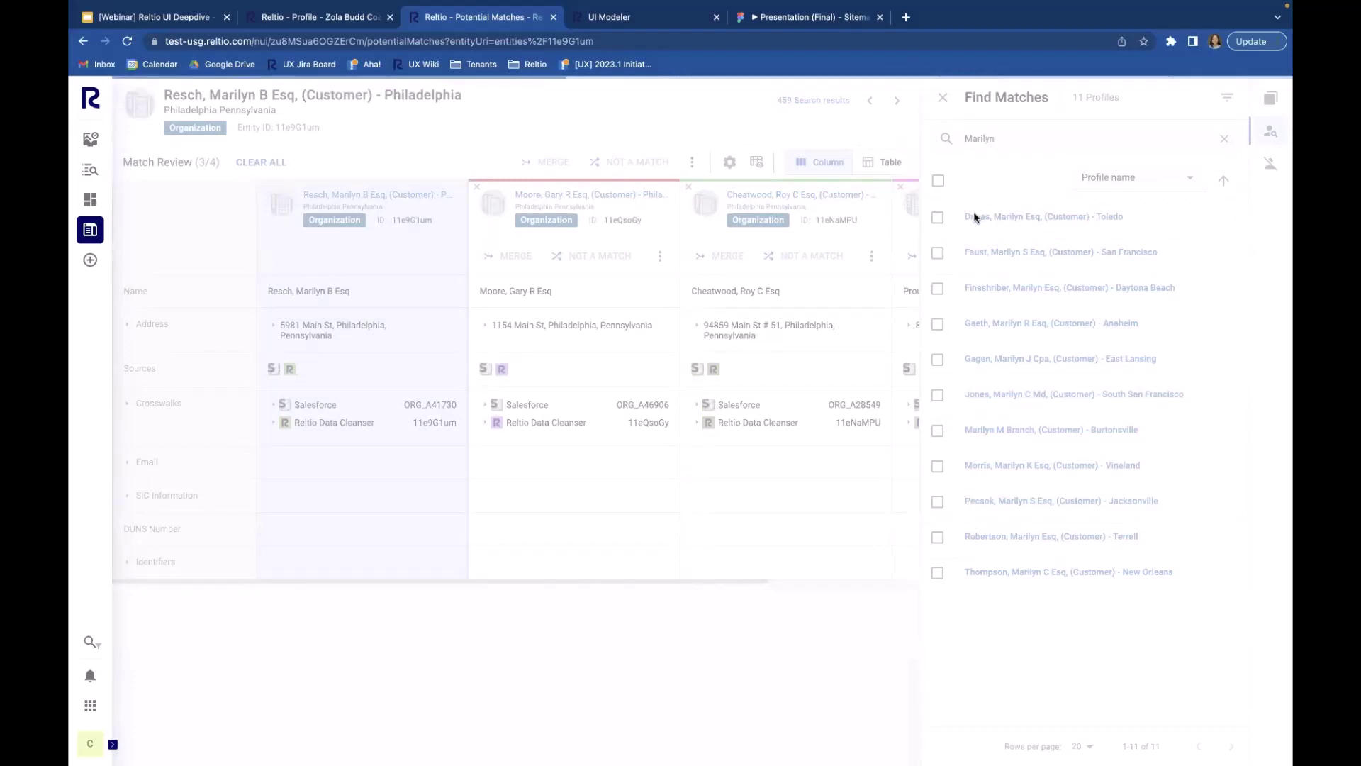
{"action": "left_click", "coordinate": [1270, 99]}
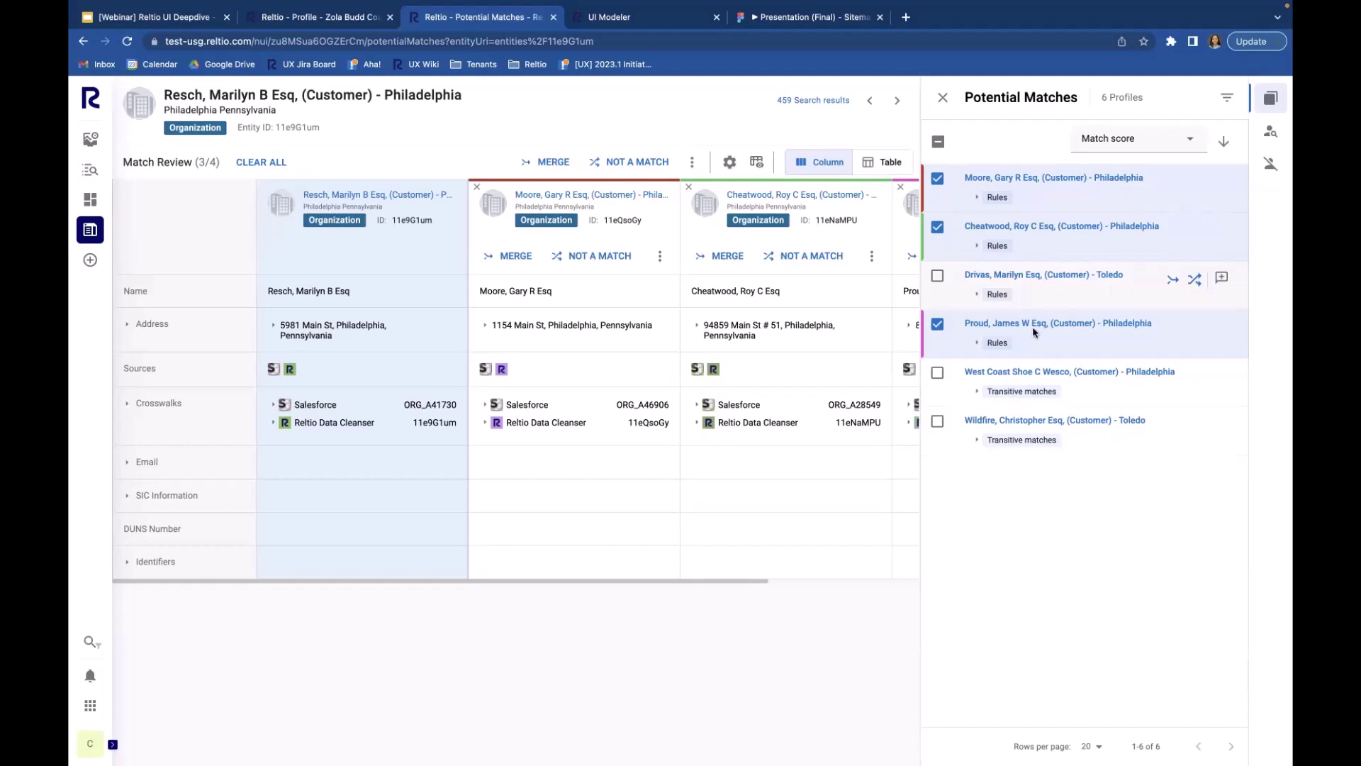
{"action": "left_click", "coordinate": [943, 106]}
{"action": "left_click", "coordinate": [1272, 99]}
{"action": "left_click", "coordinate": [938, 276]}
{"action": "left_click", "coordinate": [942, 97]}
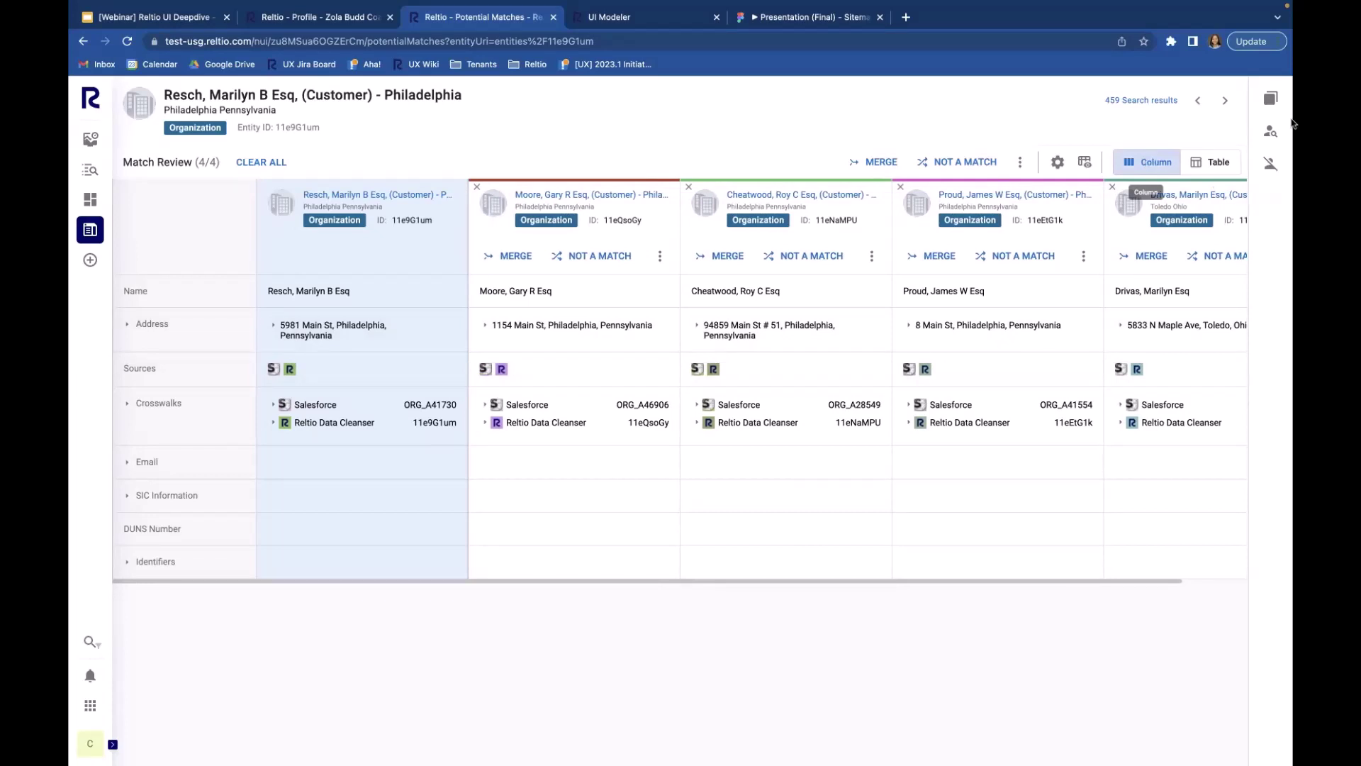
Step: Check the Potential Matches list, then switch the match review to the Table layout
{"action": "left_click", "coordinate": [1271, 96]}
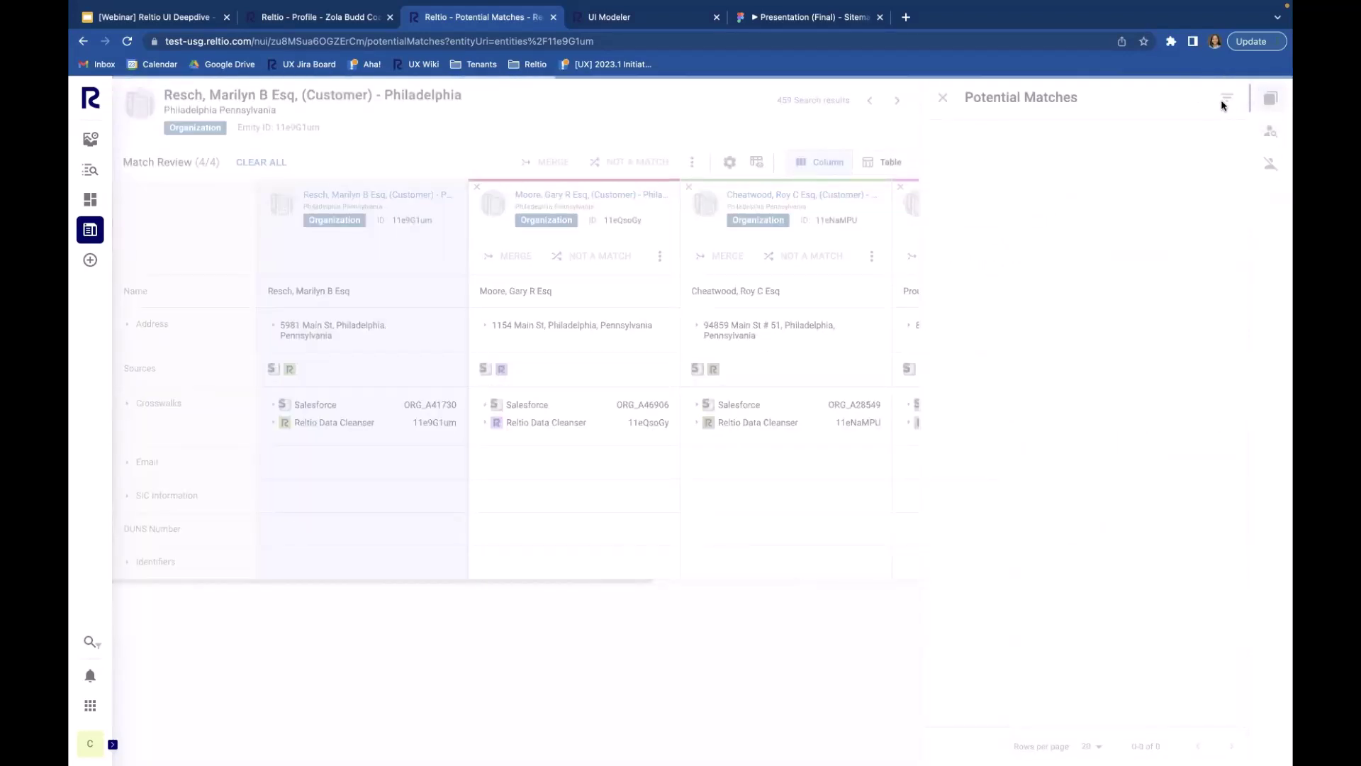
{"action": "left_click", "coordinate": [942, 99]}
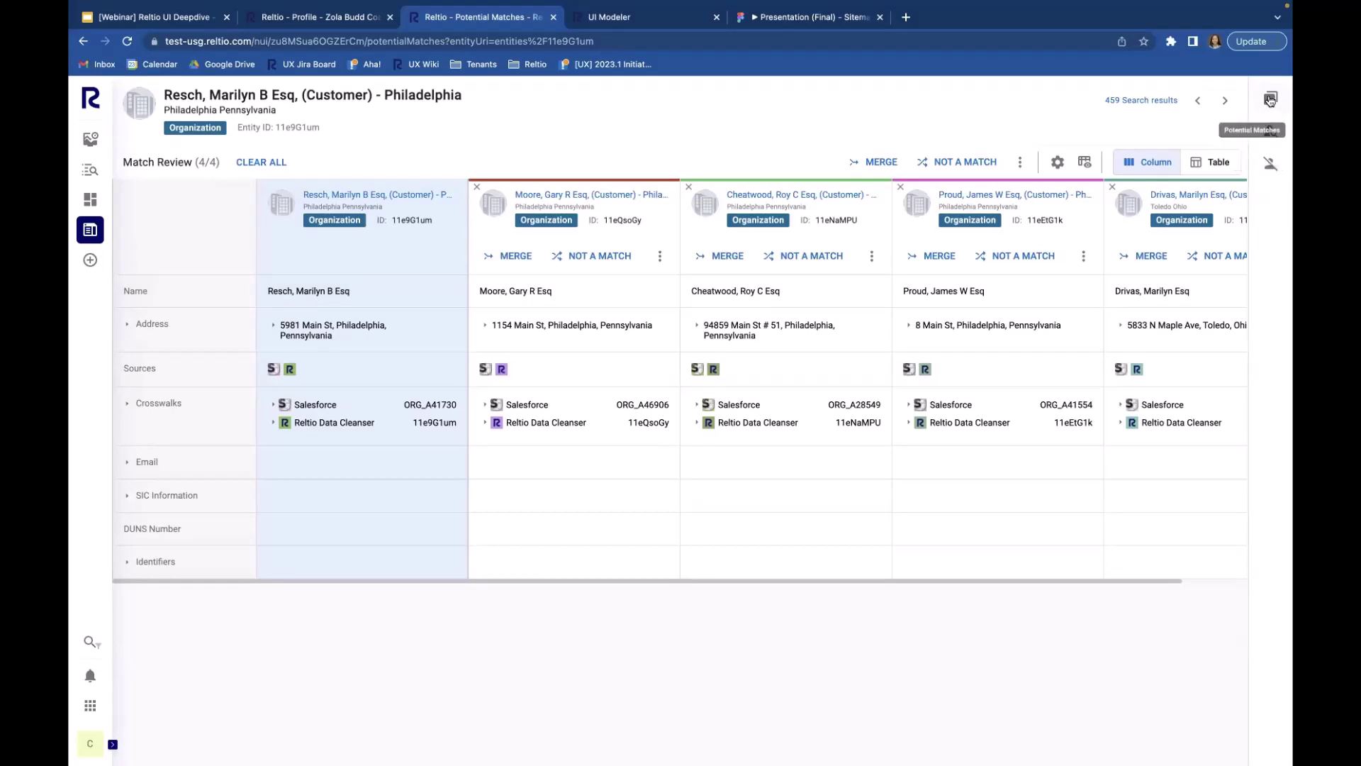
{"action": "left_click", "coordinate": [1218, 164]}
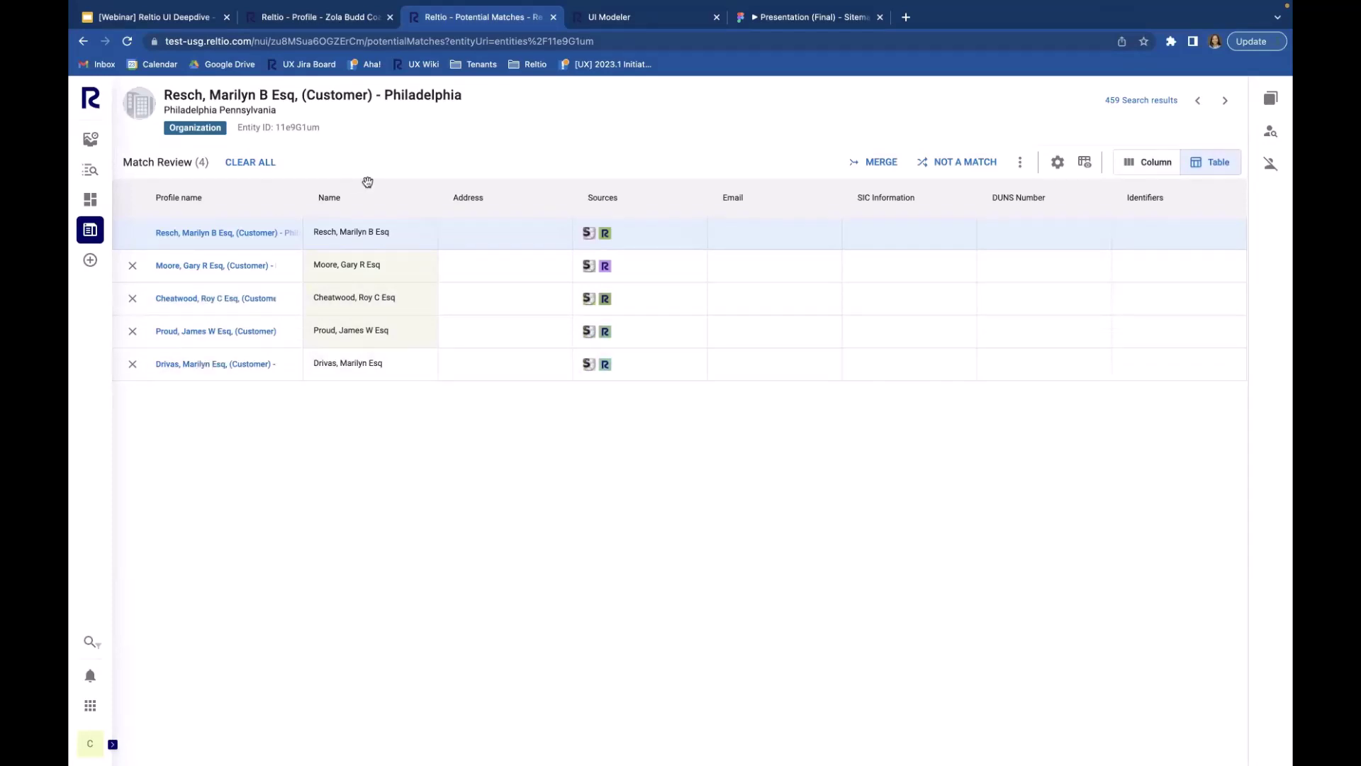
{"action": "left_click", "coordinate": [1270, 132]}
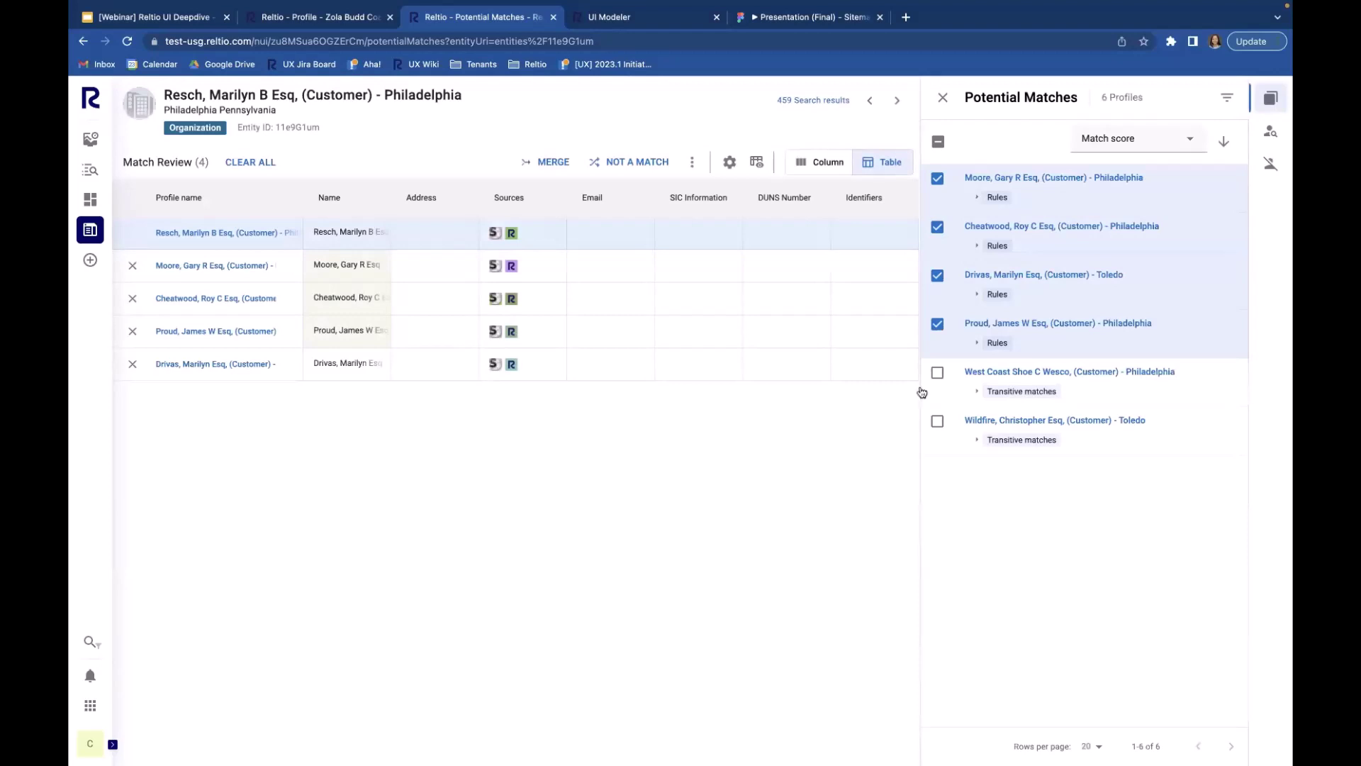
{"action": "left_click", "coordinate": [937, 374]}
{"action": "left_click", "coordinate": [937, 421]}
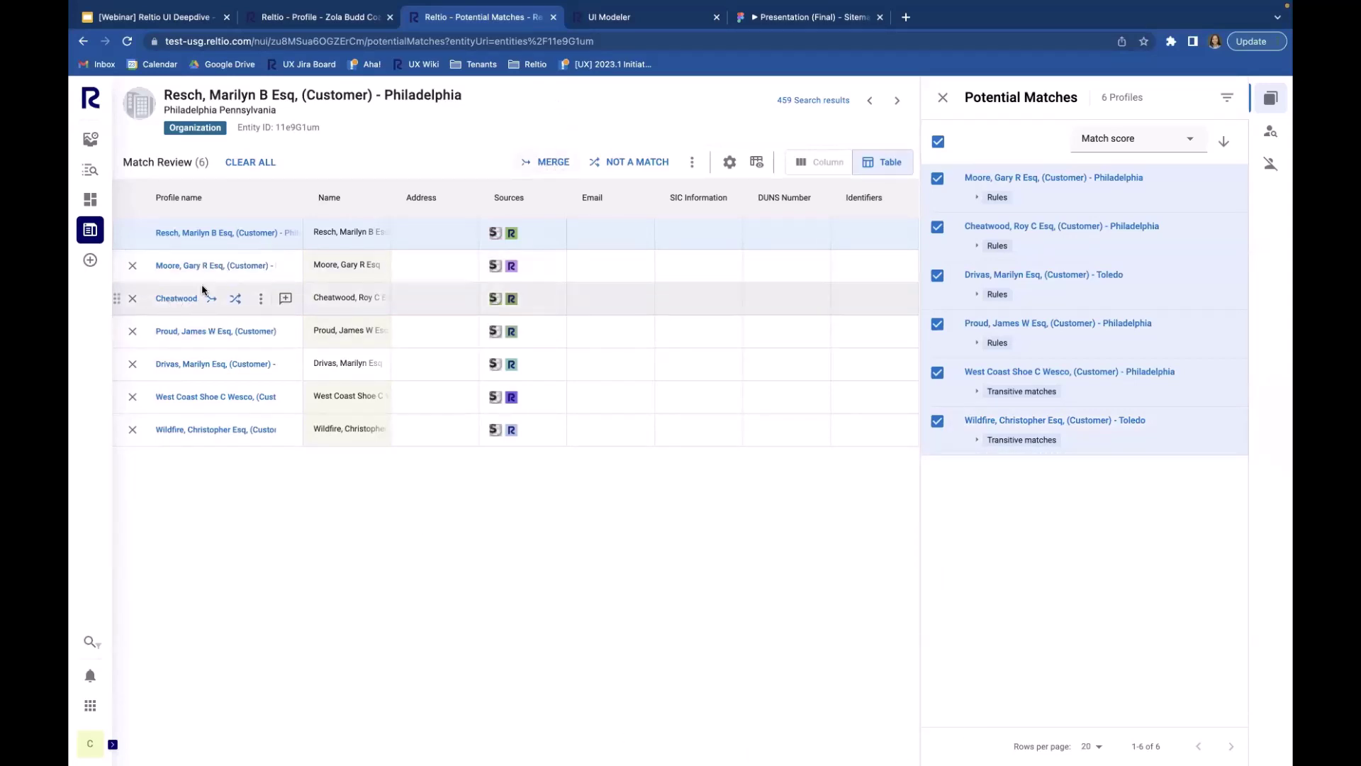
{"action": "mouse_move", "coordinate": [240, 274]}
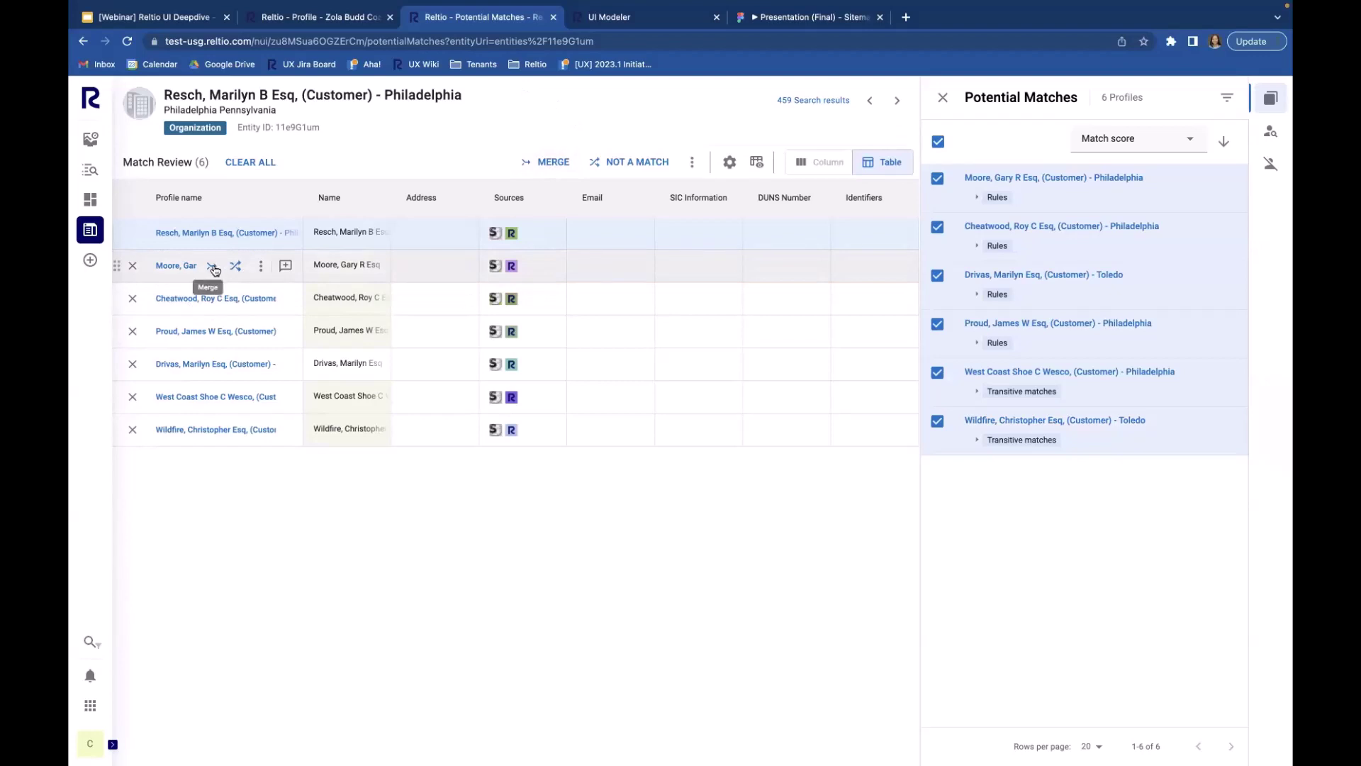
{"action": "mouse_move", "coordinate": [214, 298]}
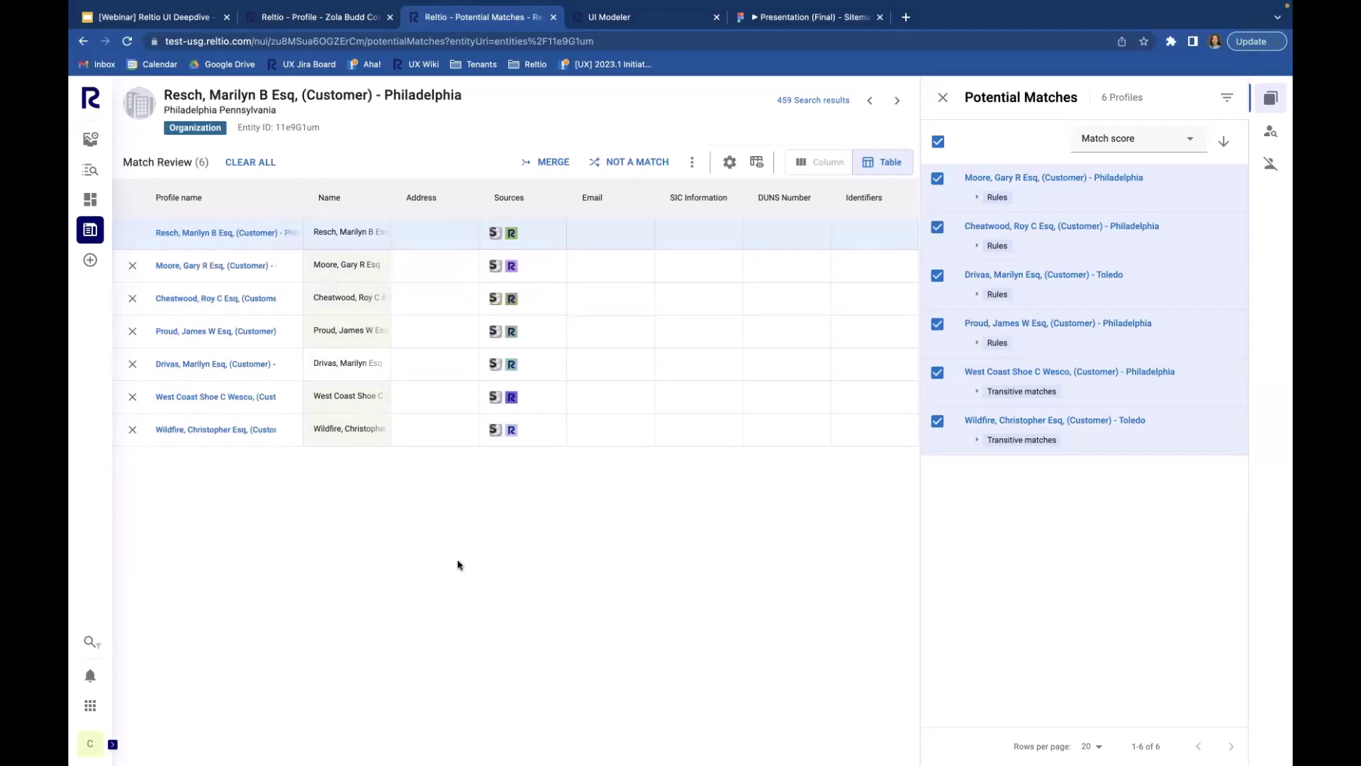
{"action": "left_click", "coordinate": [943, 97]}
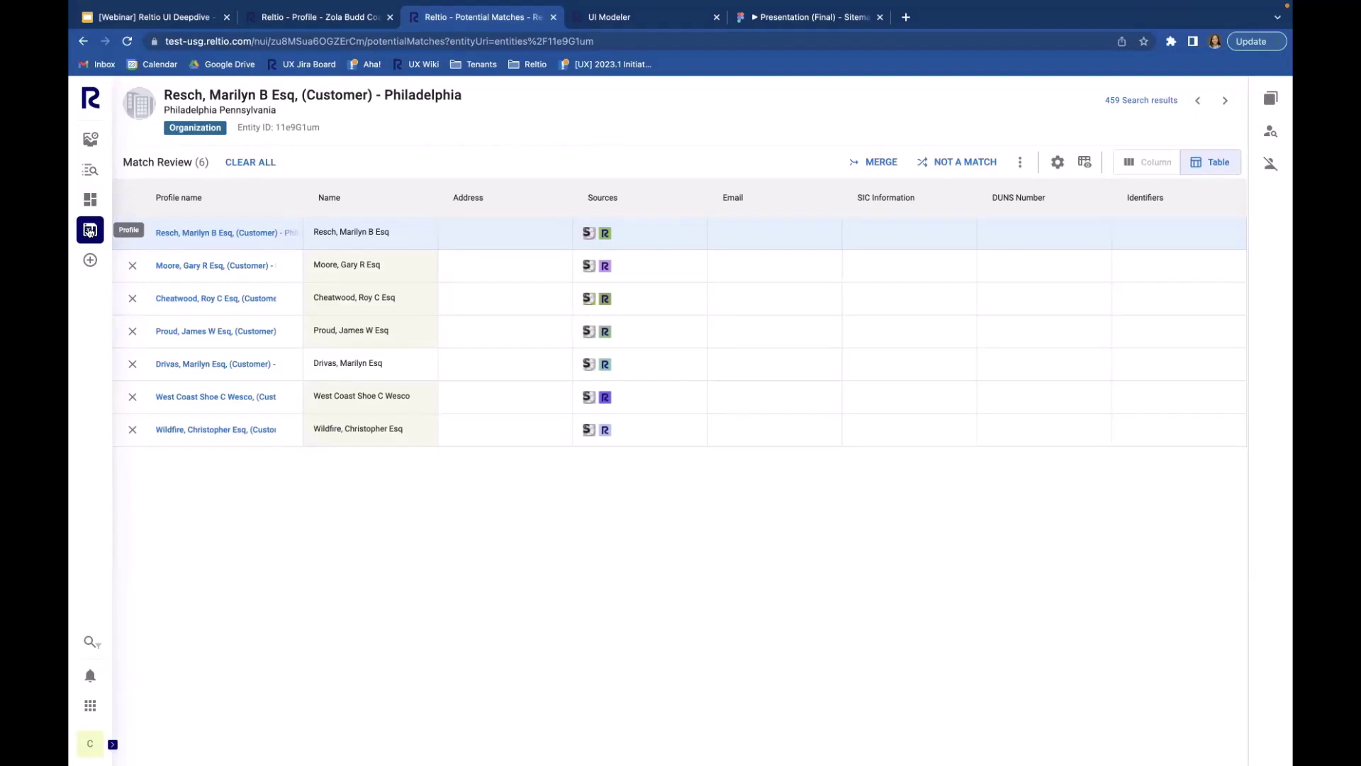
{"action": "left_click", "coordinate": [90, 169]}
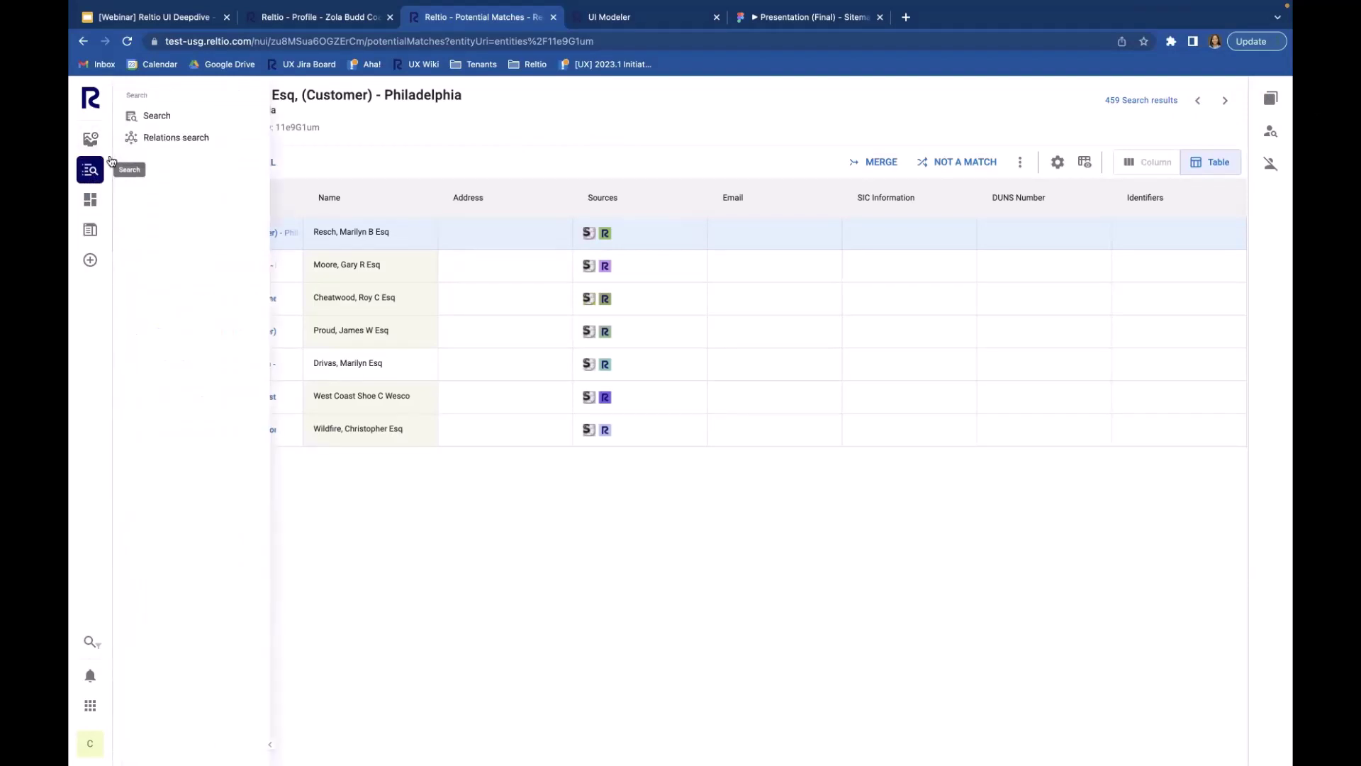
{"action": "left_click", "coordinate": [181, 117]}
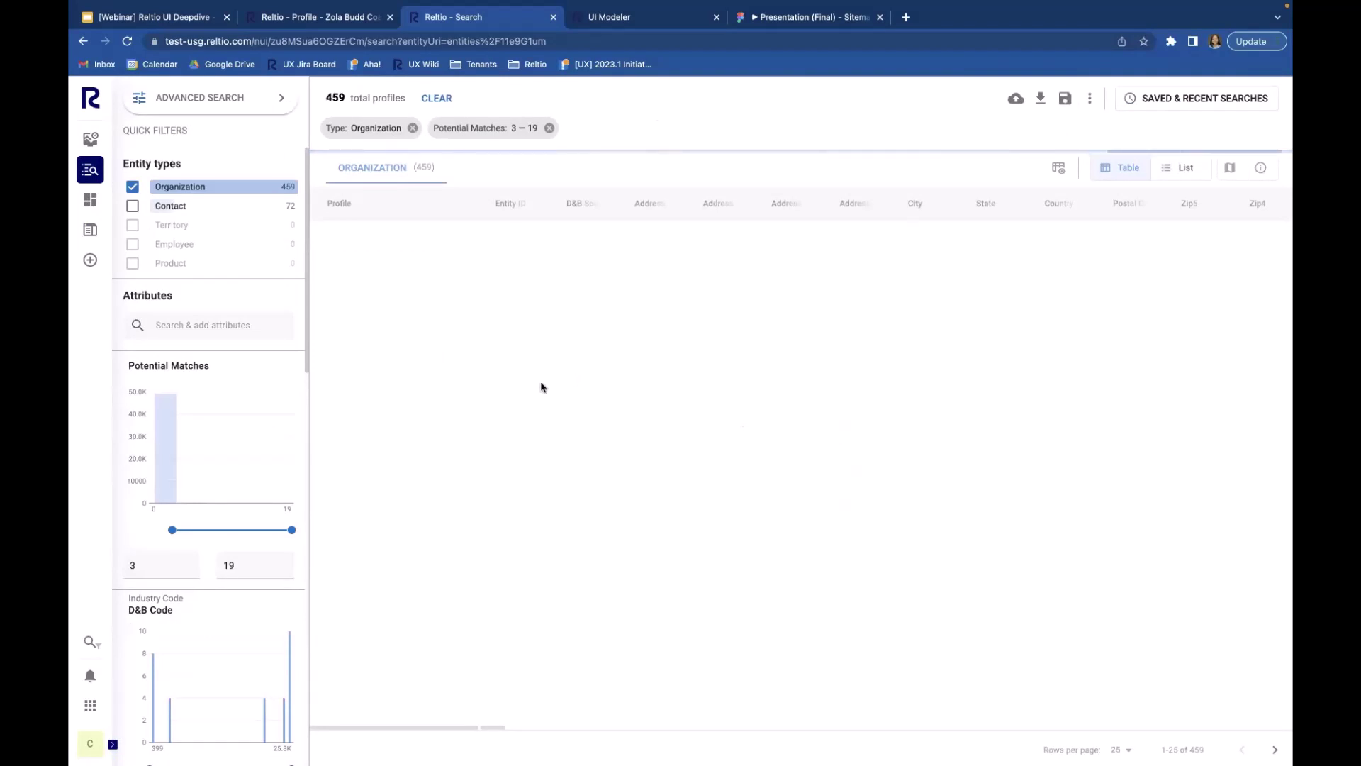
{"action": "left_click", "coordinate": [392, 256]}
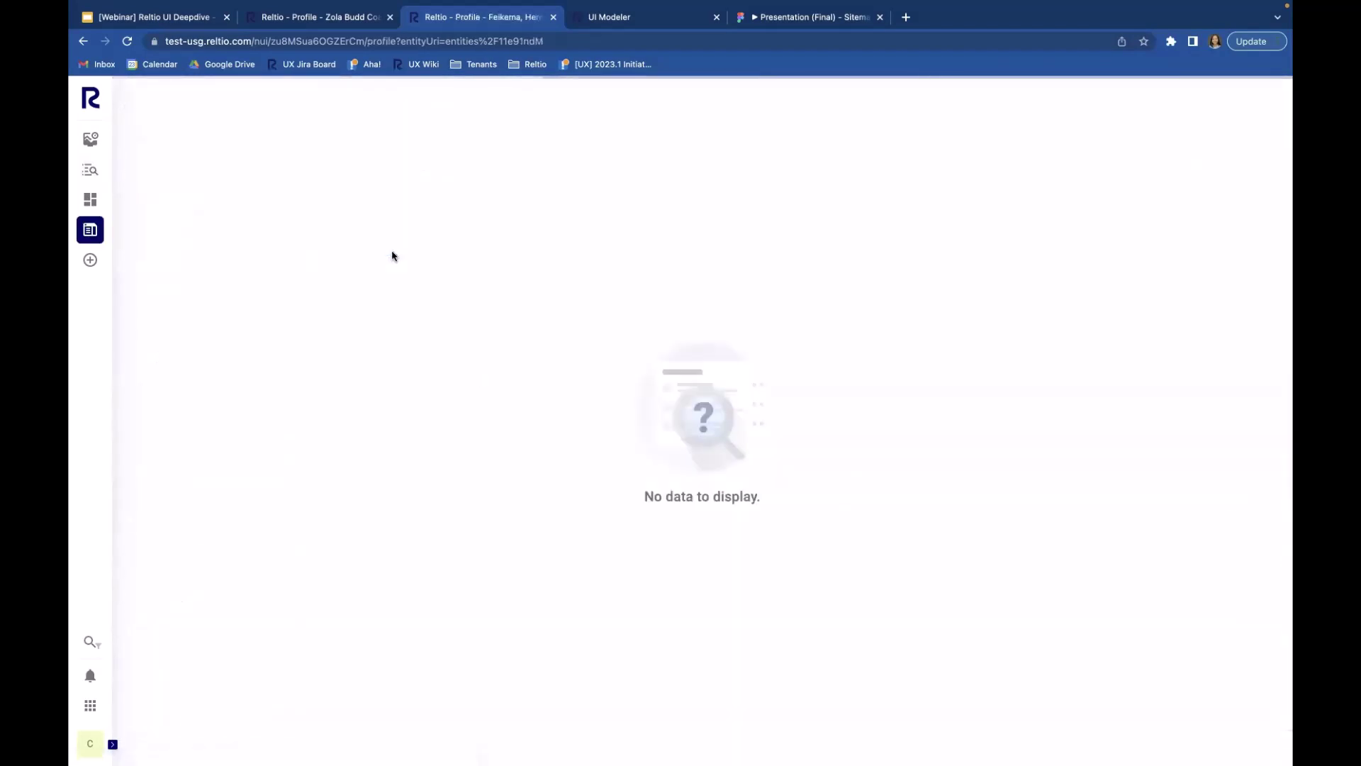
{"action": "left_click", "coordinate": [90, 231]}
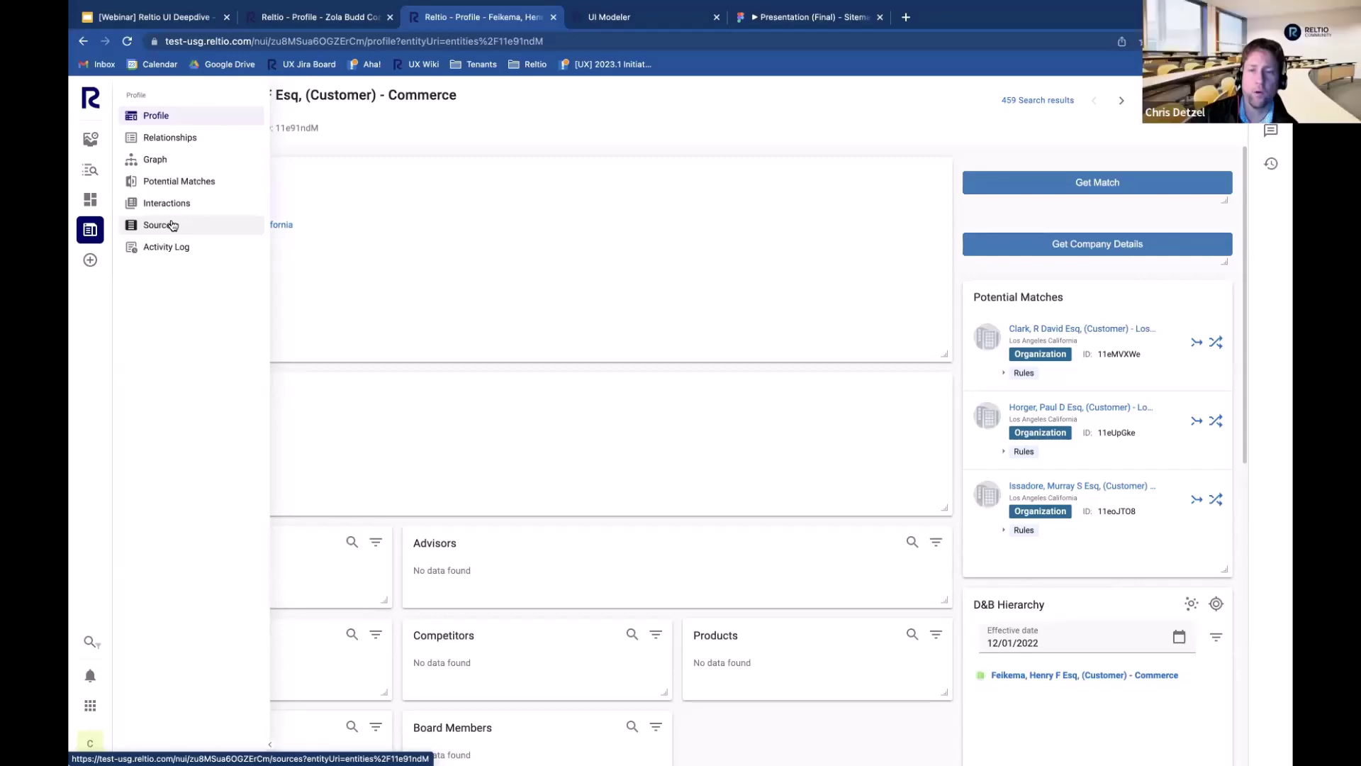
{"action": "left_click", "coordinate": [172, 225]}
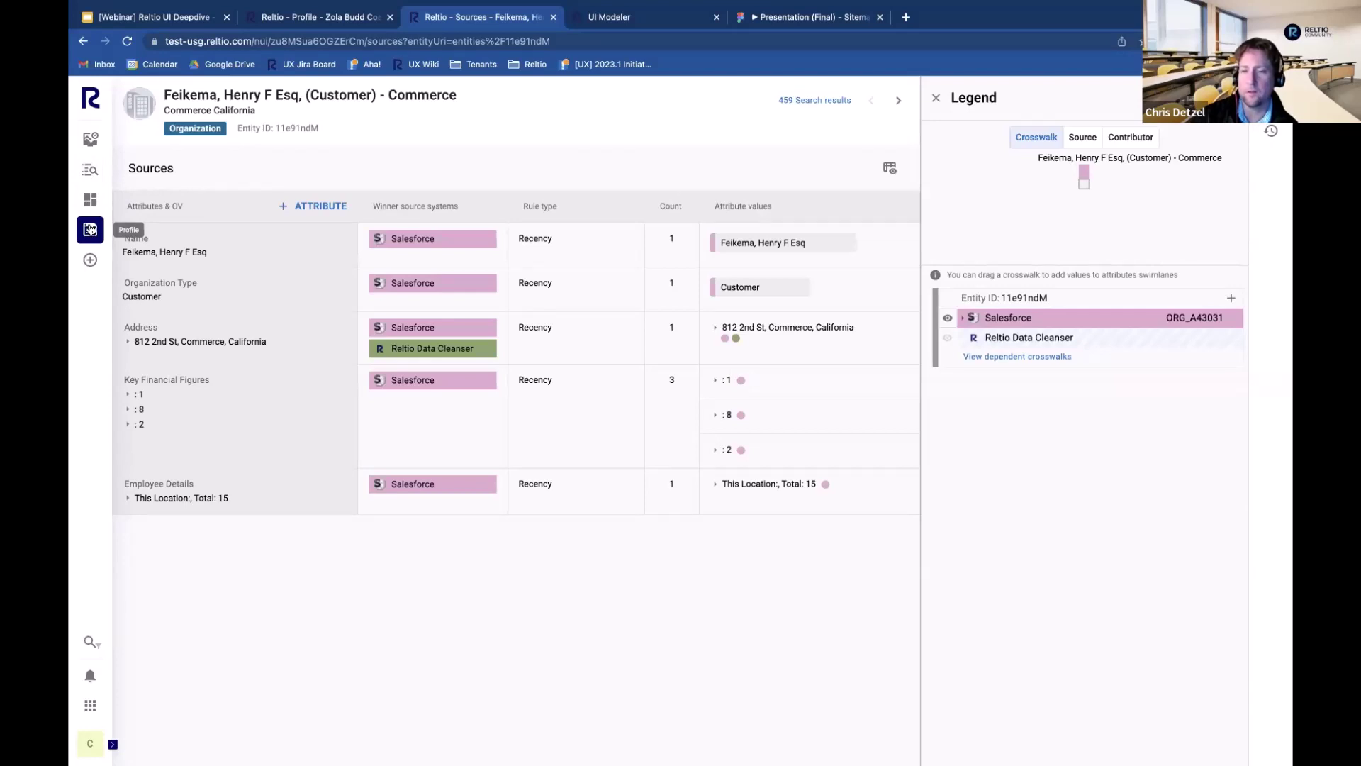
Step: Highlight the Name, Organization Type (Customer) and Address entries on the Sources page
{"action": "triple_click", "coordinate": [158, 249]}
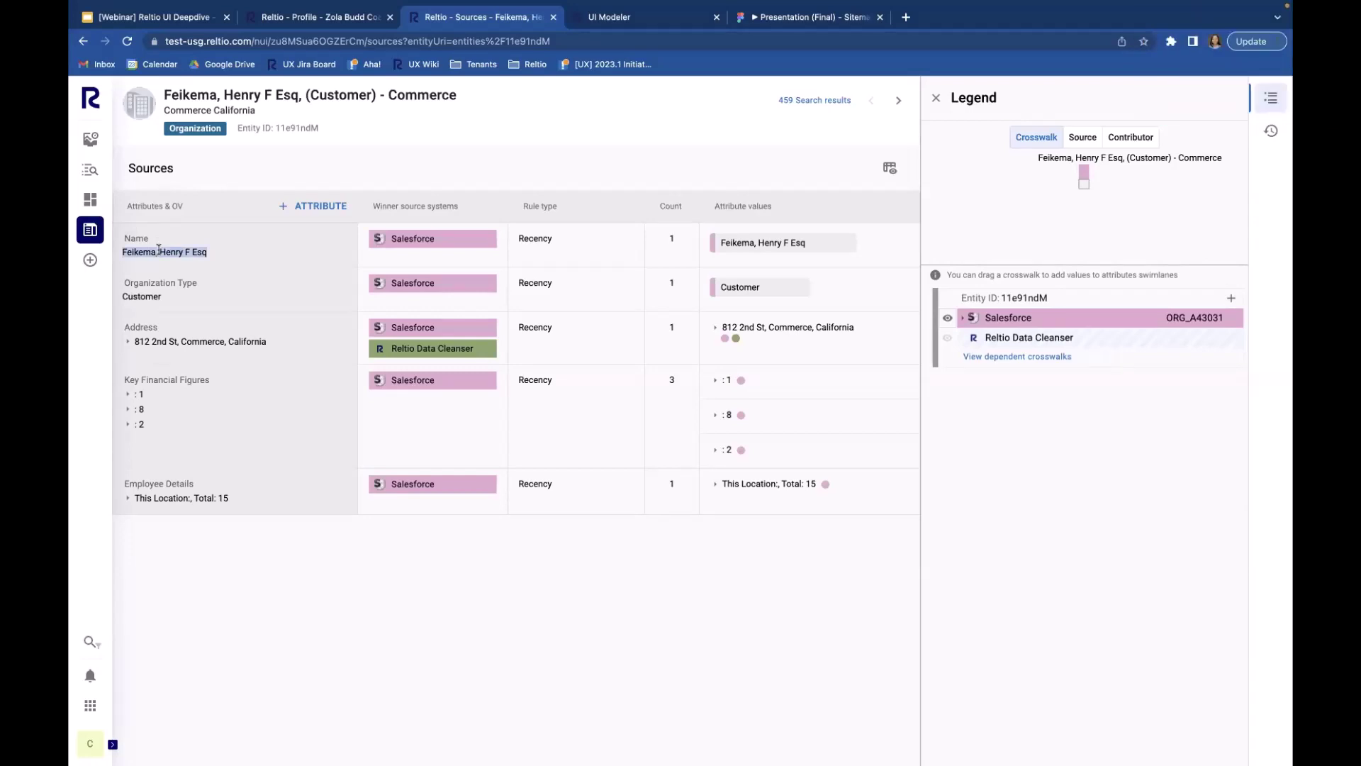
{"action": "double_click", "coordinate": [151, 297]}
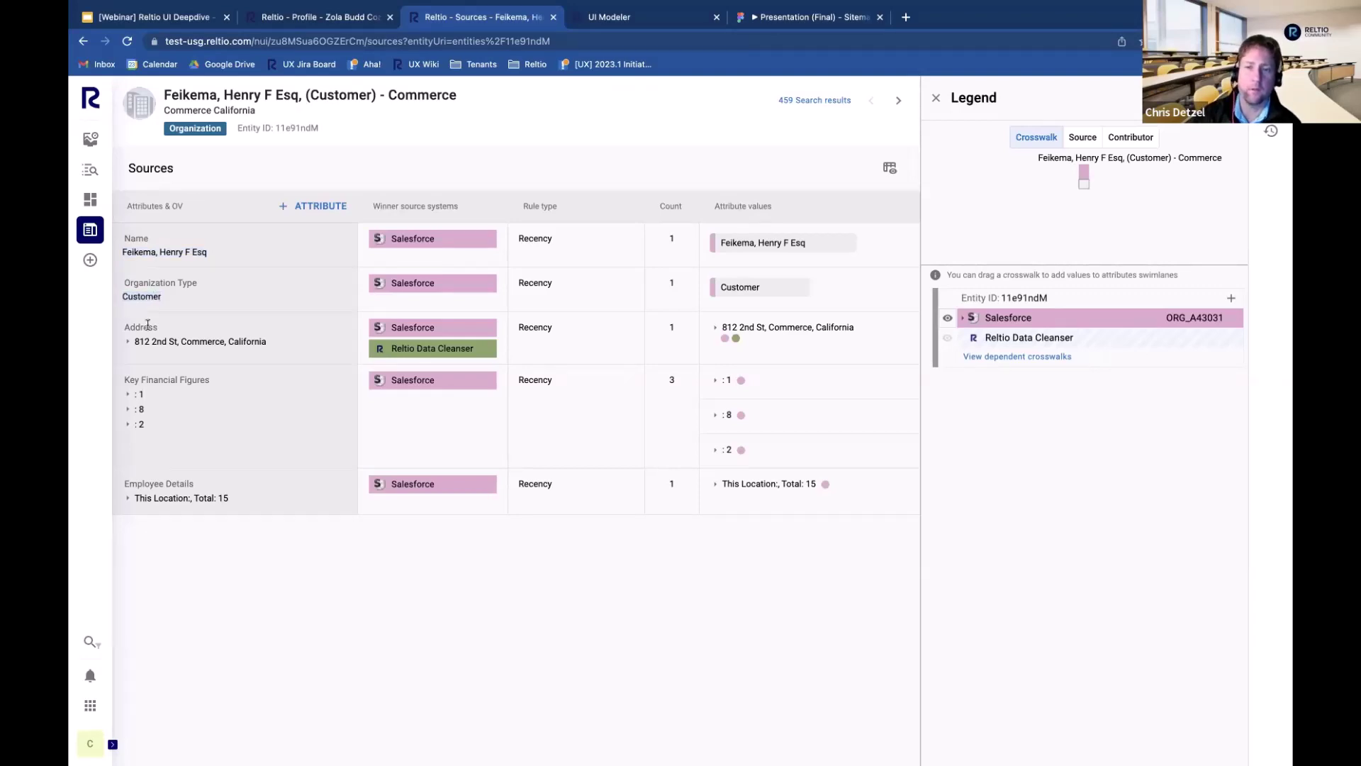
{"action": "double_click", "coordinate": [147, 326]}
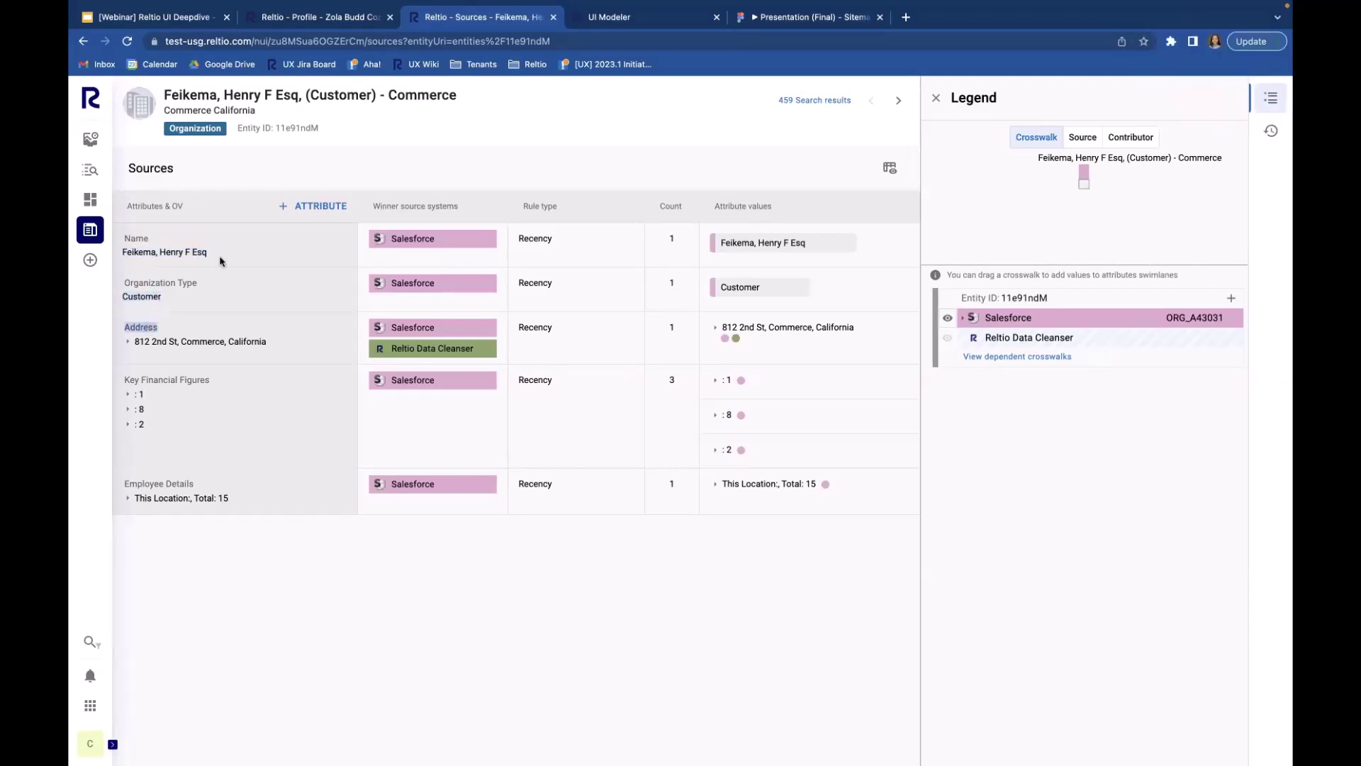
{"action": "left_click", "coordinate": [205, 587]}
Step: Return to the main profile page and highlight the Name row and the word Feikema
{"action": "mouse_move", "coordinate": [117, 228]}
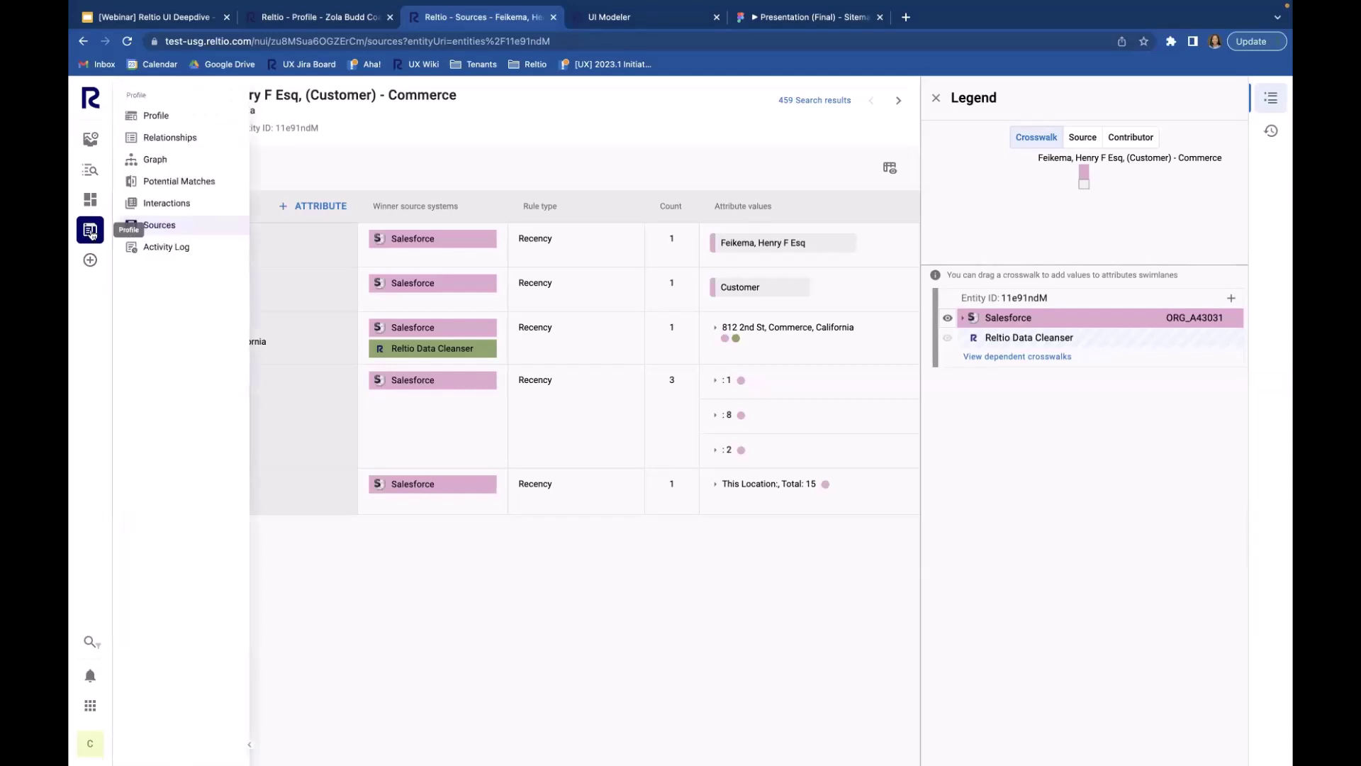
{"action": "left_click", "coordinate": [190, 120]}
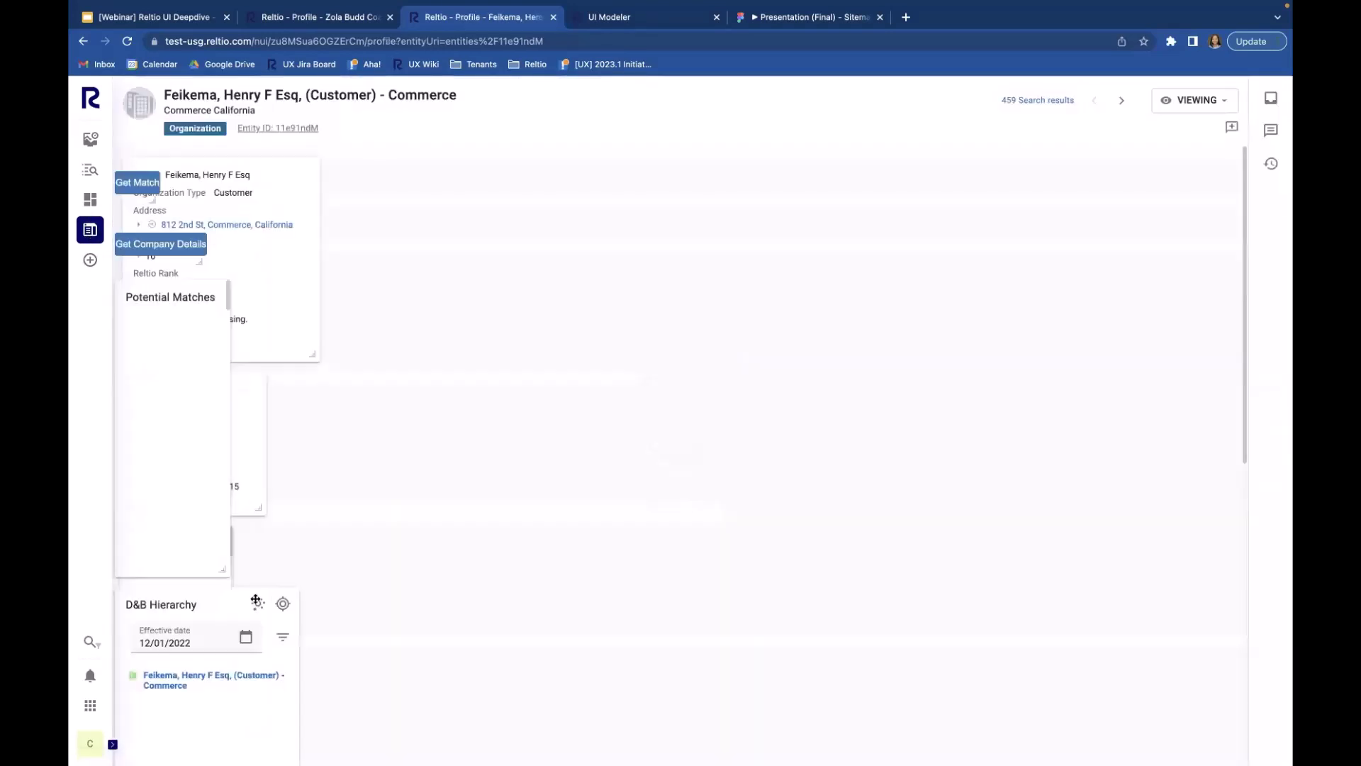
{"action": "triple_click", "coordinate": [227, 175]}
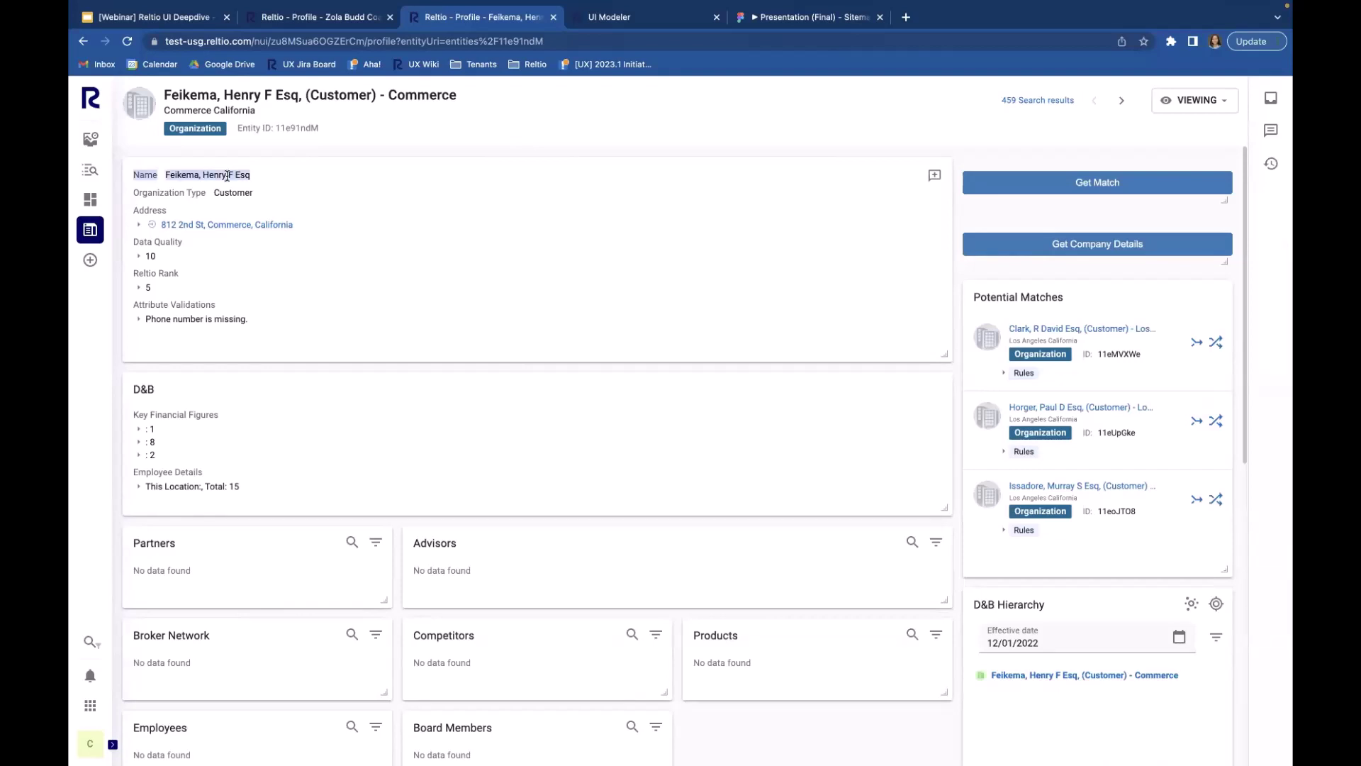
{"action": "left_click", "coordinate": [166, 175]}
{"action": "double_click", "coordinate": [168, 175]}
{"action": "left_click", "coordinate": [168, 176]}
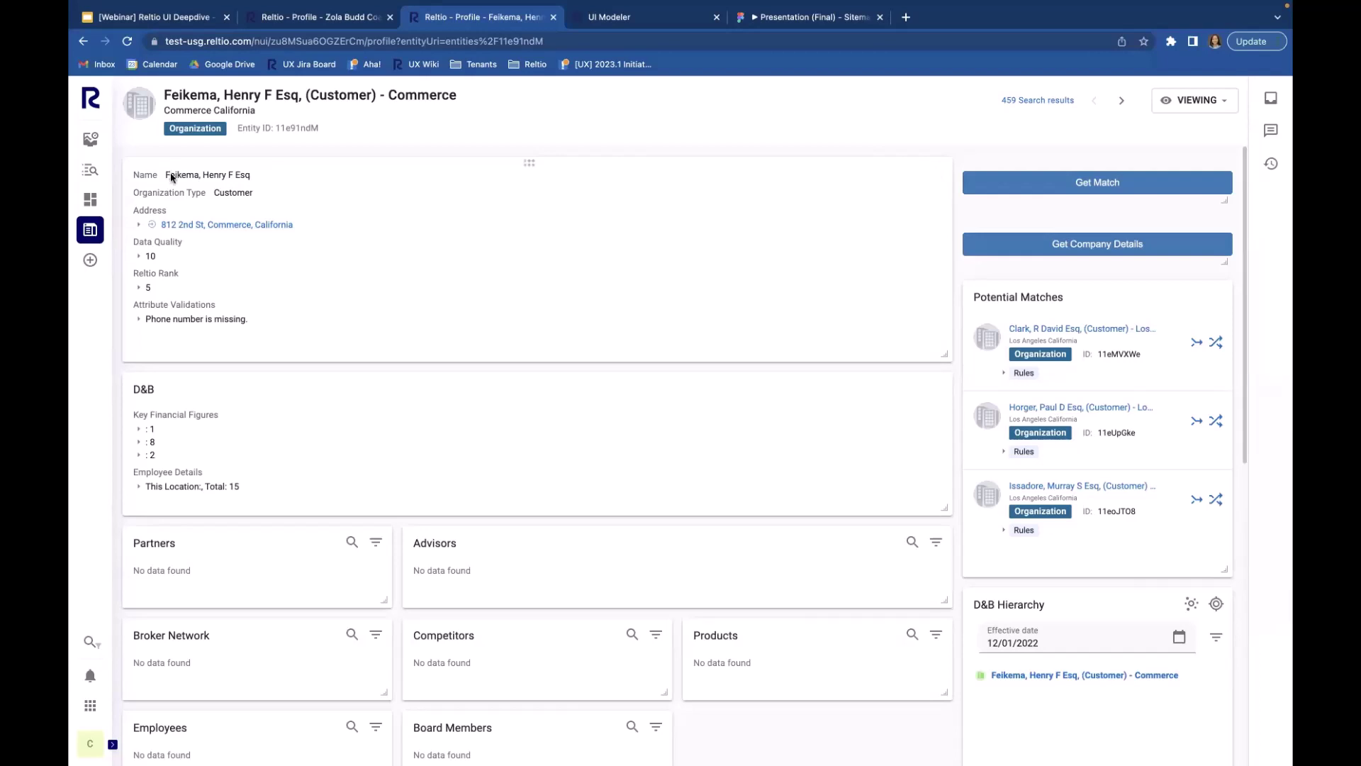
{"action": "triple_click", "coordinate": [227, 173]}
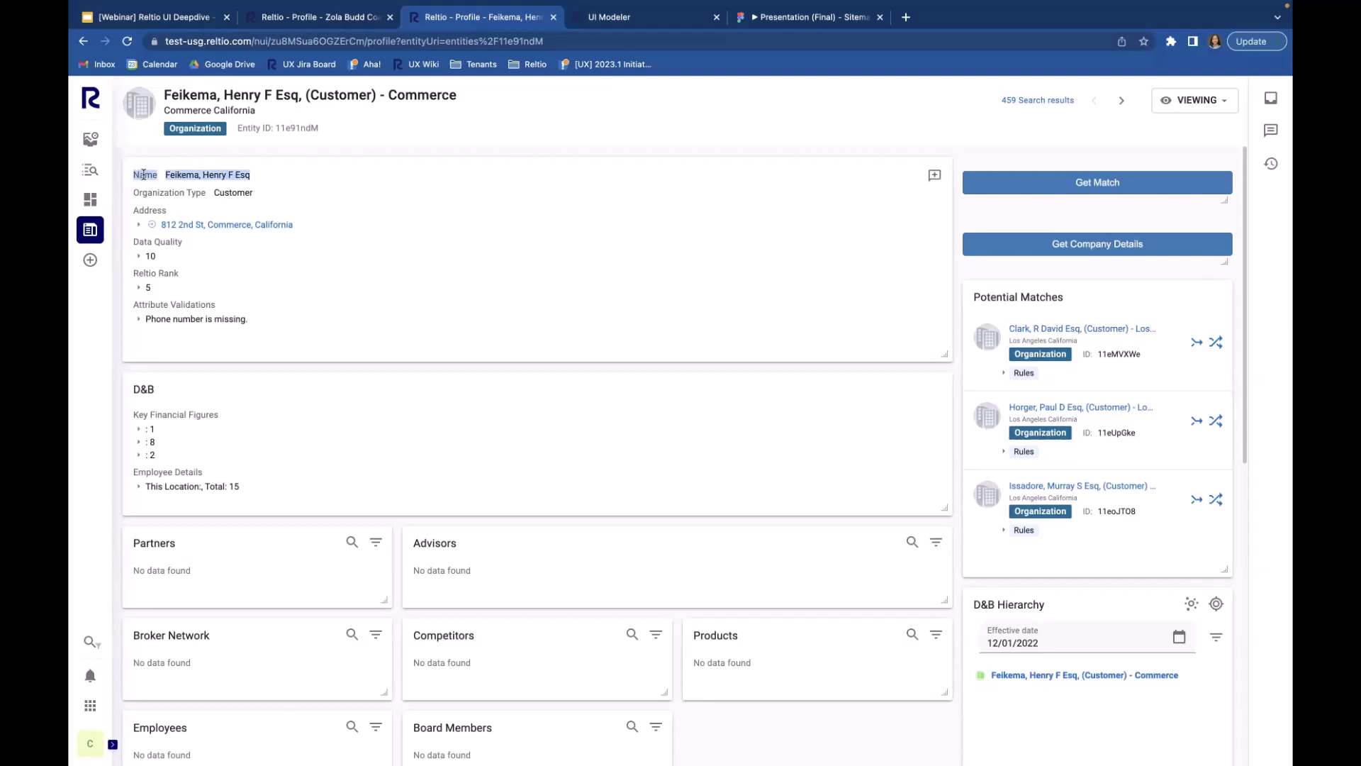
{"action": "left_click_drag", "start_coordinate": [148, 173], "coordinate": [167, 178]}
{"action": "left_click", "coordinate": [166, 178]}
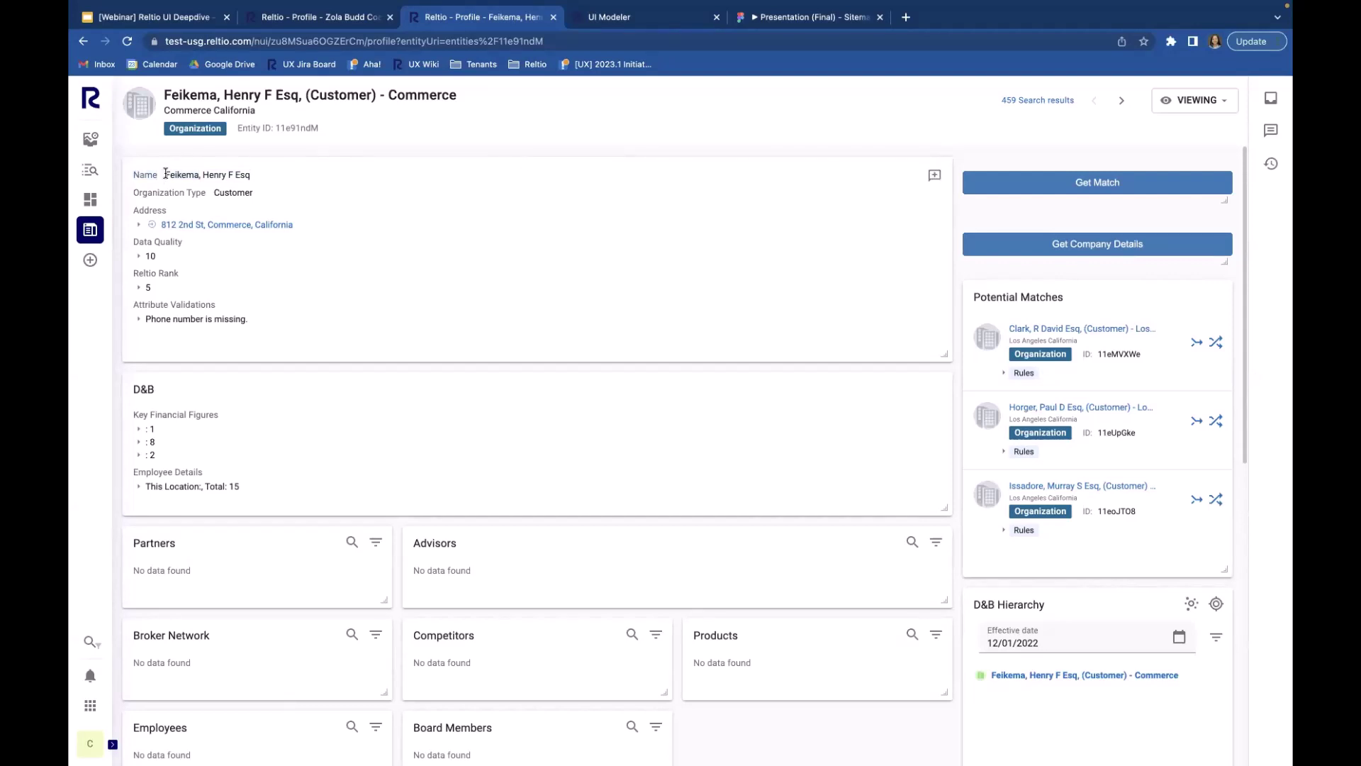
{"action": "left_click_drag", "start_coordinate": [165, 174], "coordinate": [249, 176]}
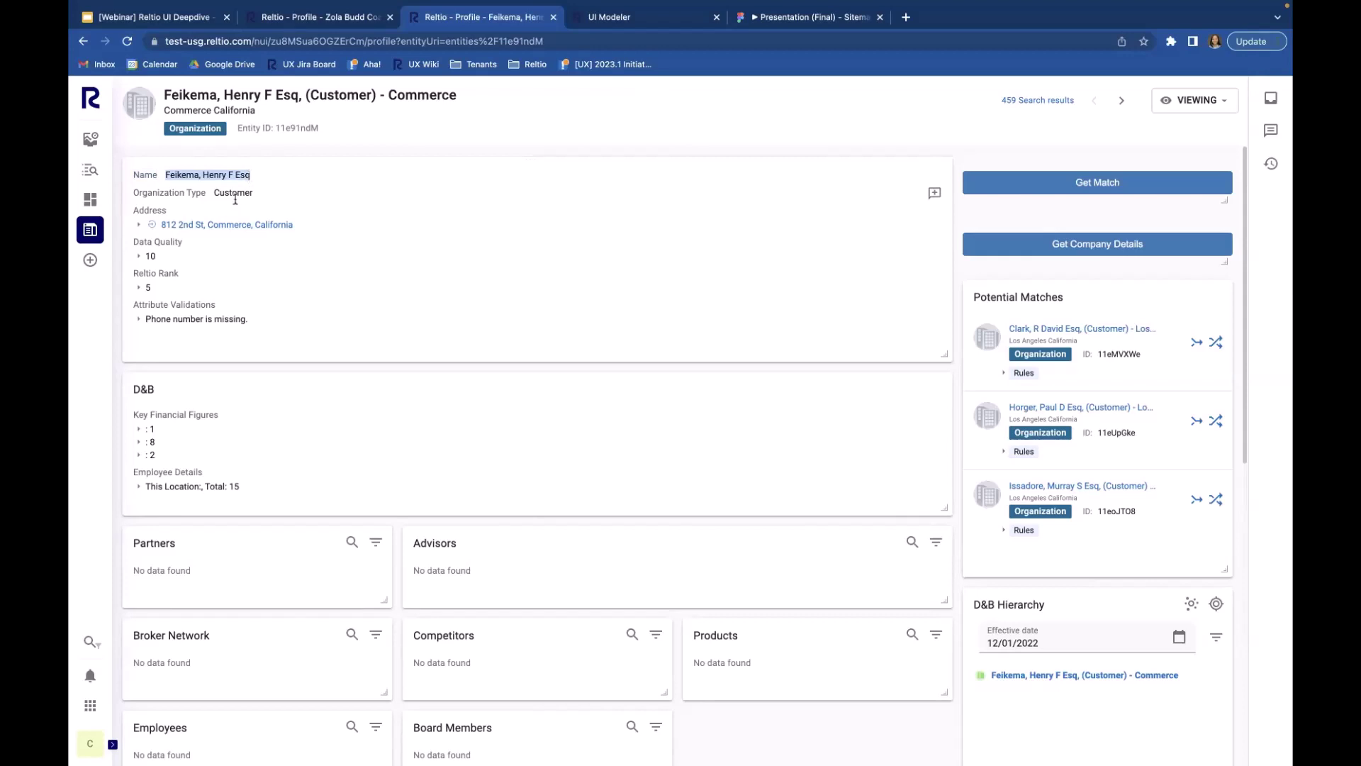
{"action": "left_click", "coordinate": [310, 299]}
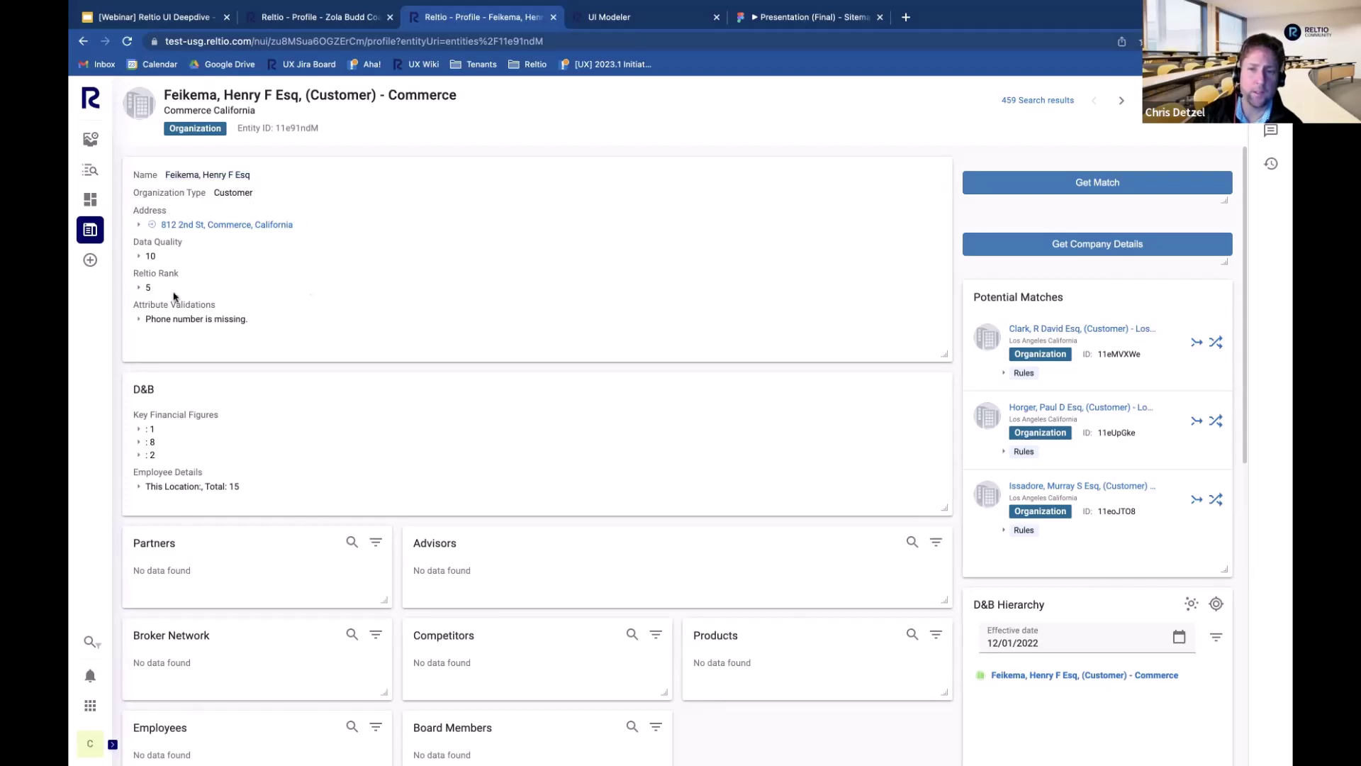
{"action": "left_click", "coordinate": [89, 230]}
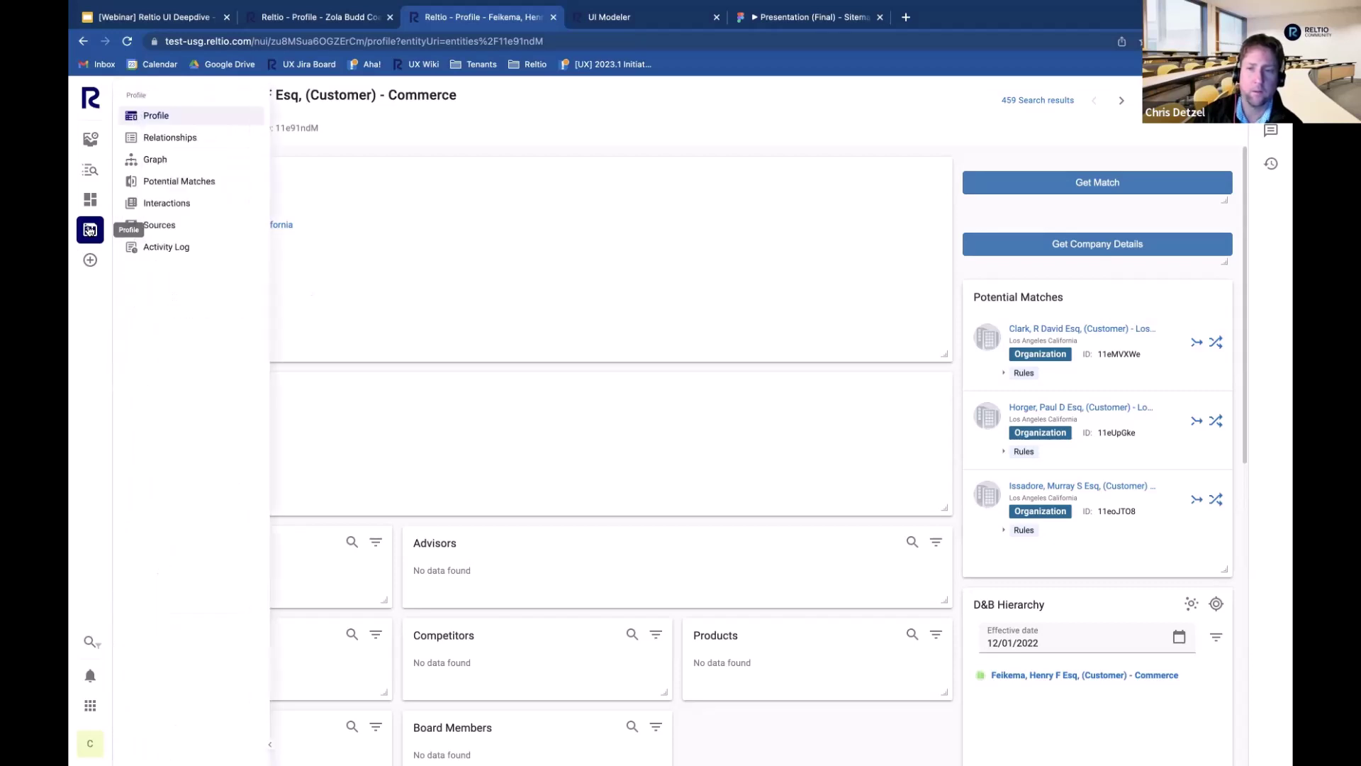
{"action": "left_click", "coordinate": [159, 226]}
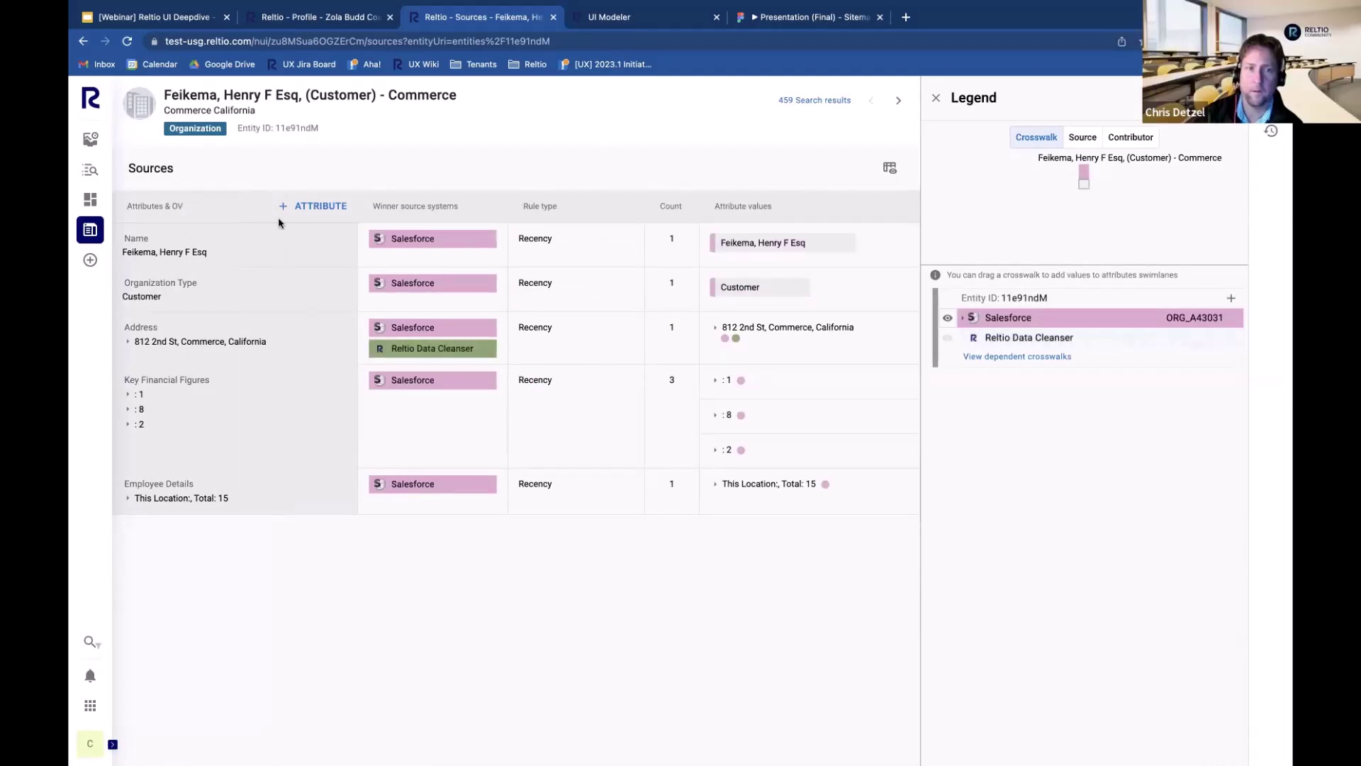
Step: Add a Website URL row to the Sources table, then go to the record's Potential Matches review
{"action": "left_click", "coordinate": [306, 207]}
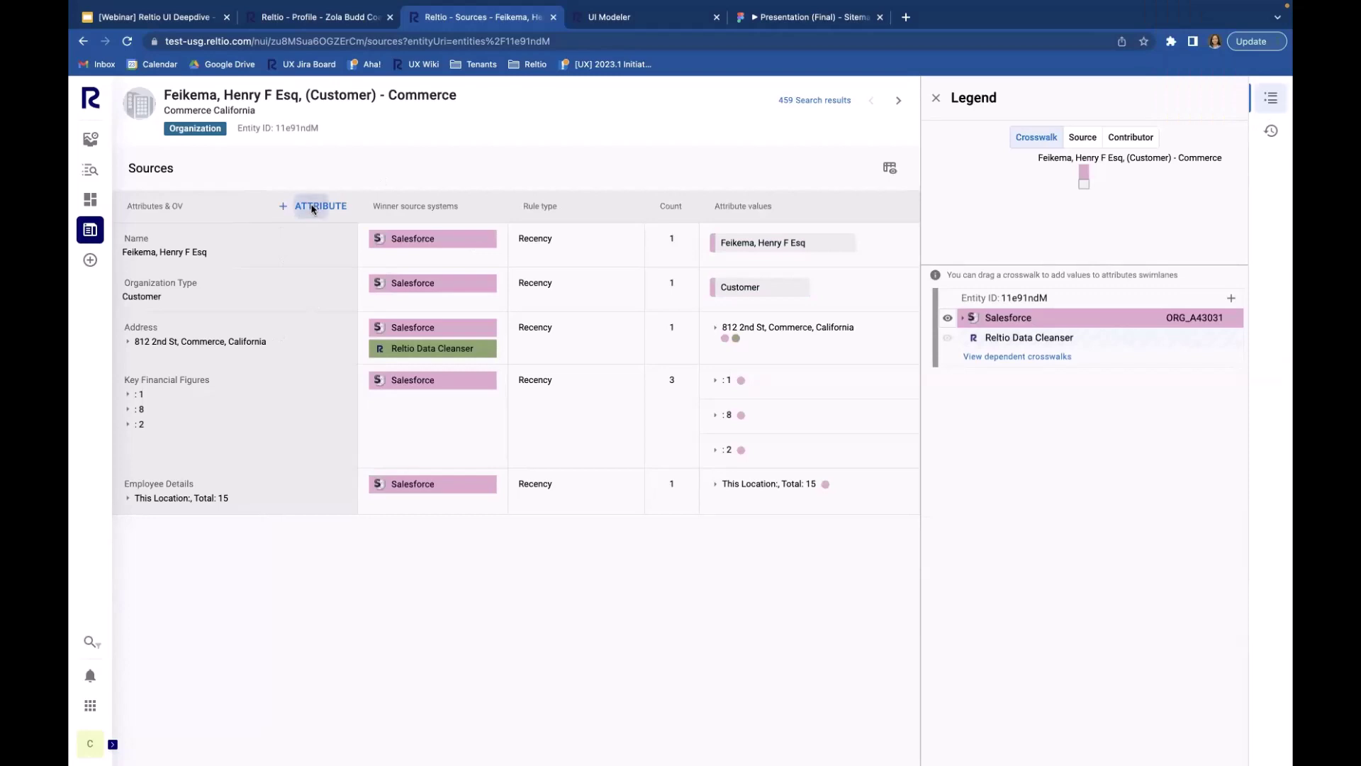
{"action": "left_click", "coordinate": [358, 168]}
{"action": "left_click", "coordinate": [308, 212]}
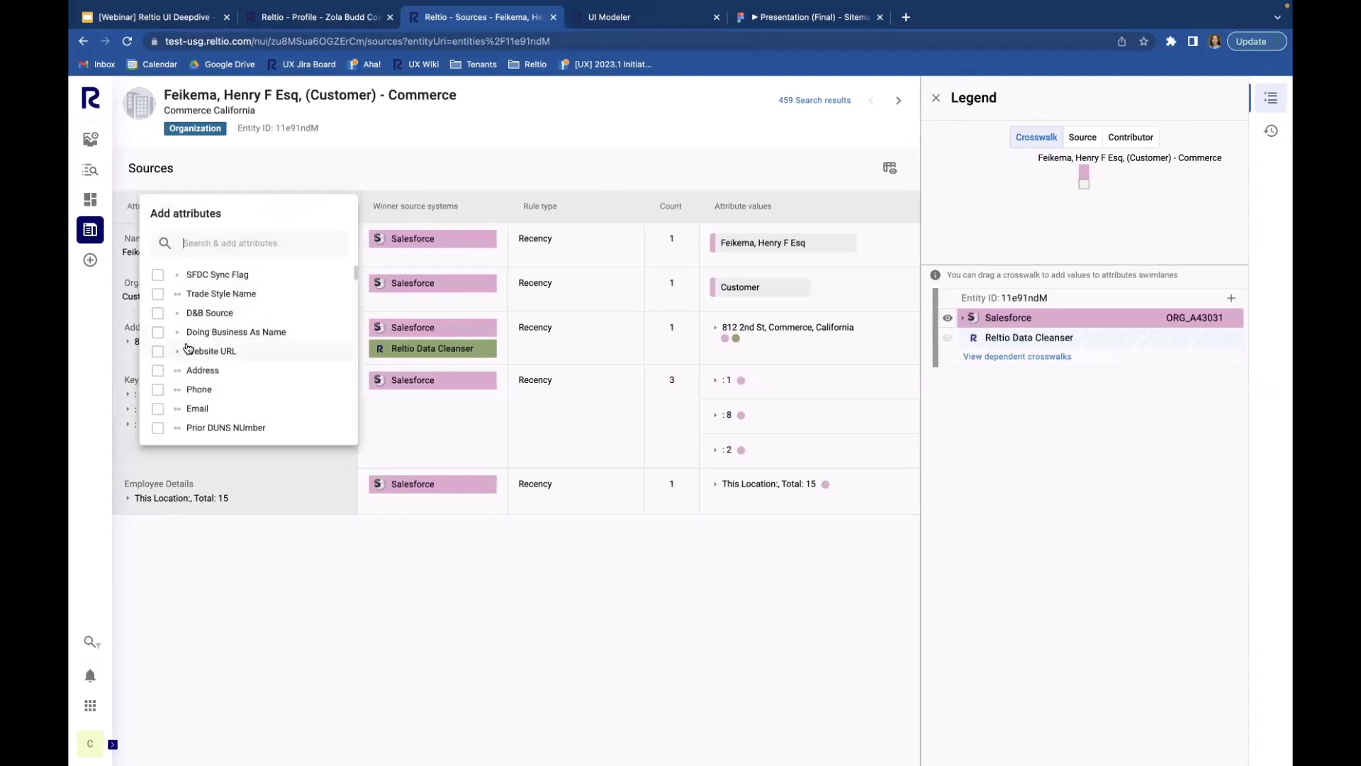
{"action": "left_click", "coordinate": [187, 353]}
{"action": "left_click", "coordinate": [373, 599]}
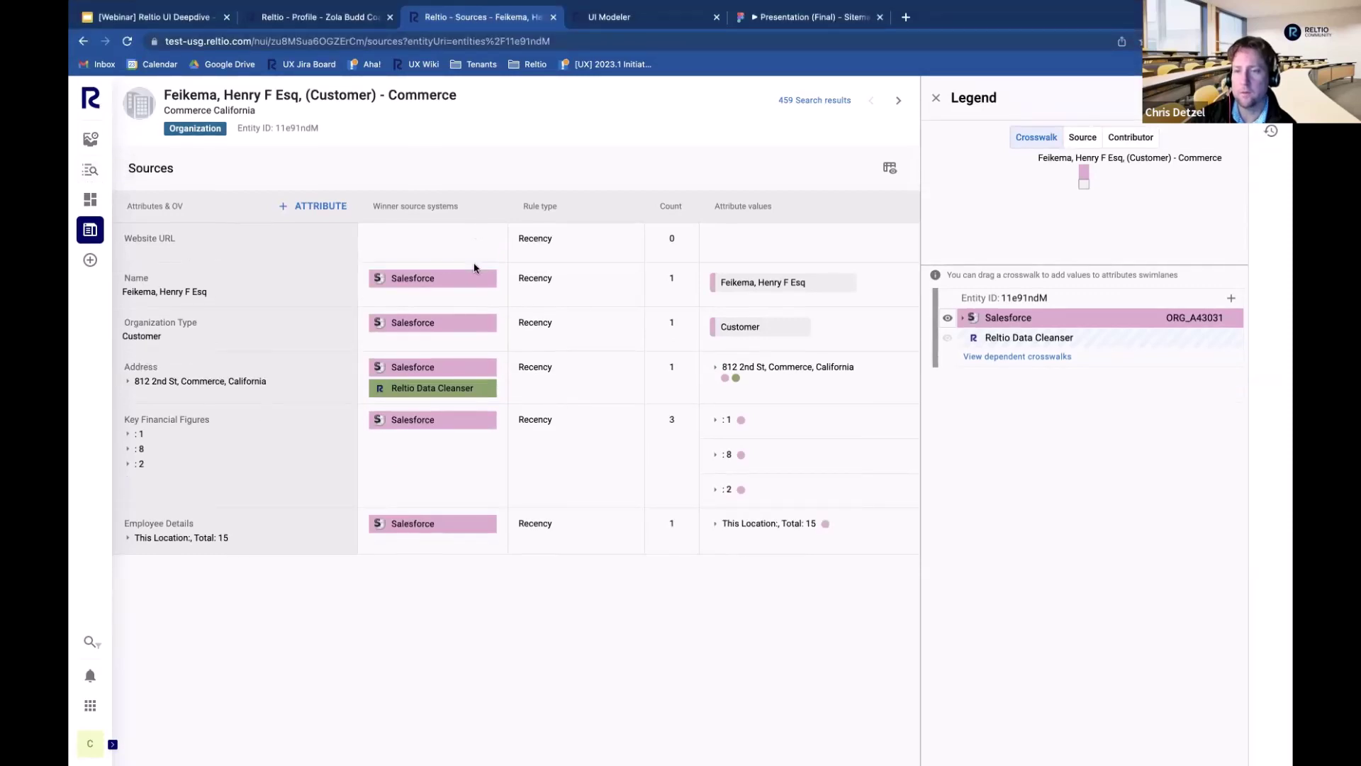
{"action": "left_click", "coordinate": [91, 234]}
{"action": "left_click", "coordinate": [182, 183]}
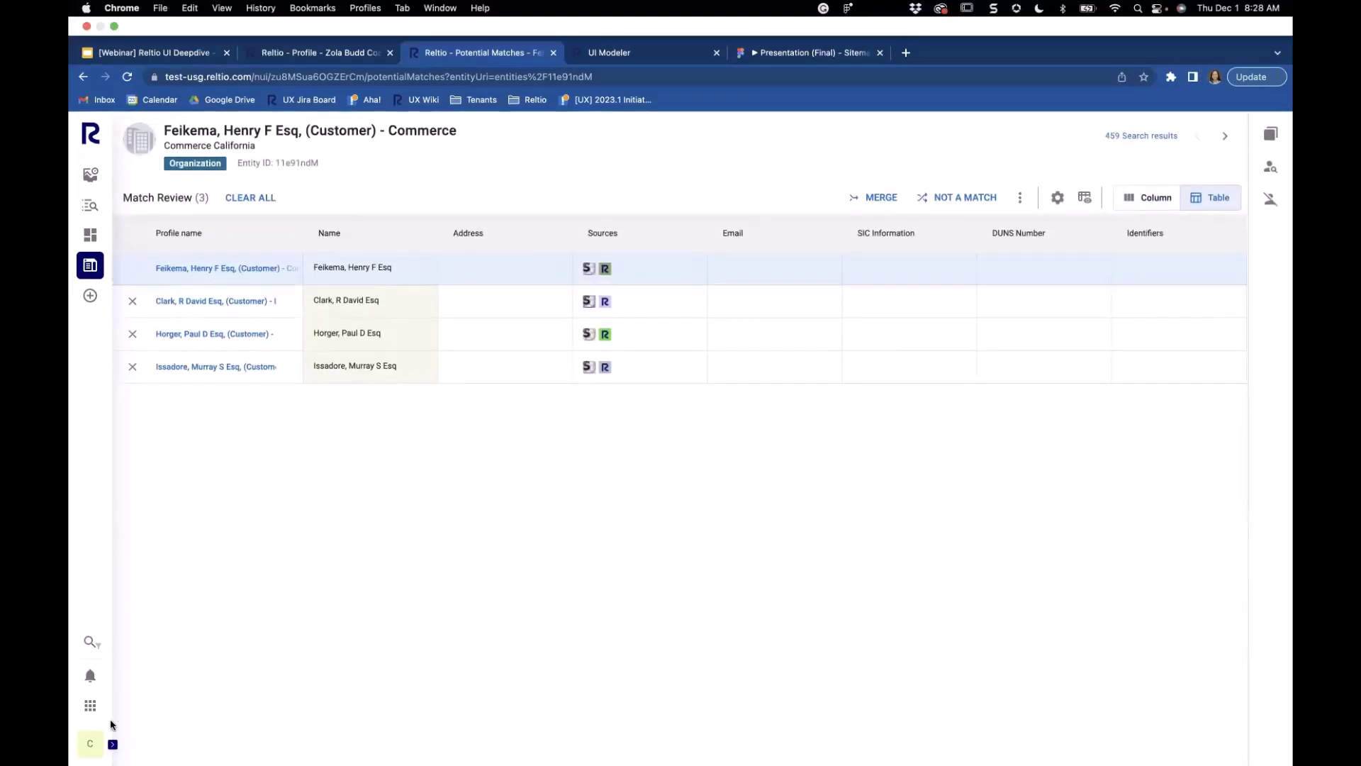
Step: Sign out of Reltio and sign back in with the saved credentials
{"action": "left_click", "coordinate": [91, 746]}
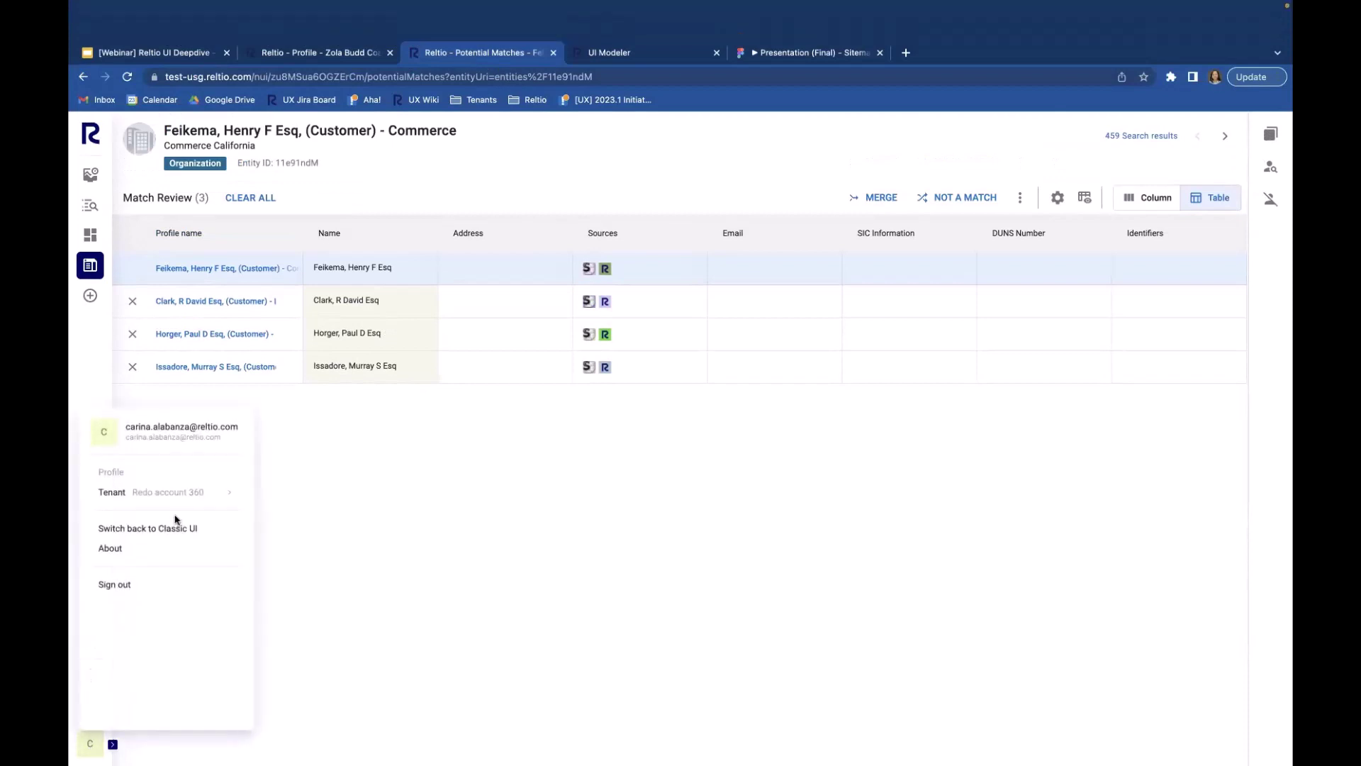
{"action": "left_click", "coordinate": [130, 585]}
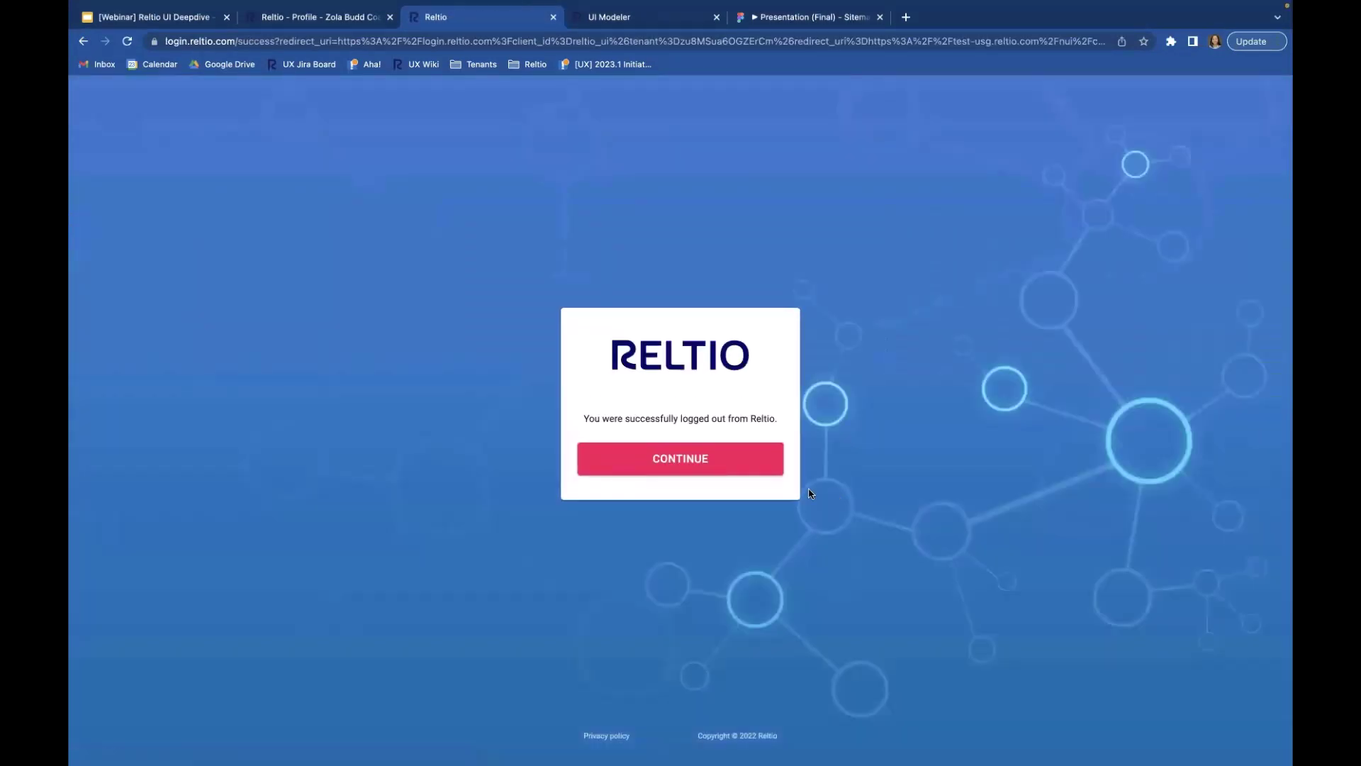
{"action": "left_click", "coordinate": [730, 458]}
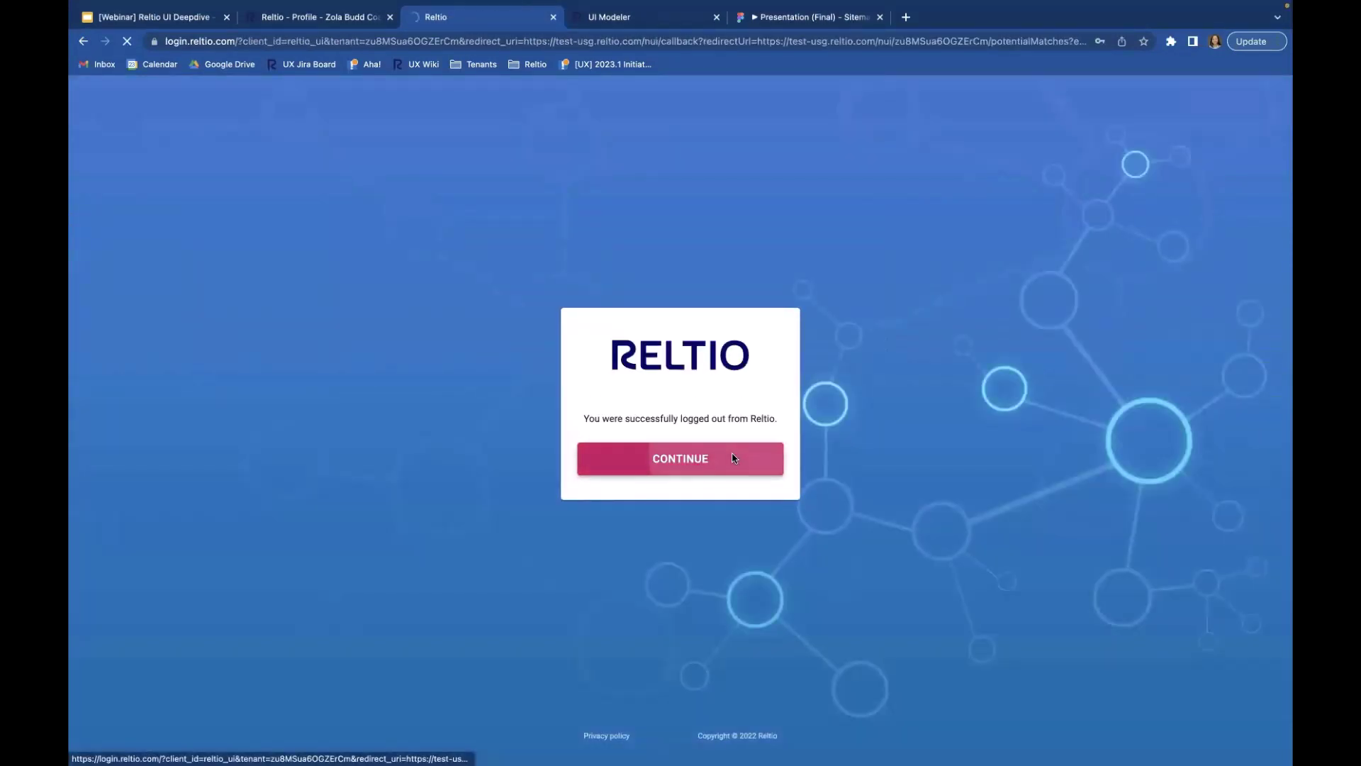
{"action": "left_click", "coordinate": [699, 493]}
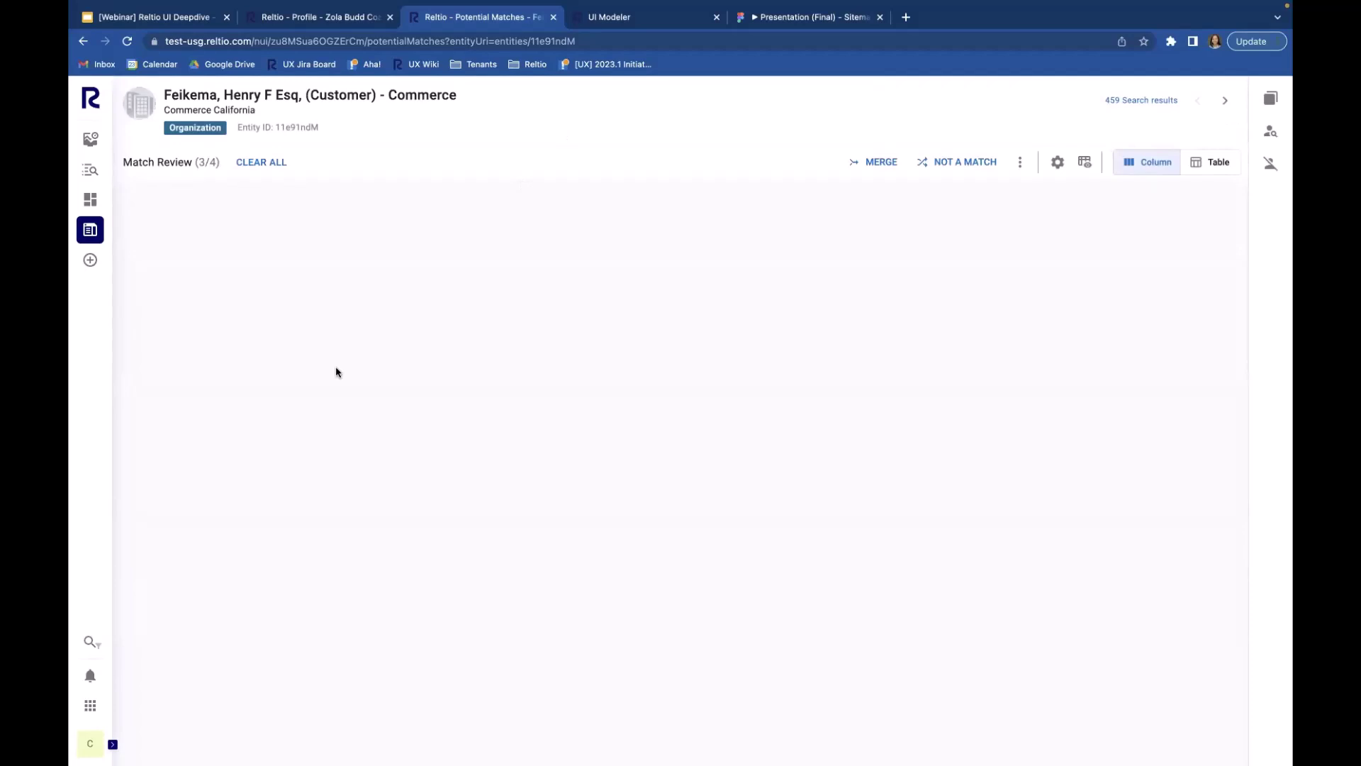
Step: Toggle between Table and Column views, check Potential Matches, and reload the match review
{"action": "left_click", "coordinate": [1221, 163]}
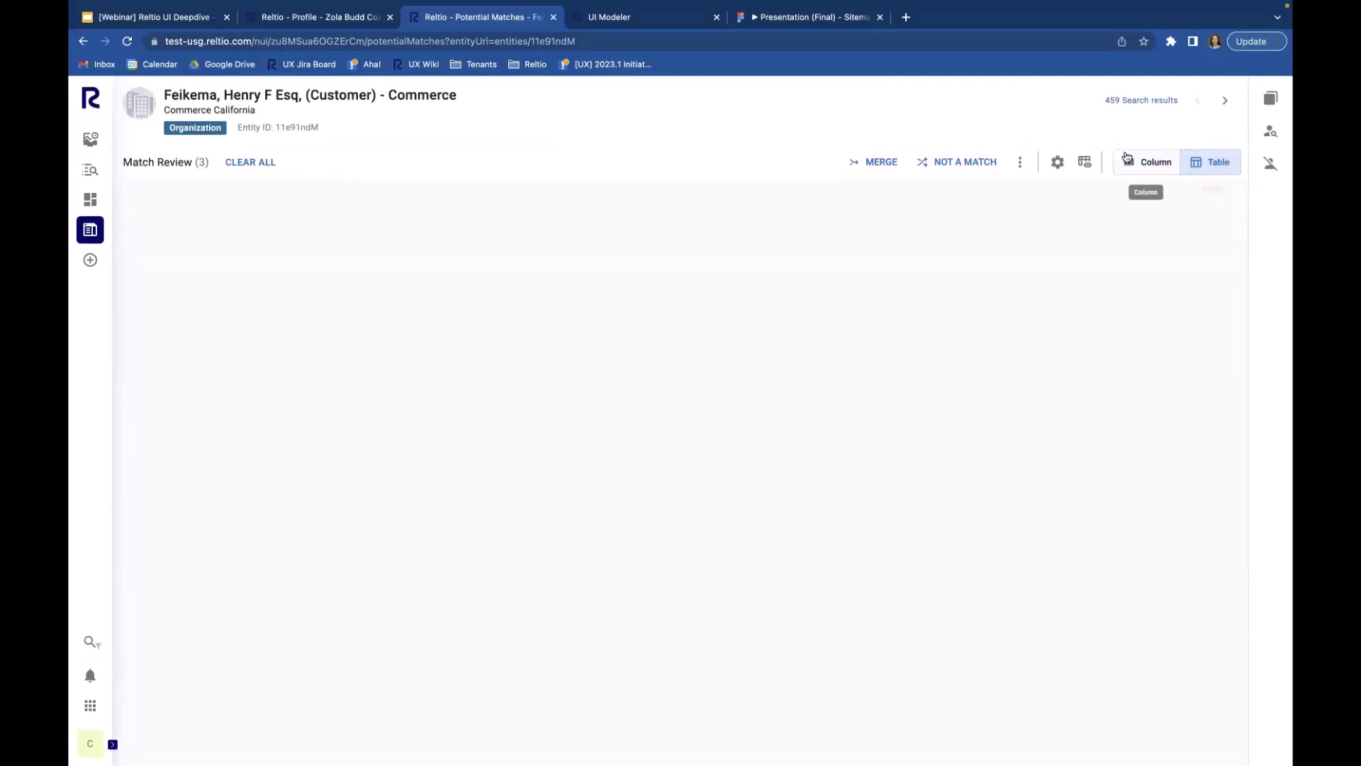
{"action": "left_click", "coordinate": [1139, 164]}
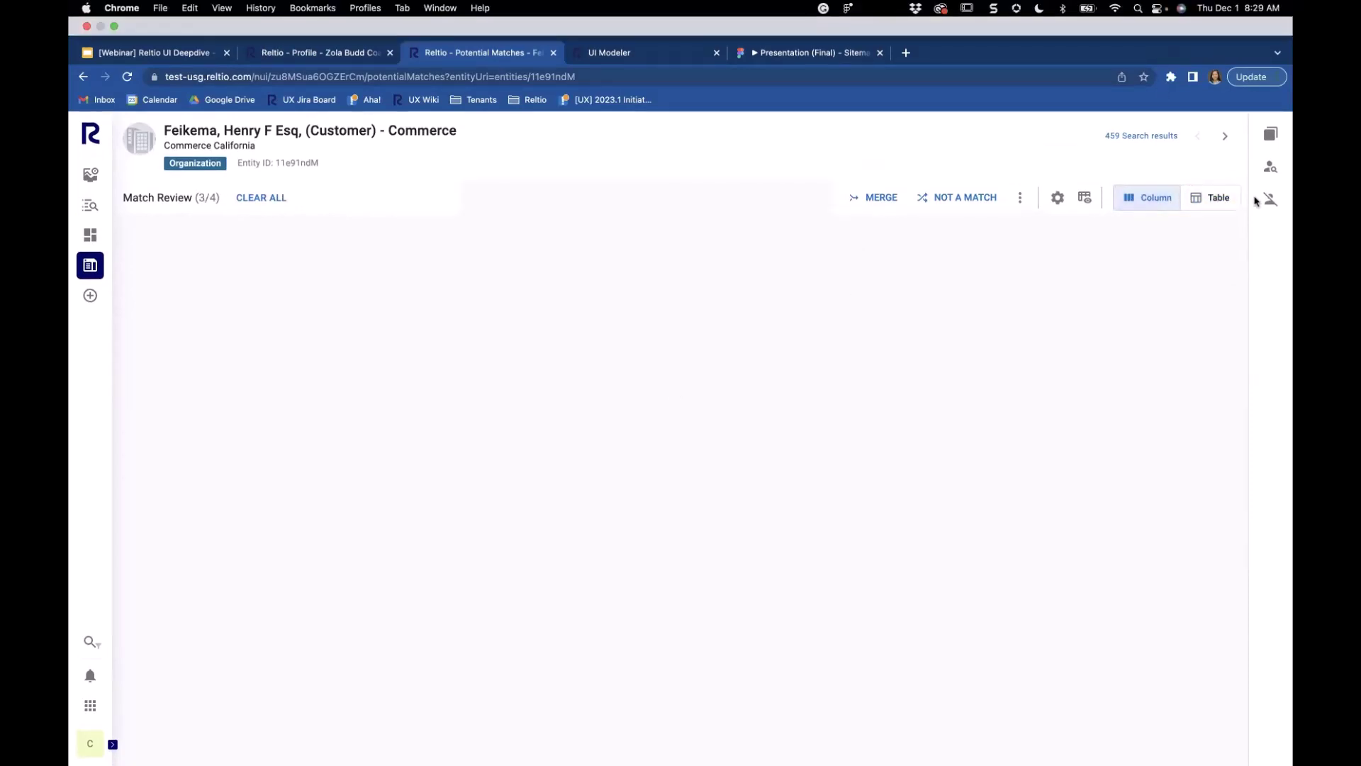
{"action": "left_click", "coordinate": [1271, 135]}
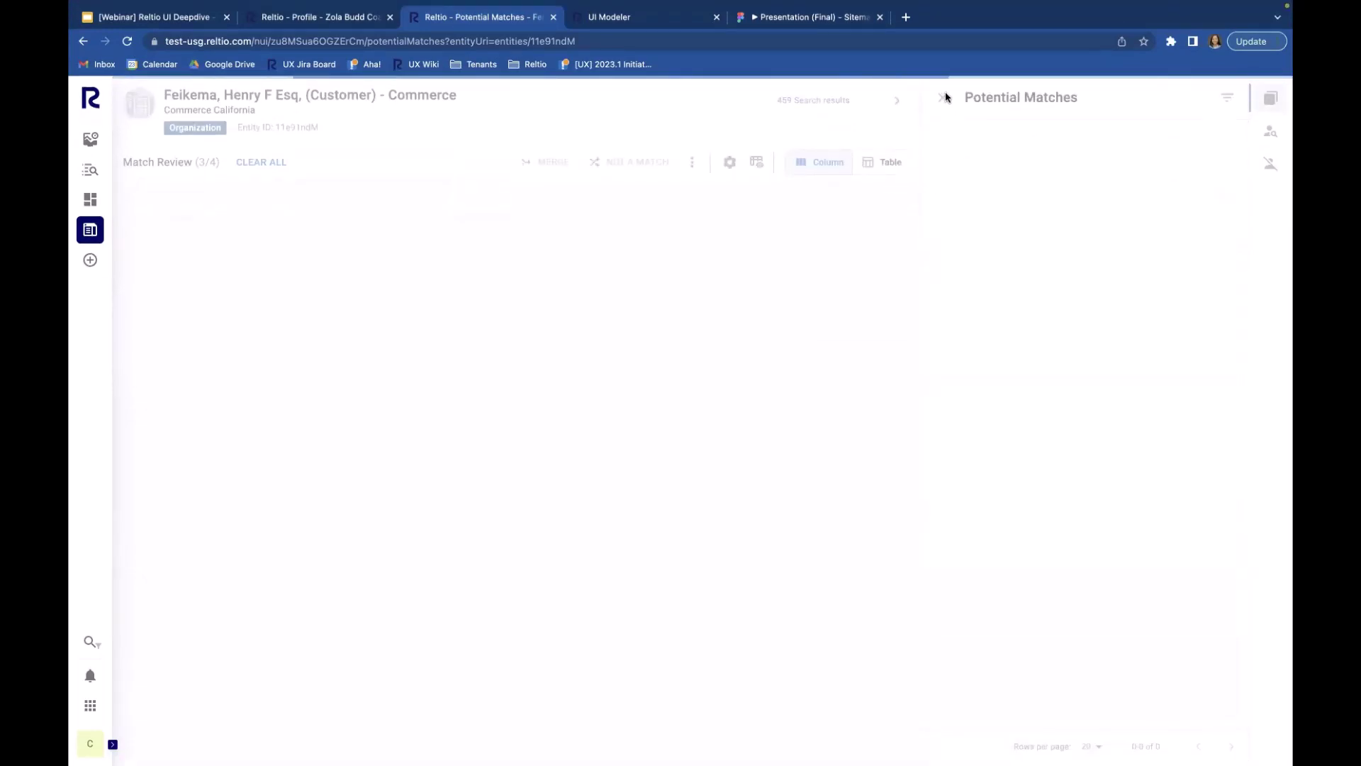
{"action": "left_click", "coordinate": [943, 100]}
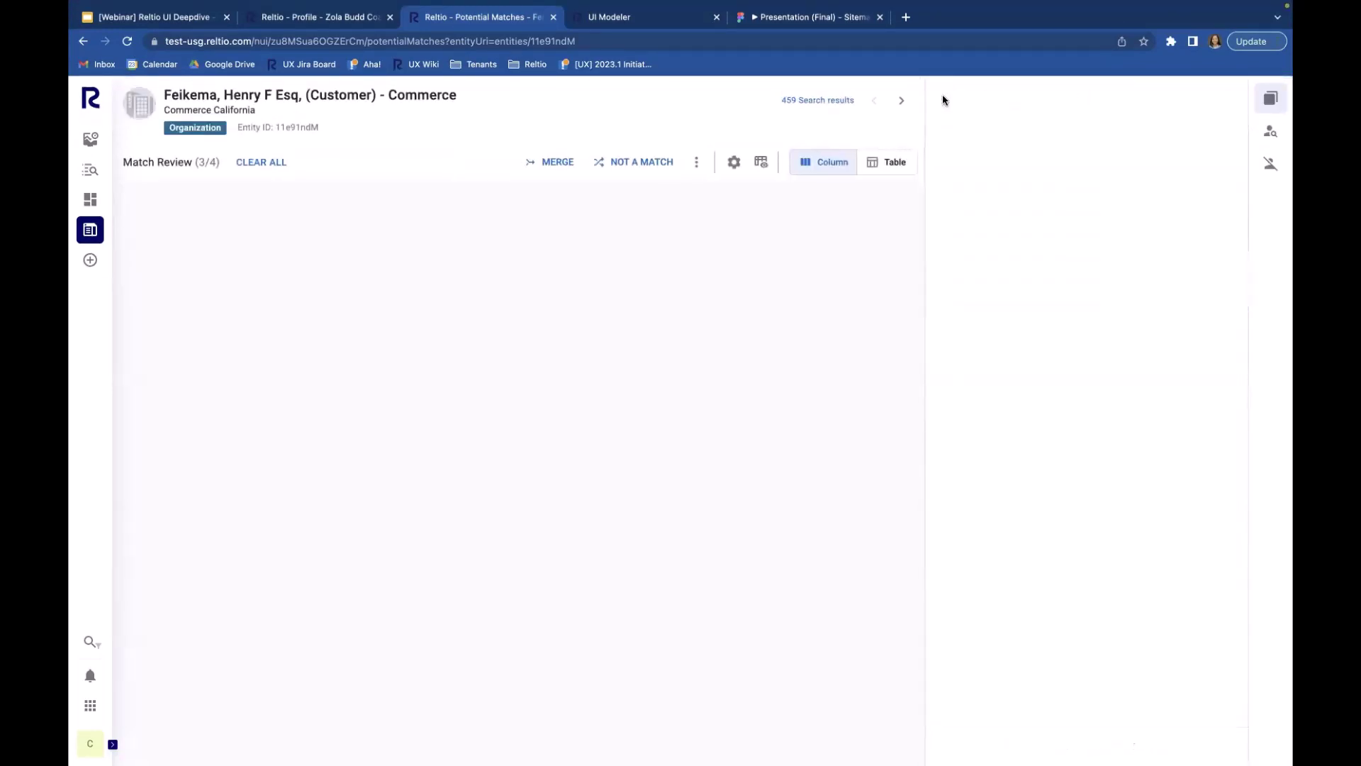
{"action": "left_click", "coordinate": [127, 41]}
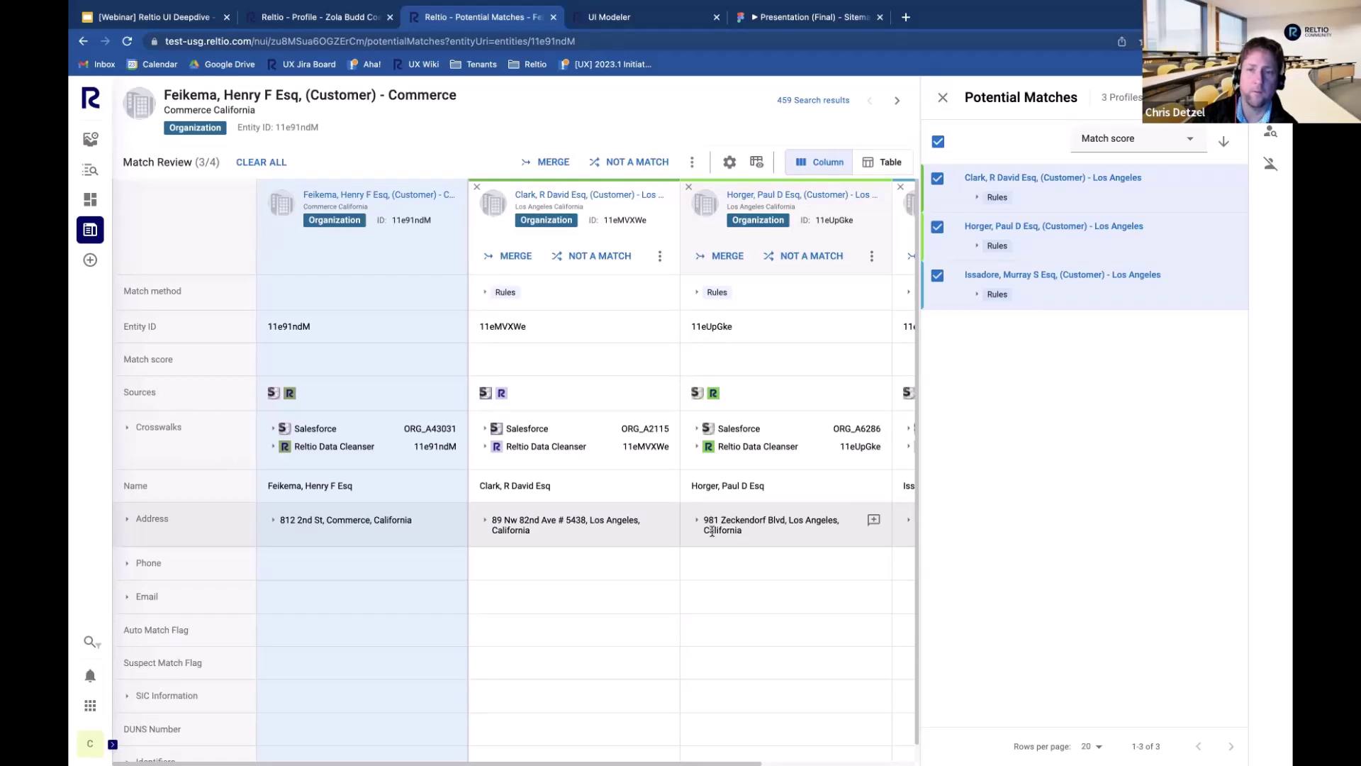
Step: Expand the Identifiers row and advance to the next result, a Stockton customer
{"action": "scroll", "coordinate": [711, 531], "scroll_direction": "down", "scroll_amount": 1}
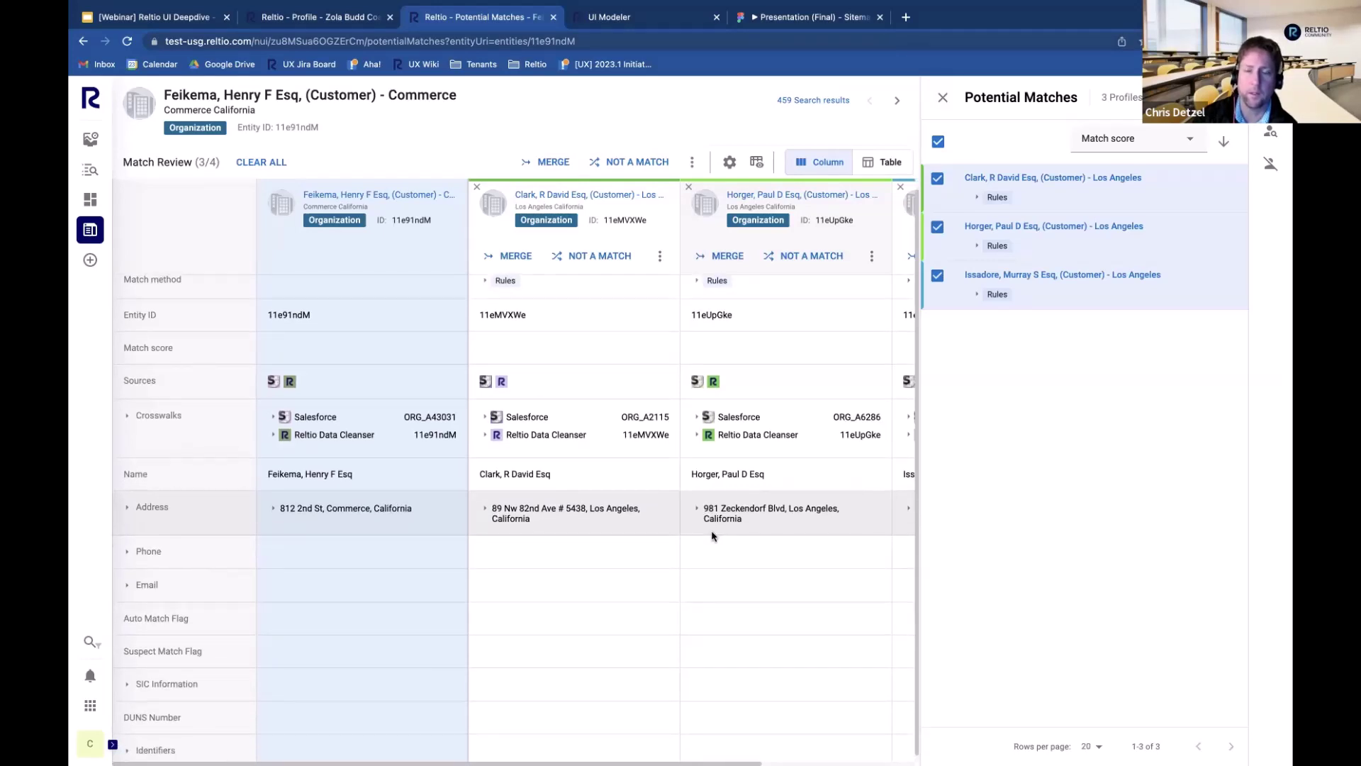
{"action": "scroll", "coordinate": [711, 534], "scroll_direction": "down", "scroll_amount": 1}
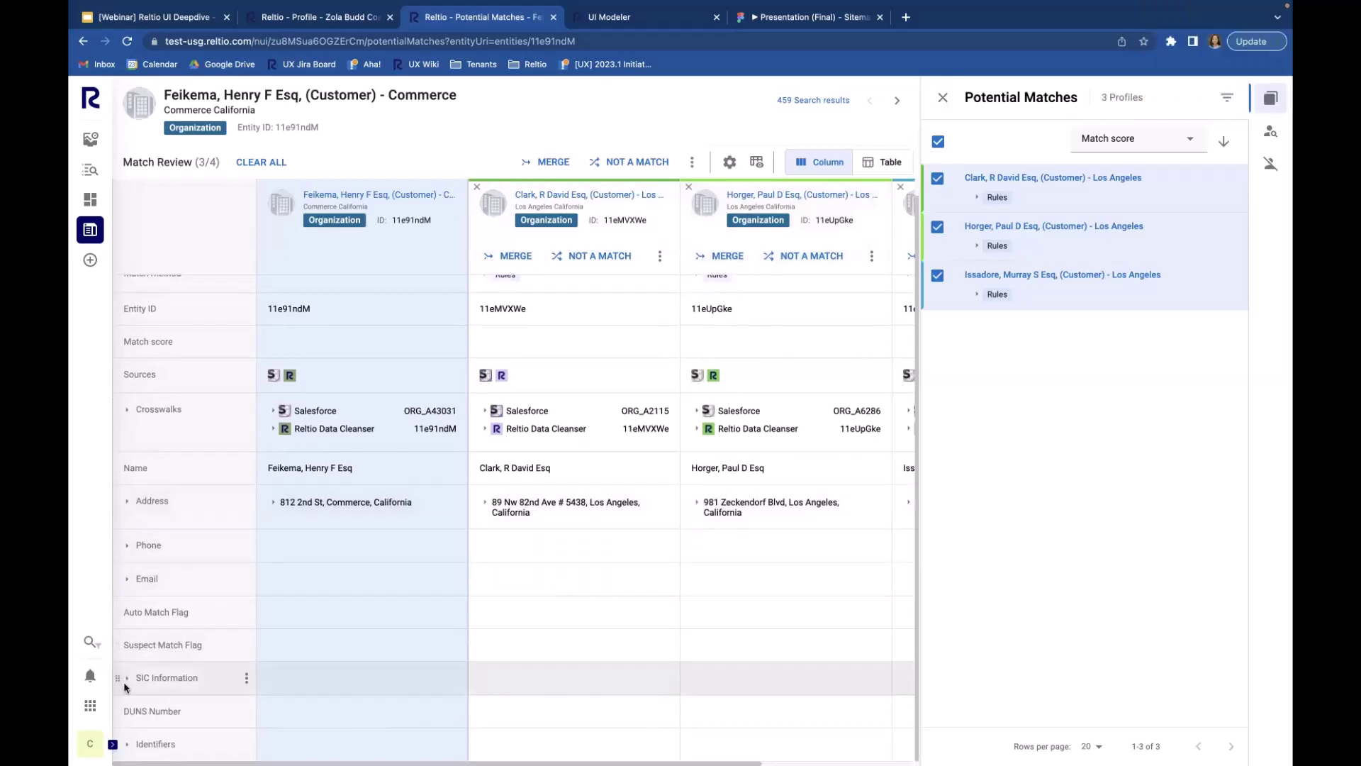
{"action": "left_click", "coordinate": [127, 745]}
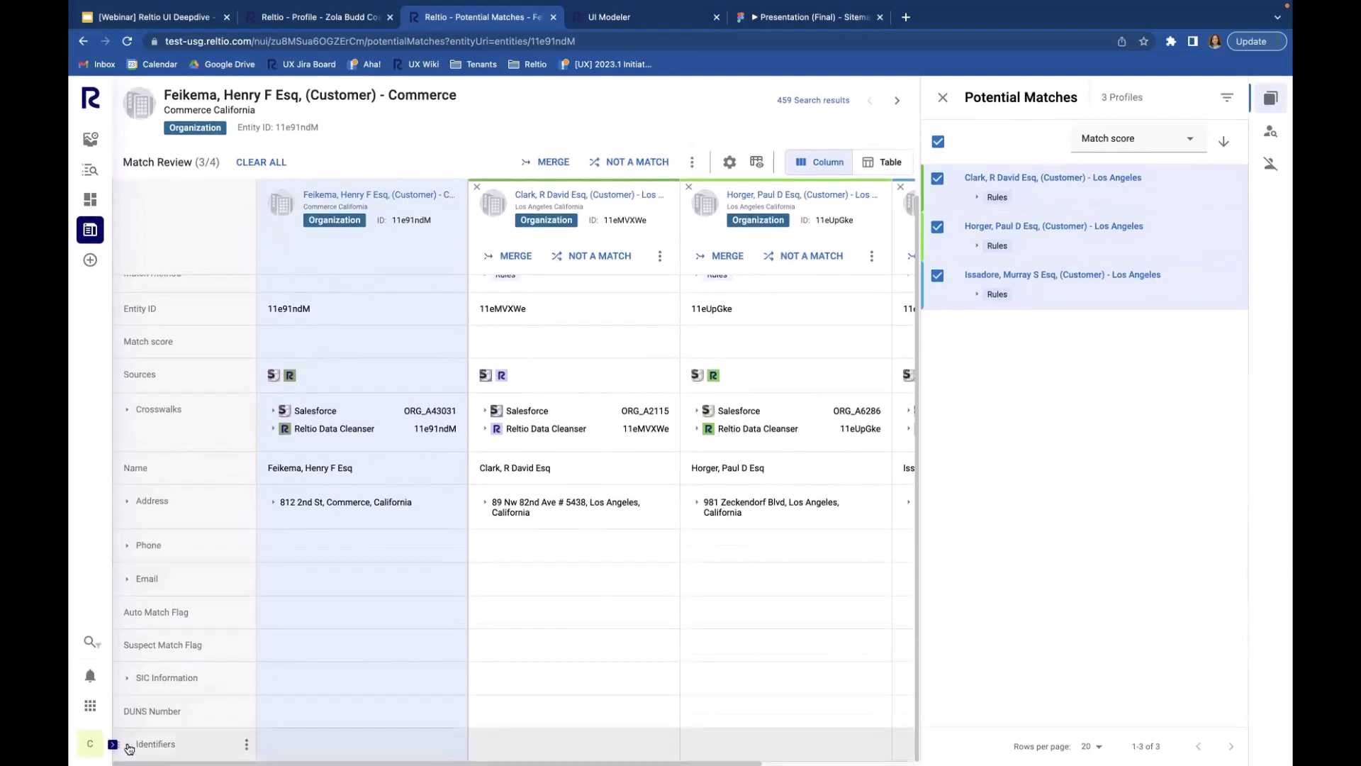
{"action": "left_click", "coordinate": [896, 100]}
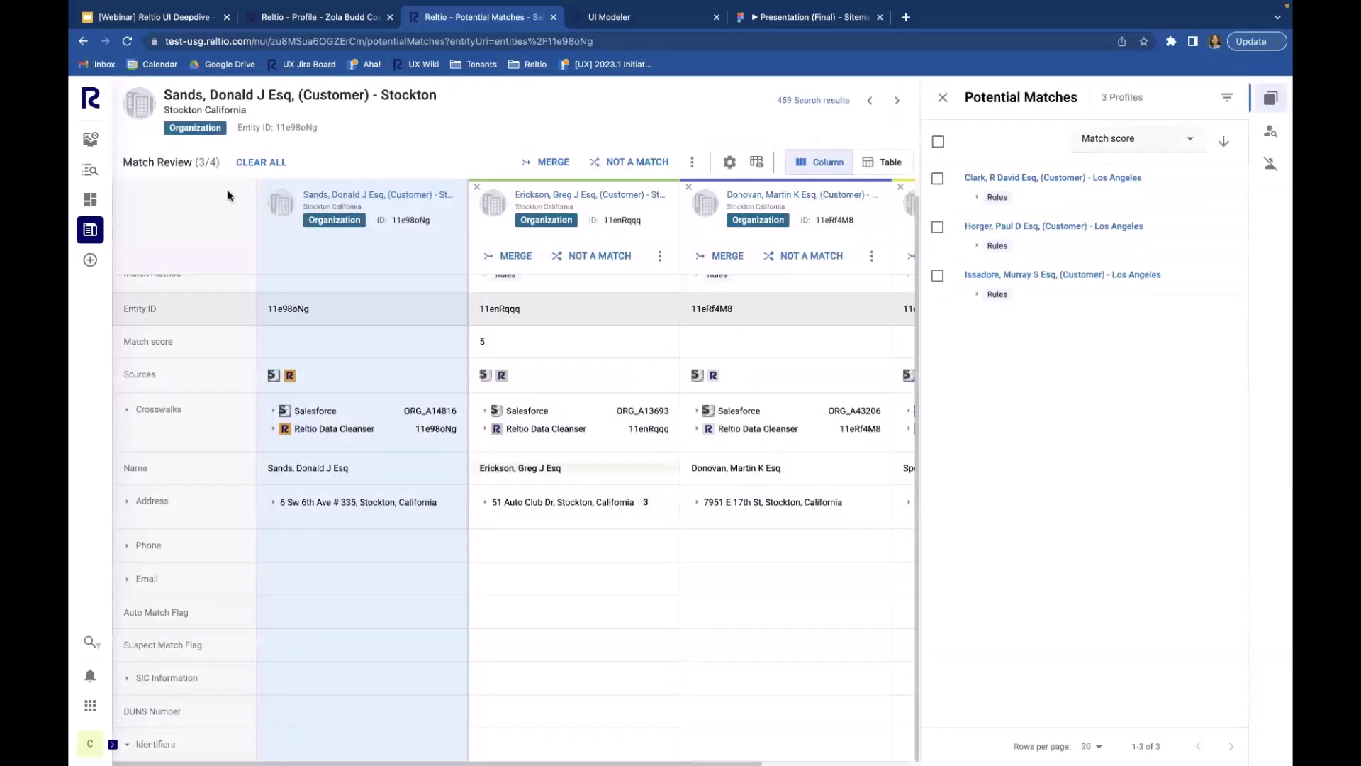
{"action": "mouse_move", "coordinate": [90, 230]}
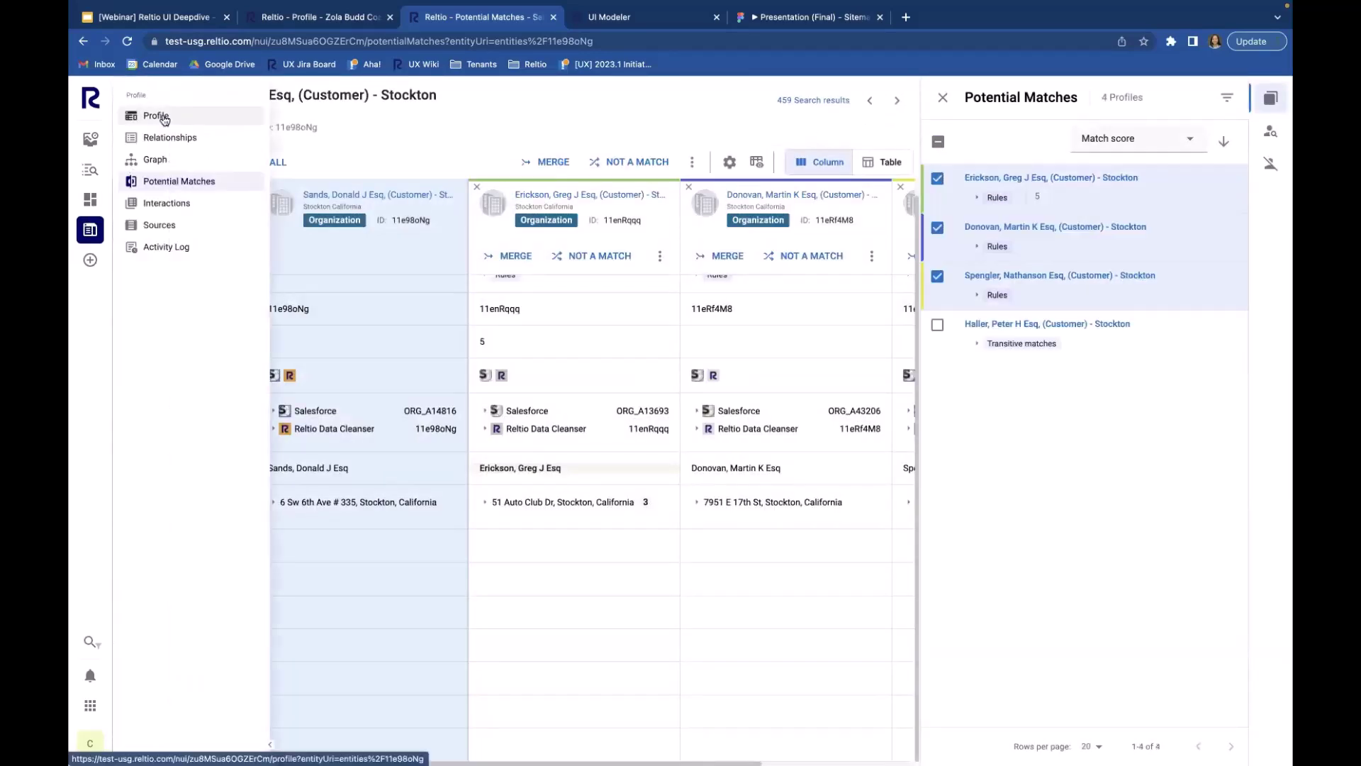
{"action": "left_click", "coordinate": [156, 116]}
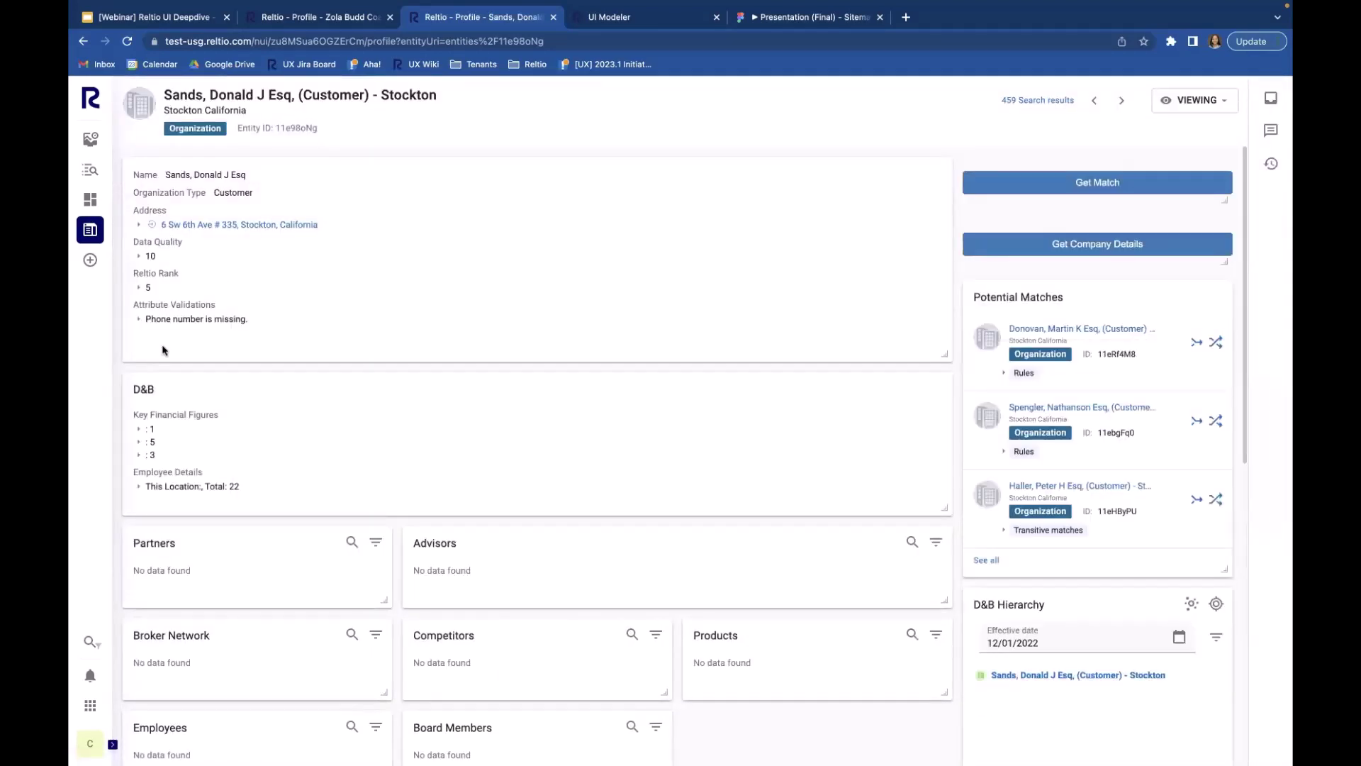
{"action": "scroll", "coordinate": [163, 350], "scroll_direction": "down", "scroll_amount": 3}
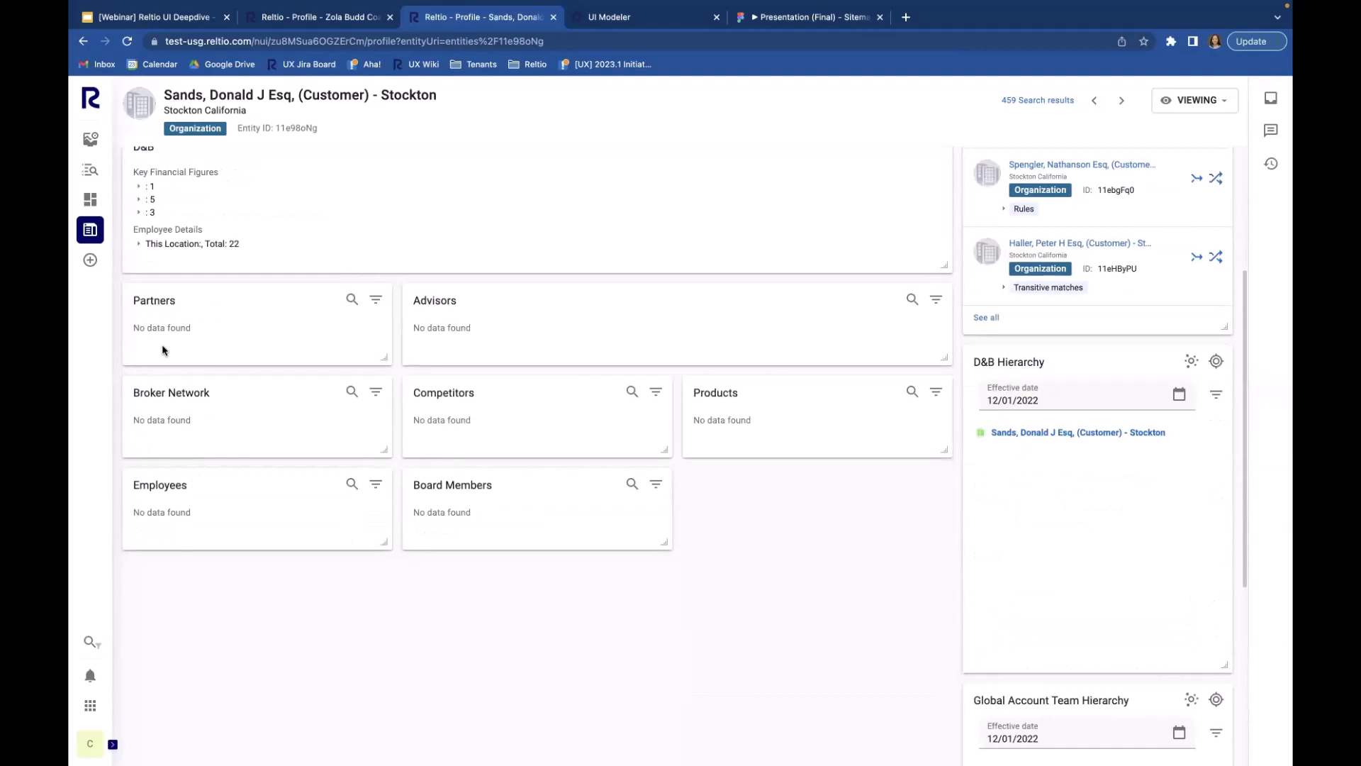
{"action": "scroll", "coordinate": [162, 349], "scroll_direction": "down", "scroll_amount": 5}
{"action": "scroll", "coordinate": [163, 349], "scroll_direction": "up", "scroll_amount": 8}
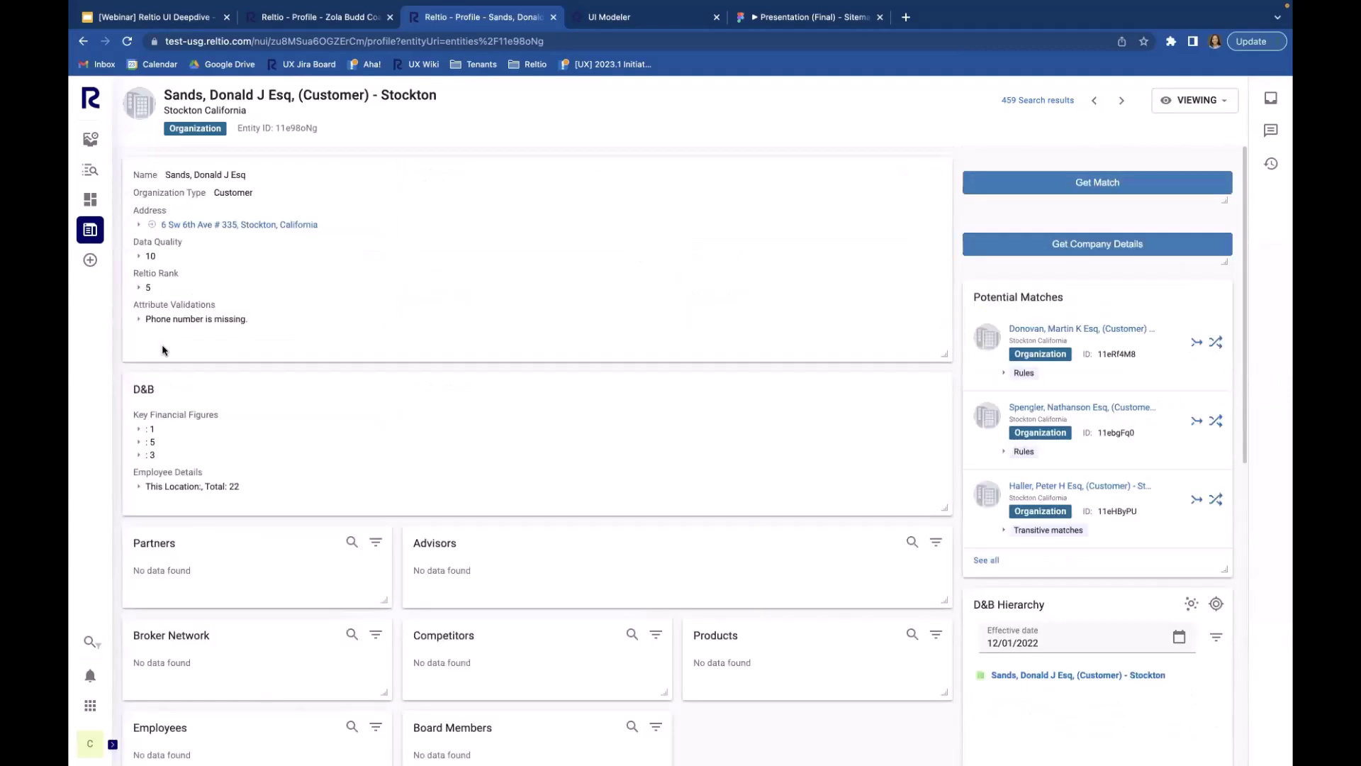
{"action": "left_click", "coordinate": [139, 319]}
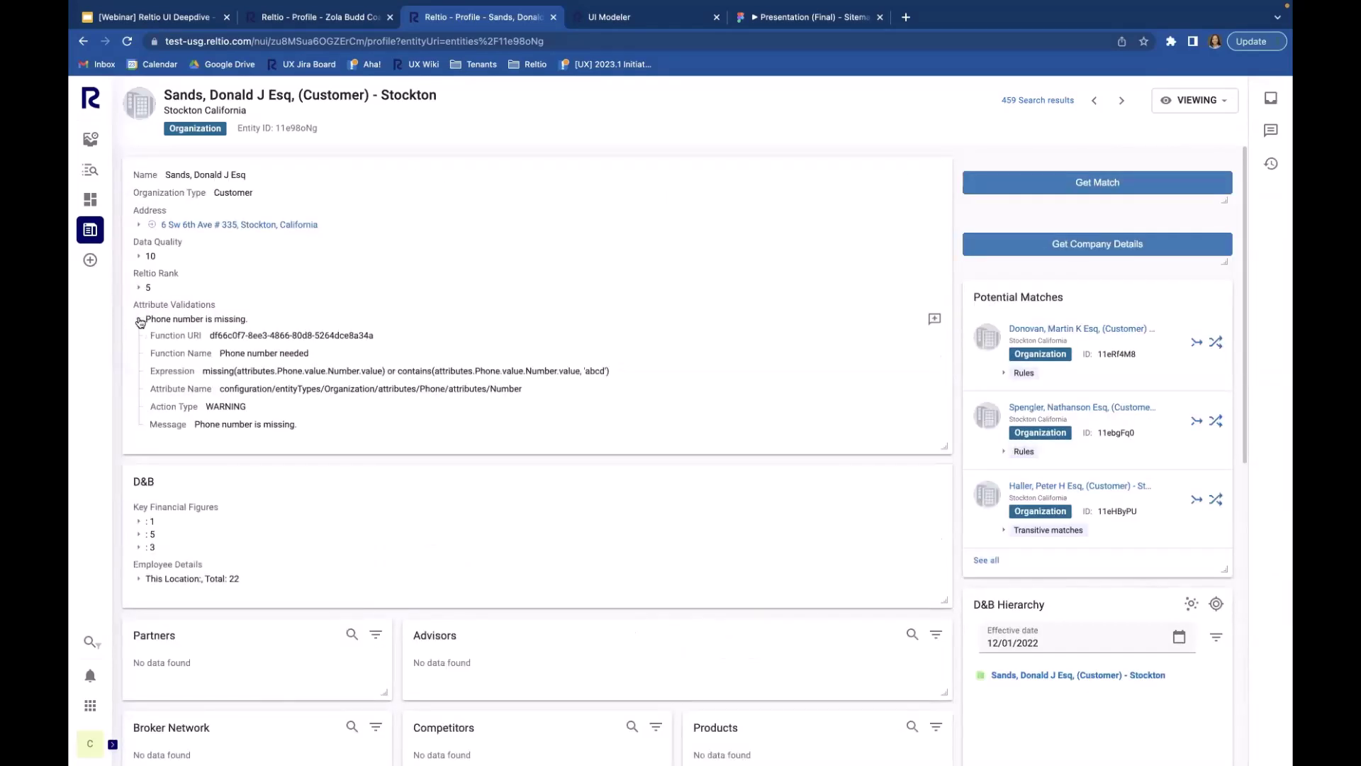
{"action": "left_click", "coordinate": [139, 320]}
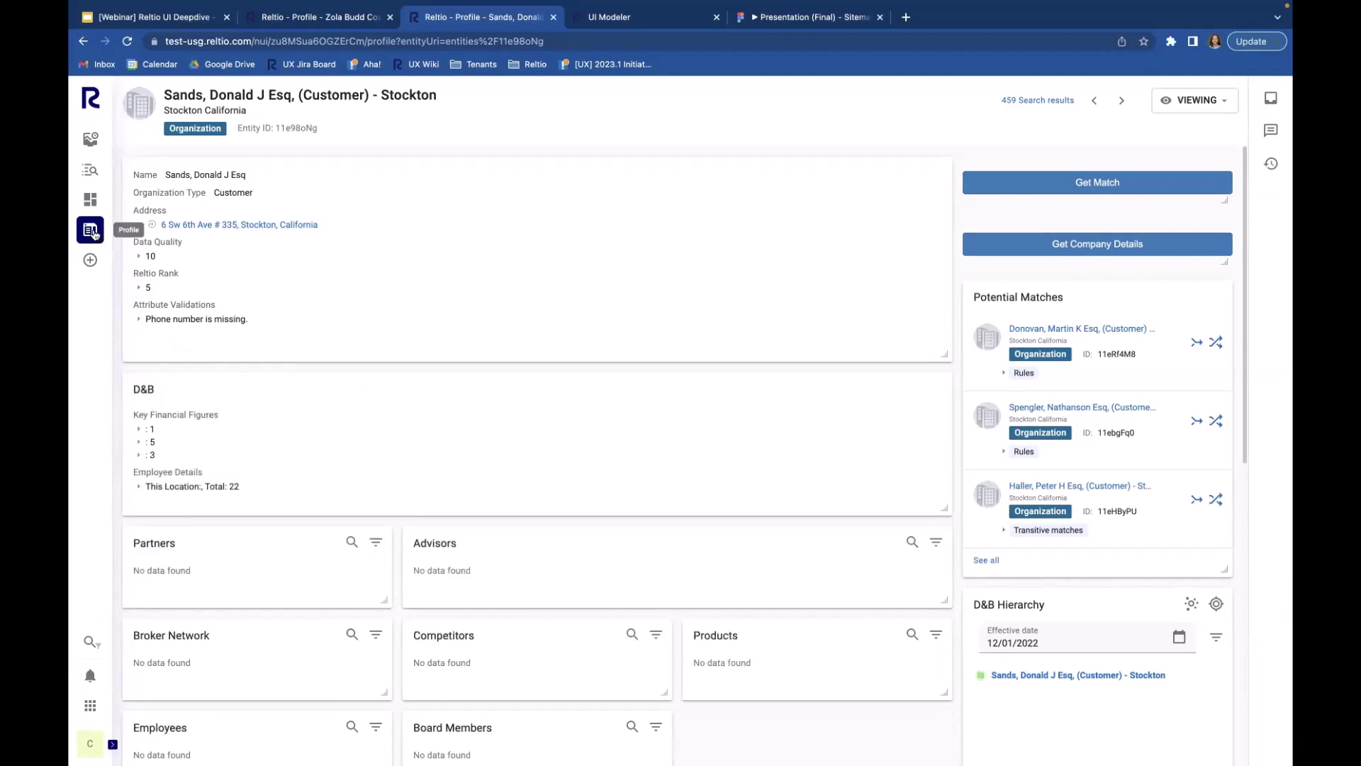
{"action": "left_click", "coordinate": [90, 229]}
{"action": "left_click", "coordinate": [174, 181]}
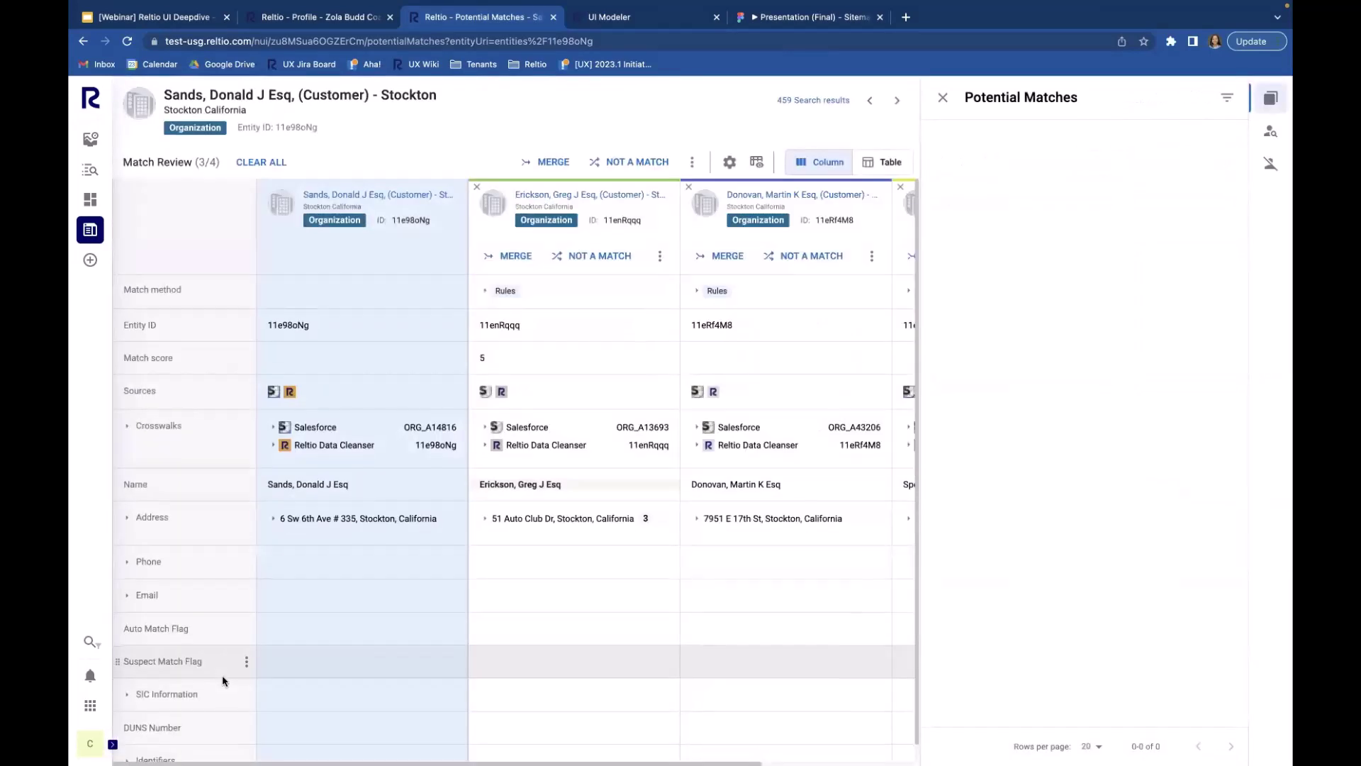
Step: Move the Identifiers row up to sit between Match method and Entity ID in the Stockton comparison grid
{"action": "scroll", "coordinate": [223, 675], "scroll_direction": "down", "scroll_amount": 1}
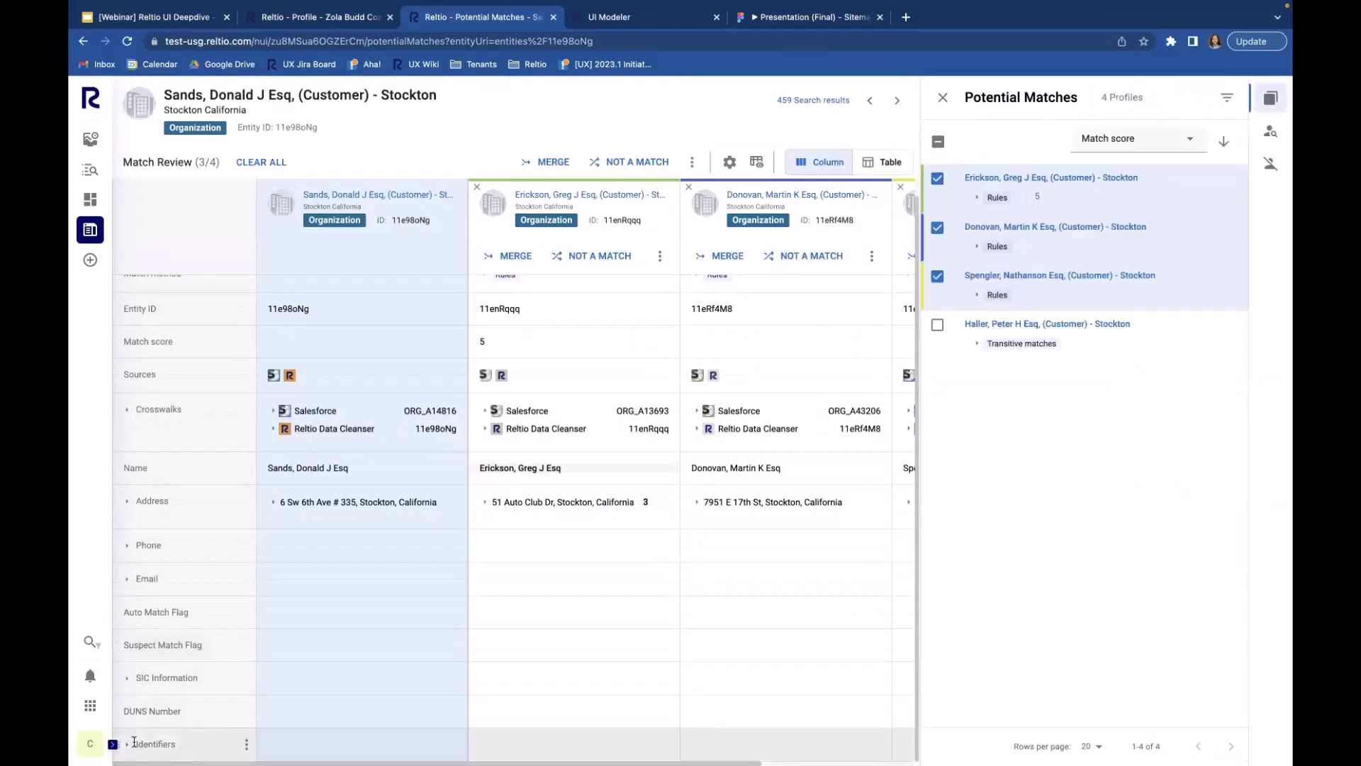
{"action": "left_click_drag", "start_coordinate": [119, 744], "coordinate": [127, 330]}
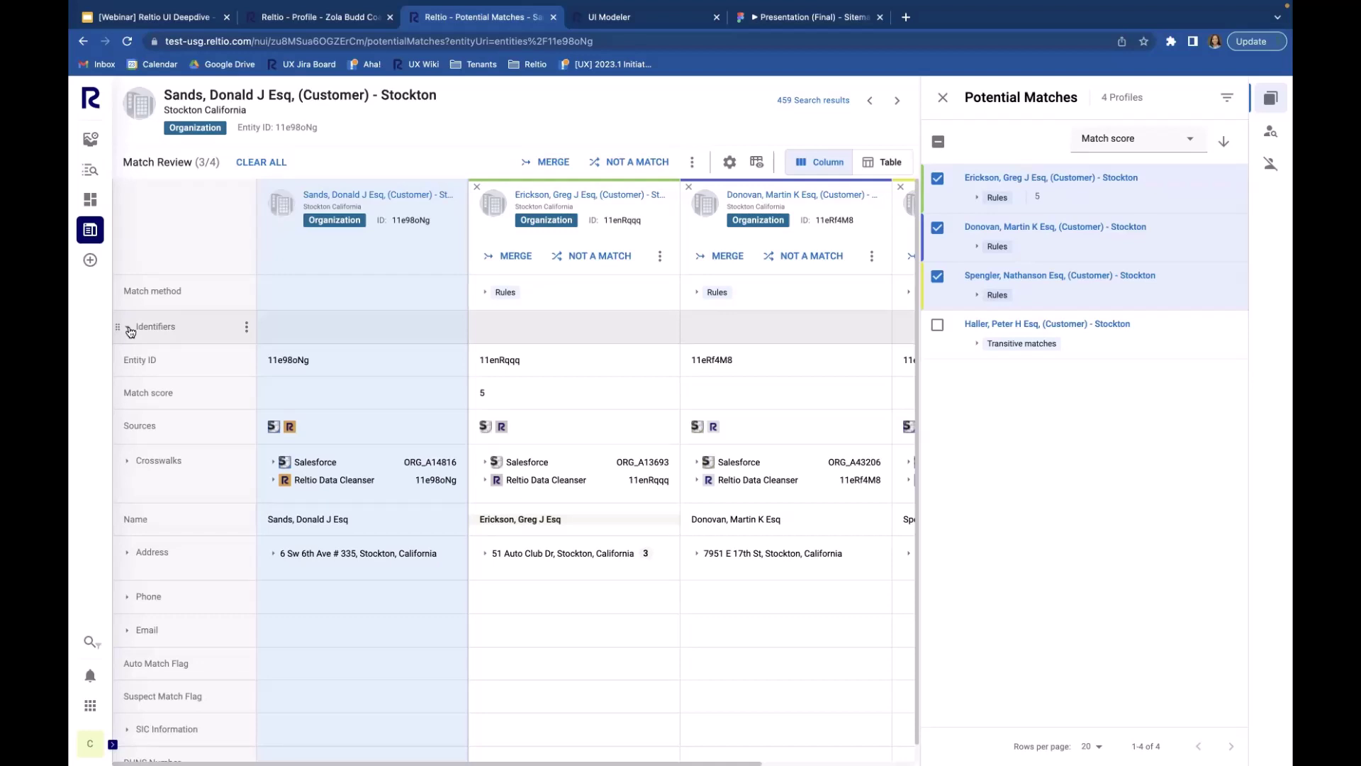
Step: Hide the Identifiers and match attribute rows, leaving Match method, Entity ID, Match score, Sources and Crosswalks
{"action": "scroll", "coordinate": [176, 520], "scroll_direction": "down", "scroll_amount": 1}
{"action": "scroll", "coordinate": [176, 519], "scroll_direction": "up", "scroll_amount": 1}
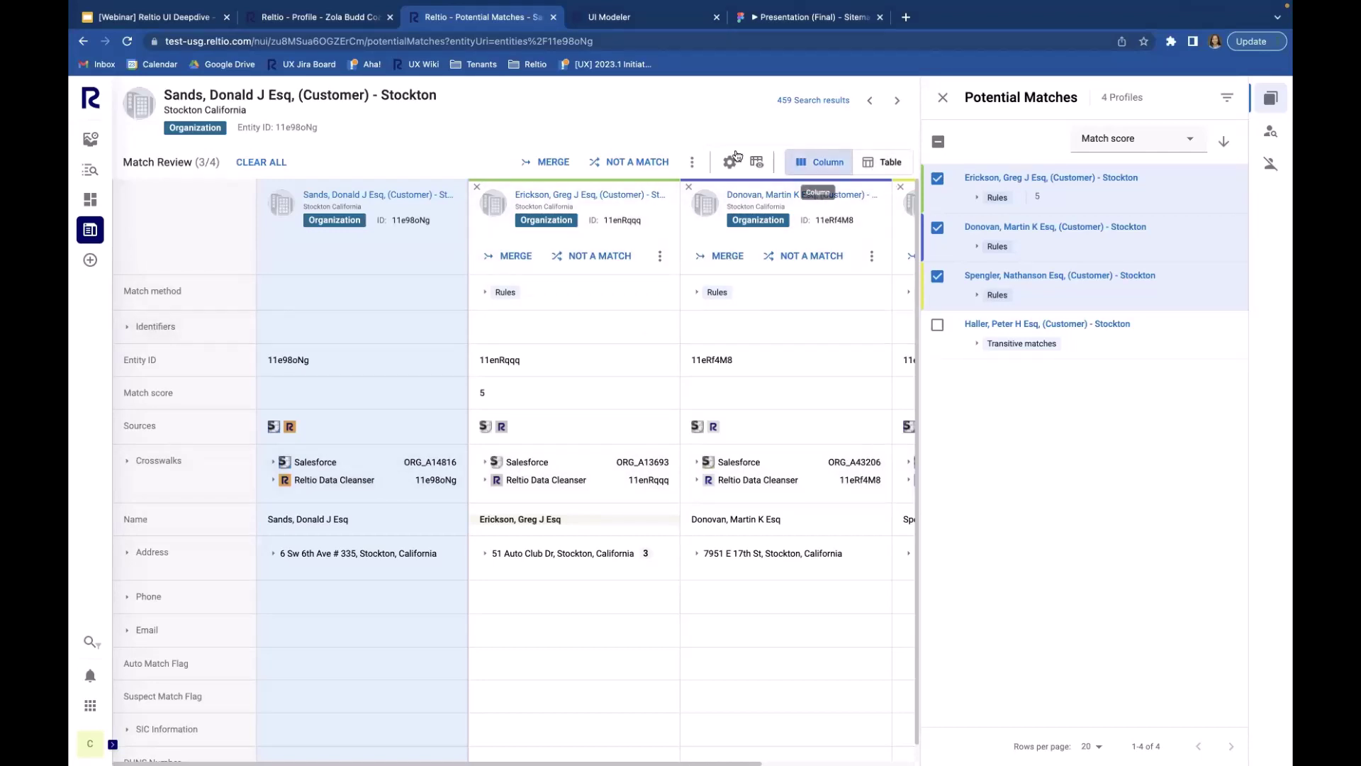
{"action": "left_click", "coordinate": [757, 163]}
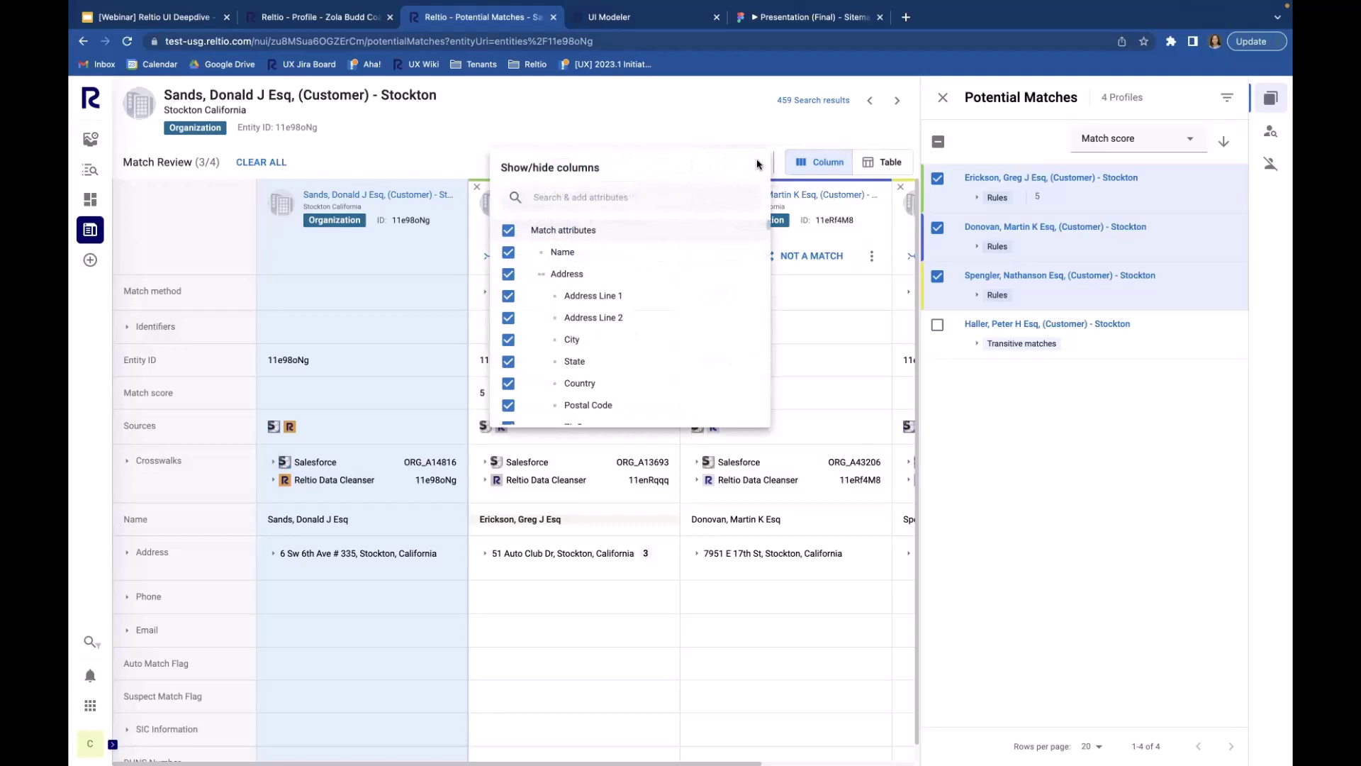
{"action": "type", "text": "identi"}
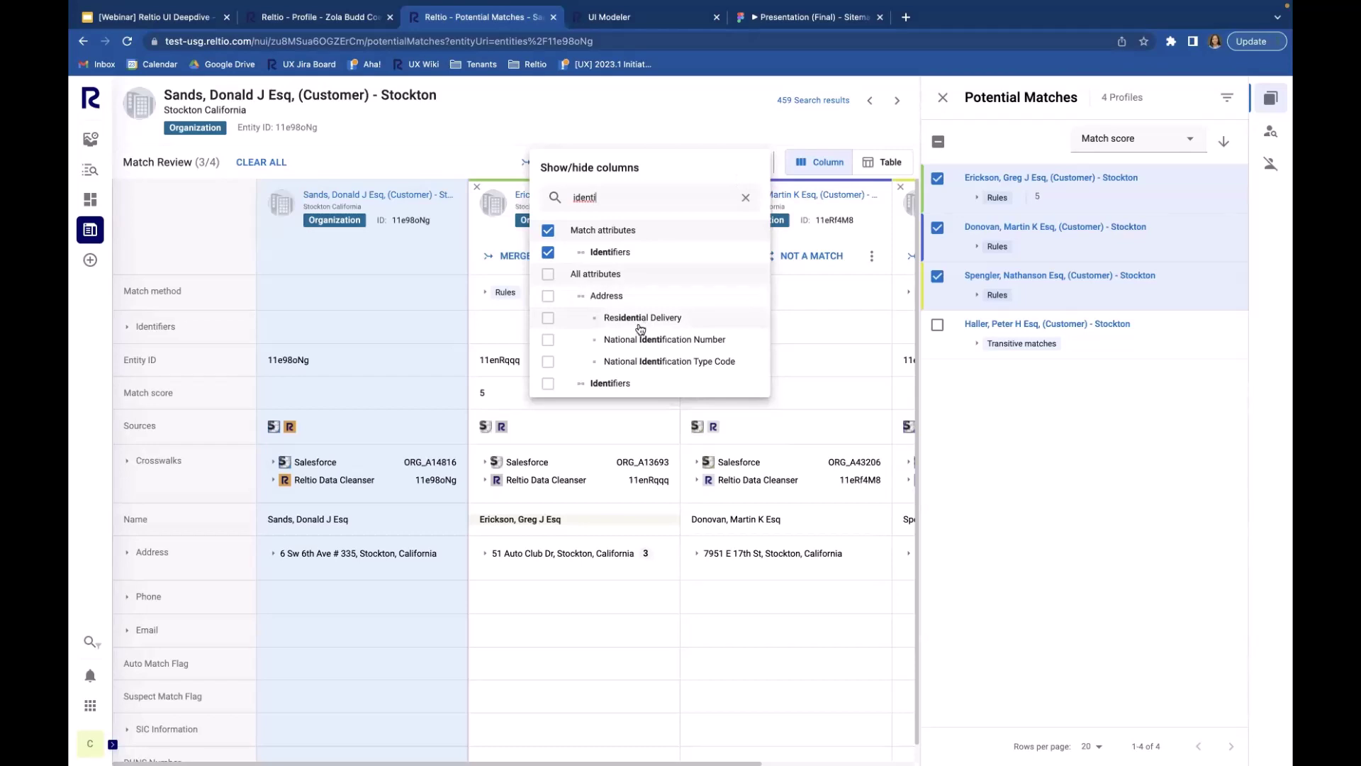
{"action": "left_click", "coordinate": [549, 384]}
{"action": "left_click", "coordinate": [608, 386]}
{"action": "left_click", "coordinate": [552, 229]}
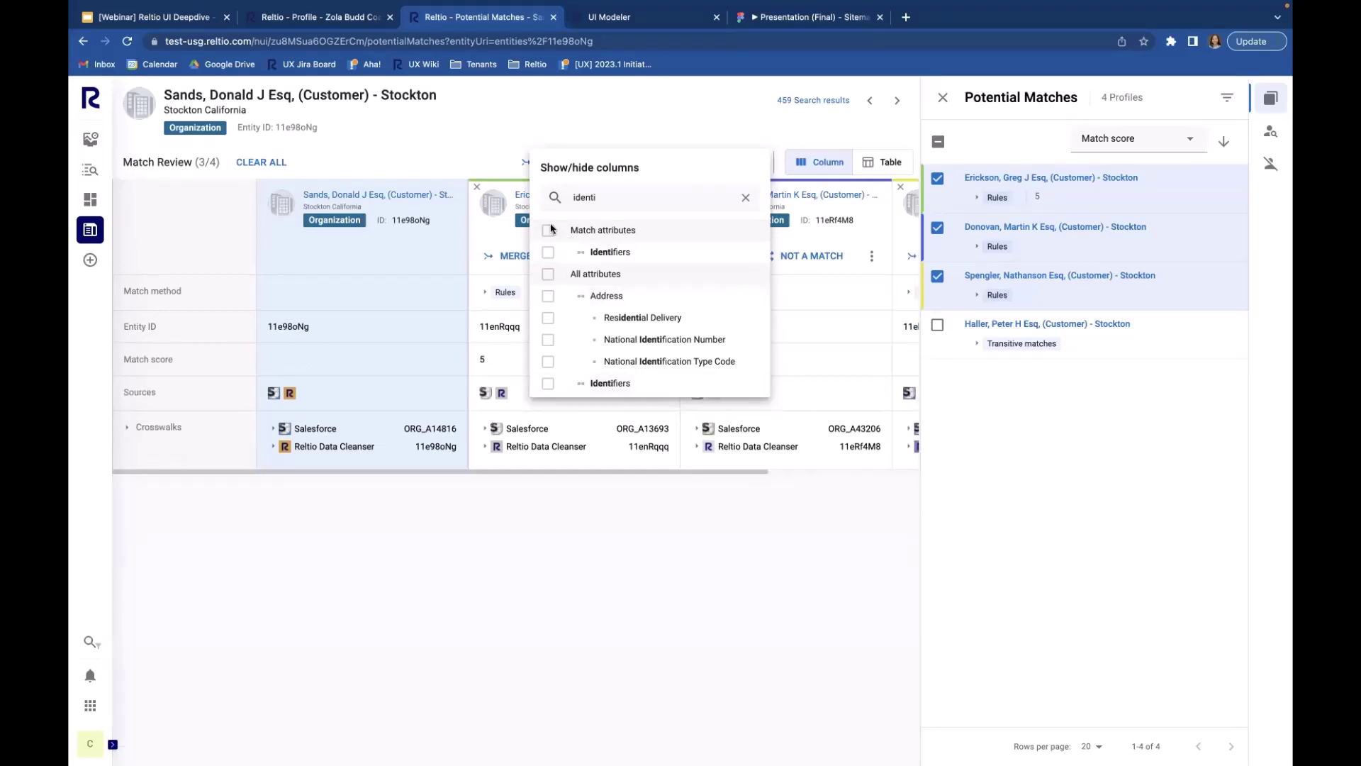
{"action": "left_click", "coordinate": [471, 128]}
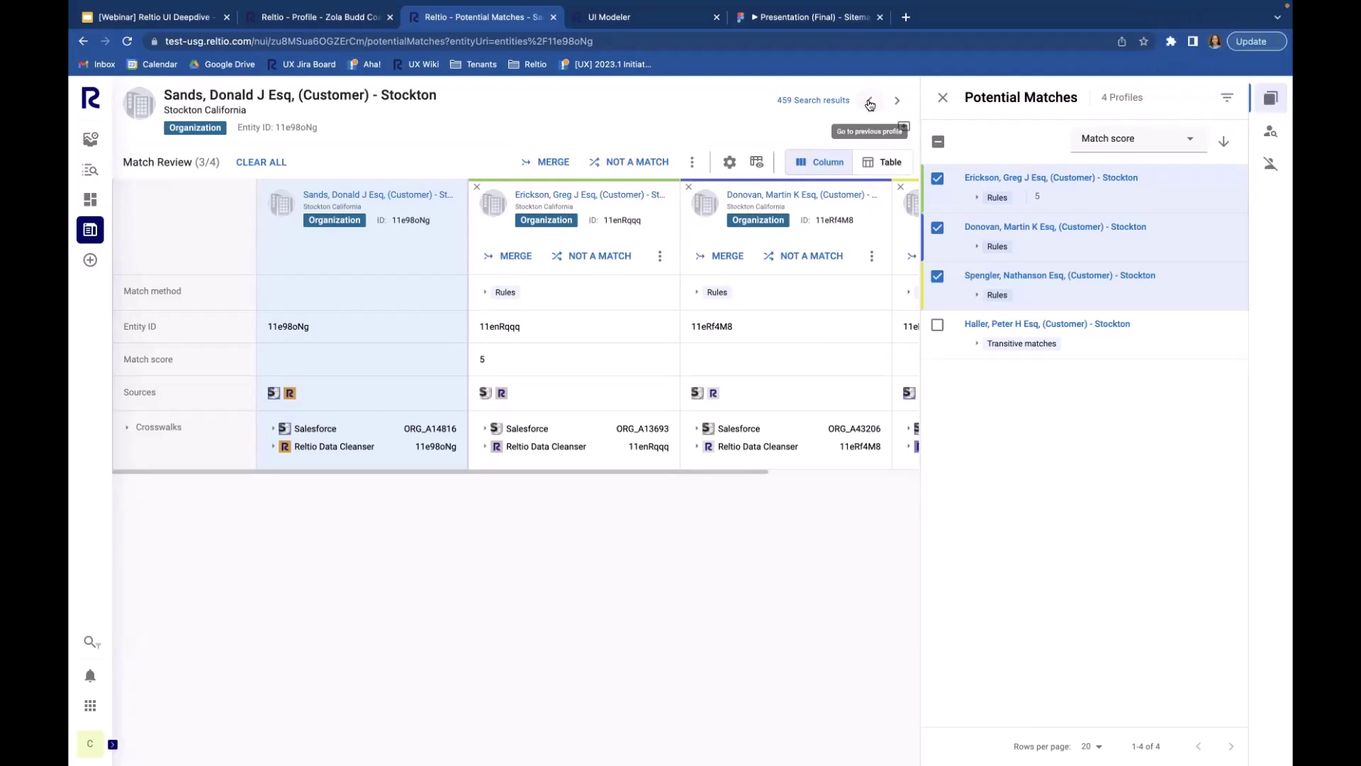
Step: Open the Profile stats dashboard and browse its trend chart, Activity log, address and bar charts
{"action": "left_click", "coordinate": [90, 140]}
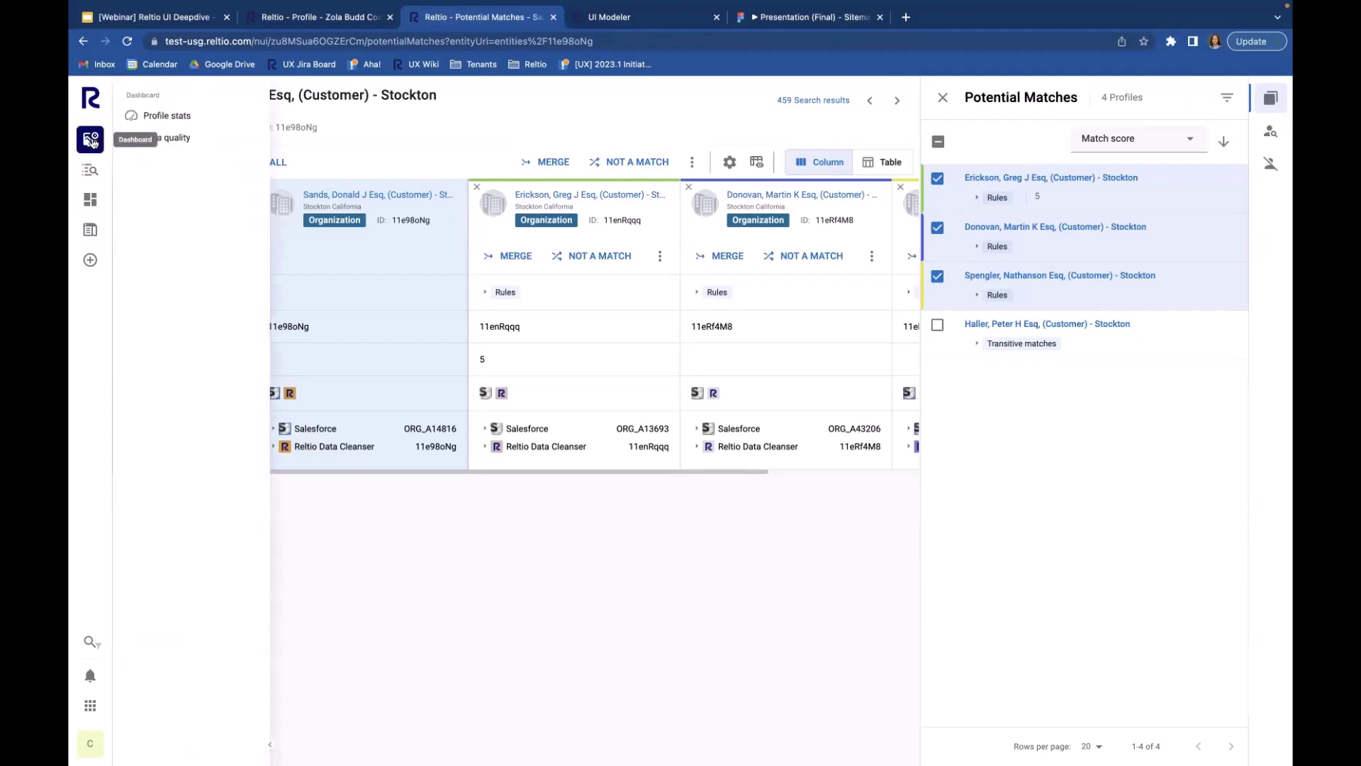
{"action": "left_click", "coordinate": [166, 115]}
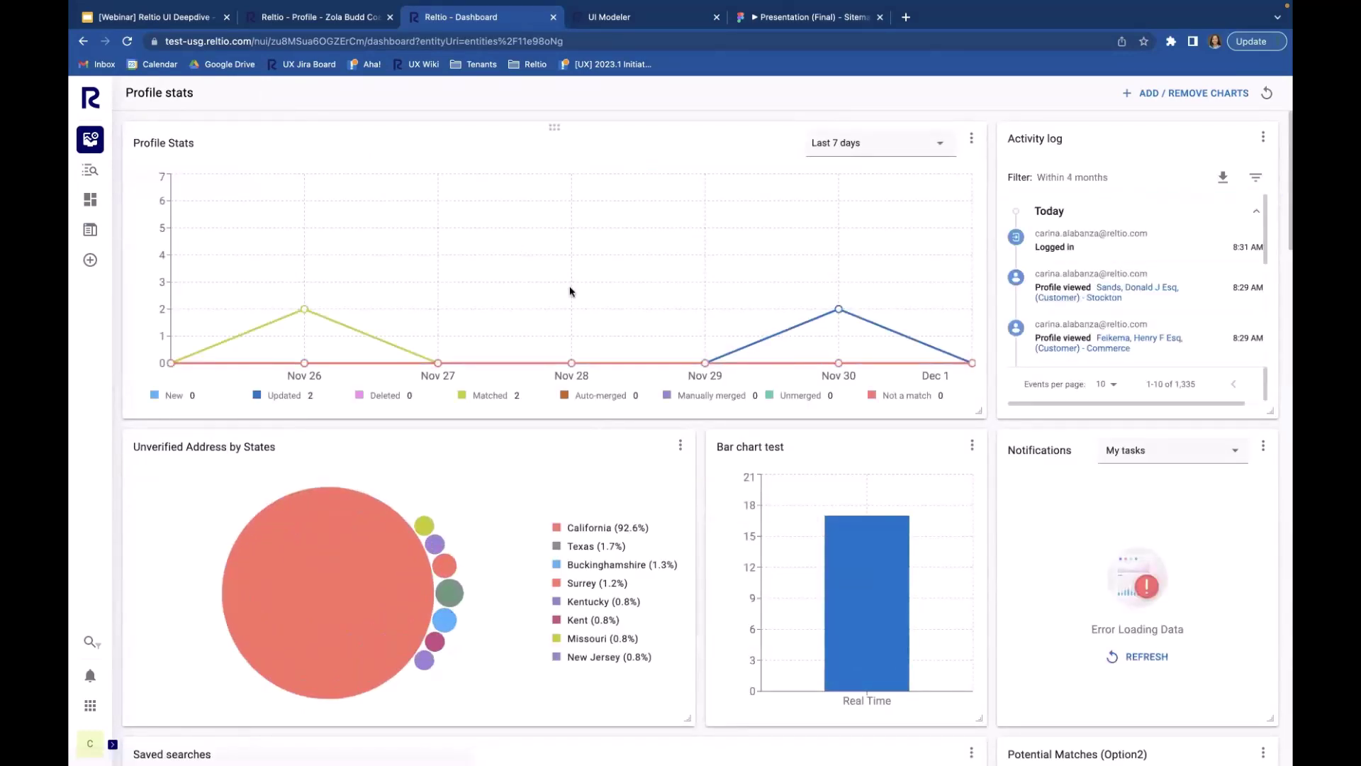
{"action": "mouse_move", "coordinate": [573, 291]}
{"action": "mouse_move", "coordinate": [849, 512]}
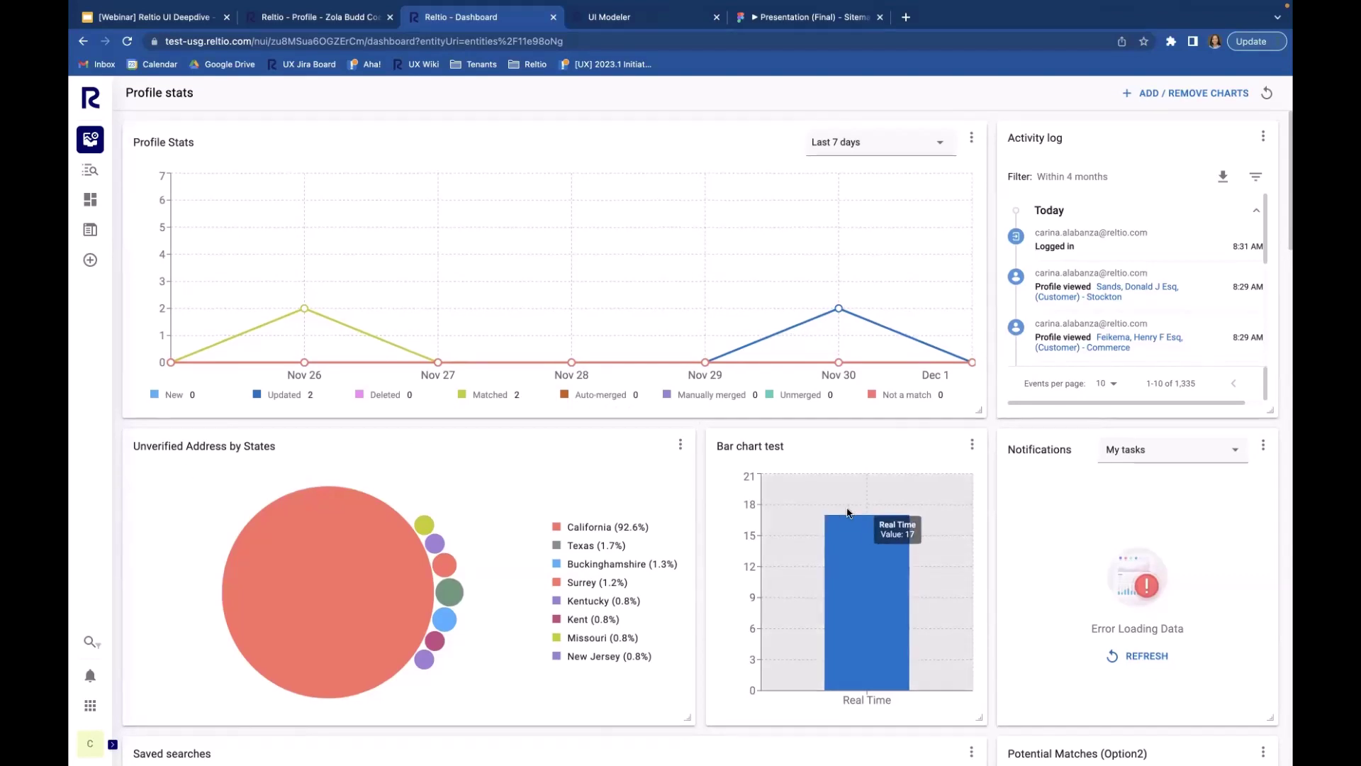
{"action": "scroll", "coordinate": [849, 512], "scroll_direction": "down", "scroll_amount": 3}
{"action": "scroll", "coordinate": [848, 511], "scroll_direction": "up", "scroll_amount": 3}
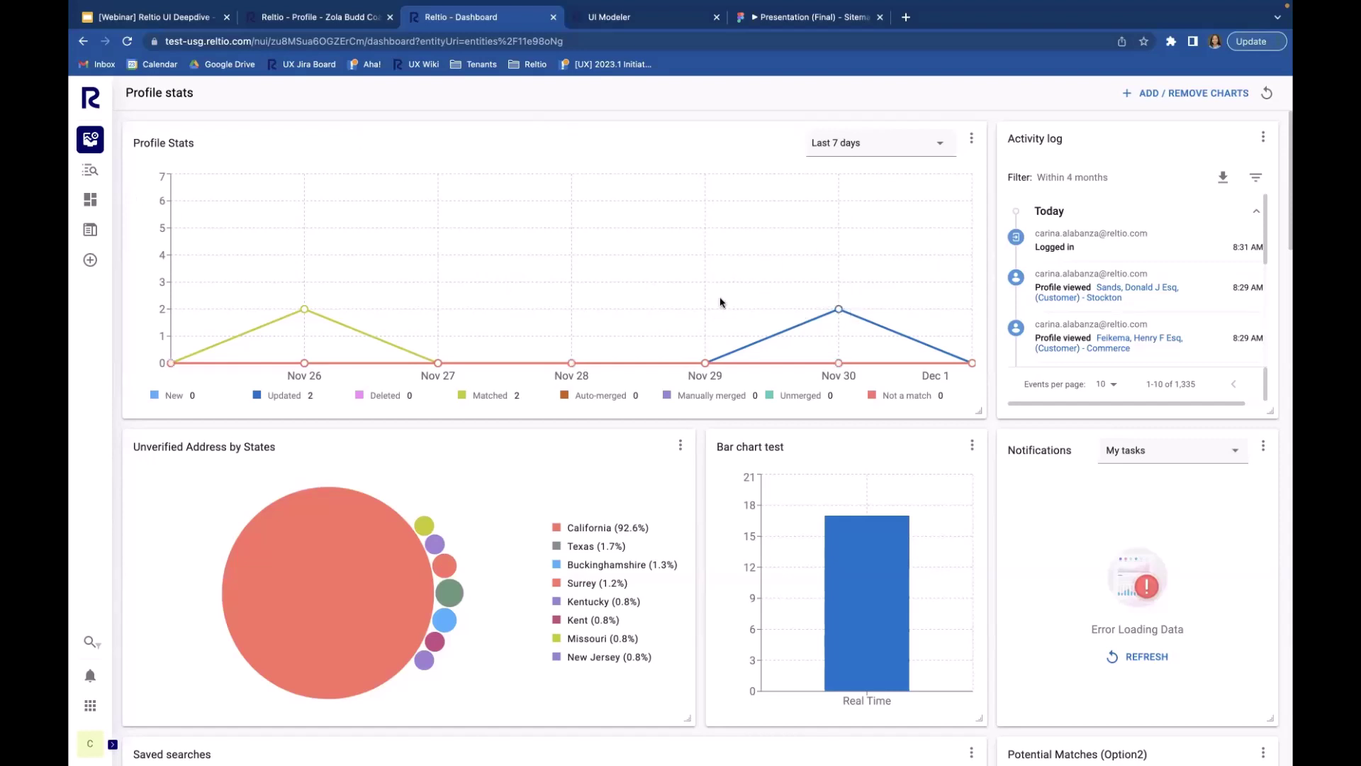
{"action": "scroll", "coordinate": [720, 302], "scroll_direction": "down", "scroll_amount": 4}
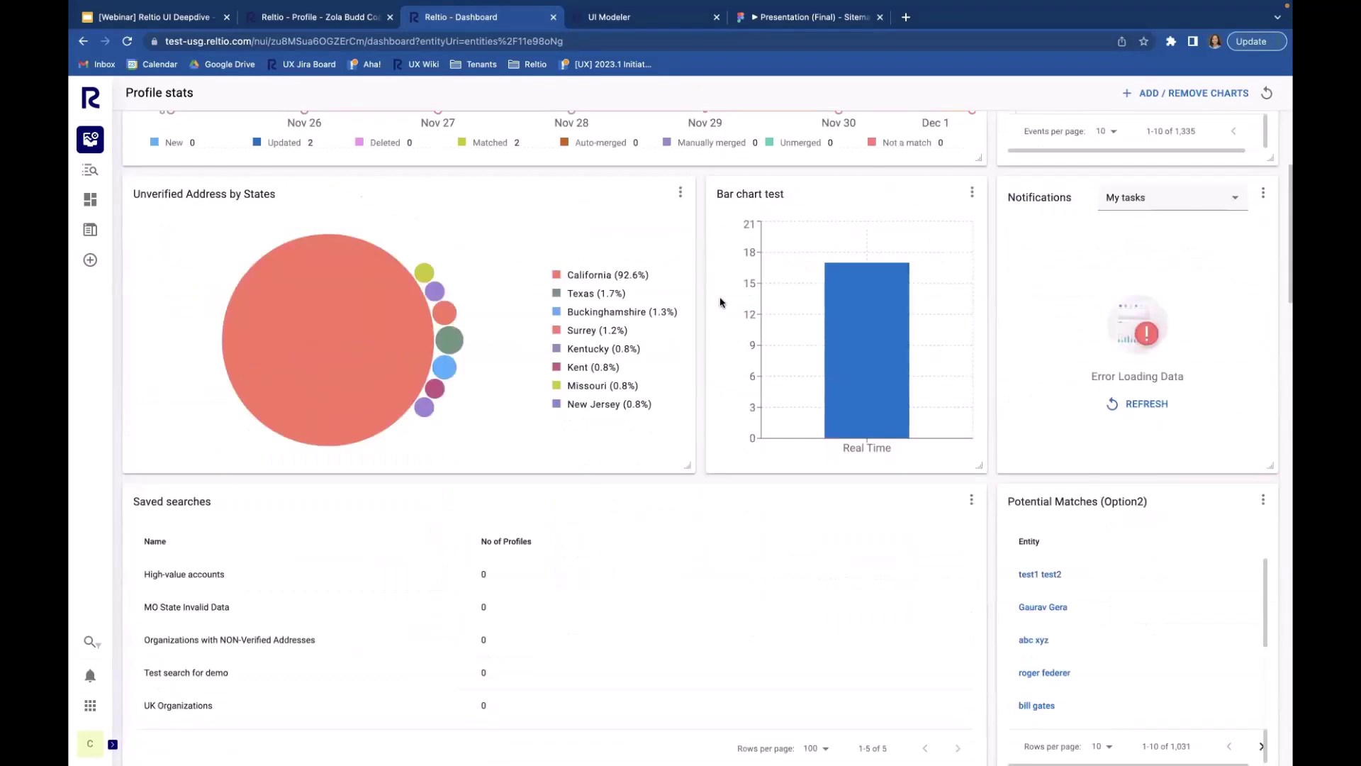
{"action": "scroll", "coordinate": [720, 302], "scroll_direction": "down", "scroll_amount": 4}
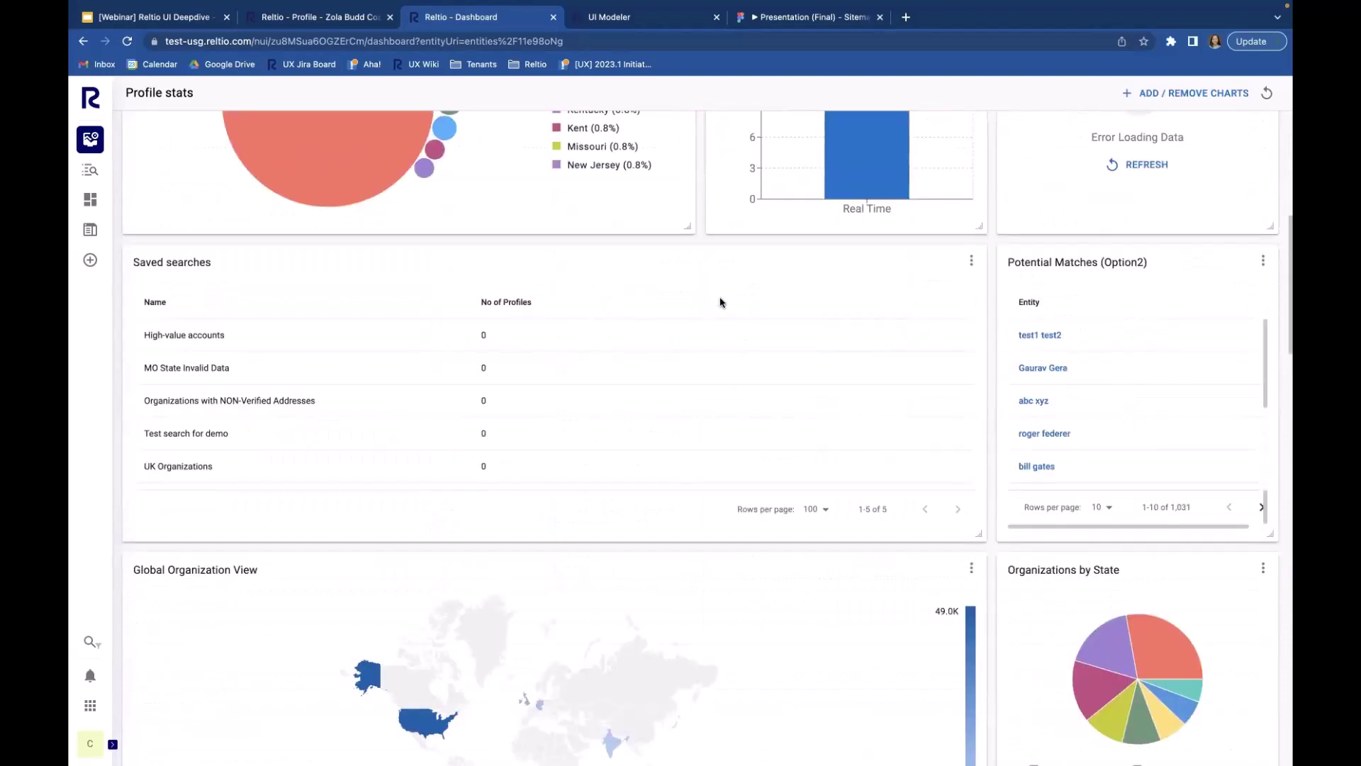
{"action": "scroll", "coordinate": [720, 302], "scroll_direction": "down", "scroll_amount": 12}
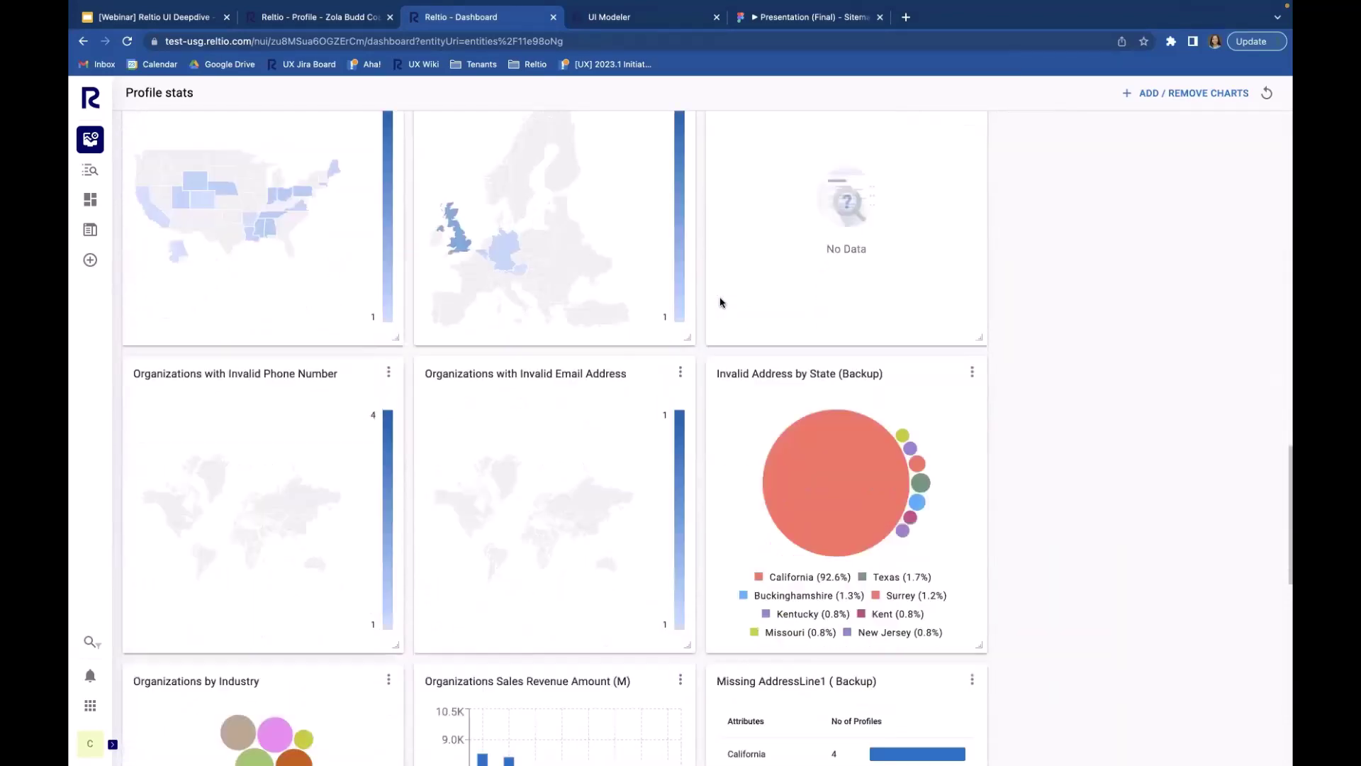
{"action": "scroll", "coordinate": [720, 302], "scroll_direction": "down", "scroll_amount": 3}
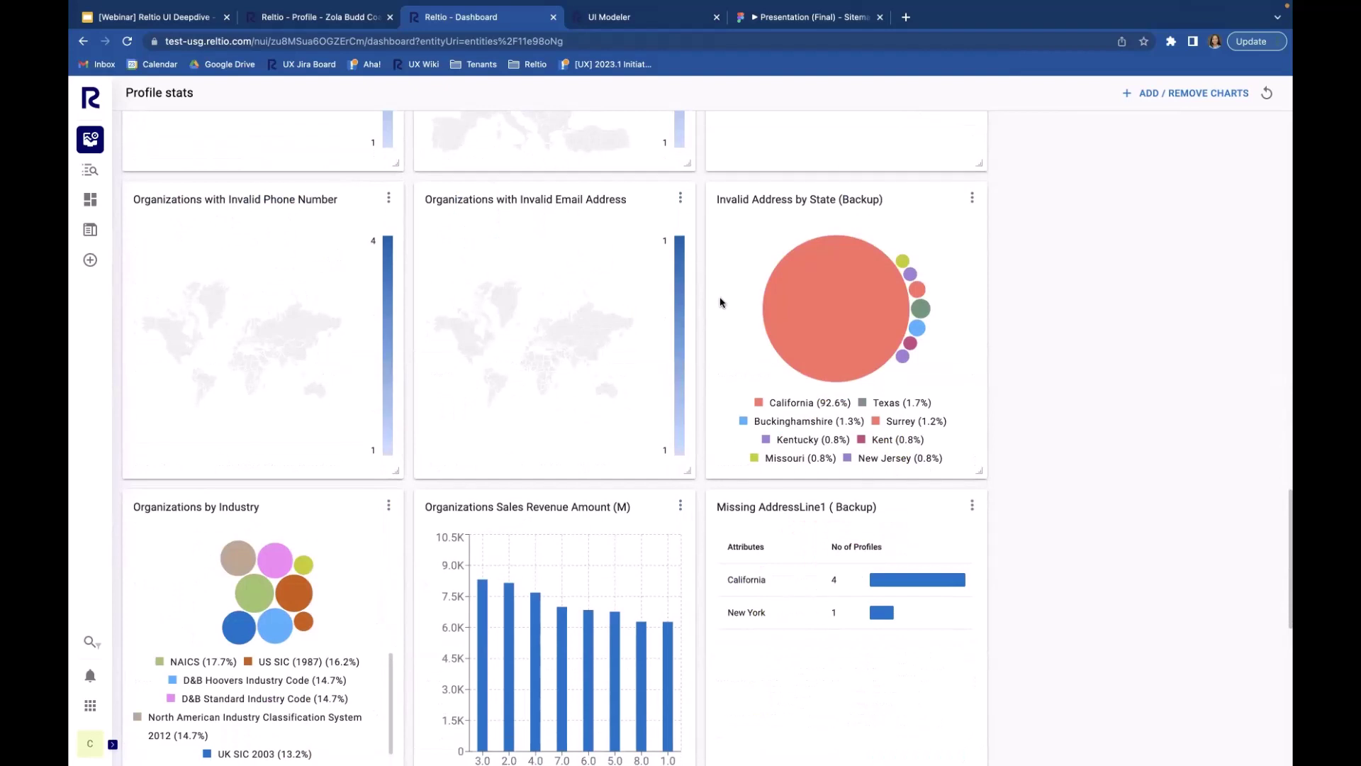
{"action": "scroll", "coordinate": [720, 302], "scroll_direction": "up", "scroll_amount": 15}
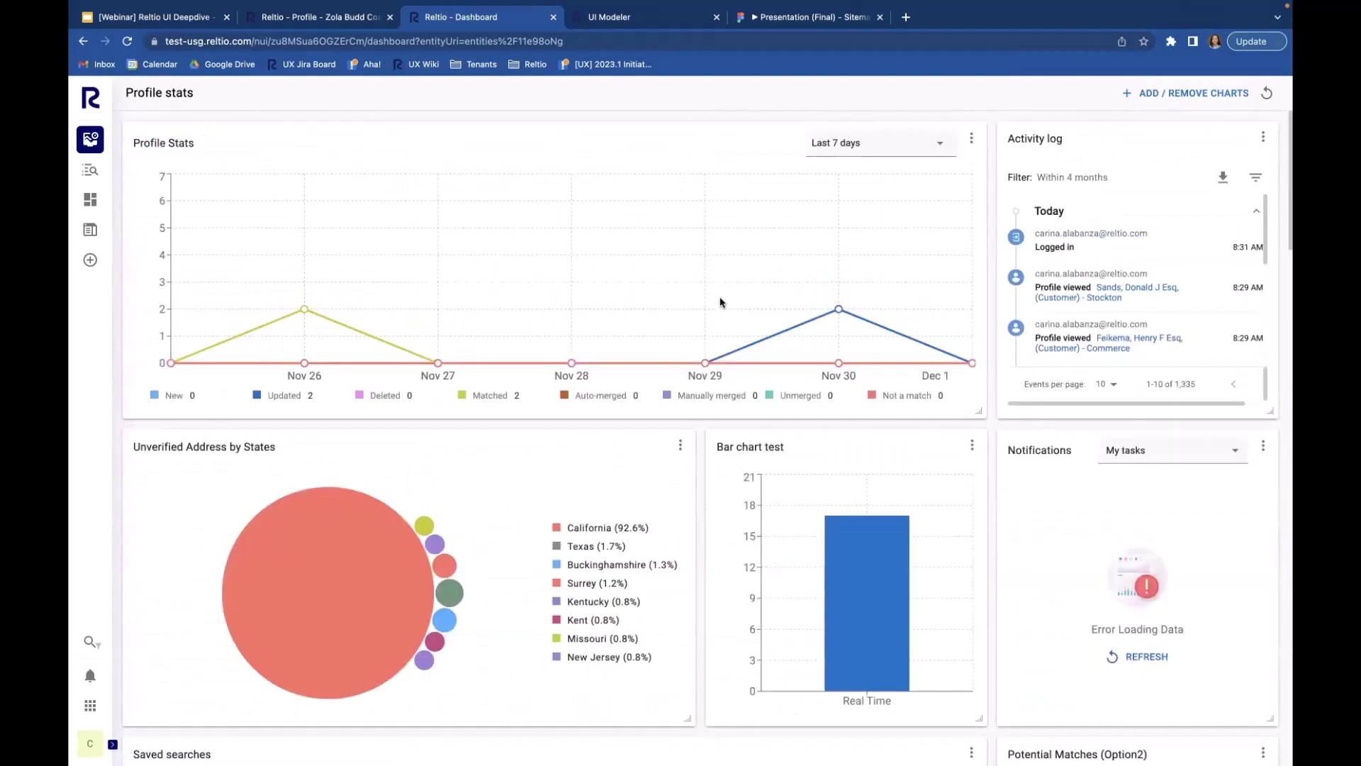
{"action": "mouse_move", "coordinate": [720, 302]}
Step: In UI Modeler, open the Profile statistic layout and delete the Organizations by State pie chart
{"action": "left_click", "coordinate": [671, 16]}
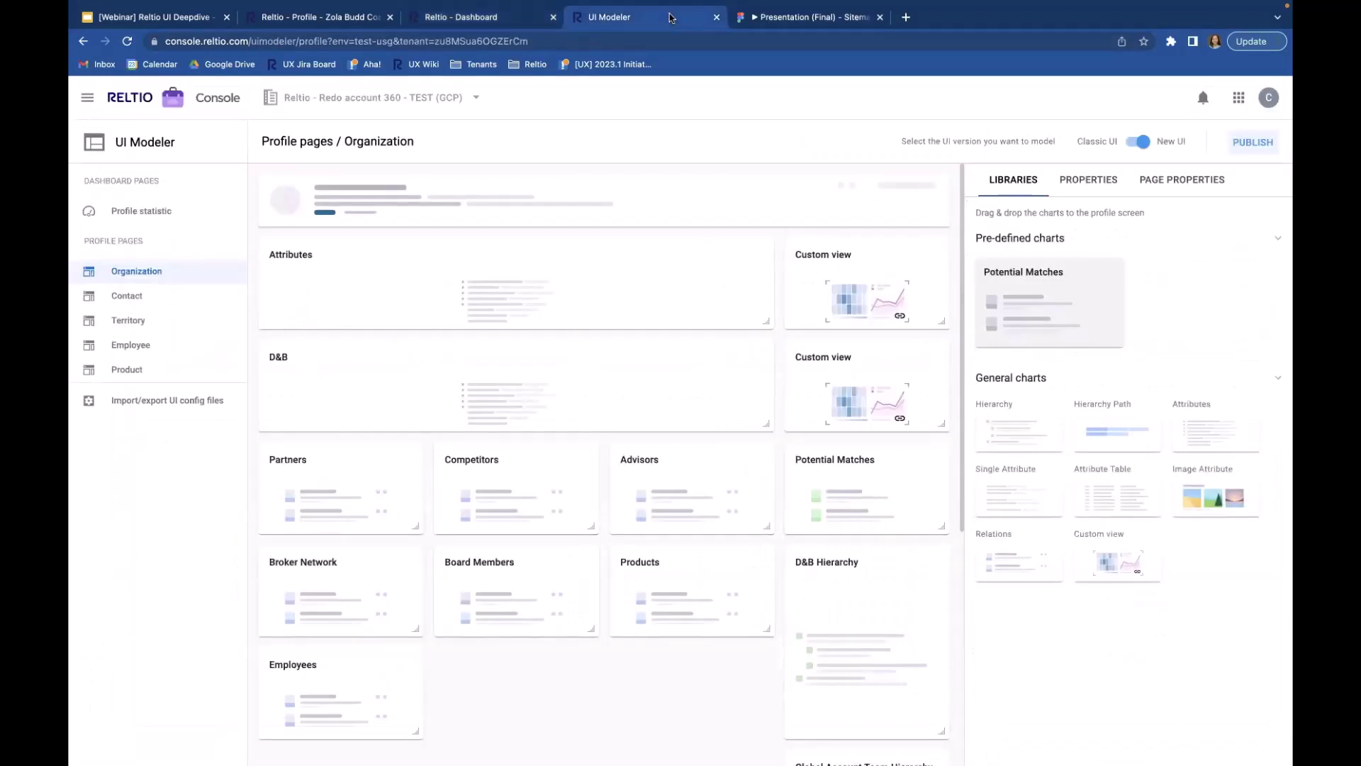
{"action": "left_click", "coordinate": [141, 212]}
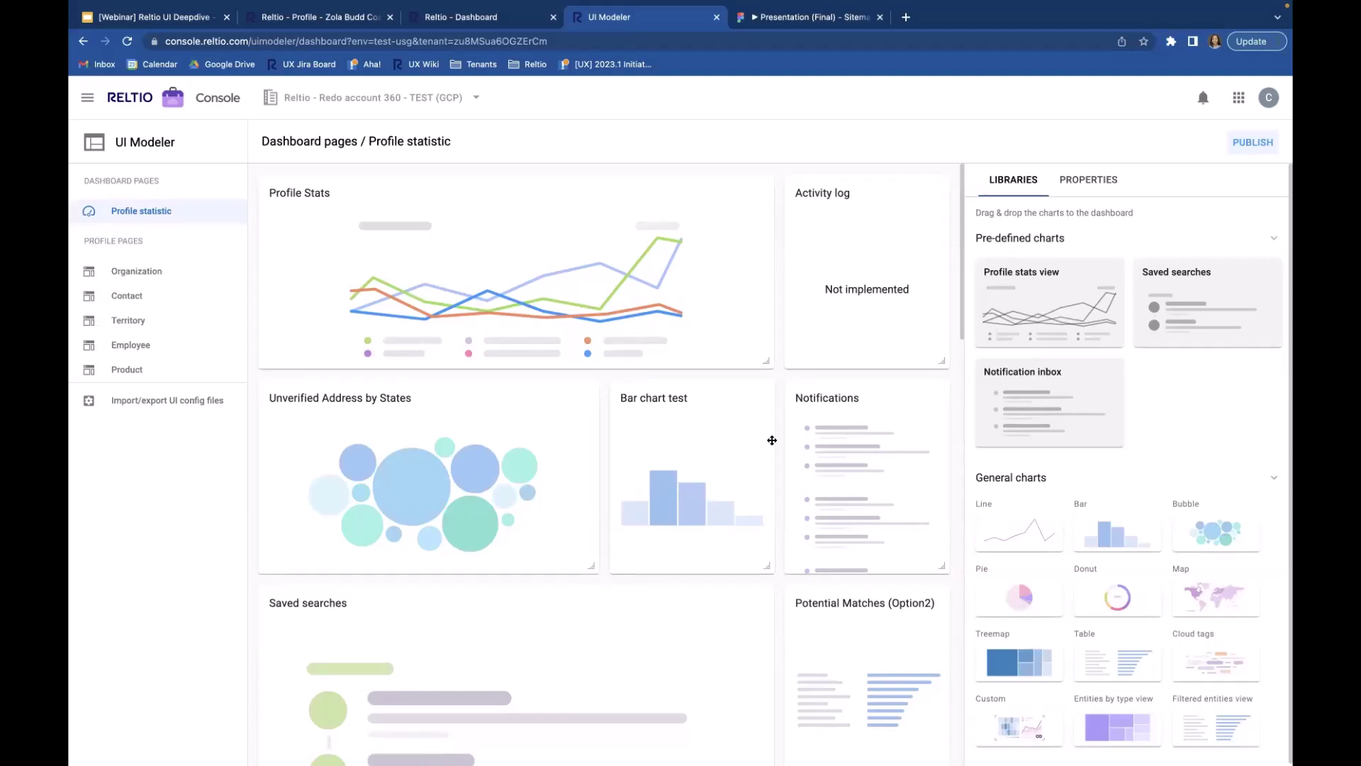
{"action": "scroll", "coordinate": [772, 441], "scroll_direction": "down", "scroll_amount": 2}
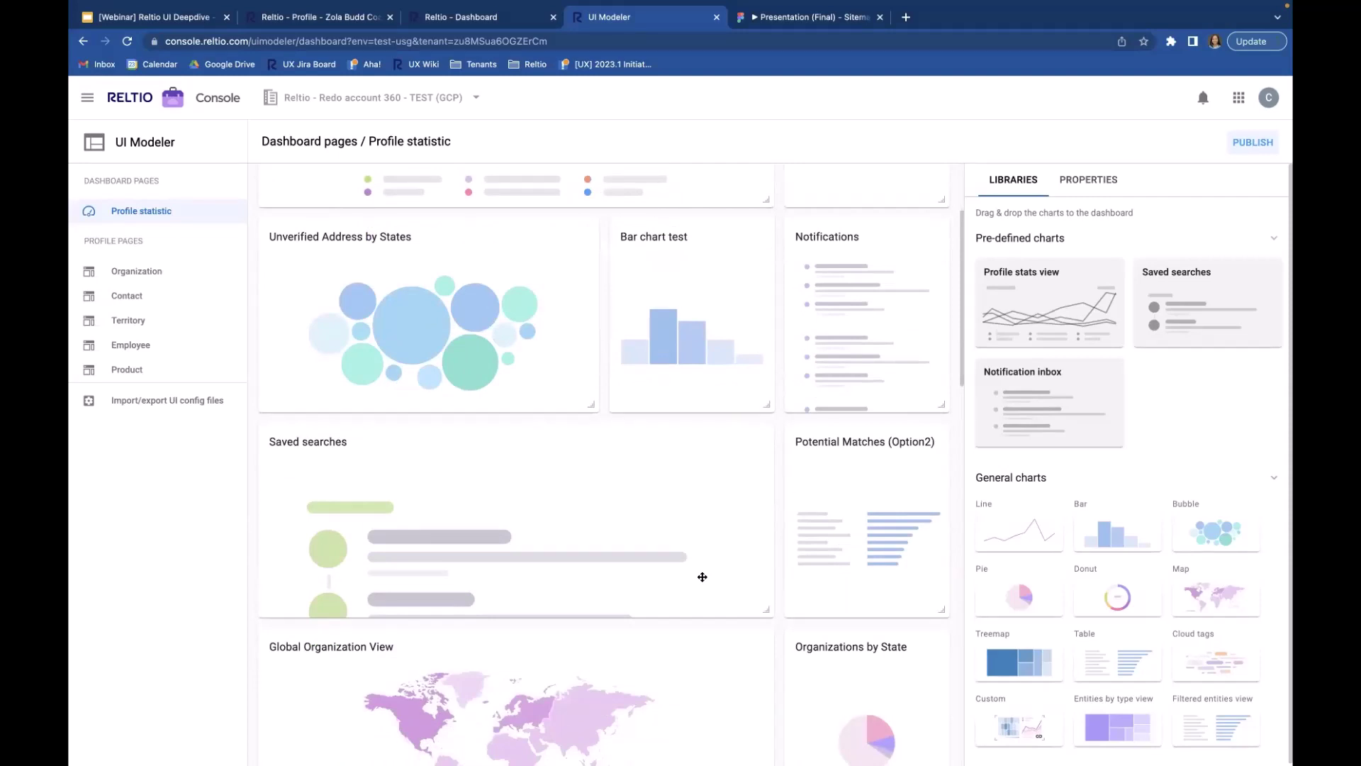
{"action": "scroll", "coordinate": [701, 576], "scroll_direction": "down", "scroll_amount": 3}
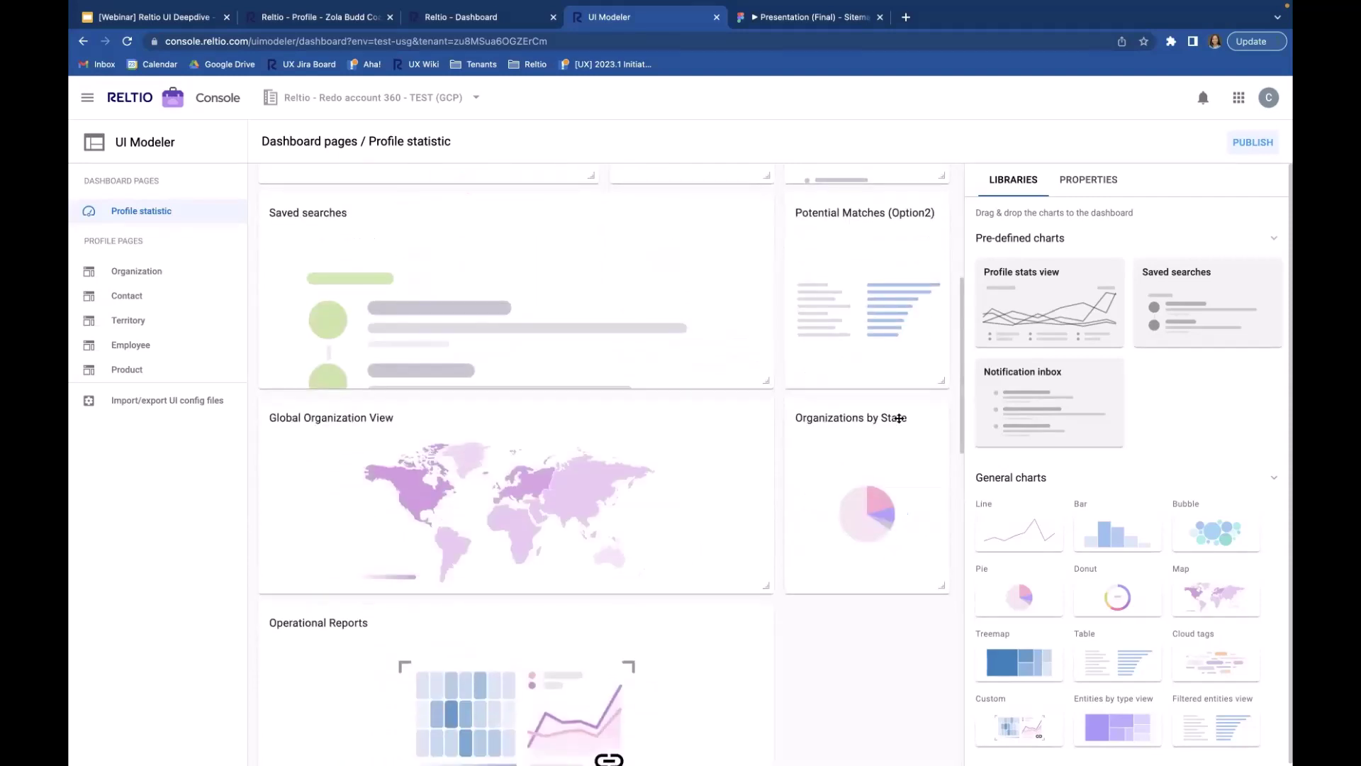
{"action": "left_click", "coordinate": [898, 419]}
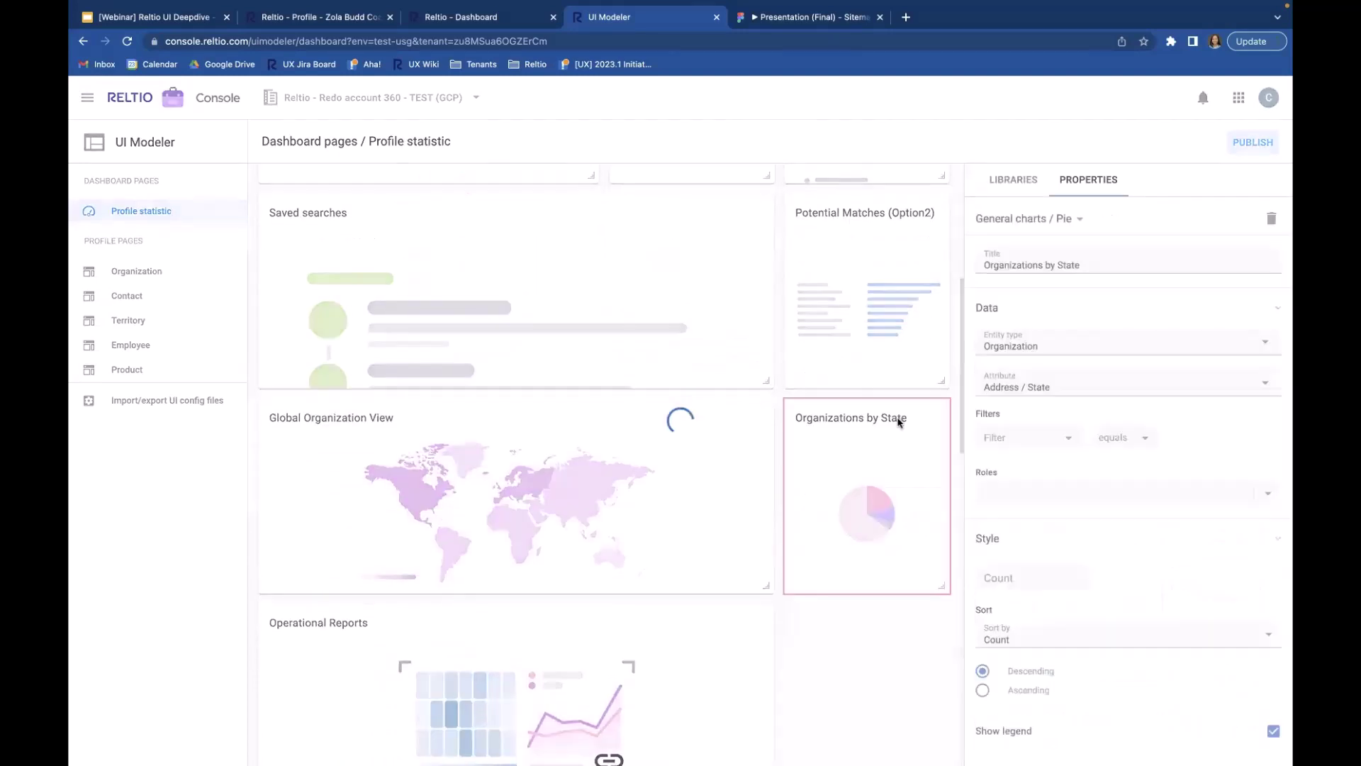
{"action": "left_click", "coordinate": [1270, 222]}
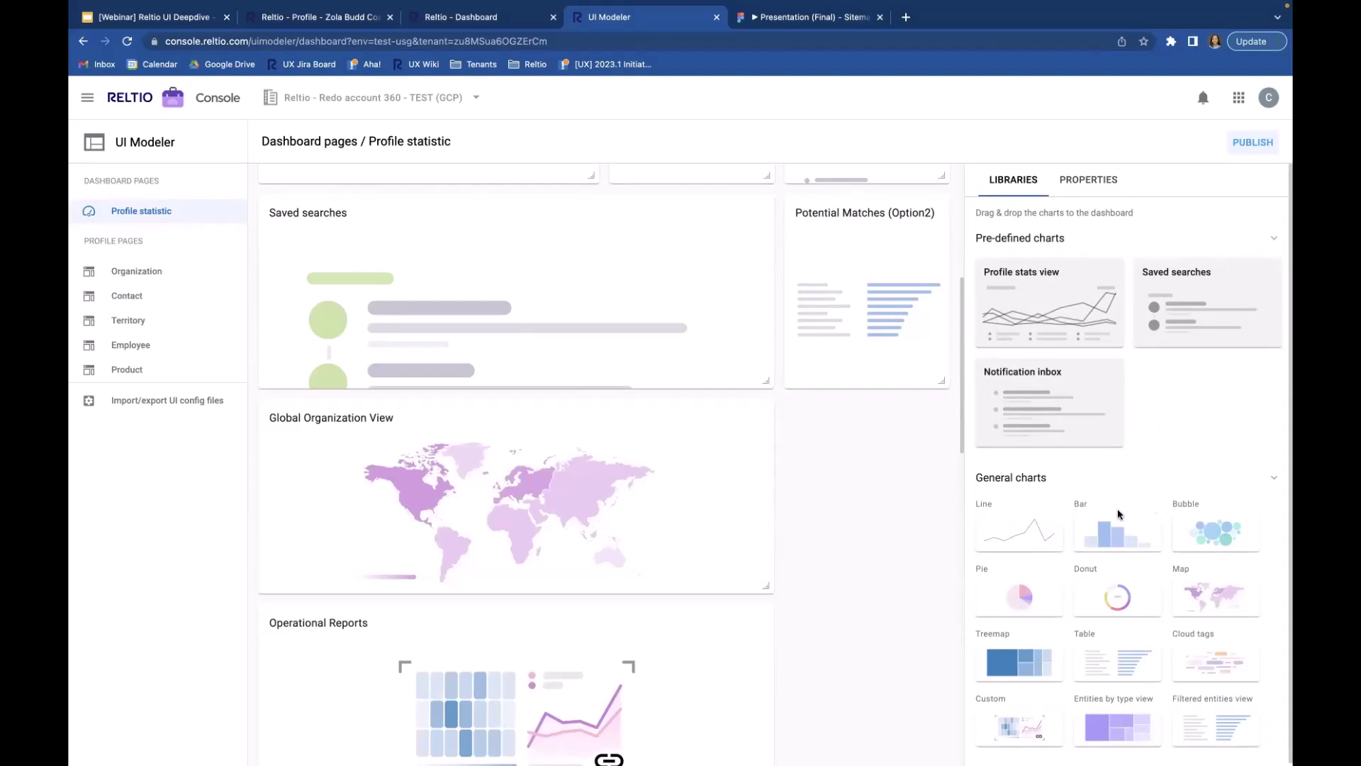
{"action": "scroll", "coordinate": [1019, 574], "scroll_direction": "down", "scroll_amount": 4}
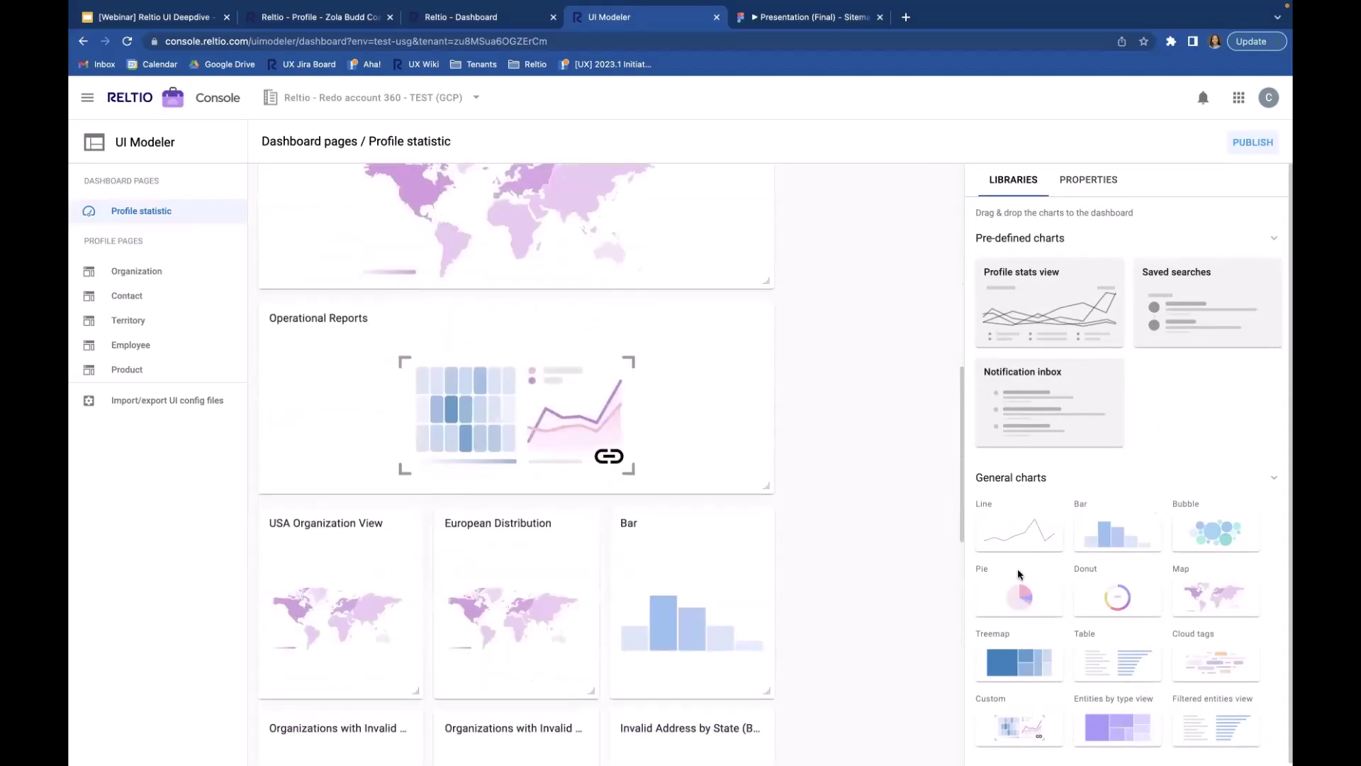
{"action": "scroll", "coordinate": [1019, 573], "scroll_direction": "down", "scroll_amount": 4}
{"action": "scroll", "coordinate": [830, 511], "scroll_direction": "up", "scroll_amount": 14}
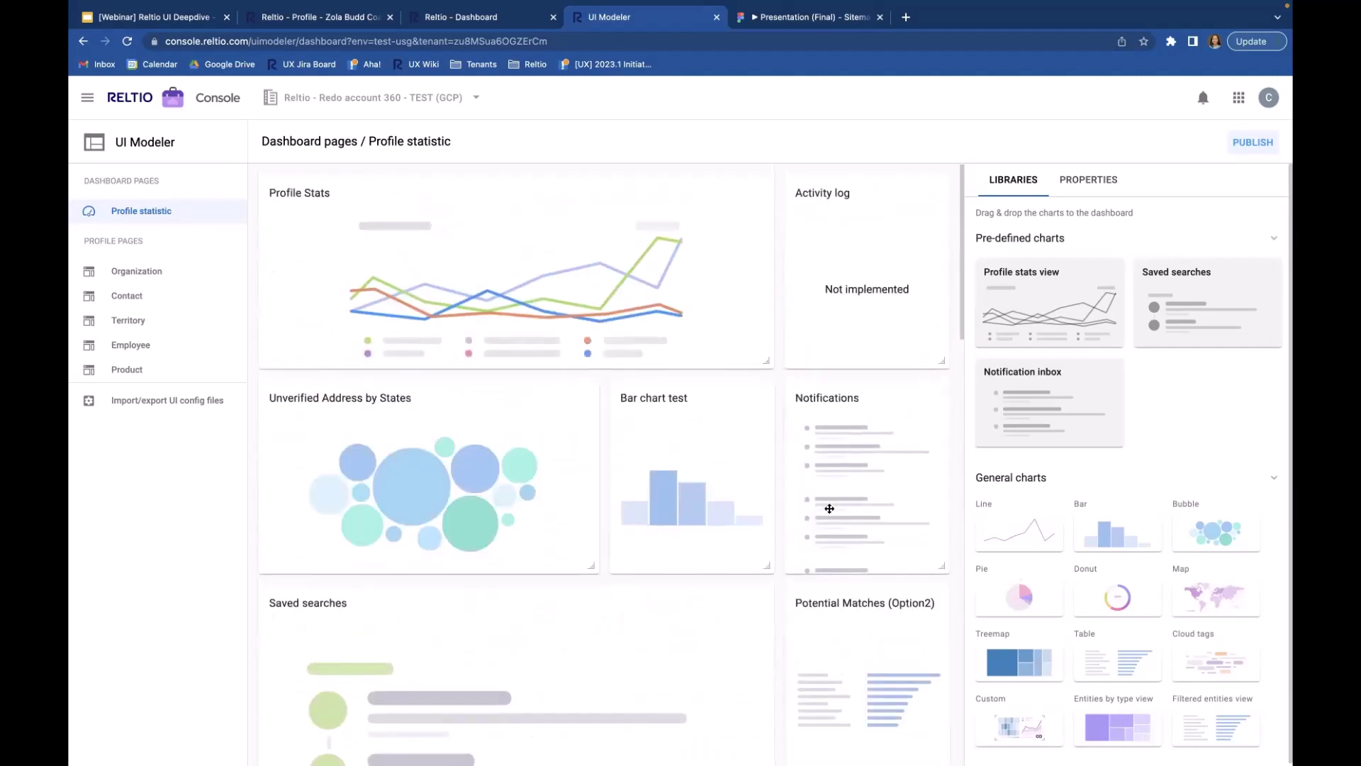
{"action": "scroll", "coordinate": [827, 512], "scroll_direction": "down", "scroll_amount": 5}
{"action": "scroll", "coordinate": [828, 512], "scroll_direction": "down", "scroll_amount": 3}
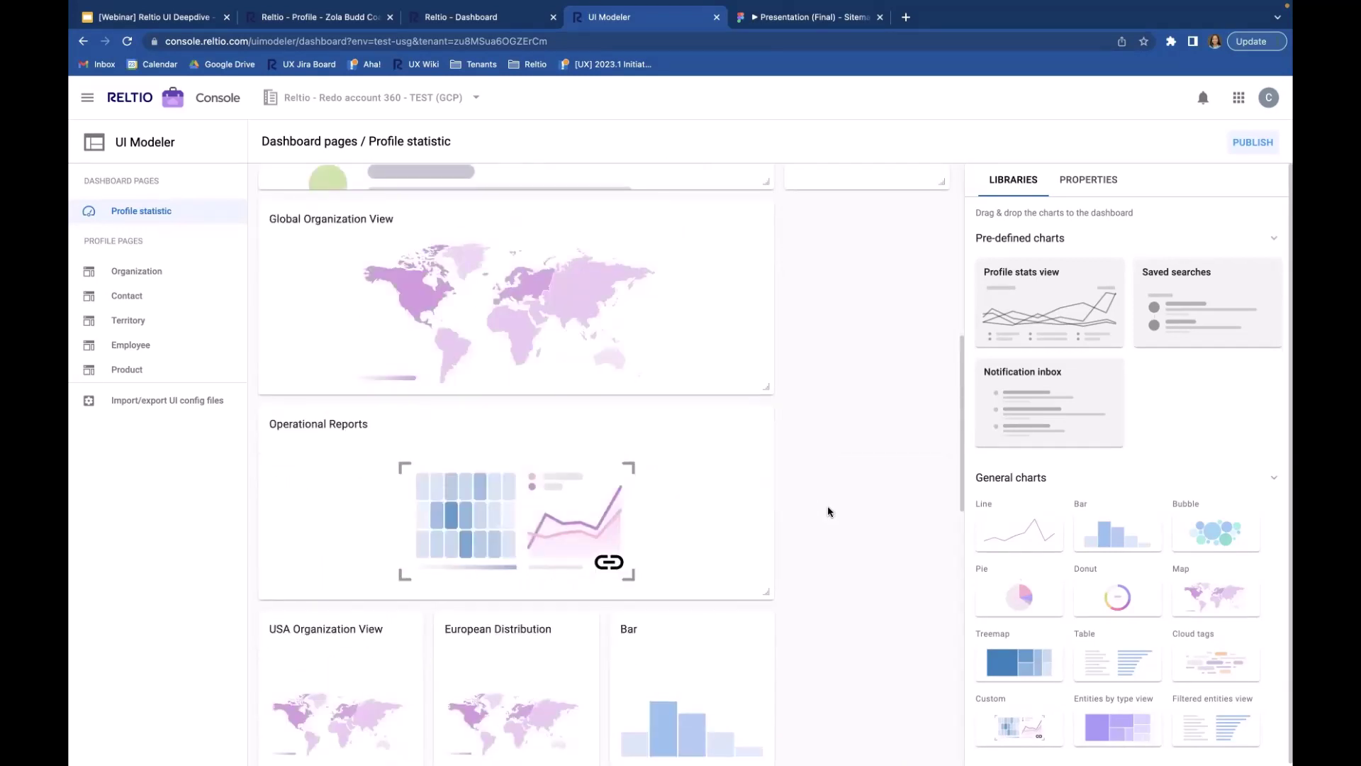
{"action": "scroll", "coordinate": [827, 505], "scroll_direction": "up", "scroll_amount": 1}
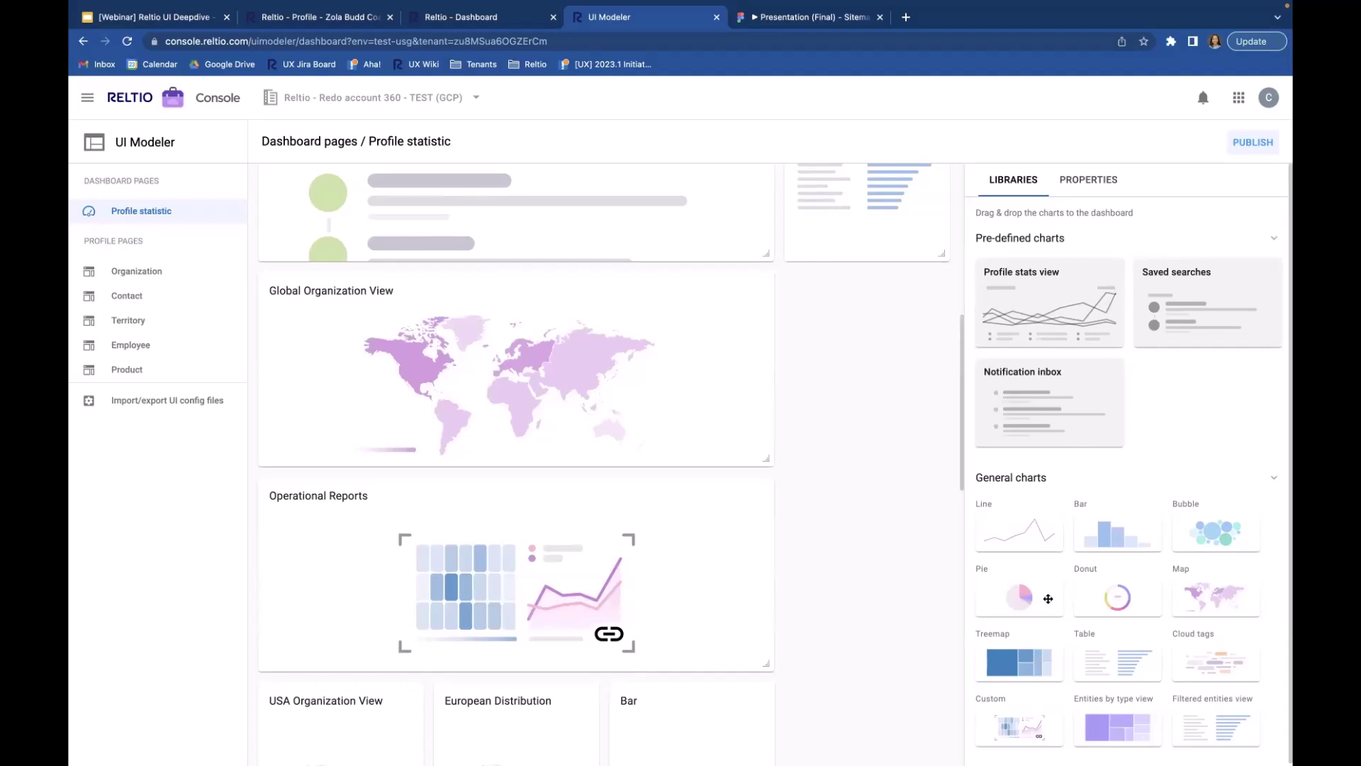
Step: Add a pie chart to the dashboard titled 'Organizations by State'
{"action": "left_click_drag", "start_coordinate": [1023, 598], "coordinate": [837, 312]}
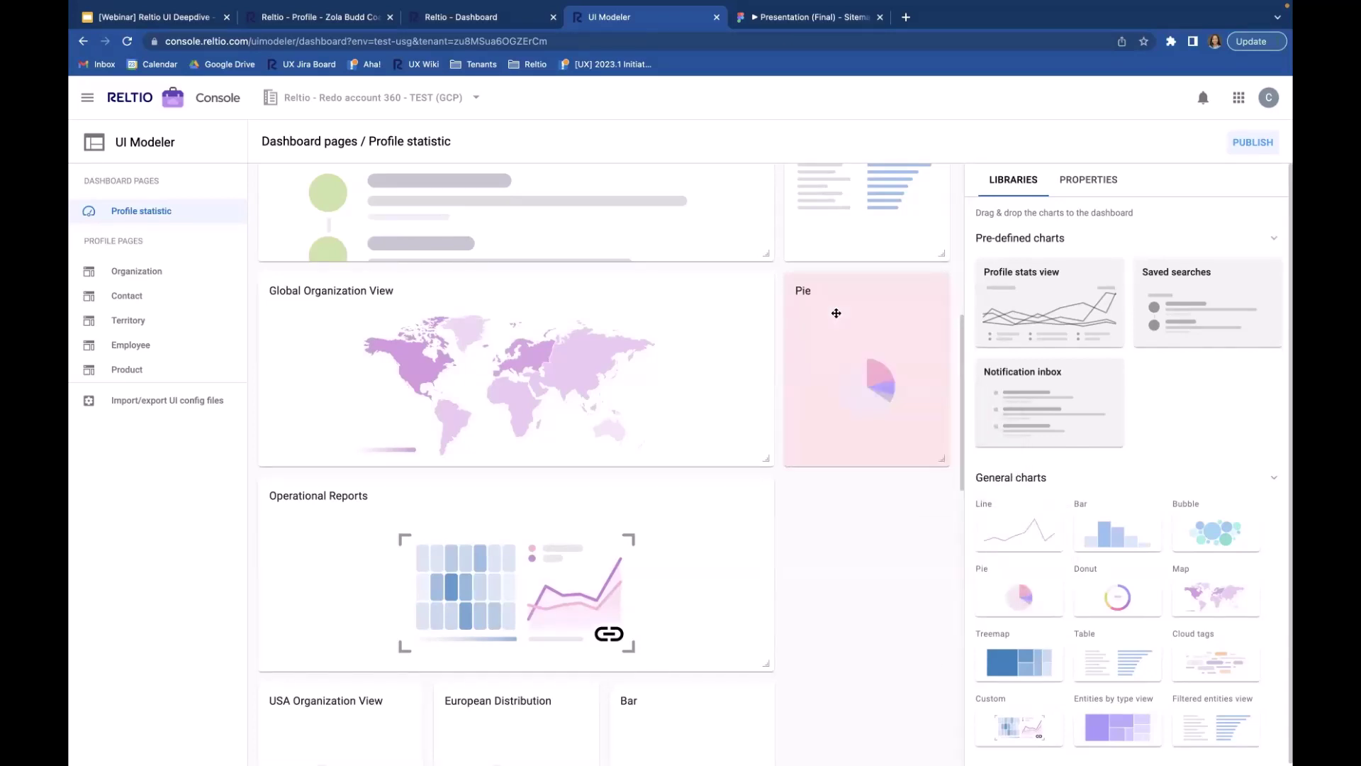
{"action": "left_click", "coordinate": [837, 313]}
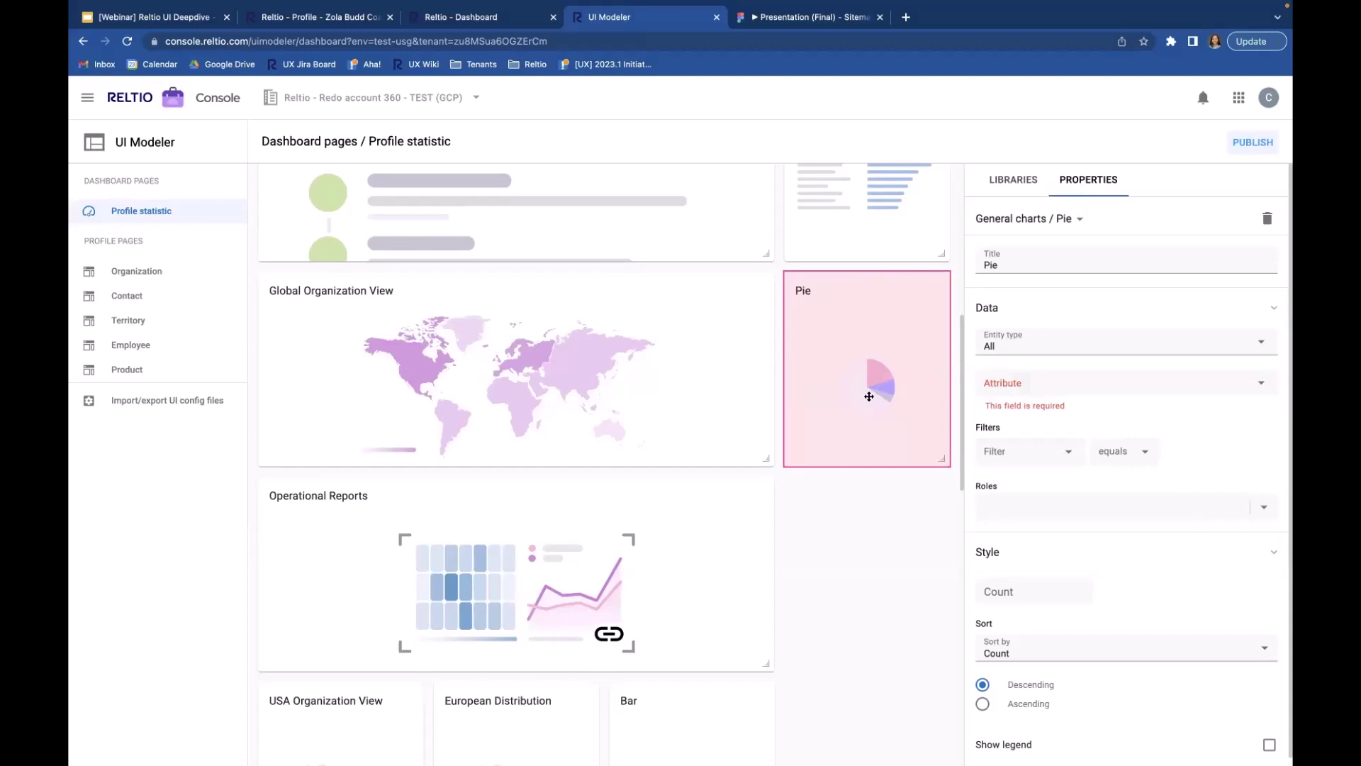
{"action": "double_click", "coordinate": [1037, 264]}
{"action": "type", "text": "Orgnaz"}
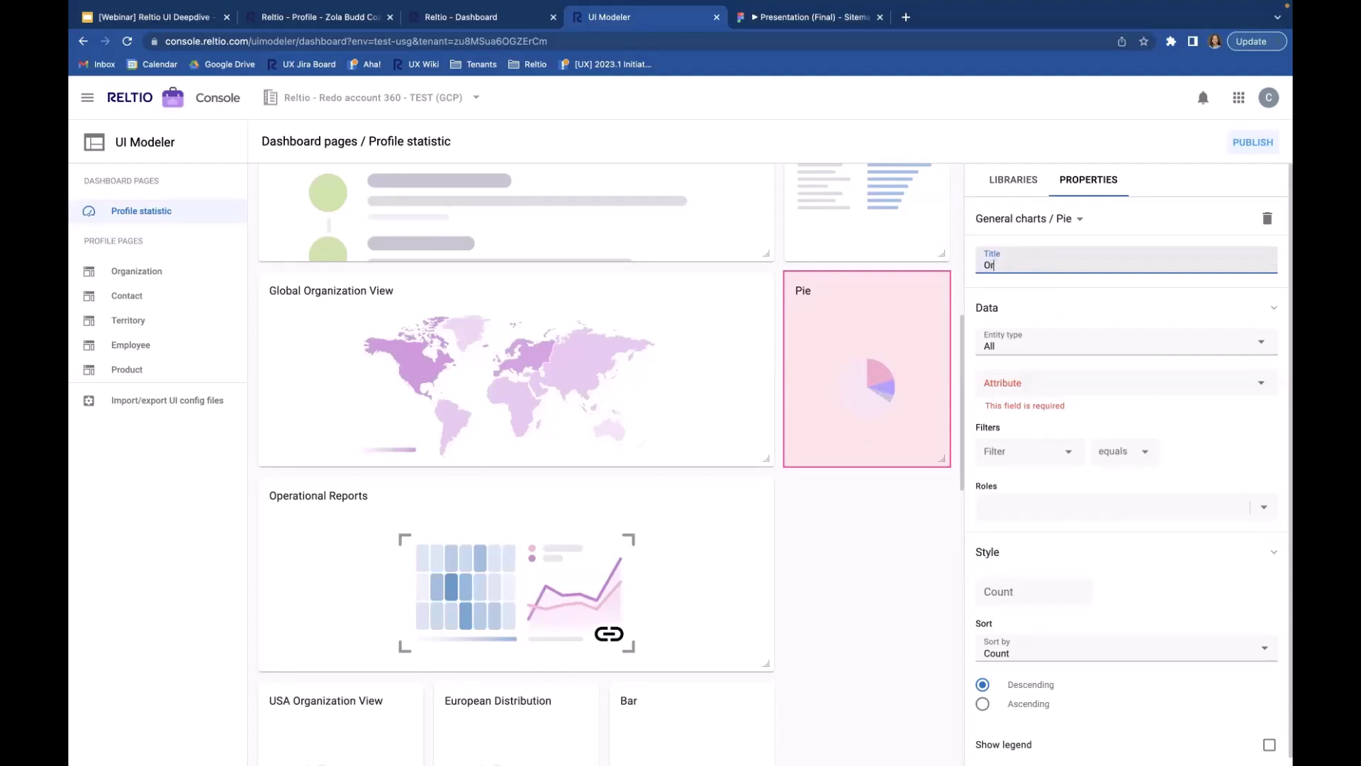
{"action": "key", "text": "BackSpace"}
{"action": "key", "text": "BackSpace"}
{"action": "key", "text": "BackSpace"}
{"action": "type", "text": "anizations by State"}
Step: Set the pie chart to Organization entities grouped by Address / State, with legend shown
{"action": "left_click", "coordinate": [1053, 347]}
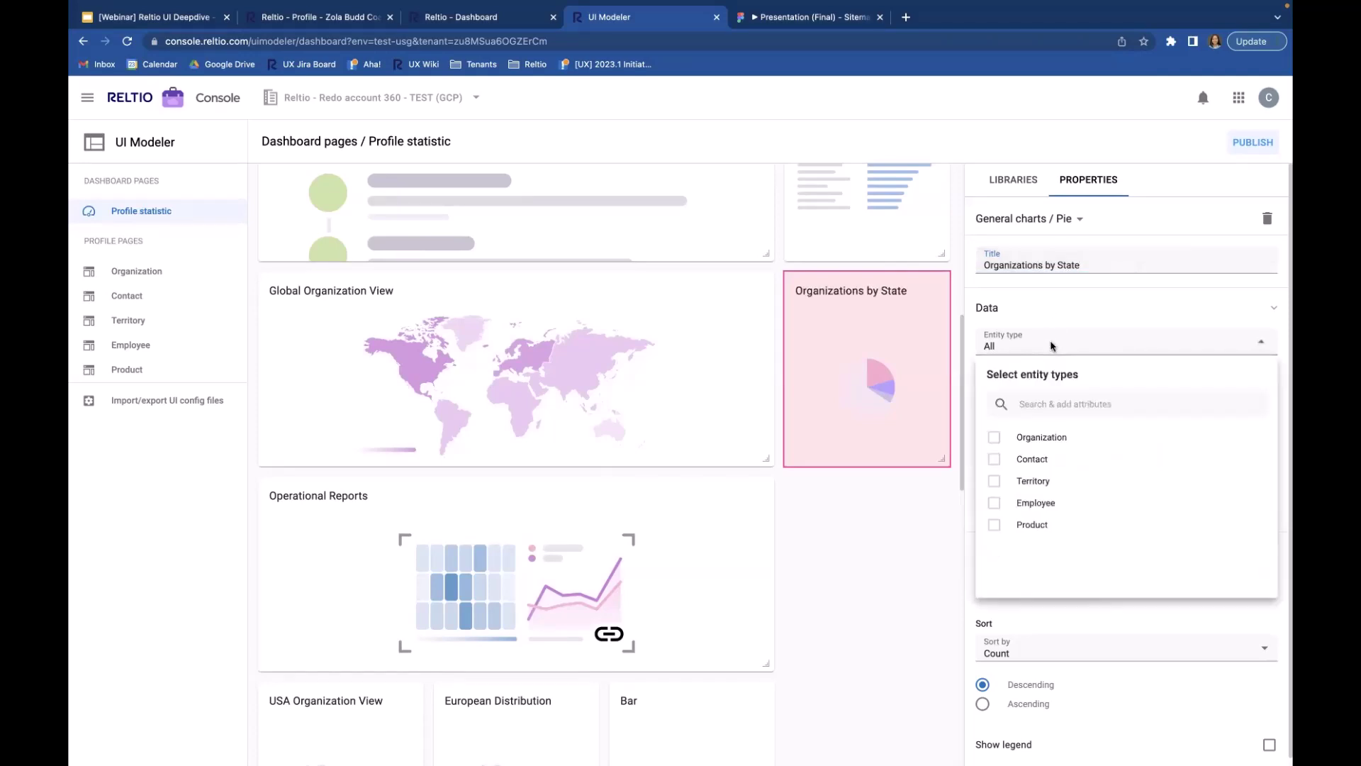
{"action": "left_click", "coordinate": [994, 439]}
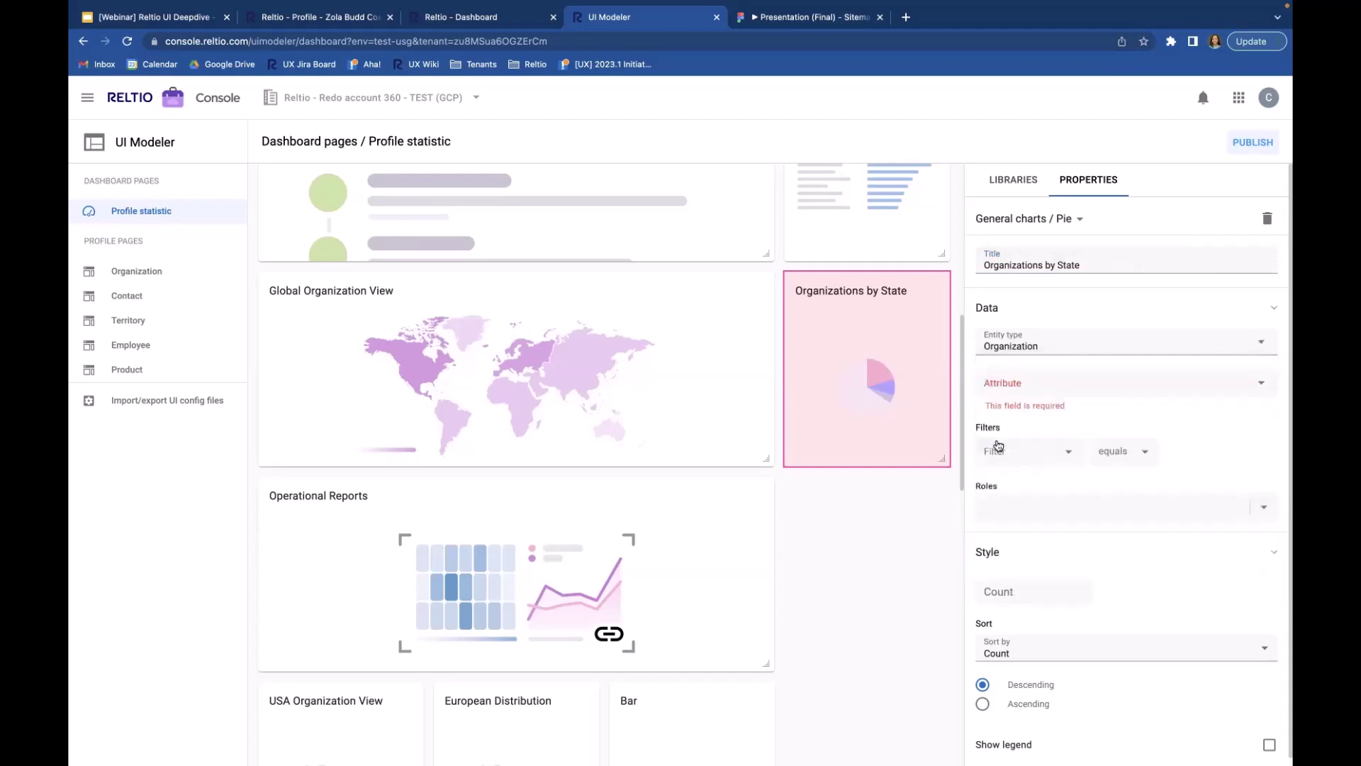
{"action": "left_click", "coordinate": [1052, 383]}
{"action": "type", "text": "state"}
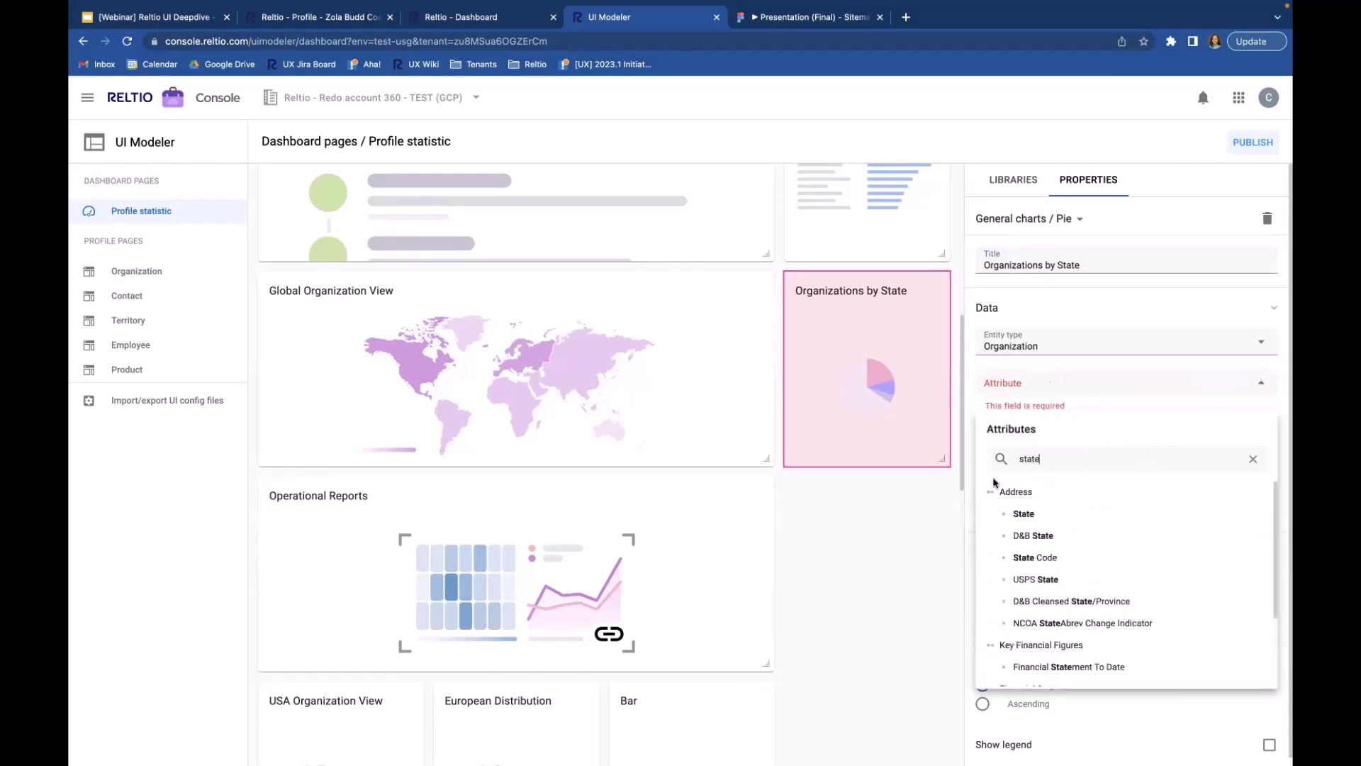
{"action": "left_click", "coordinate": [1034, 514]}
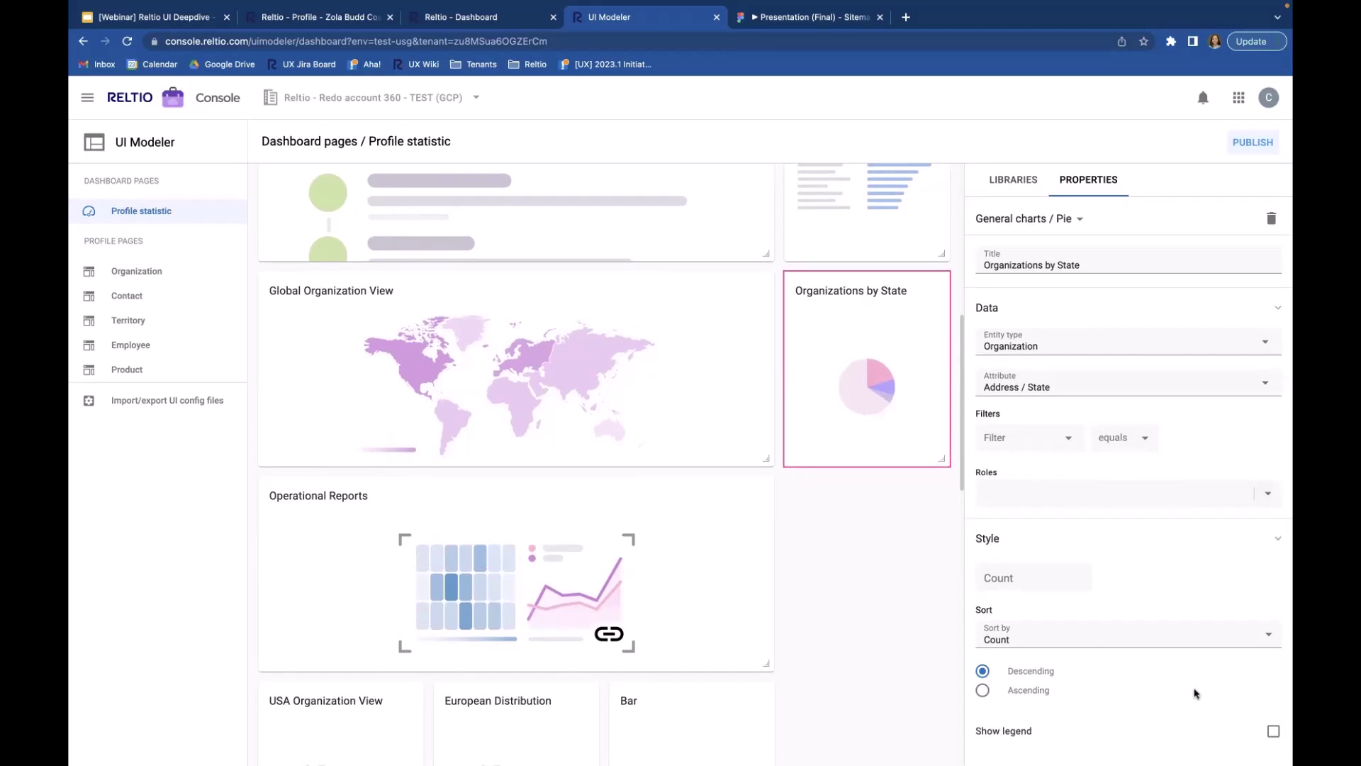
{"action": "left_click", "coordinate": [1274, 733]}
Step: Publish the dashboard changes and return to the live Reltio Profile stats dashboard
{"action": "left_click", "coordinate": [1250, 148]}
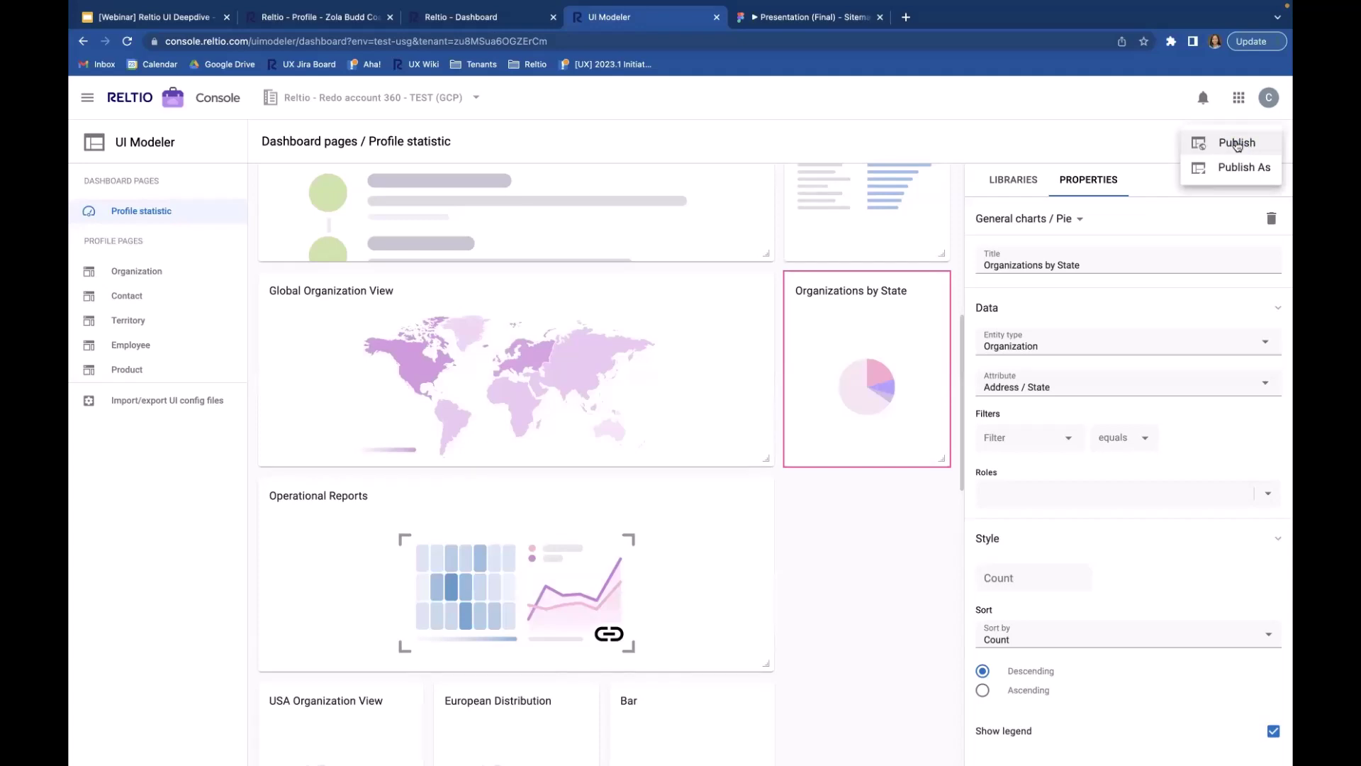
{"action": "left_click", "coordinate": [1238, 144]}
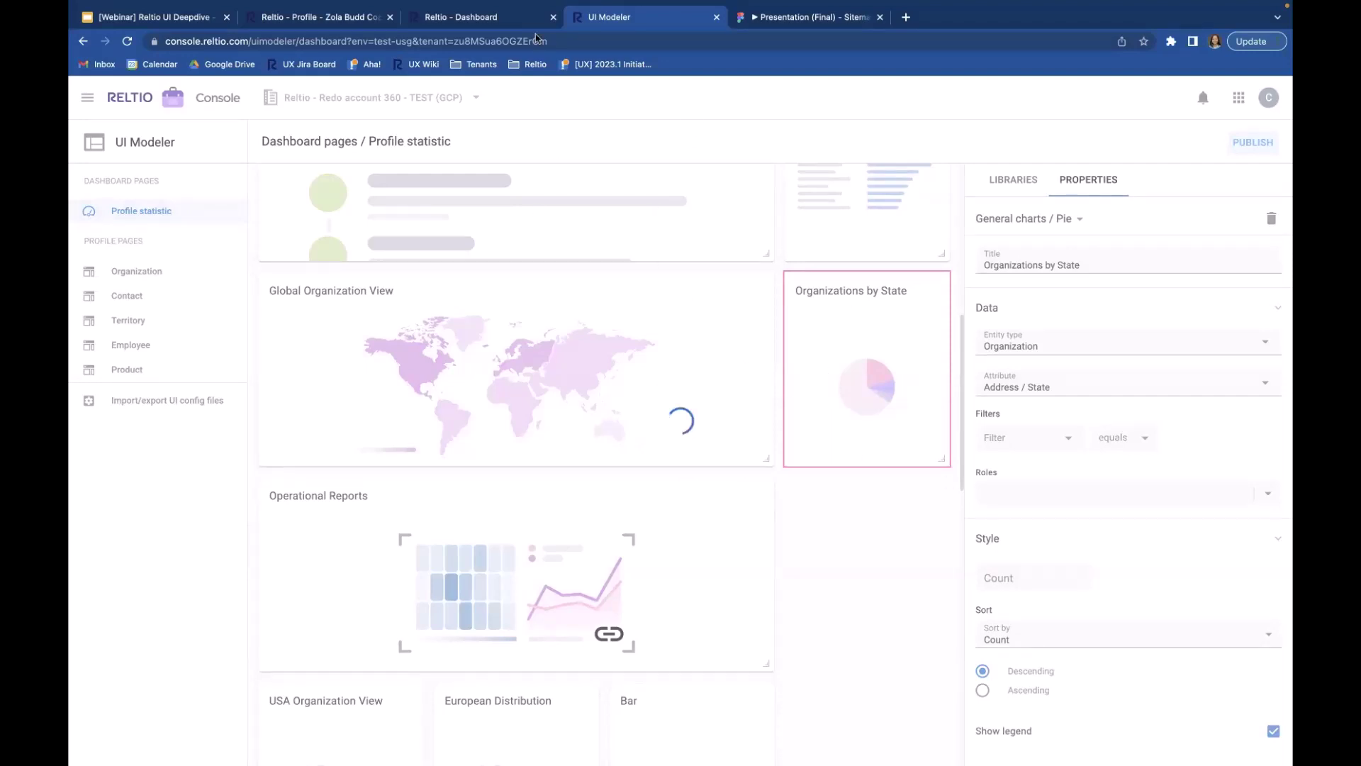
{"action": "left_click", "coordinate": [473, 17]}
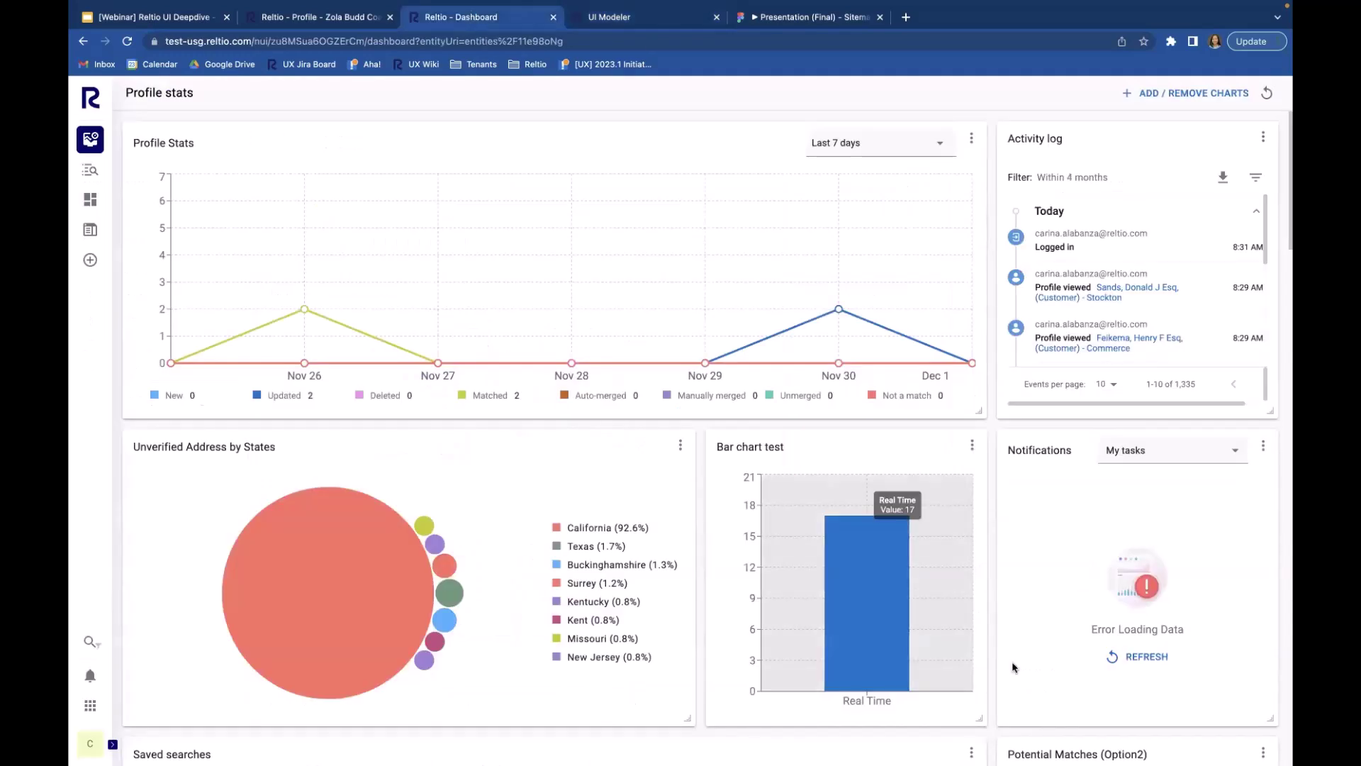
{"action": "scroll", "coordinate": [1014, 666], "scroll_direction": "down", "scroll_amount": 10}
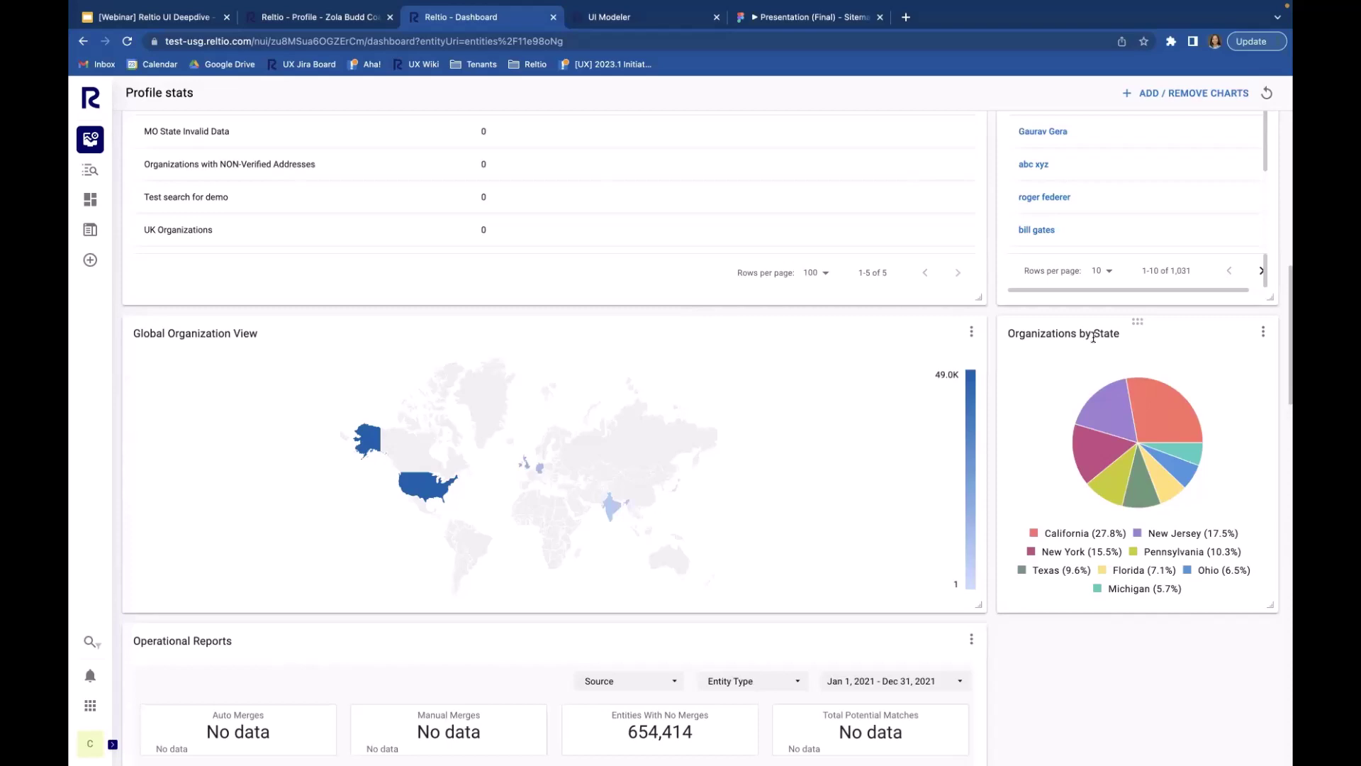
{"action": "scroll", "coordinate": [1093, 338], "scroll_direction": "up", "scroll_amount": 10}
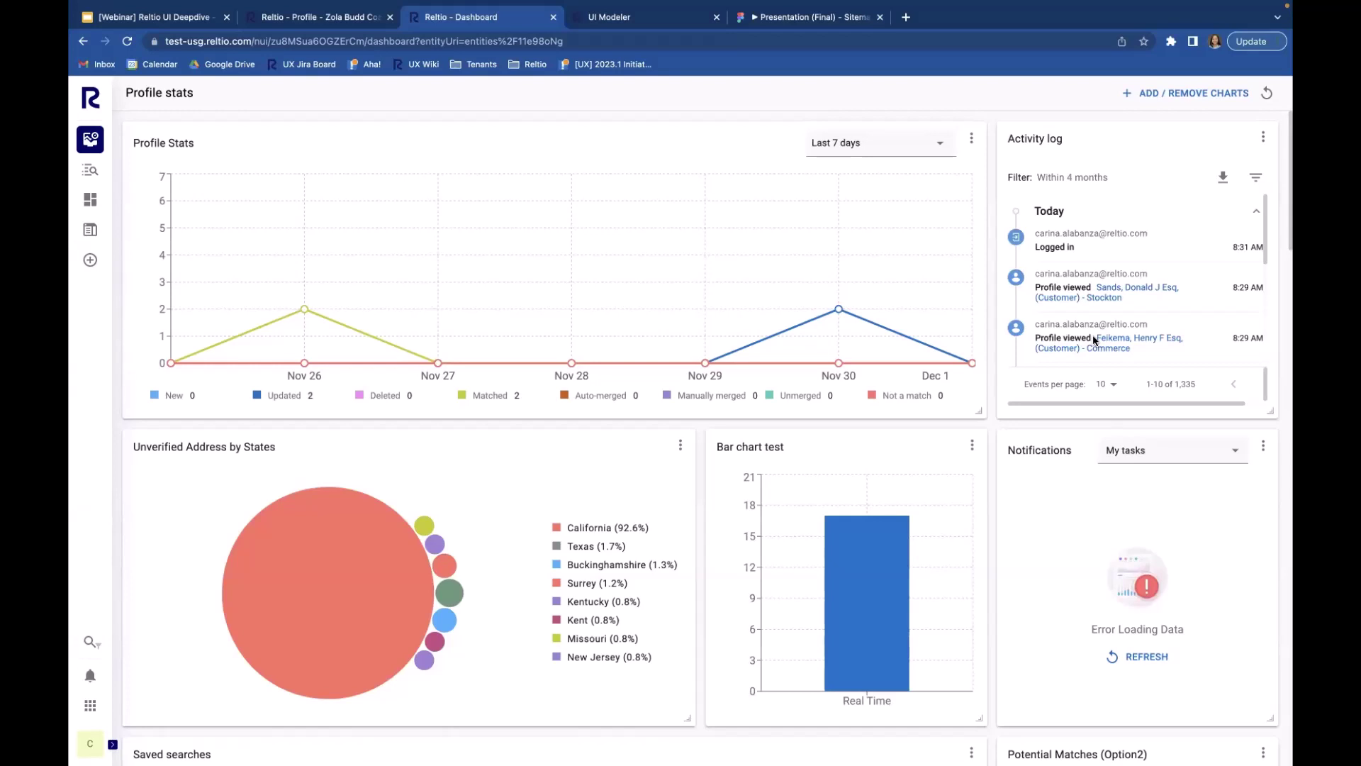
{"action": "scroll", "coordinate": [1003, 453], "scroll_direction": "down", "scroll_amount": 5}
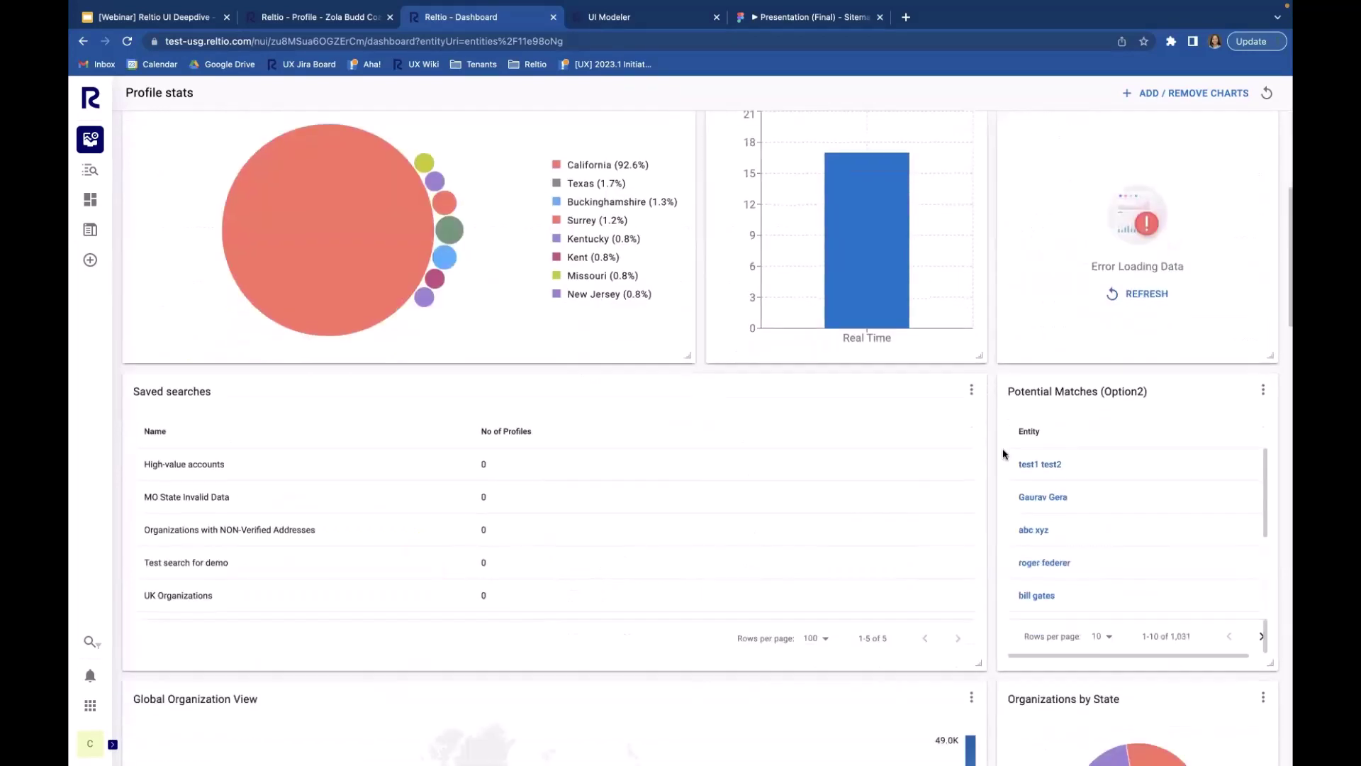
{"action": "scroll", "coordinate": [1004, 454], "scroll_direction": "down", "scroll_amount": 5}
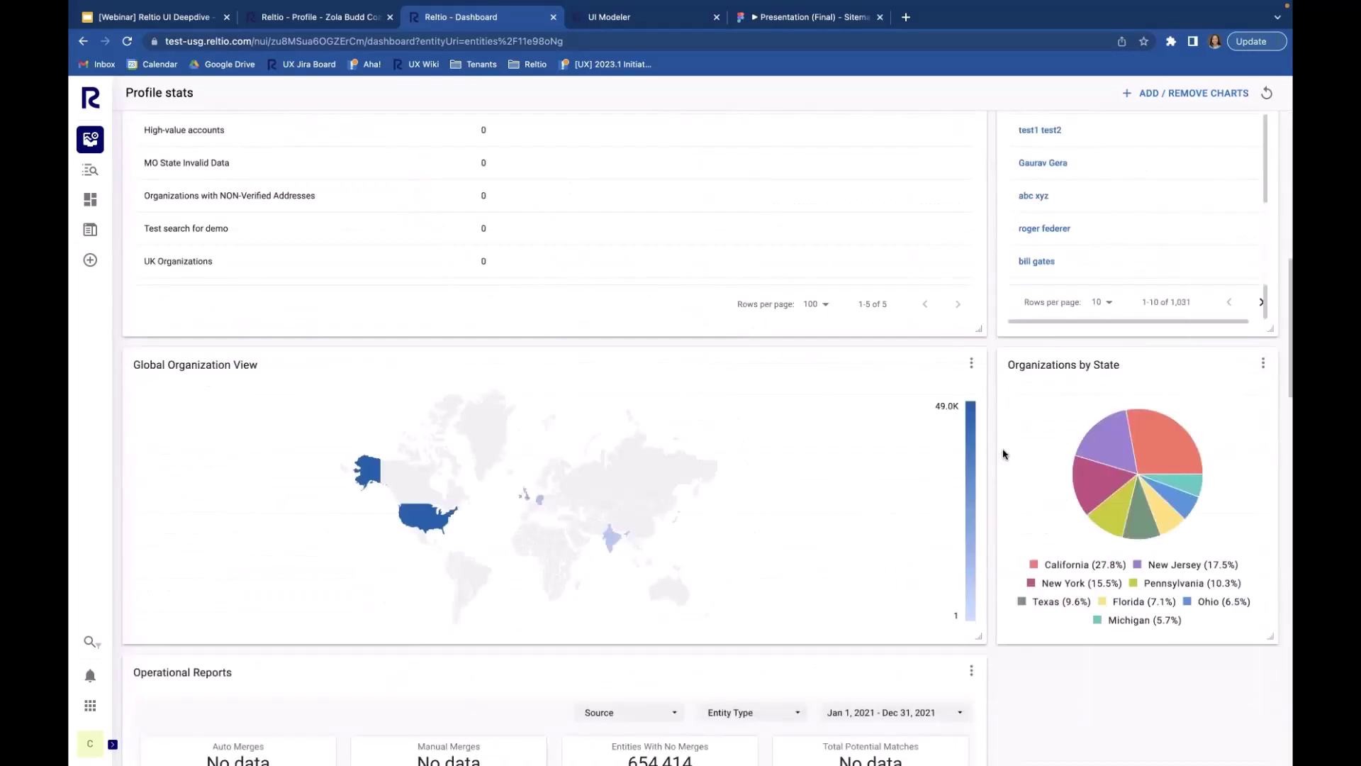
{"action": "scroll", "coordinate": [1004, 454], "scroll_direction": "up", "scroll_amount": 1}
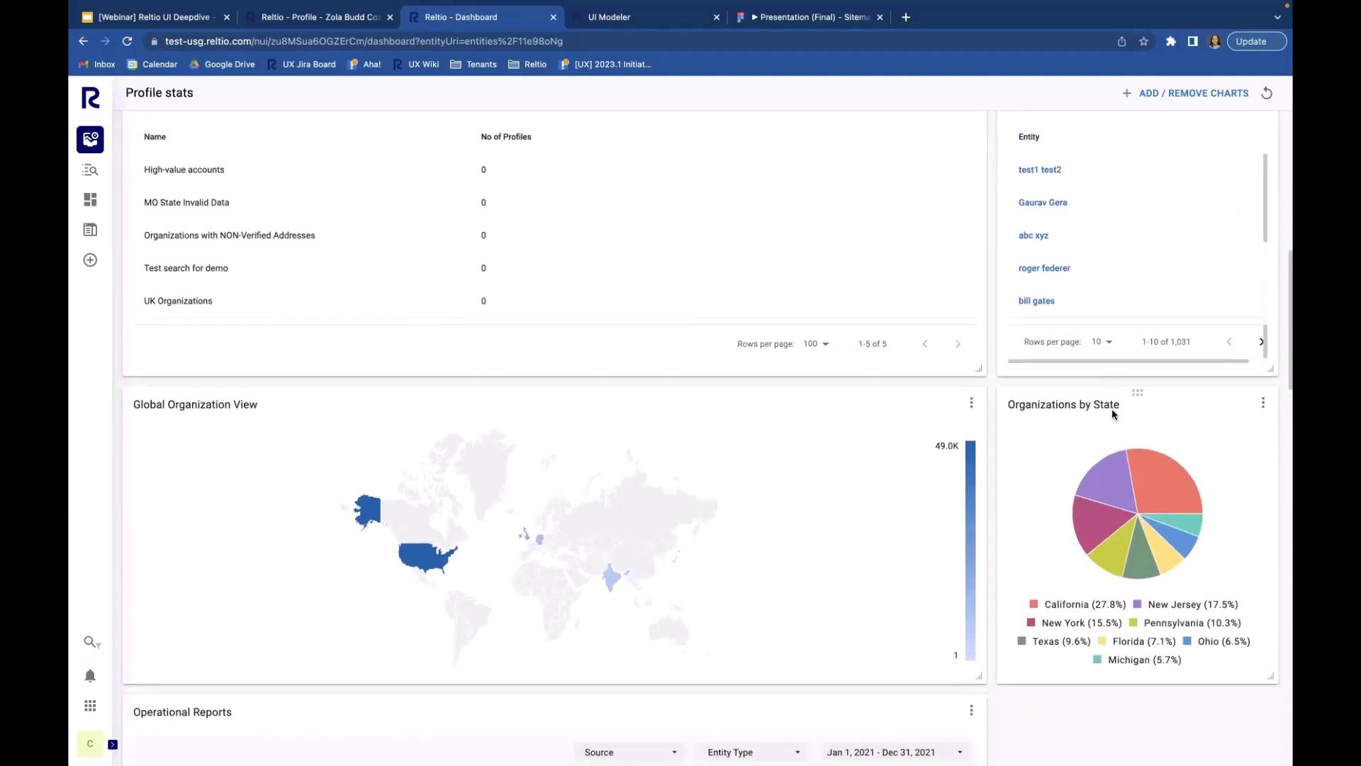
{"action": "scroll", "coordinate": [1112, 411], "scroll_direction": "up", "scroll_amount": 10}
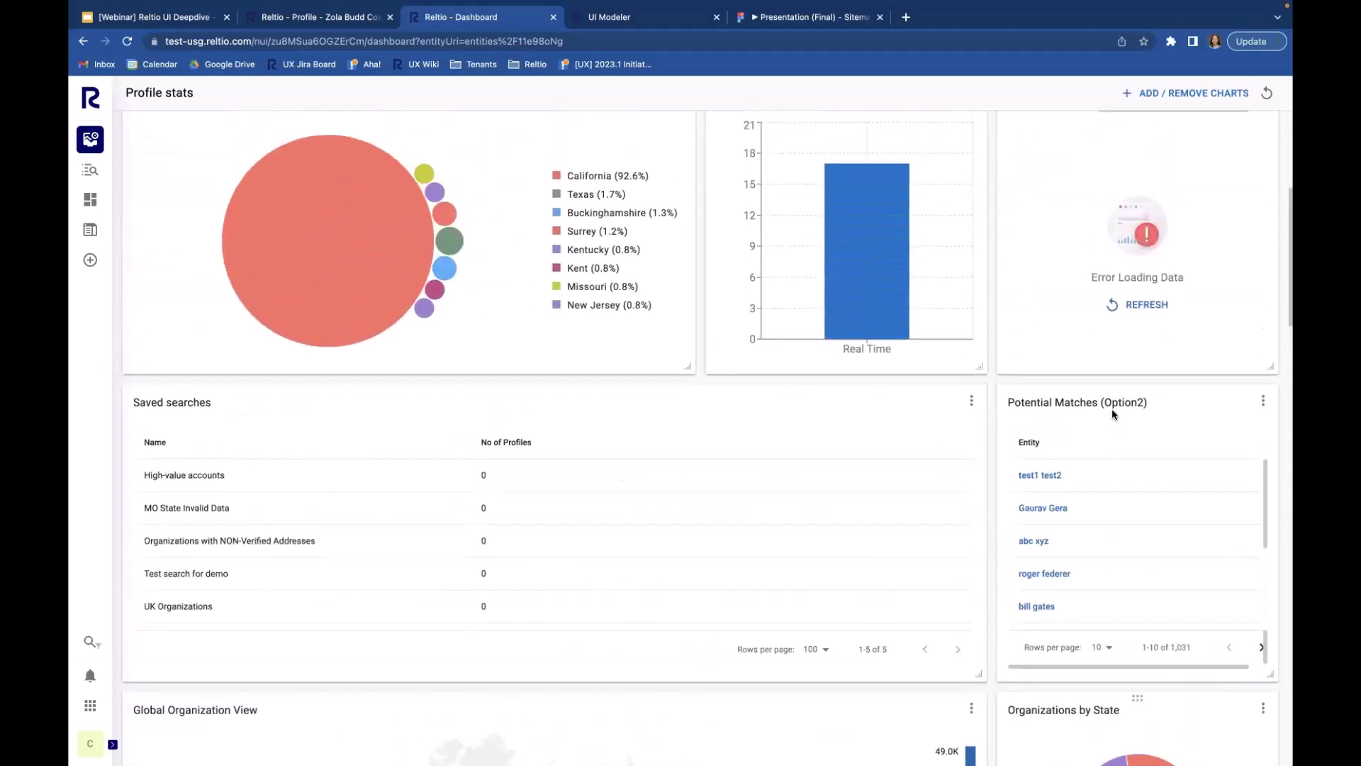
{"action": "scroll", "coordinate": [1112, 414], "scroll_direction": "down", "scroll_amount": 7}
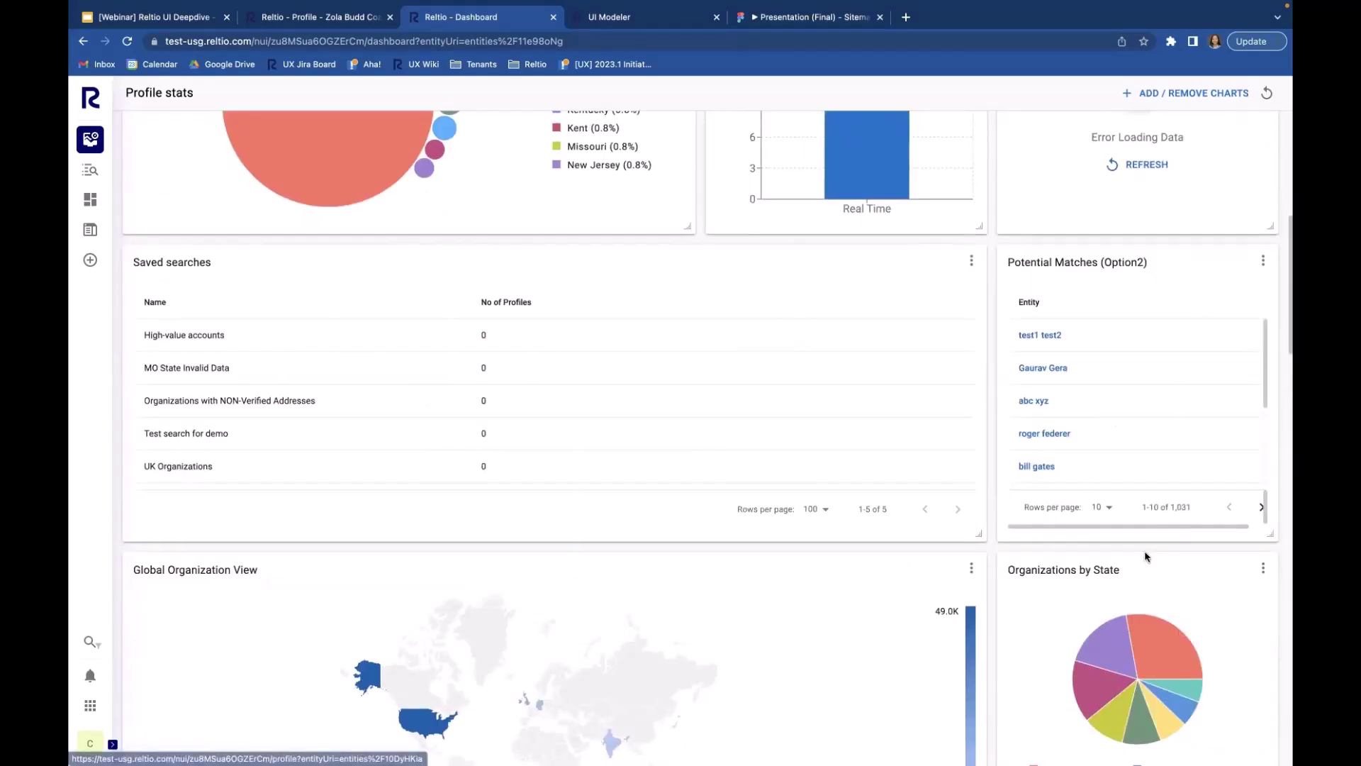
{"action": "left_click_drag", "start_coordinate": [1139, 561], "coordinate": [1145, 249]}
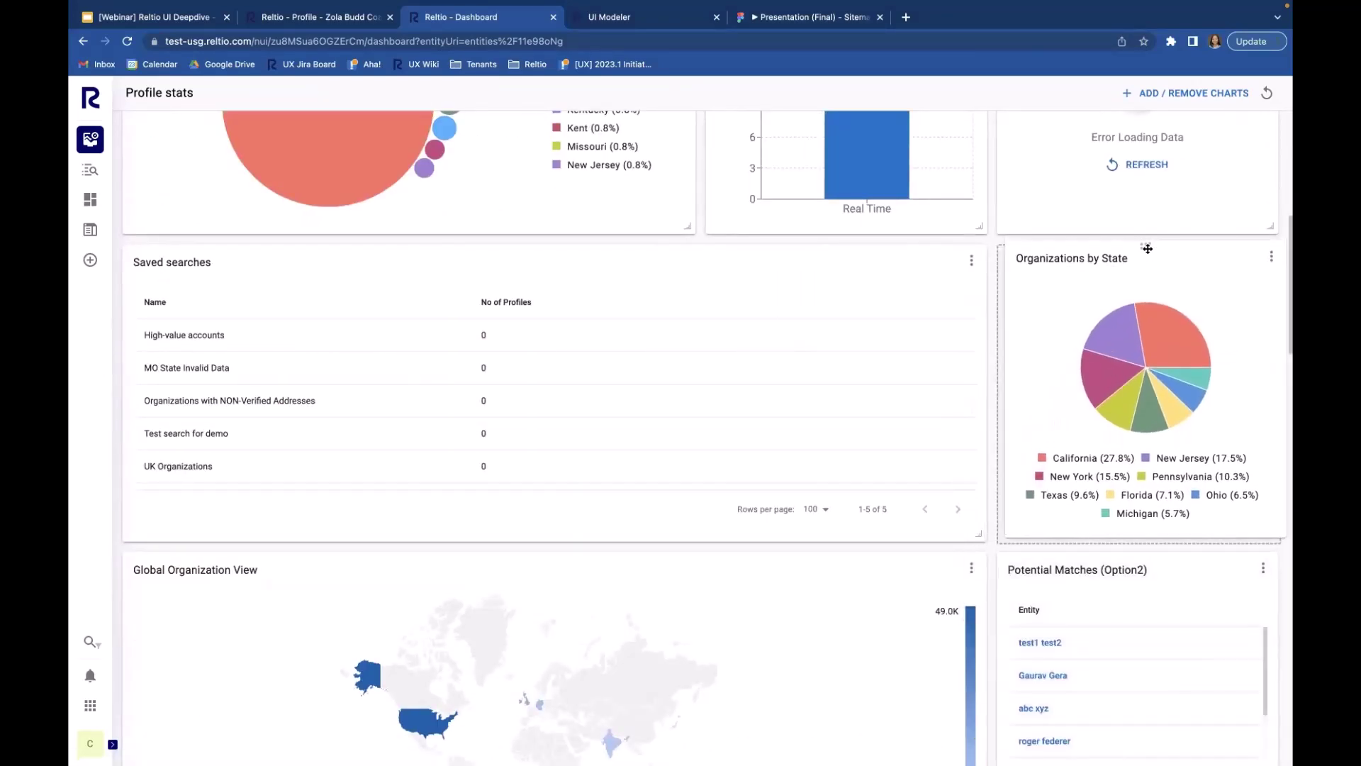
{"action": "scroll", "coordinate": [1147, 252], "scroll_direction": "up", "scroll_amount": 2}
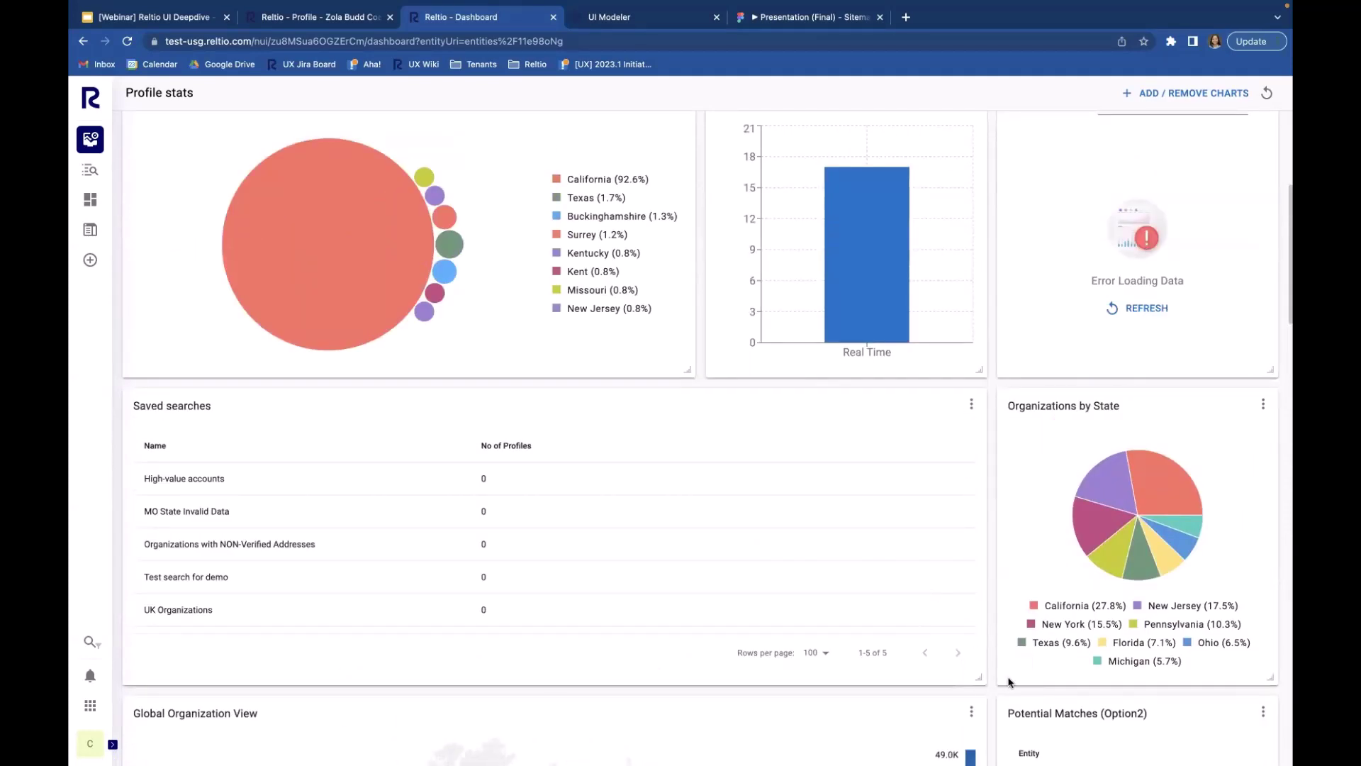
{"action": "left_click_drag", "start_coordinate": [979, 679], "coordinate": [687, 662]}
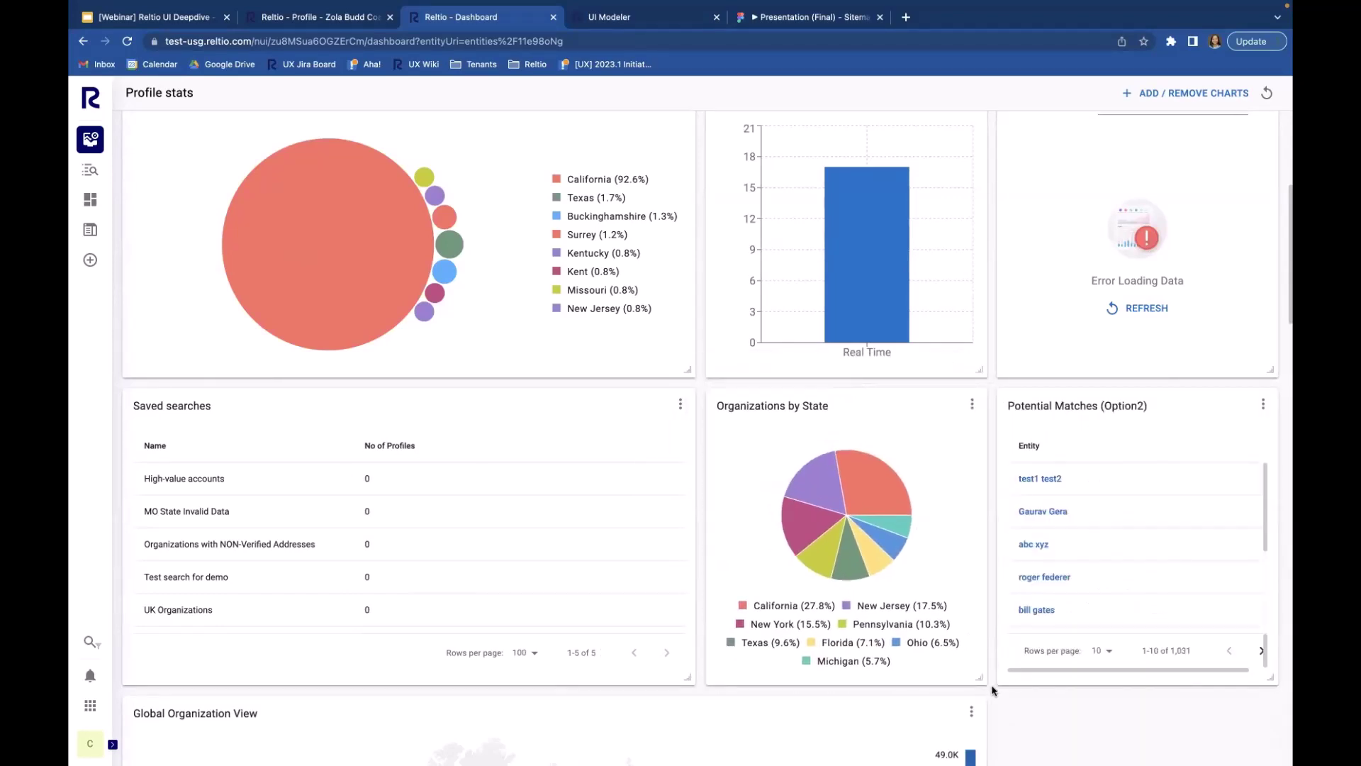
{"action": "left_click_drag", "start_coordinate": [981, 678], "coordinate": [1259, 660]}
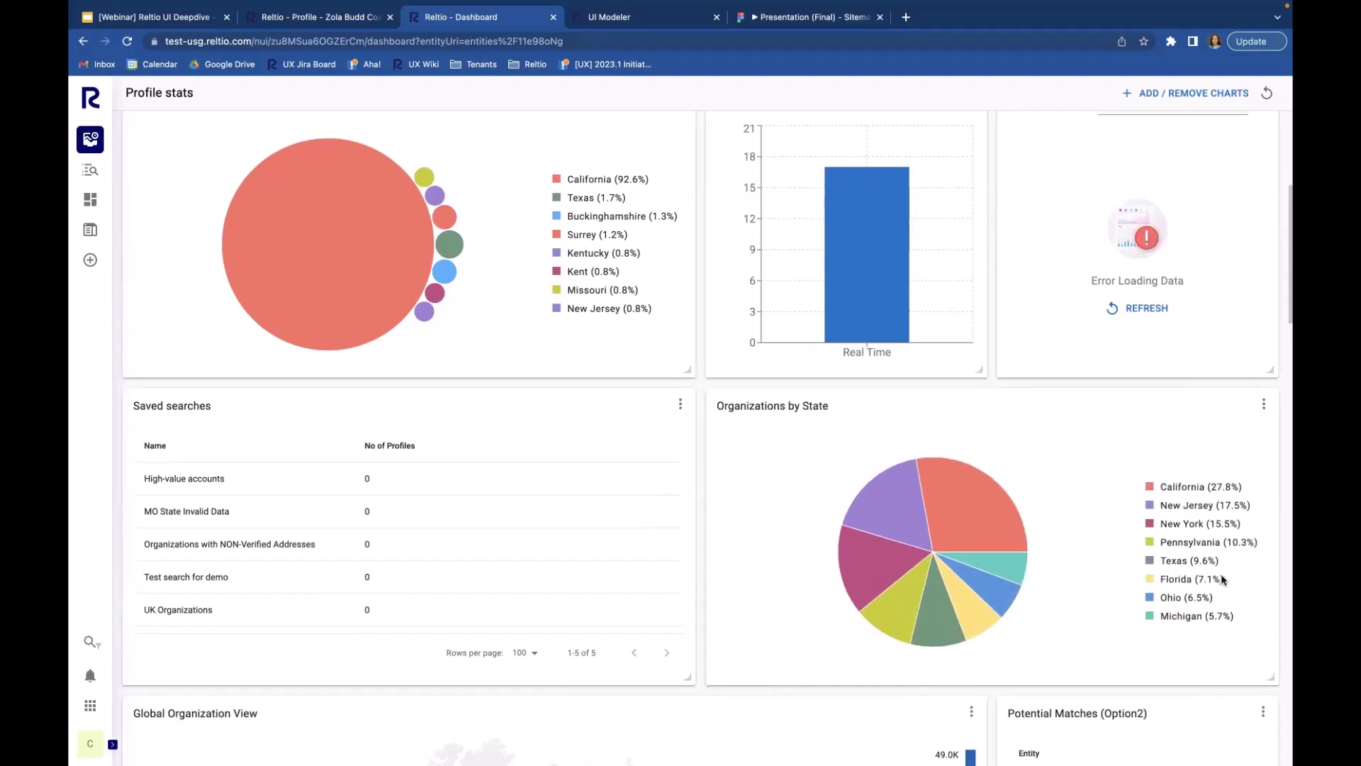
{"action": "scroll", "coordinate": [1025, 631], "scroll_direction": "down", "scroll_amount": 3}
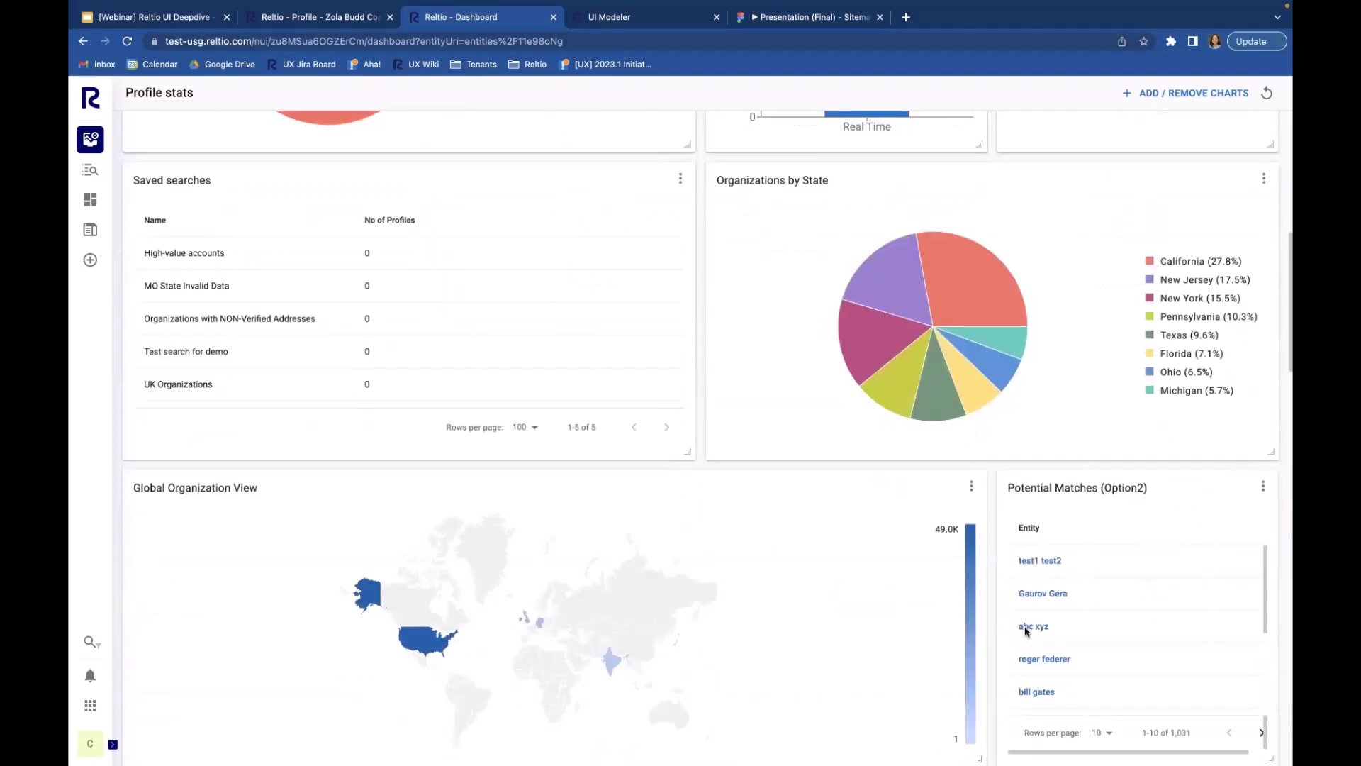
{"action": "scroll", "coordinate": [1026, 631], "scroll_direction": "up", "scroll_amount": 7}
{"action": "scroll", "coordinate": [1026, 631], "scroll_direction": "down", "scroll_amount": 4}
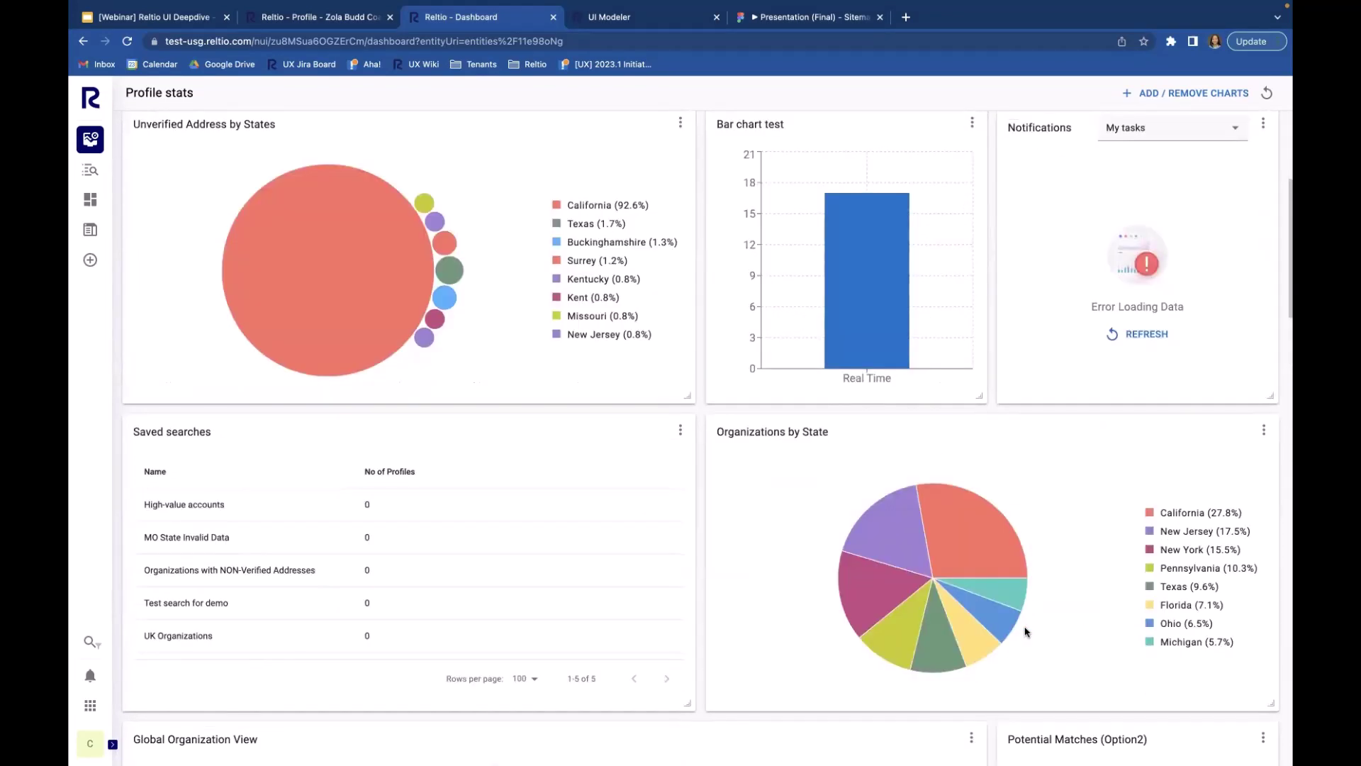
{"action": "scroll", "coordinate": [1026, 631], "scroll_direction": "up", "scroll_amount": 1}
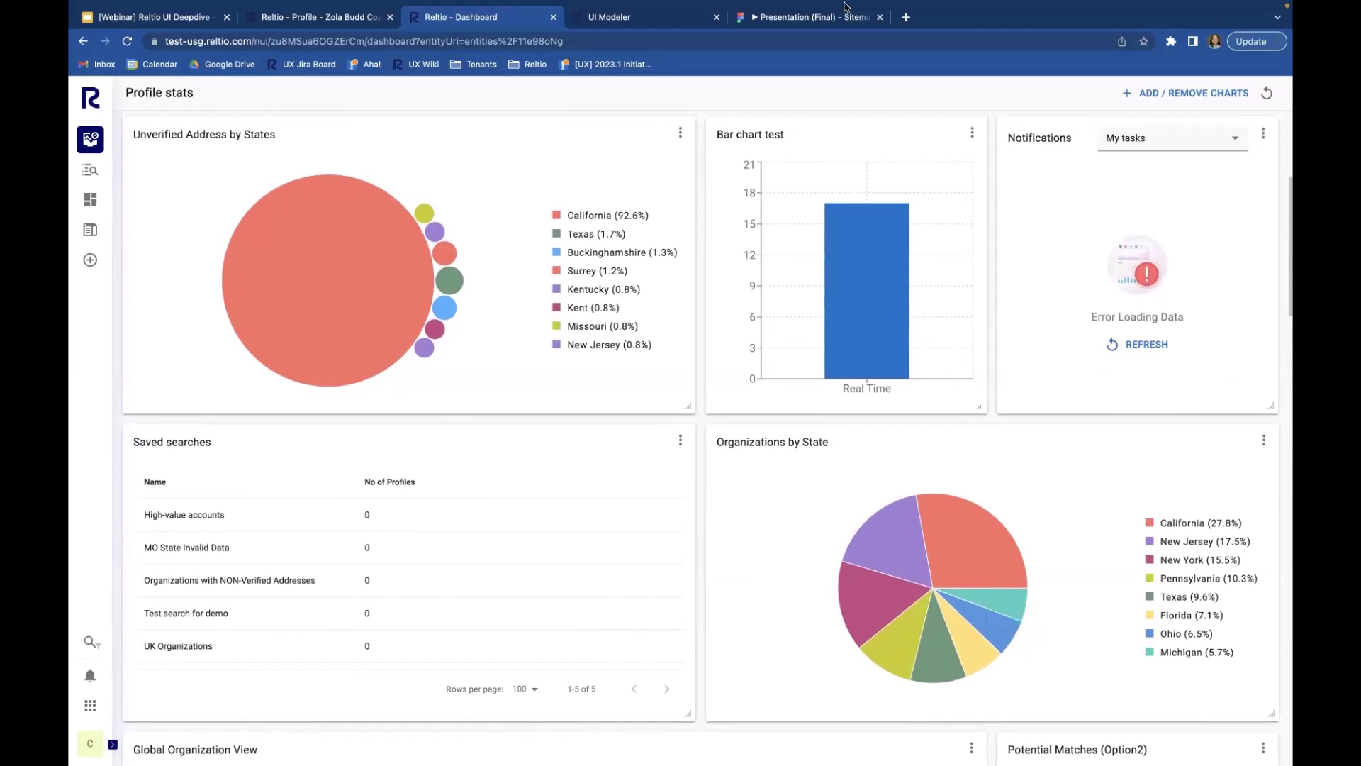
Step: Remove the Notifications widget from the dashboard and open the Add / remove charts panel
{"action": "mouse_move", "coordinate": [916, 536]}
{"action": "scroll", "coordinate": [695, 508], "scroll_direction": "down", "scroll_amount": 3}
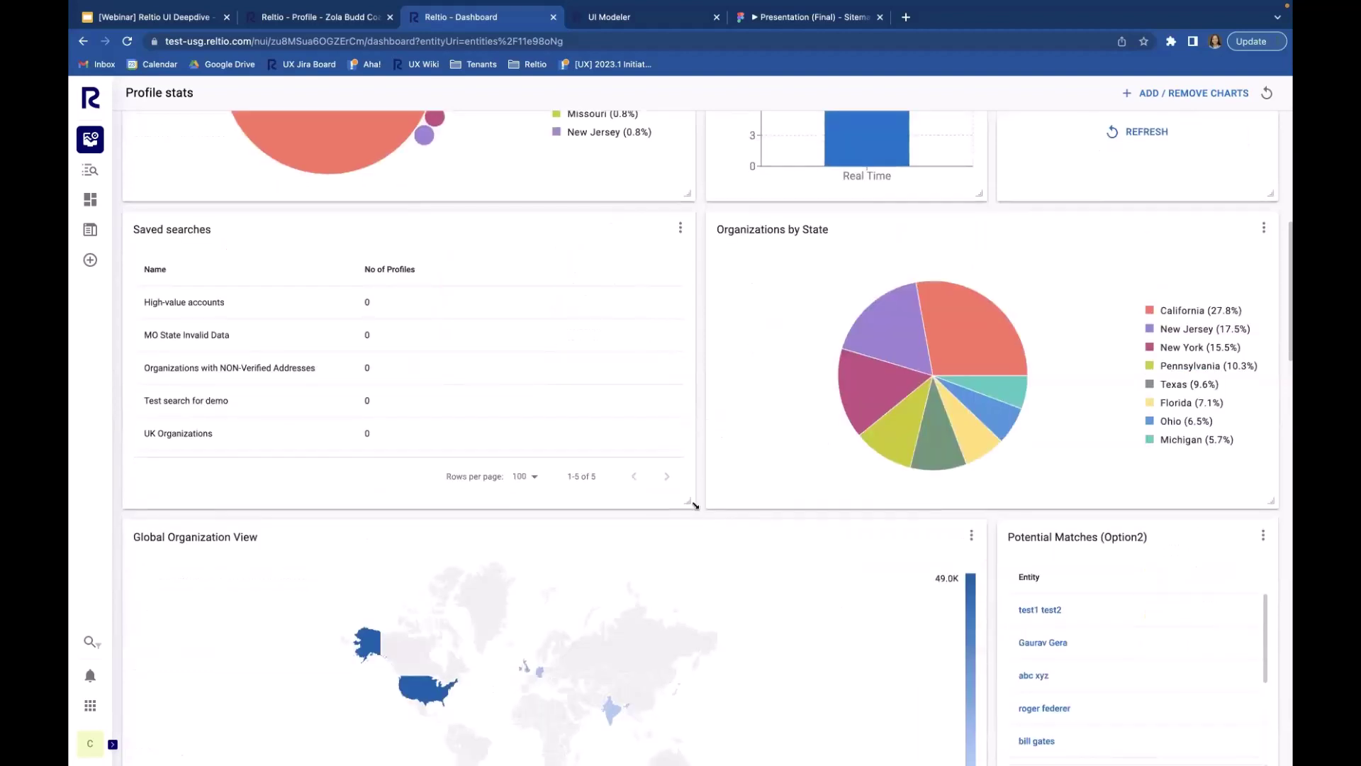
{"action": "scroll", "coordinate": [695, 505], "scroll_direction": "up", "scroll_amount": 4}
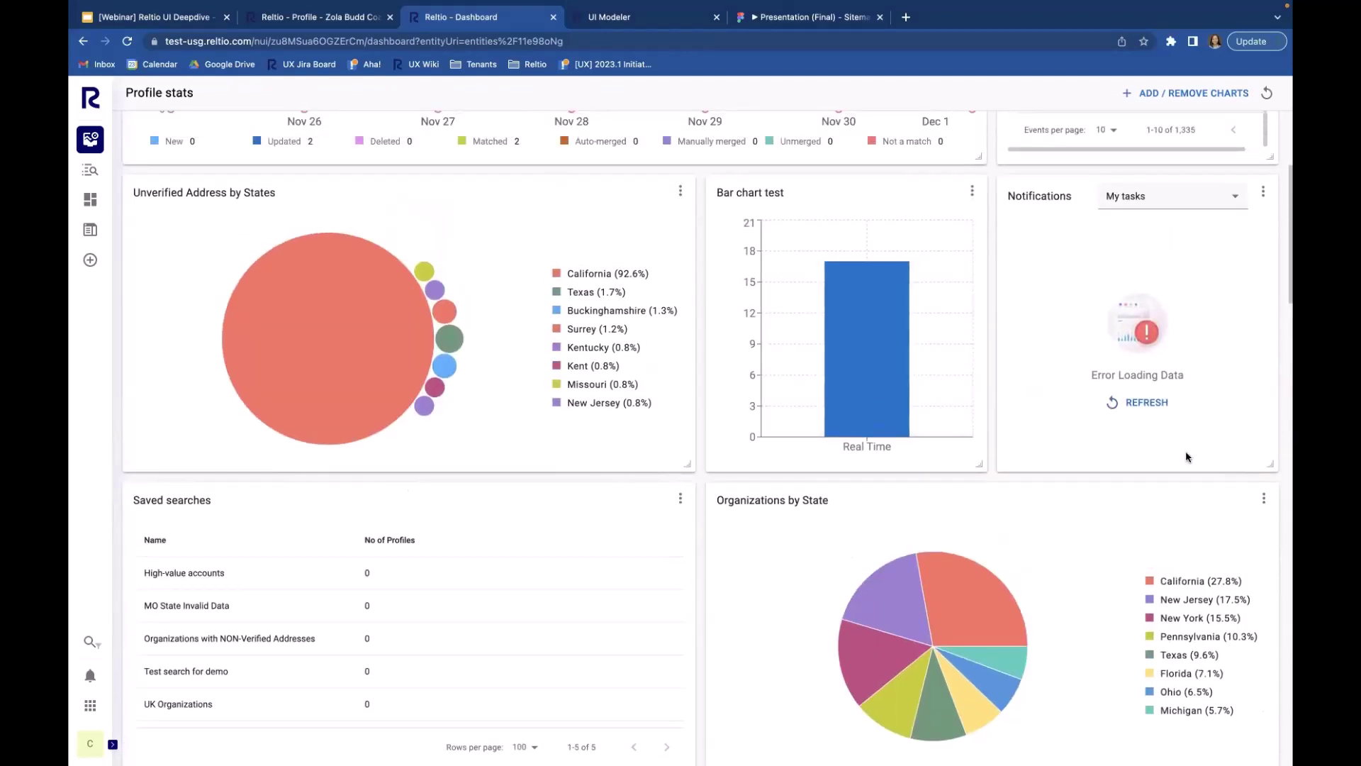
{"action": "scroll", "coordinate": [1188, 458], "scroll_direction": "up", "scroll_amount": 2}
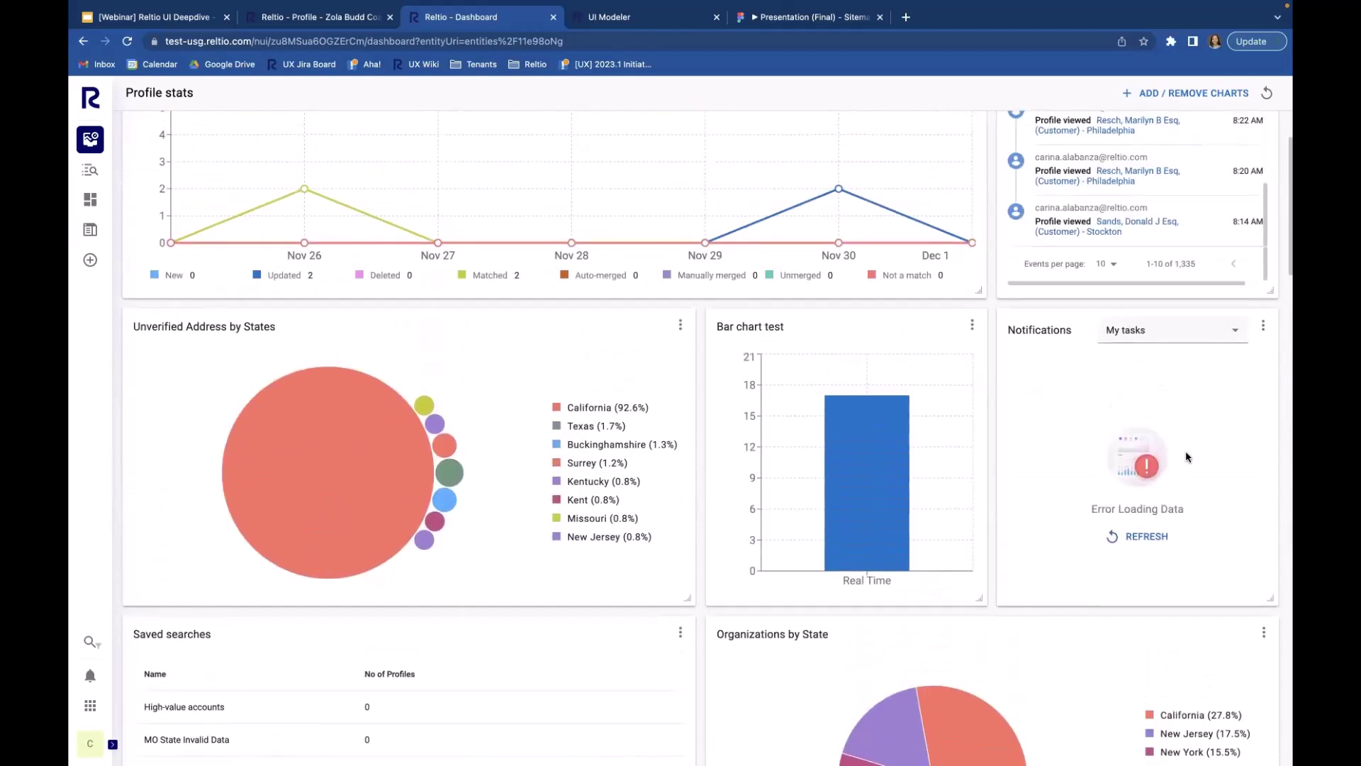
{"action": "scroll", "coordinate": [1188, 458], "scroll_direction": "up", "scroll_amount": 2}
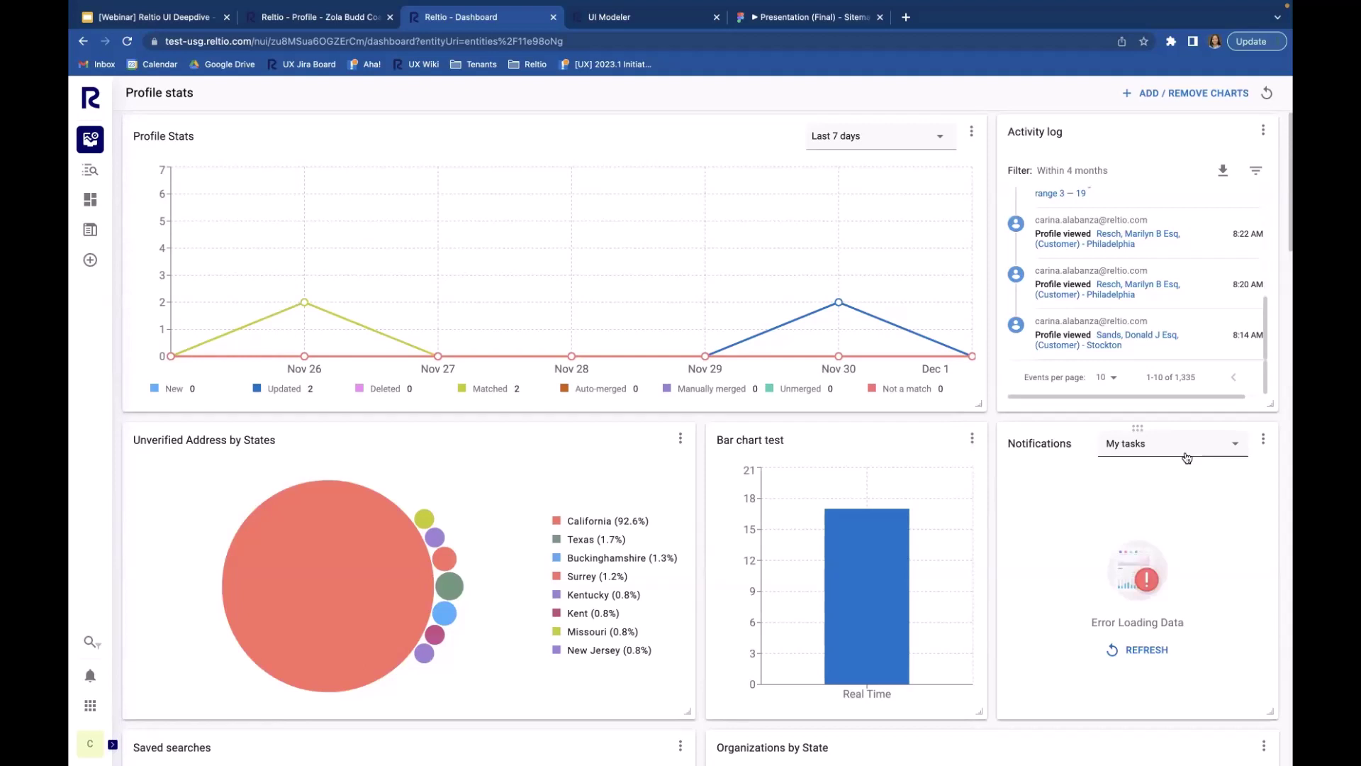
{"action": "scroll", "coordinate": [1187, 458], "scroll_direction": "up", "scroll_amount": 1}
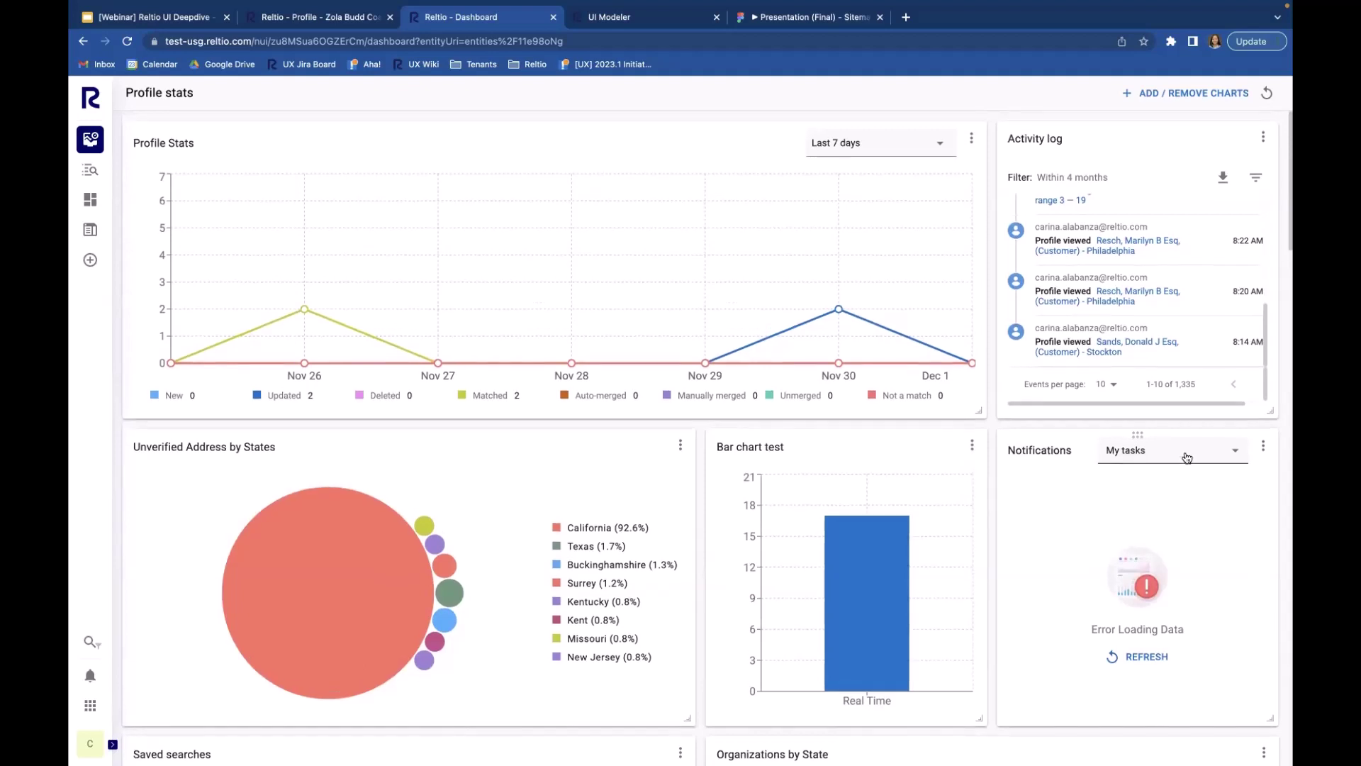
{"action": "left_click", "coordinate": [1265, 448]}
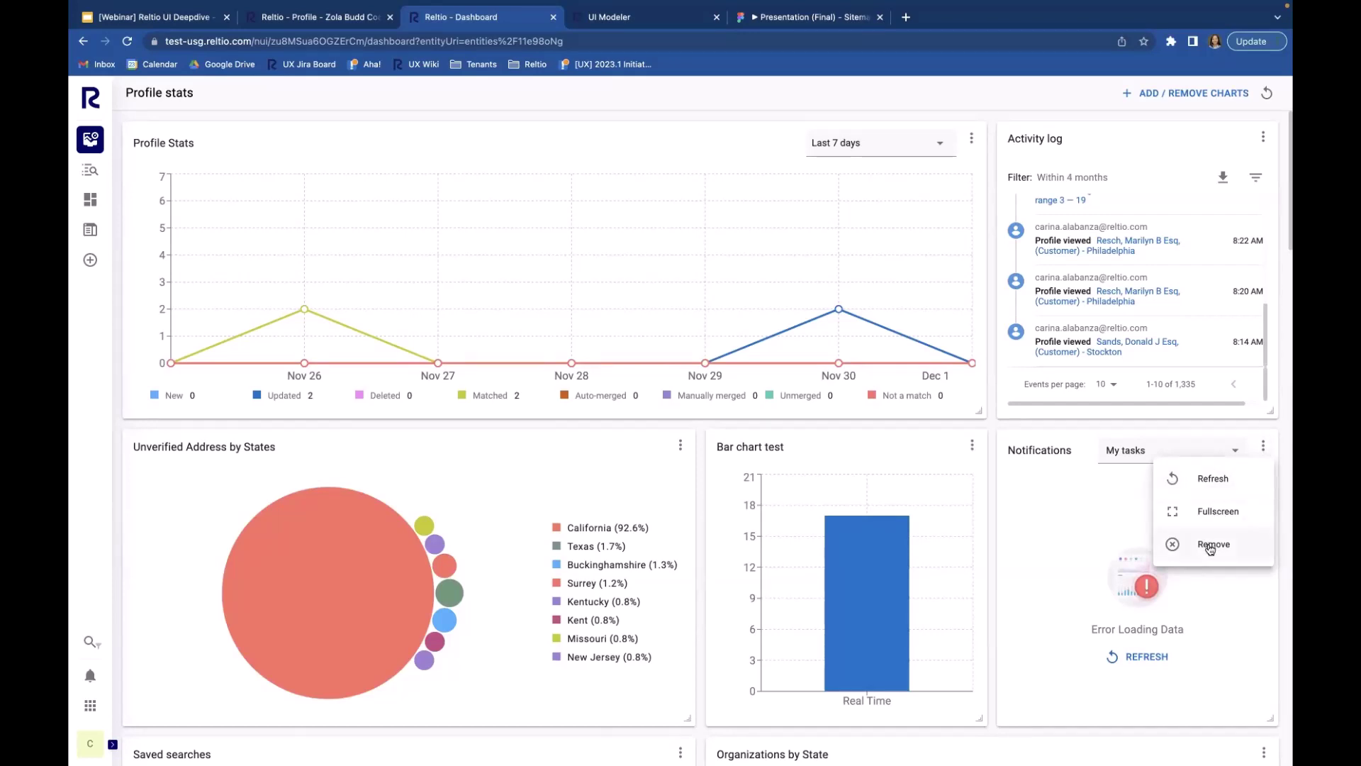
{"action": "left_click", "coordinate": [1211, 546]}
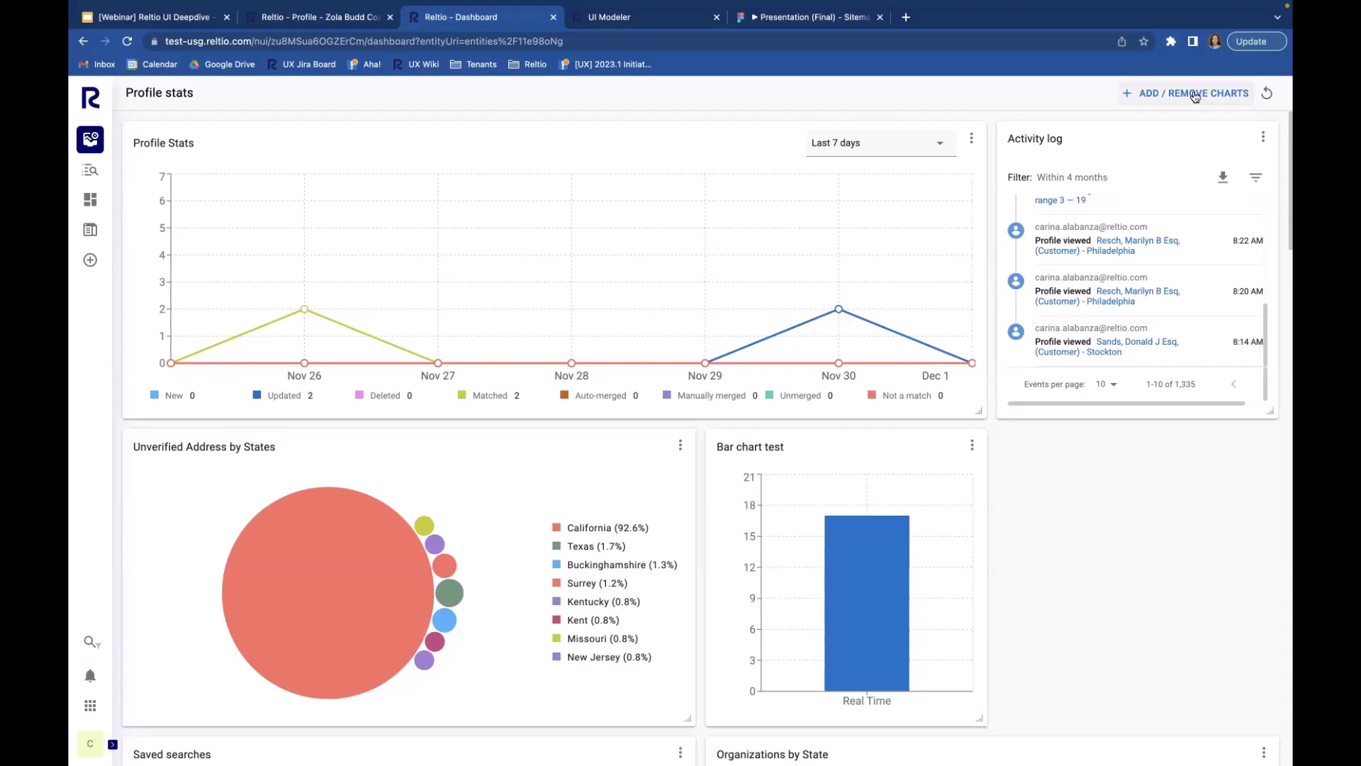
{"action": "left_click", "coordinate": [1195, 97]}
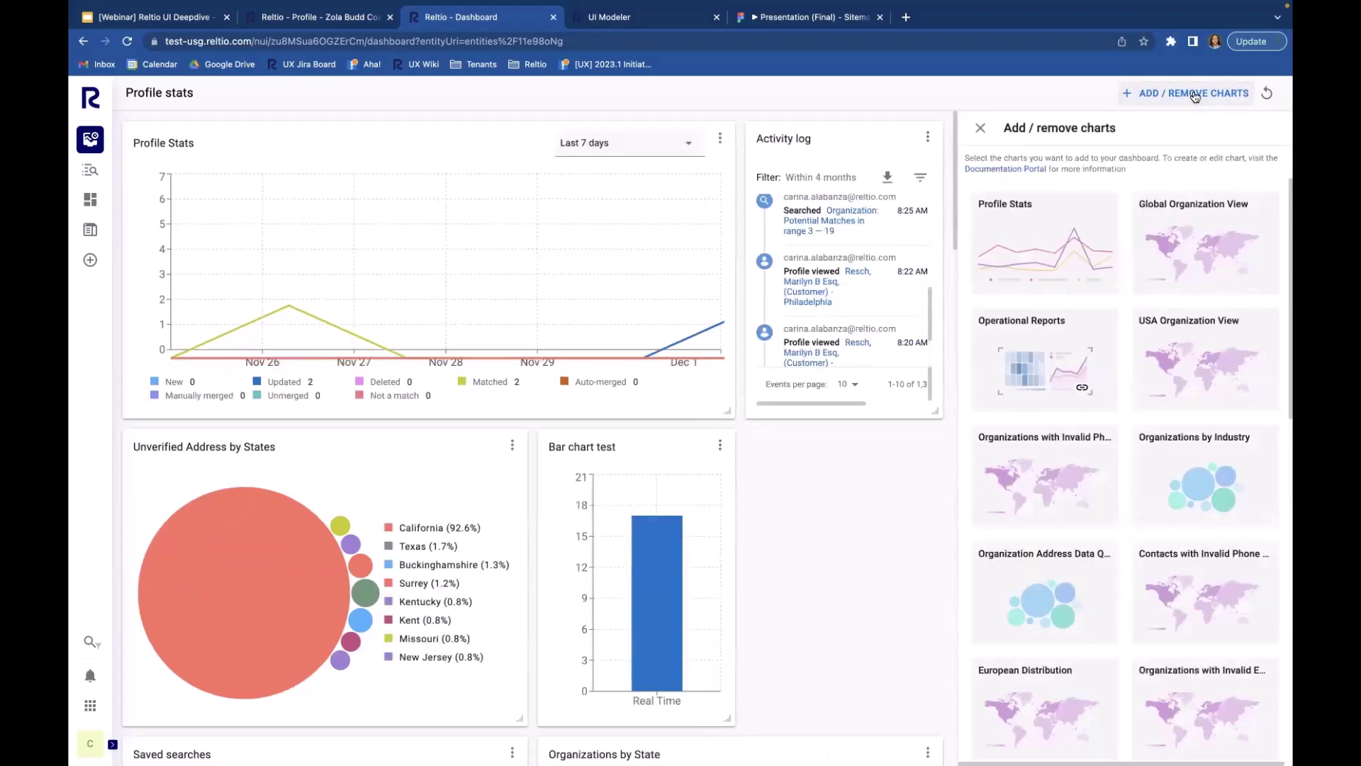
Step: Scroll through the available charts list, including Profile Stats and Global Organization View
{"action": "scroll", "coordinate": [1092, 525], "scroll_direction": "down", "scroll_amount": 1}
{"action": "scroll", "coordinate": [1093, 528], "scroll_direction": "down", "scroll_amount": 8}
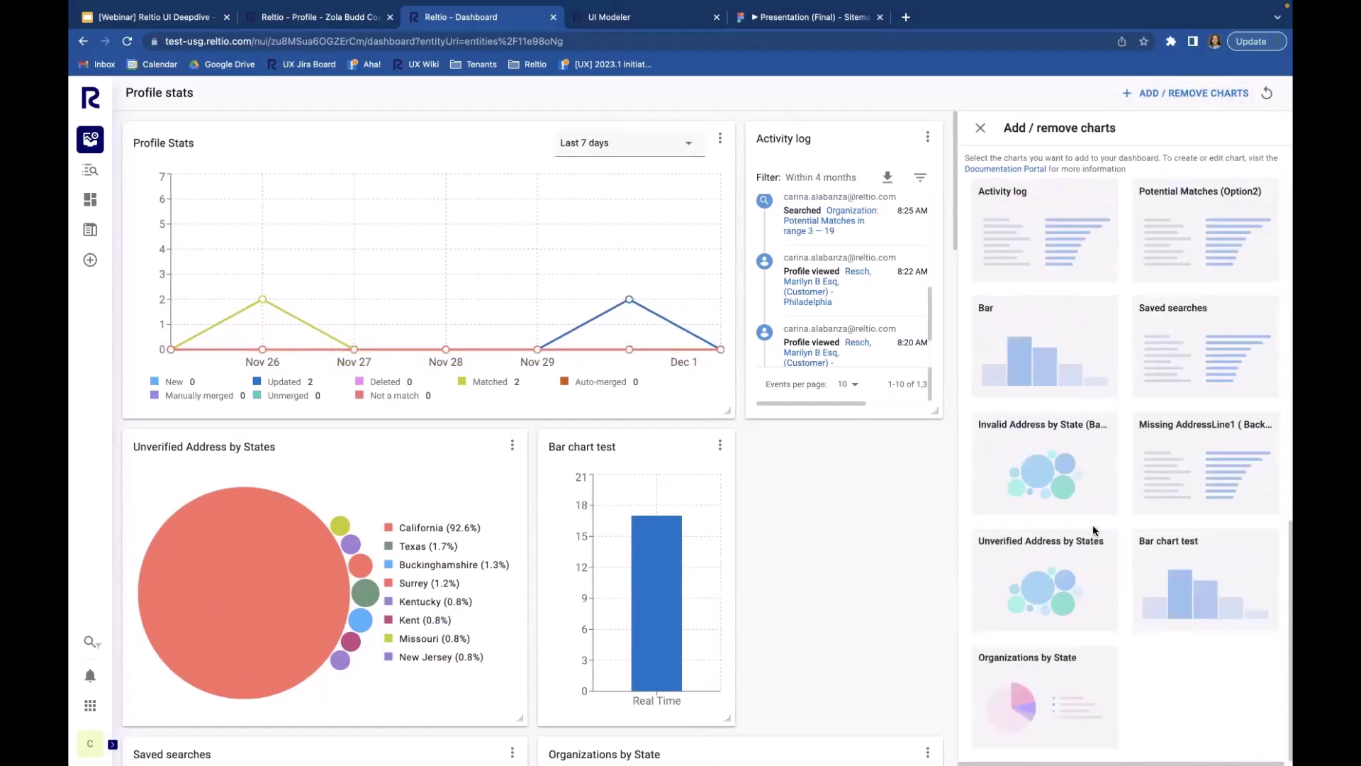
{"action": "scroll", "coordinate": [1092, 525], "scroll_direction": "up", "scroll_amount": 10}
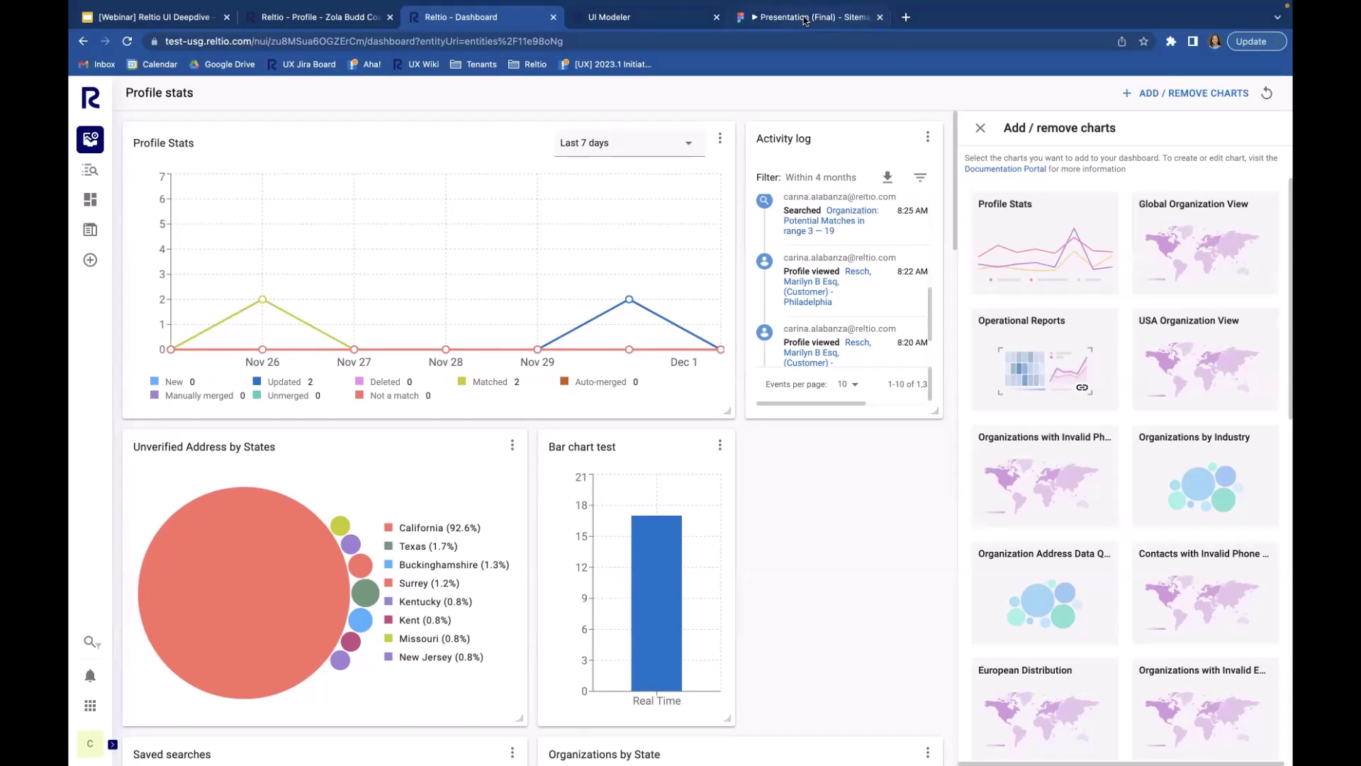
{"action": "left_click", "coordinate": [805, 18]}
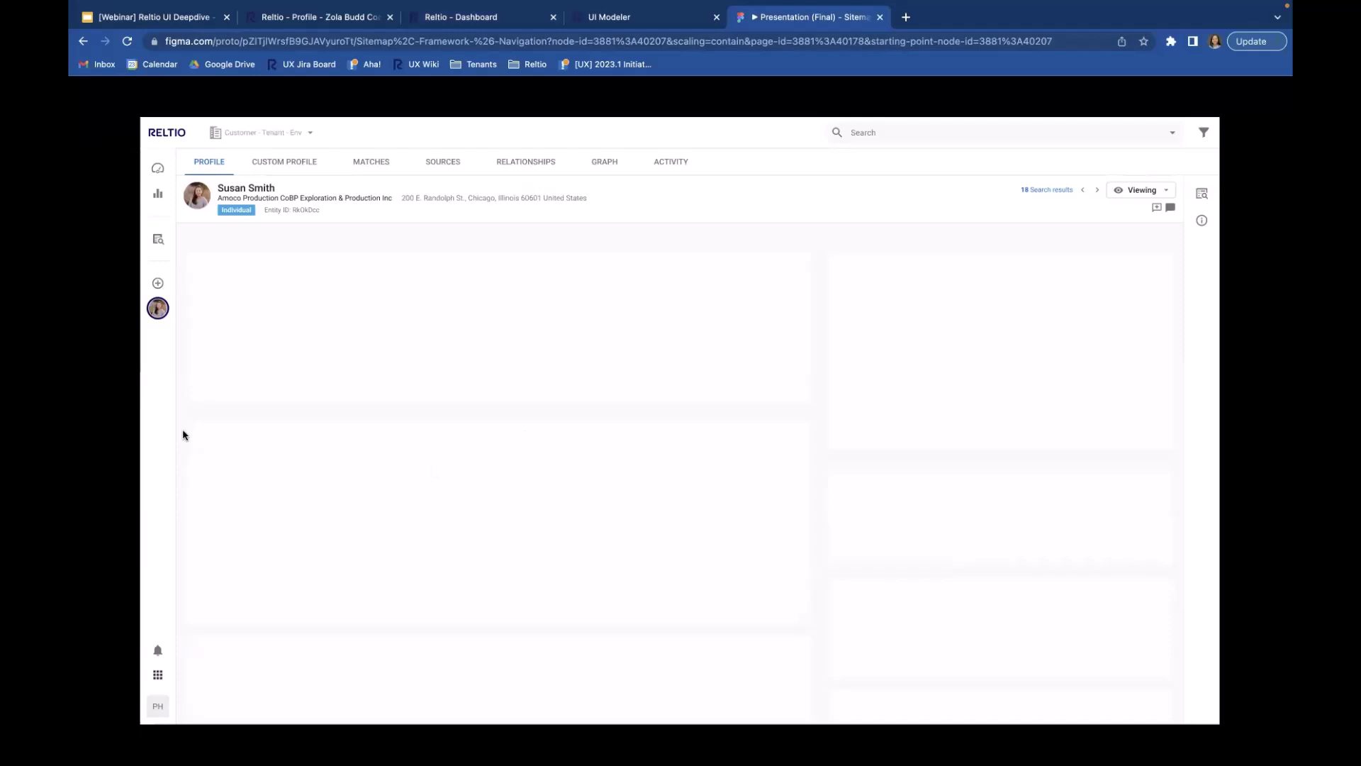
{"action": "mouse_move", "coordinate": [161, 176]}
{"action": "left_click", "coordinate": [494, 18]}
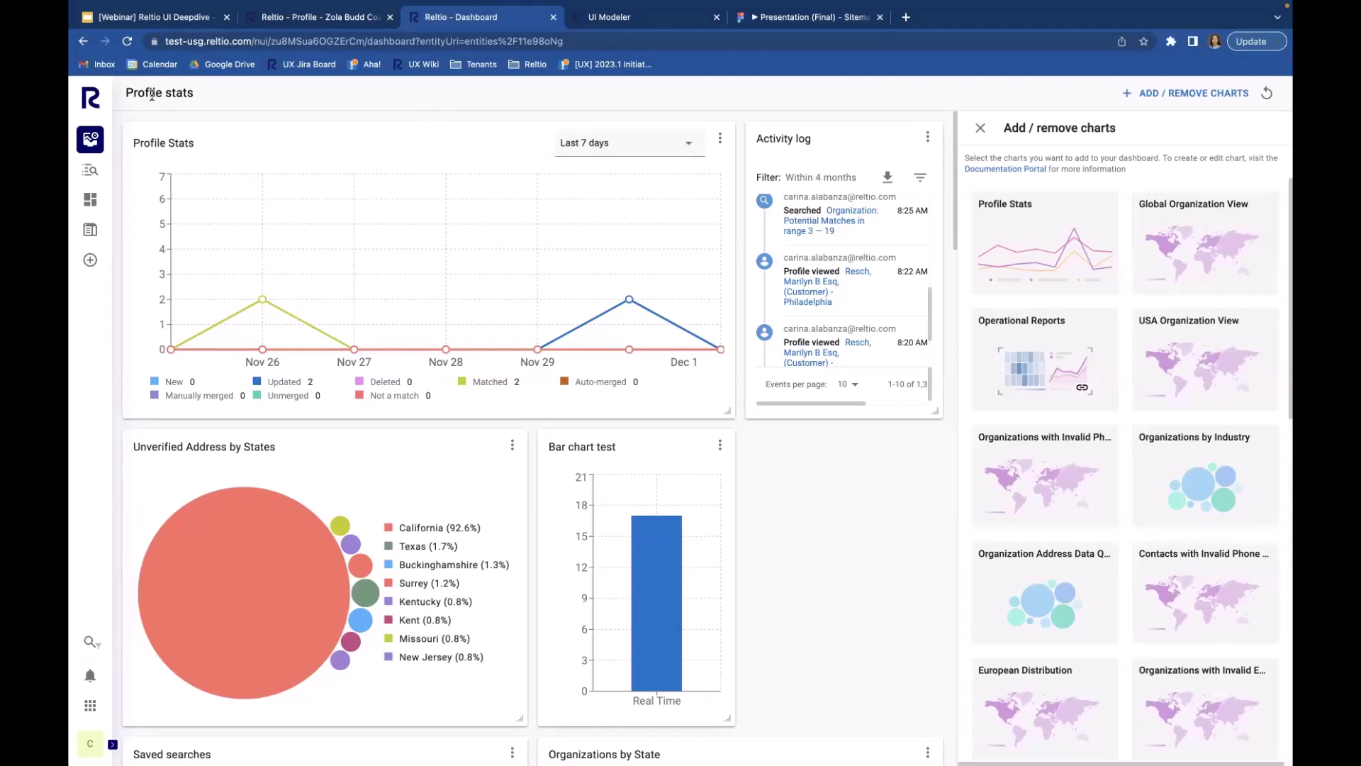
Step: Open the Data quality dashboard for Employee, then bring the Figma profile prototype forward
{"action": "left_click", "coordinate": [88, 140]}
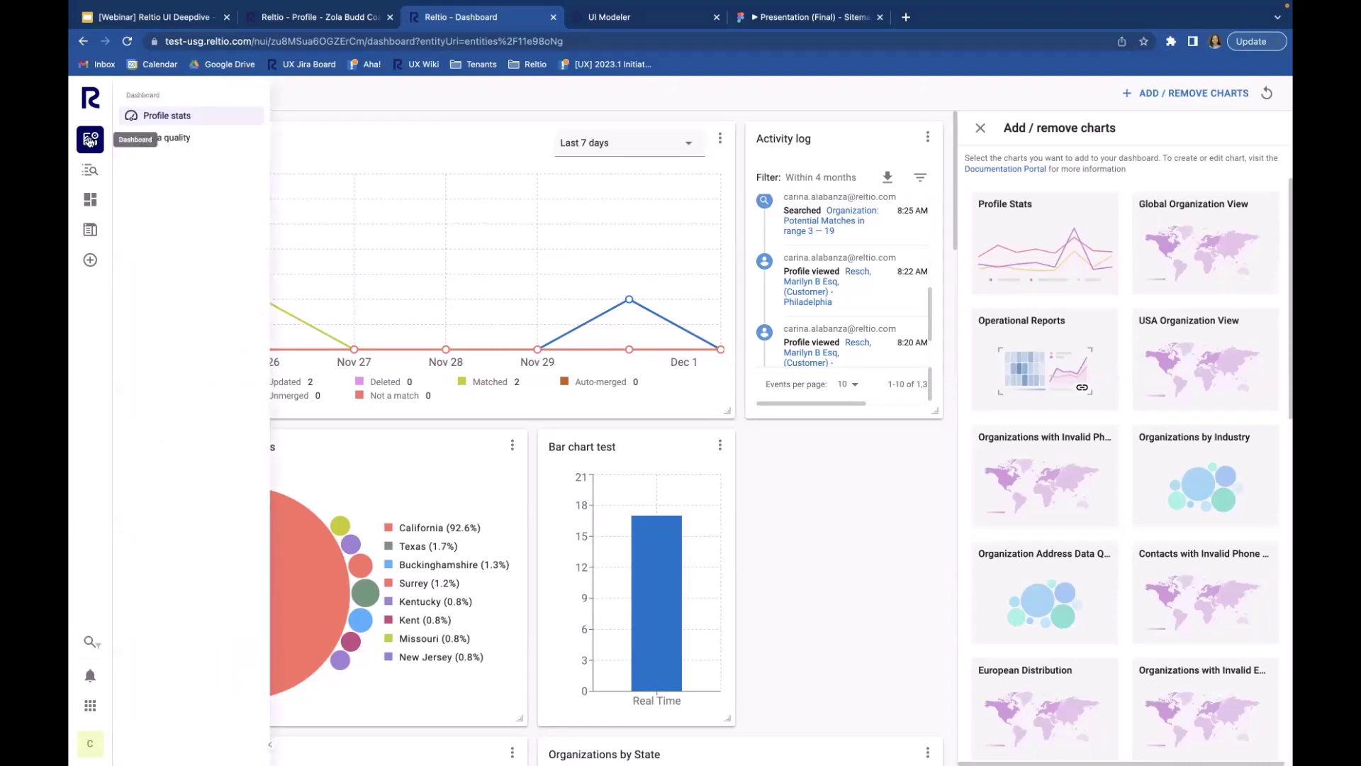
{"action": "left_click", "coordinate": [171, 144]}
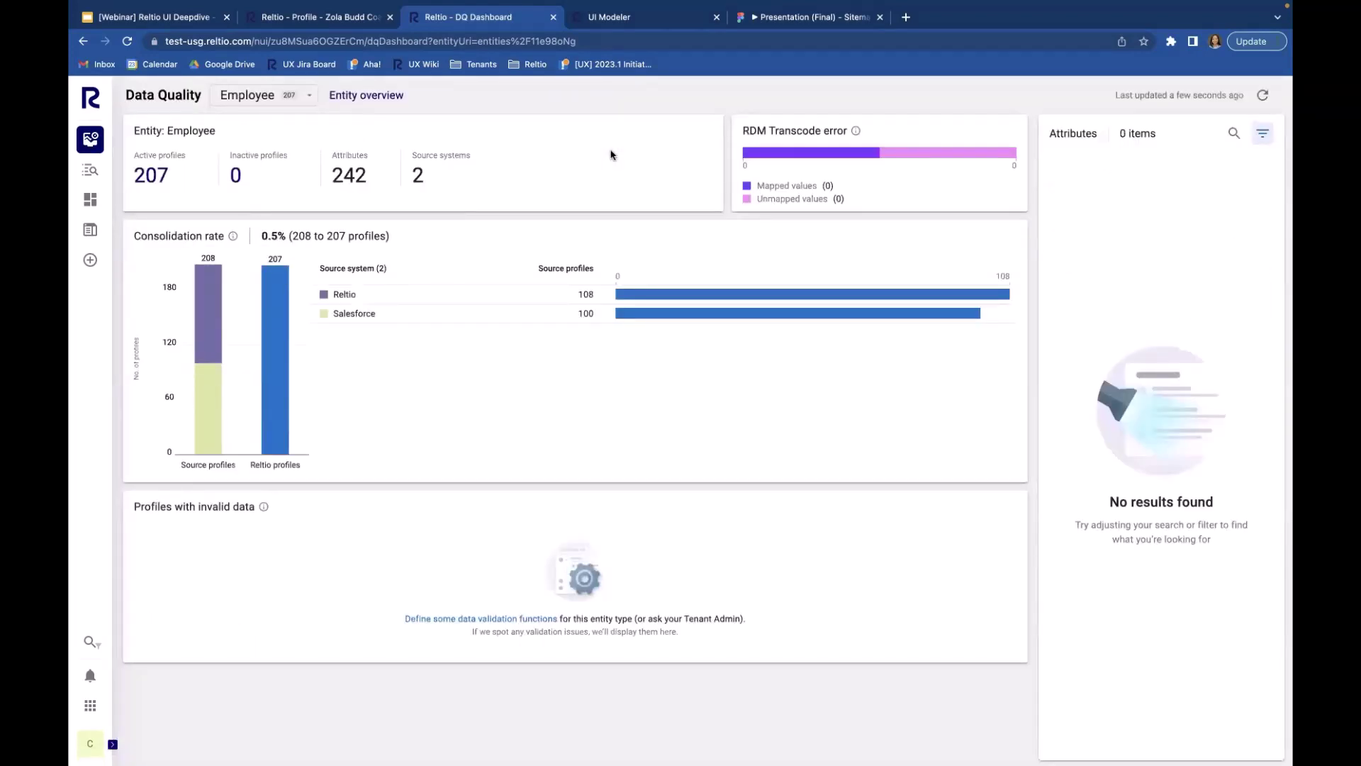
{"action": "mouse_move", "coordinate": [679, 4]}
{"action": "left_click", "coordinate": [805, 19]}
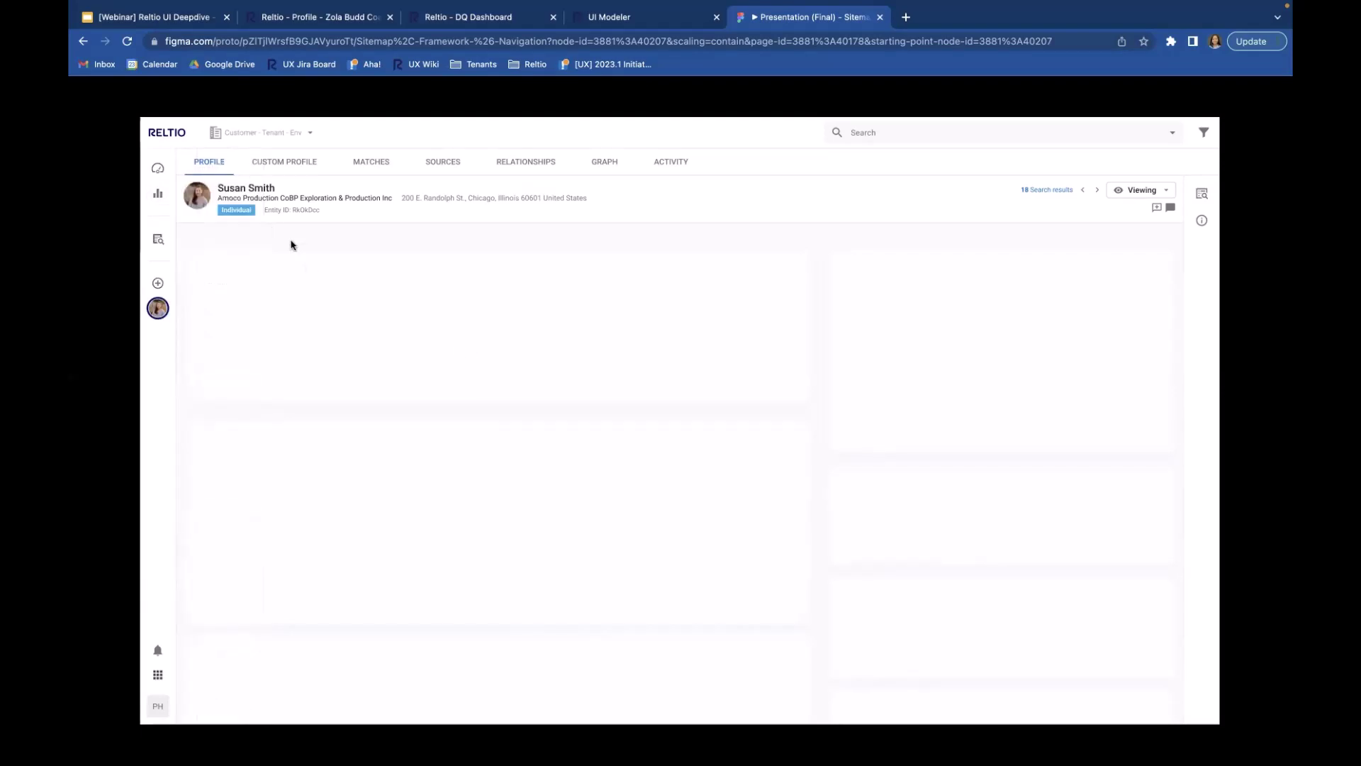
Step: Open the Stockton customer's Organization profile with its navigation expanded, then return to Figma
{"action": "left_click", "coordinate": [492, 18]}
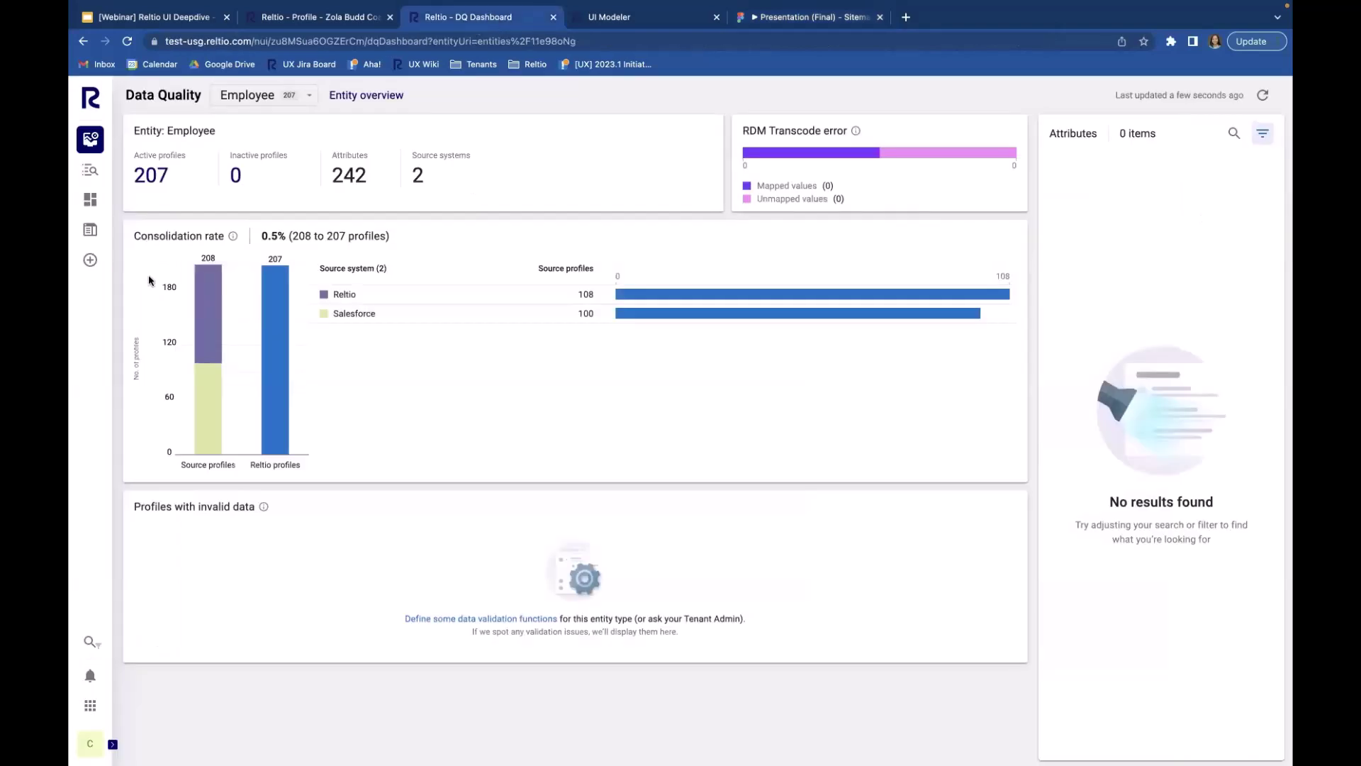
{"action": "left_click", "coordinate": [92, 227]}
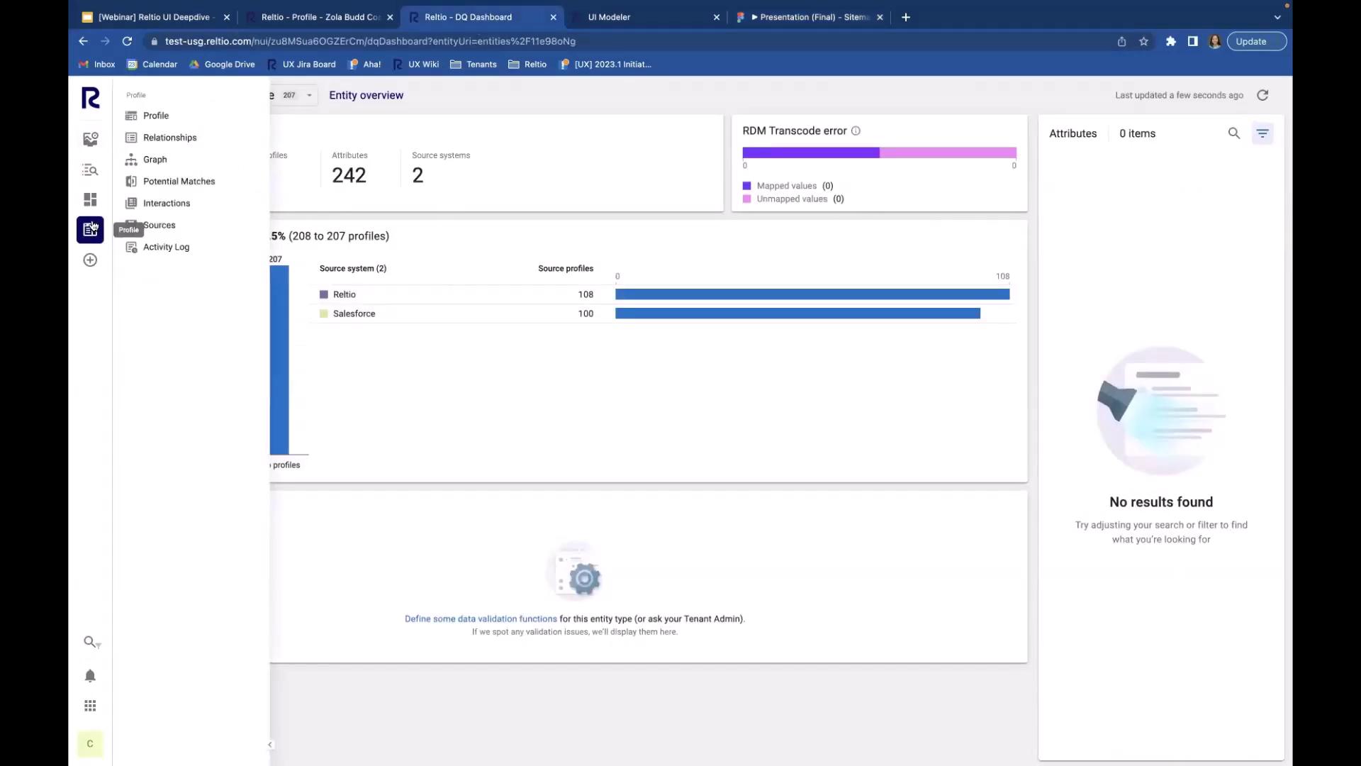
{"action": "left_click", "coordinate": [197, 116]}
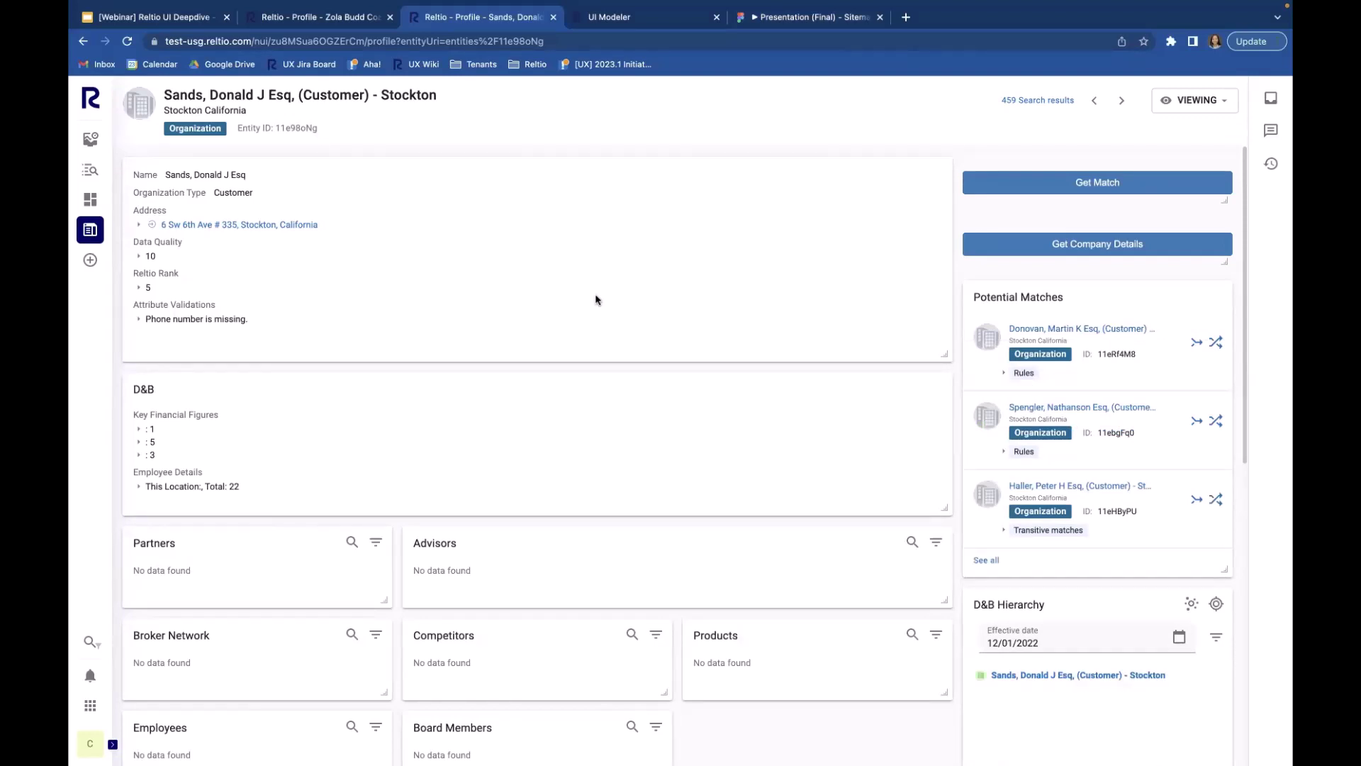
{"action": "left_click", "coordinate": [90, 229]}
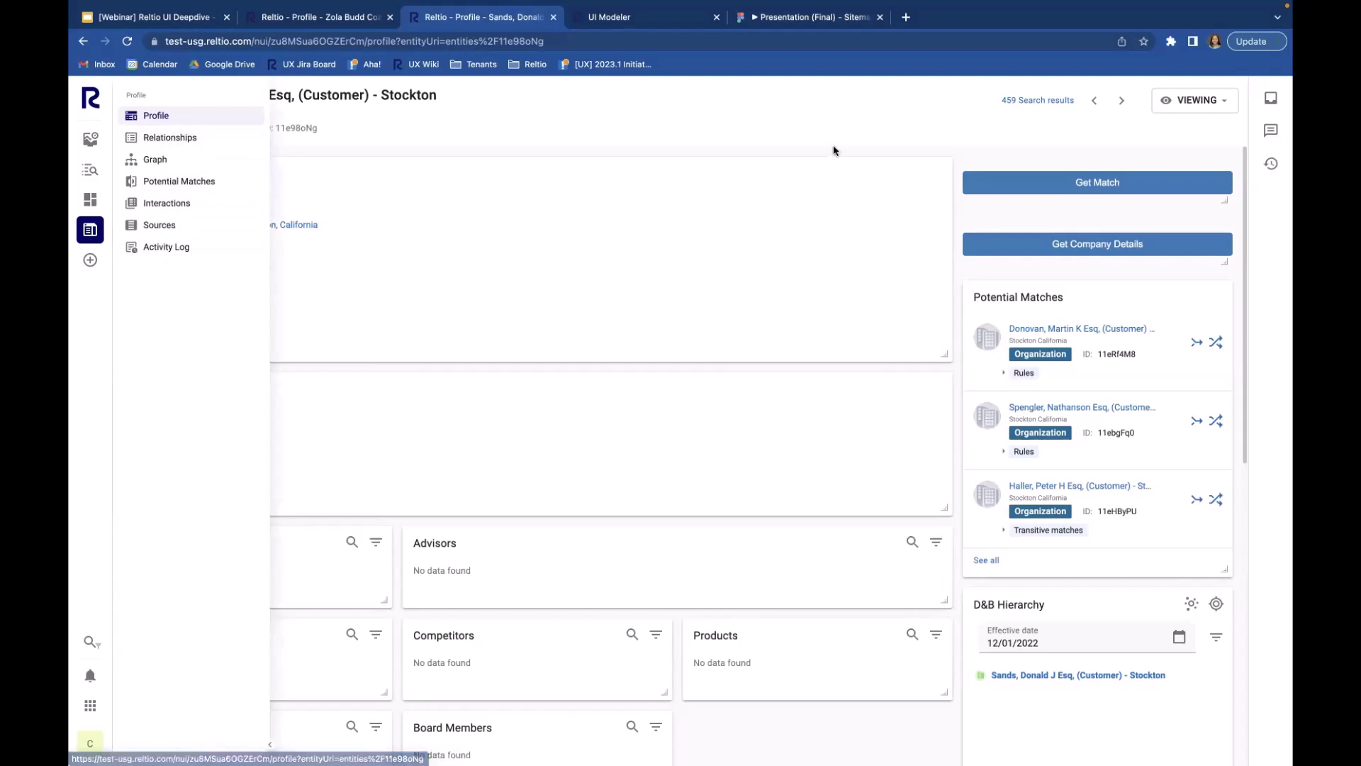
{"action": "left_click", "coordinate": [832, 20]}
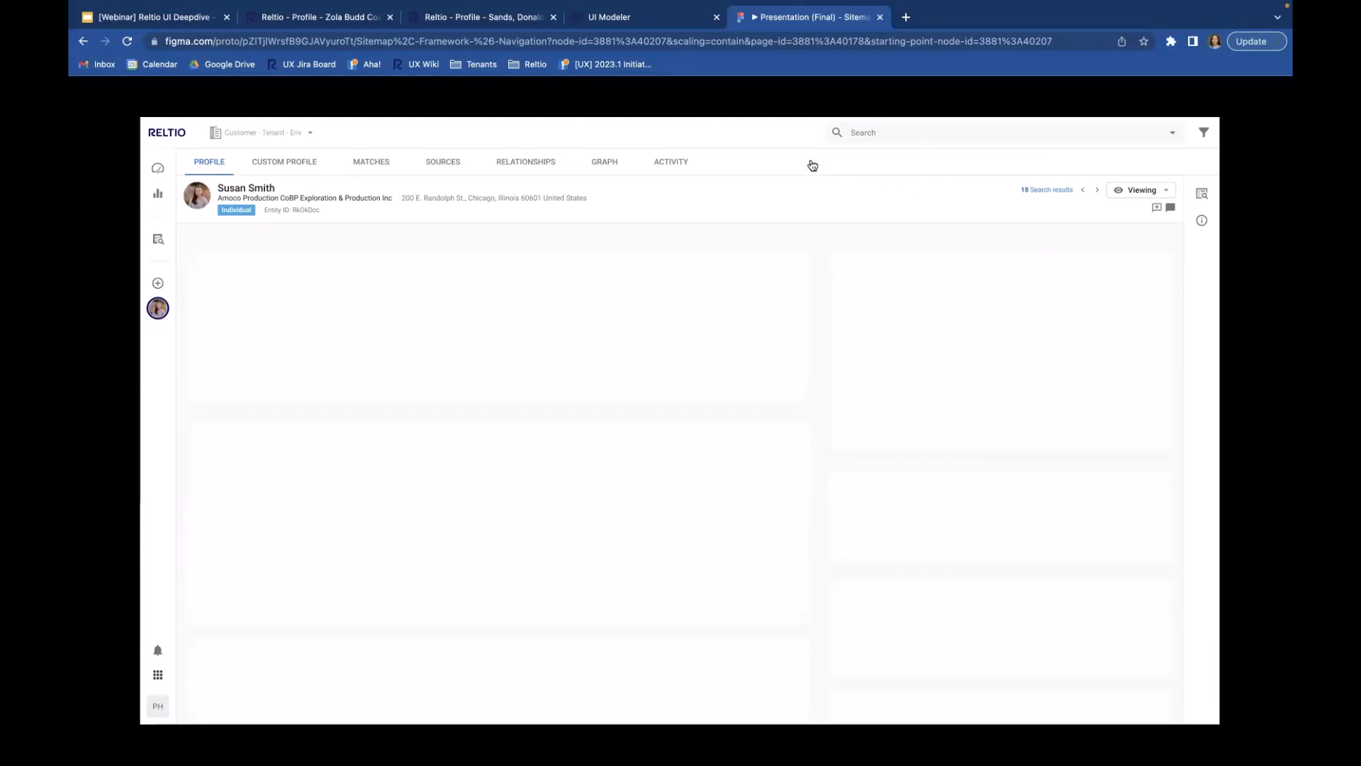
Step: Review the Figma profile prototype, then return to the webinar deck's New Reltio UI Walkthrough slide
{"action": "left_click", "coordinate": [494, 17]}
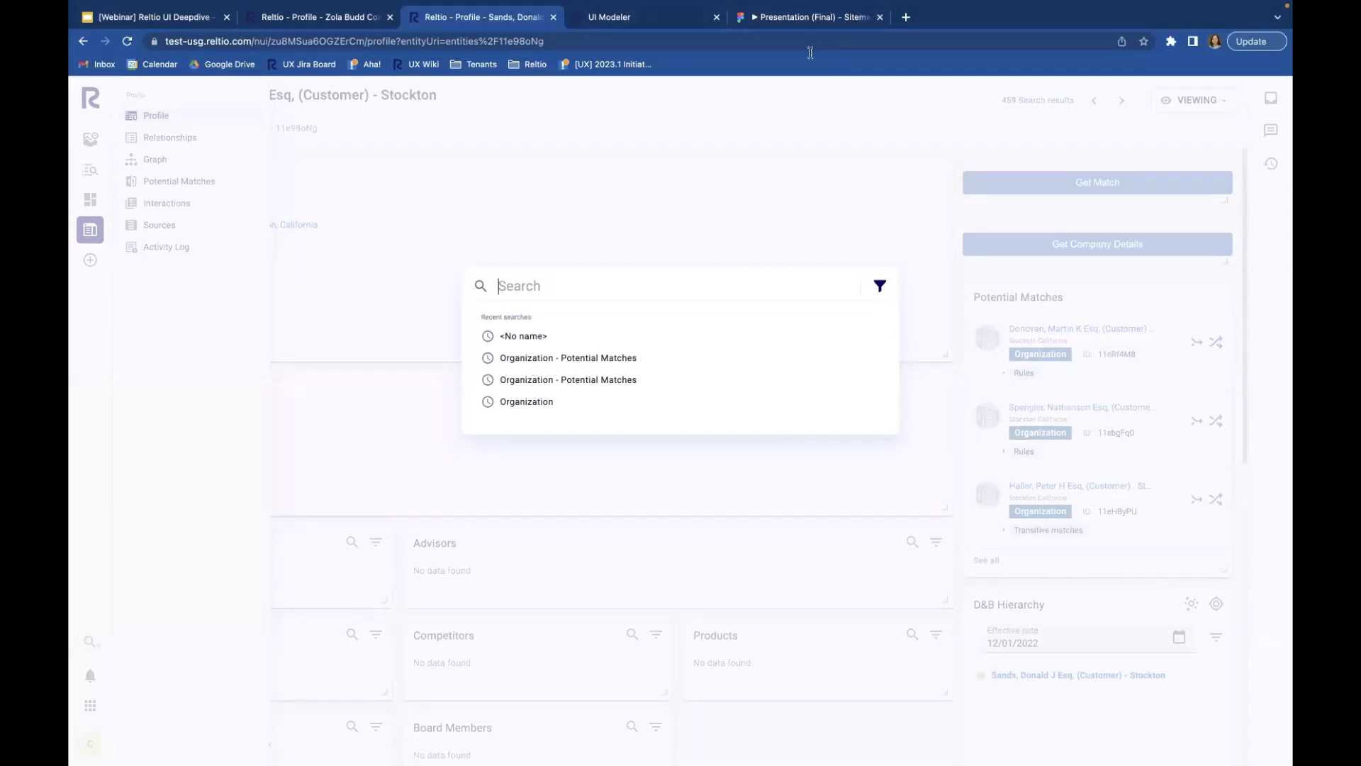
{"action": "left_click", "coordinate": [811, 162]}
{"action": "mouse_move", "coordinate": [741, 6]}
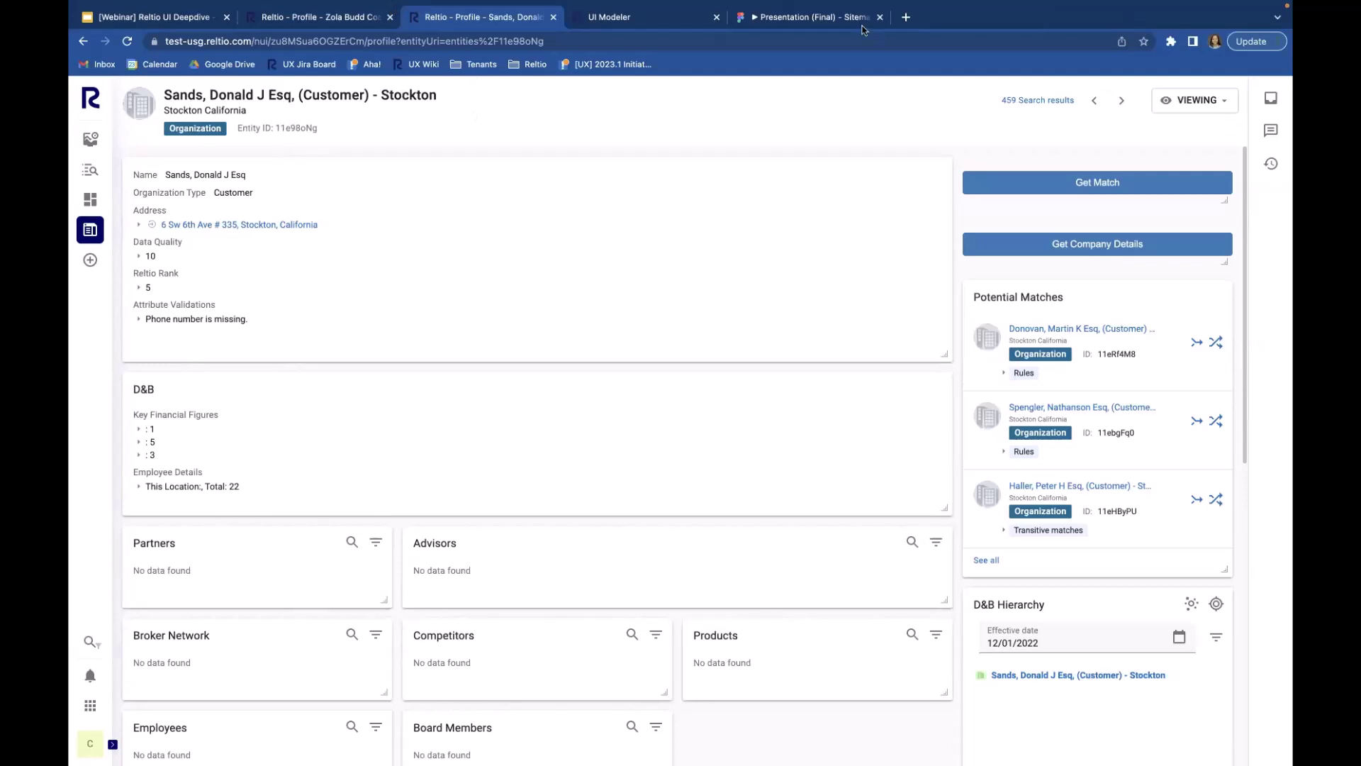
{"action": "left_click", "coordinate": [799, 23]}
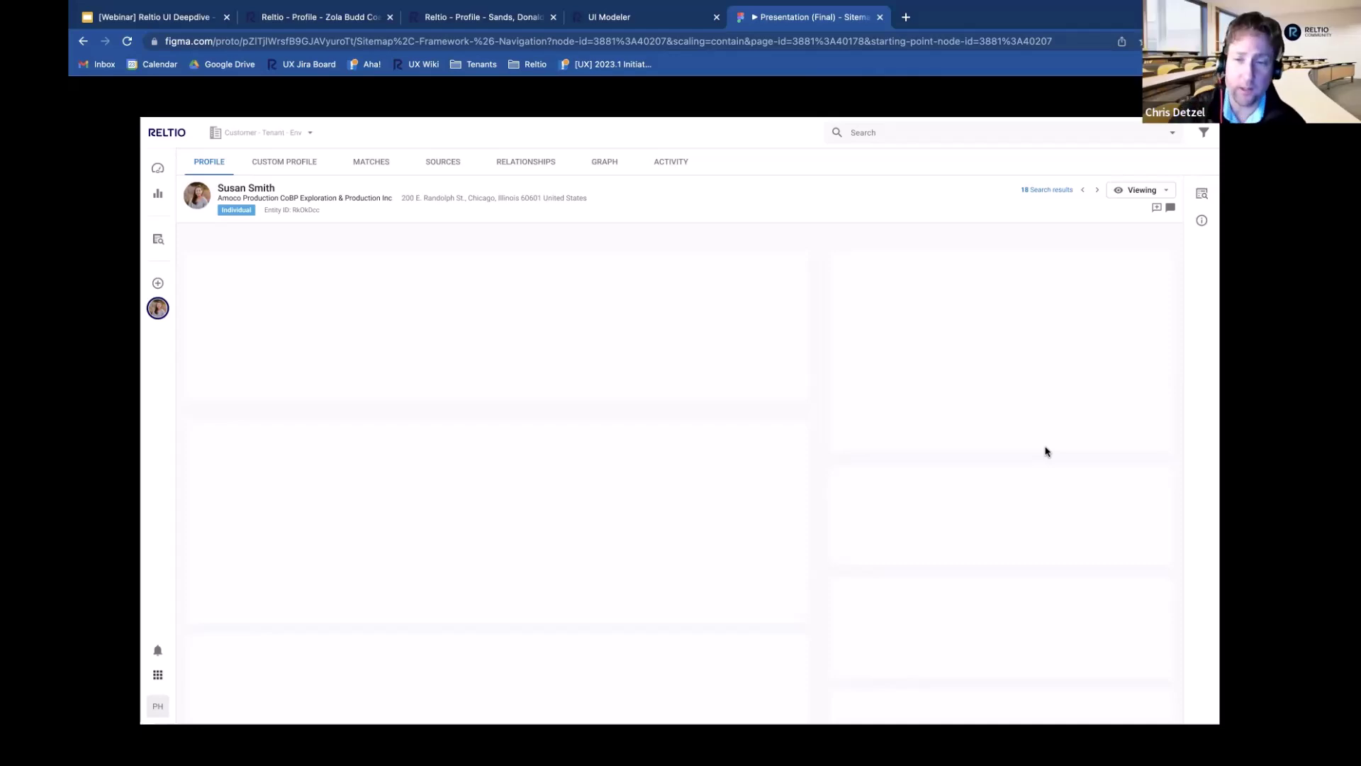
{"action": "key", "text": "Escape"}
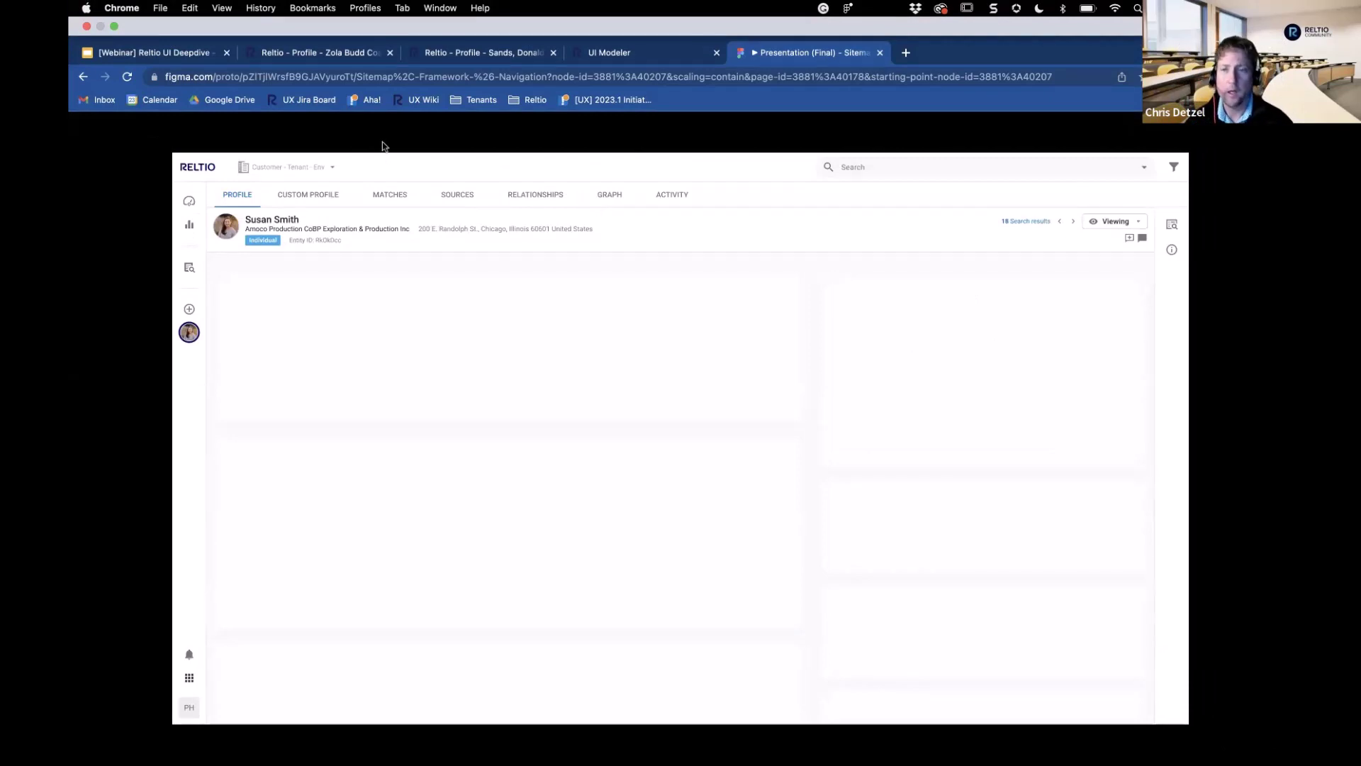
{"action": "left_click", "coordinate": [171, 56]}
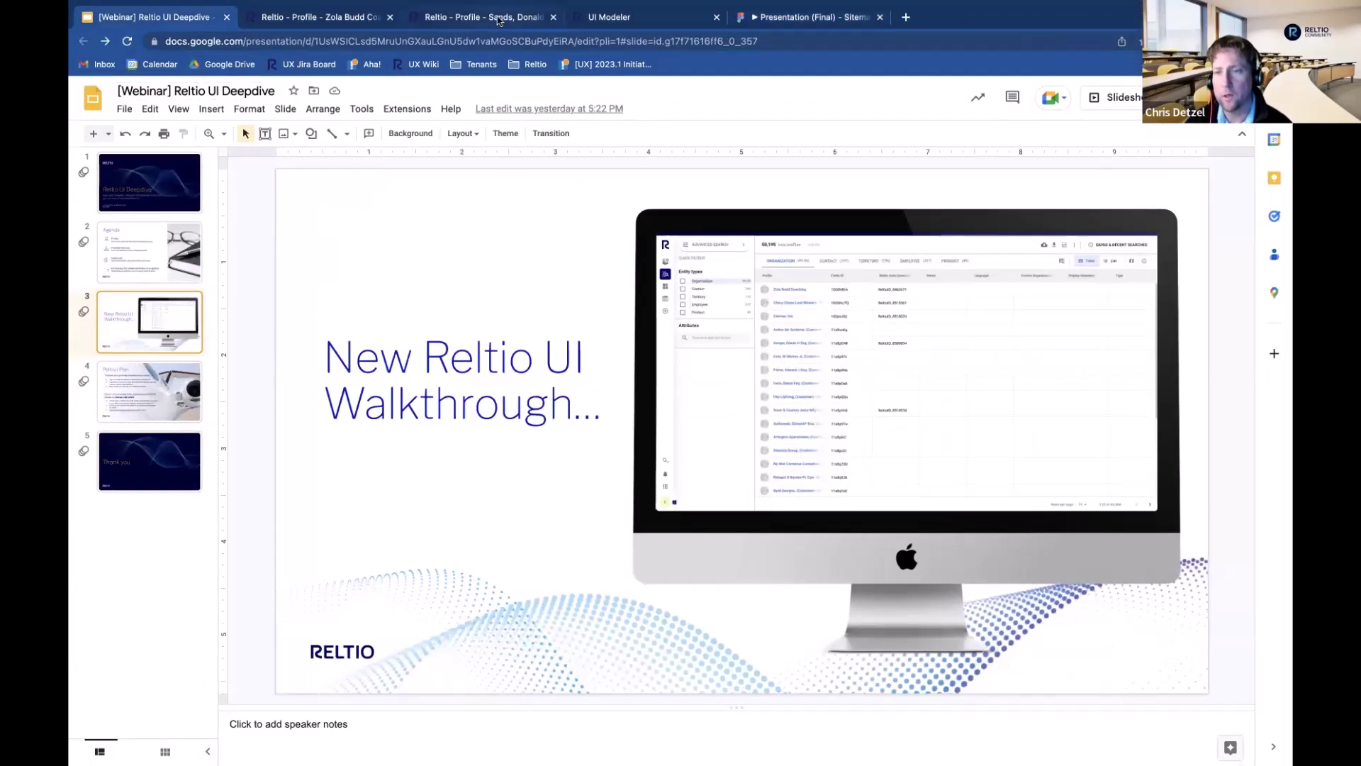
{"action": "left_click", "coordinate": [359, 22]}
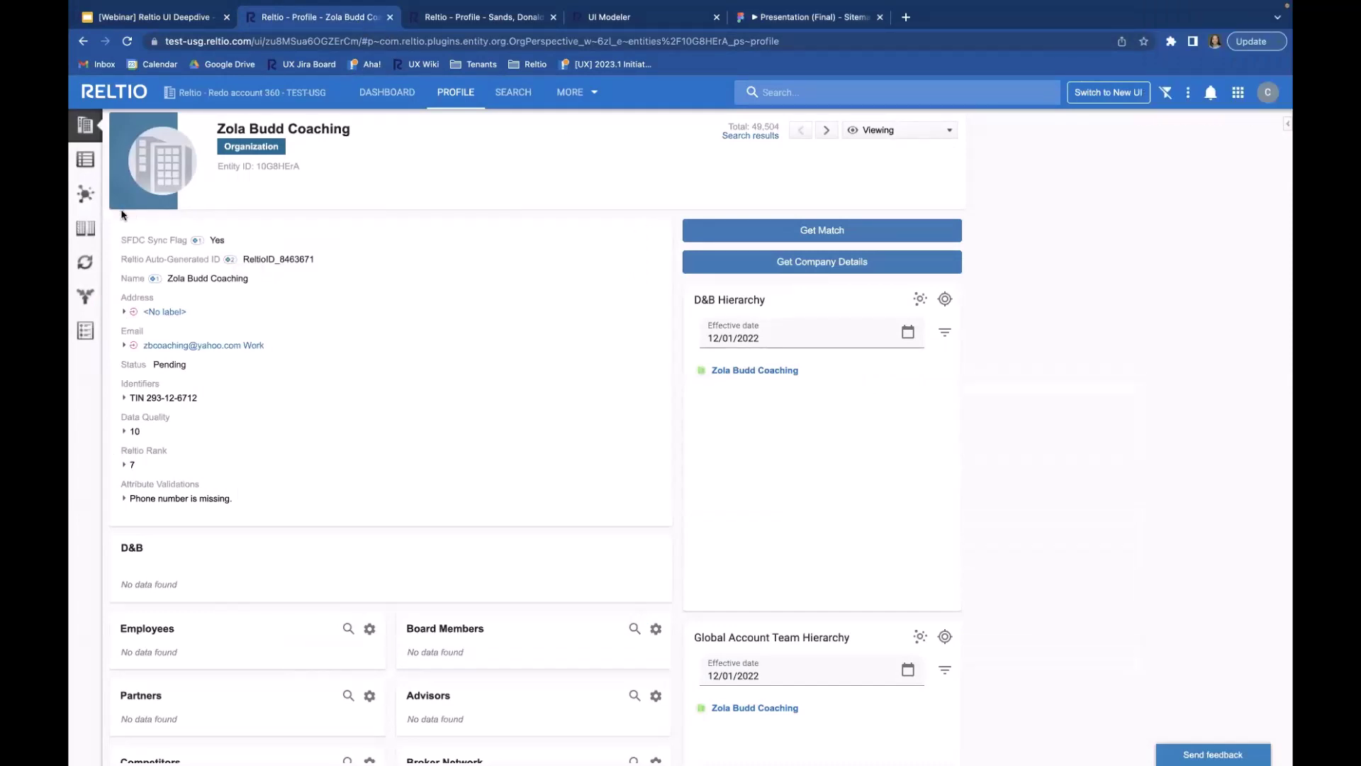
{"action": "left_click", "coordinate": [452, 26]}
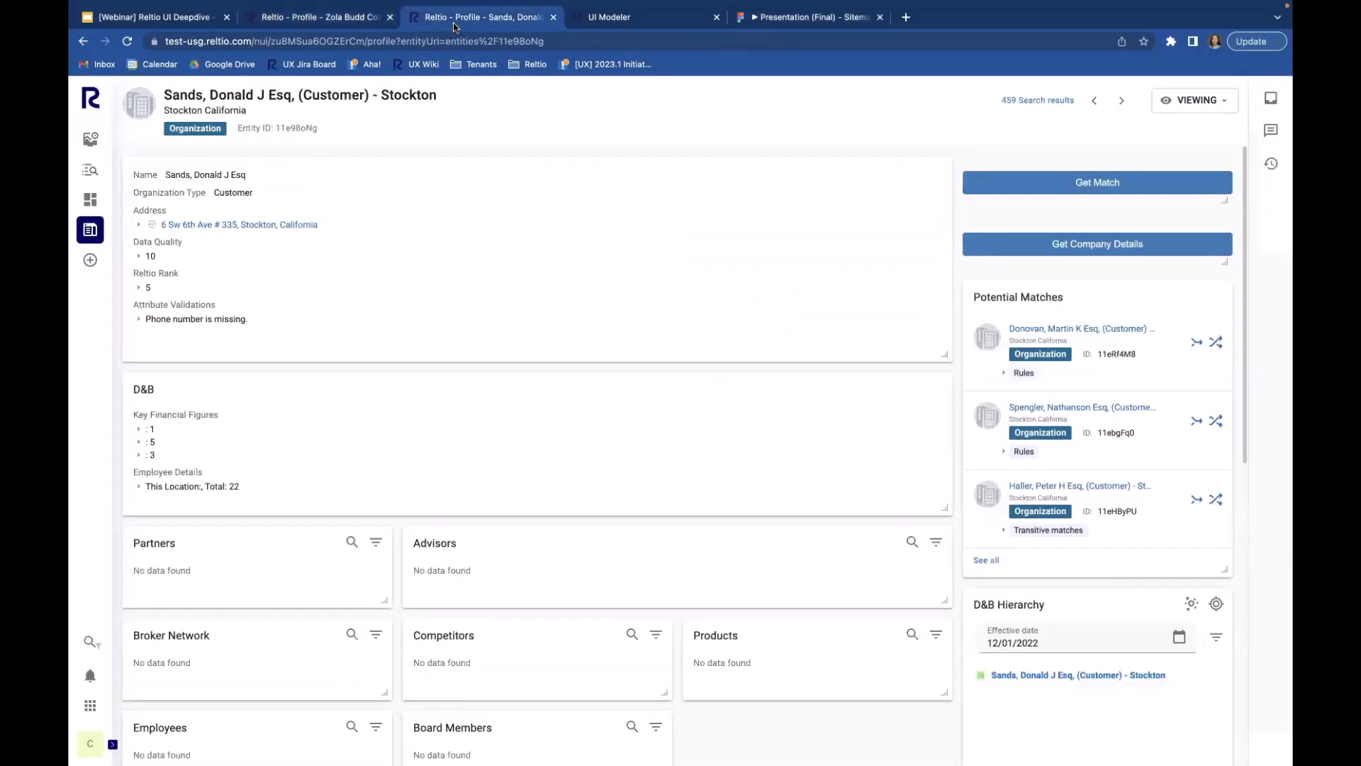
{"action": "mouse_move", "coordinate": [83, 235]}
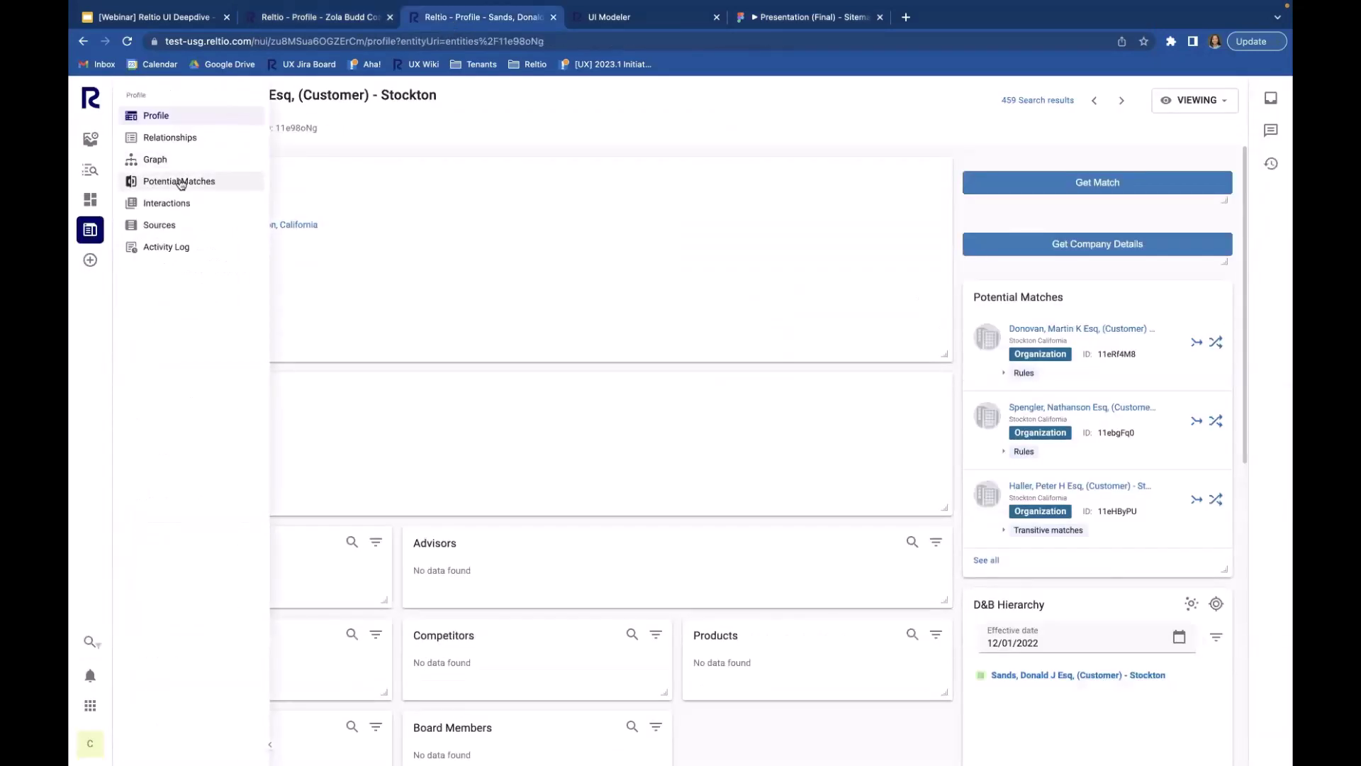
{"action": "left_click", "coordinate": [179, 182]}
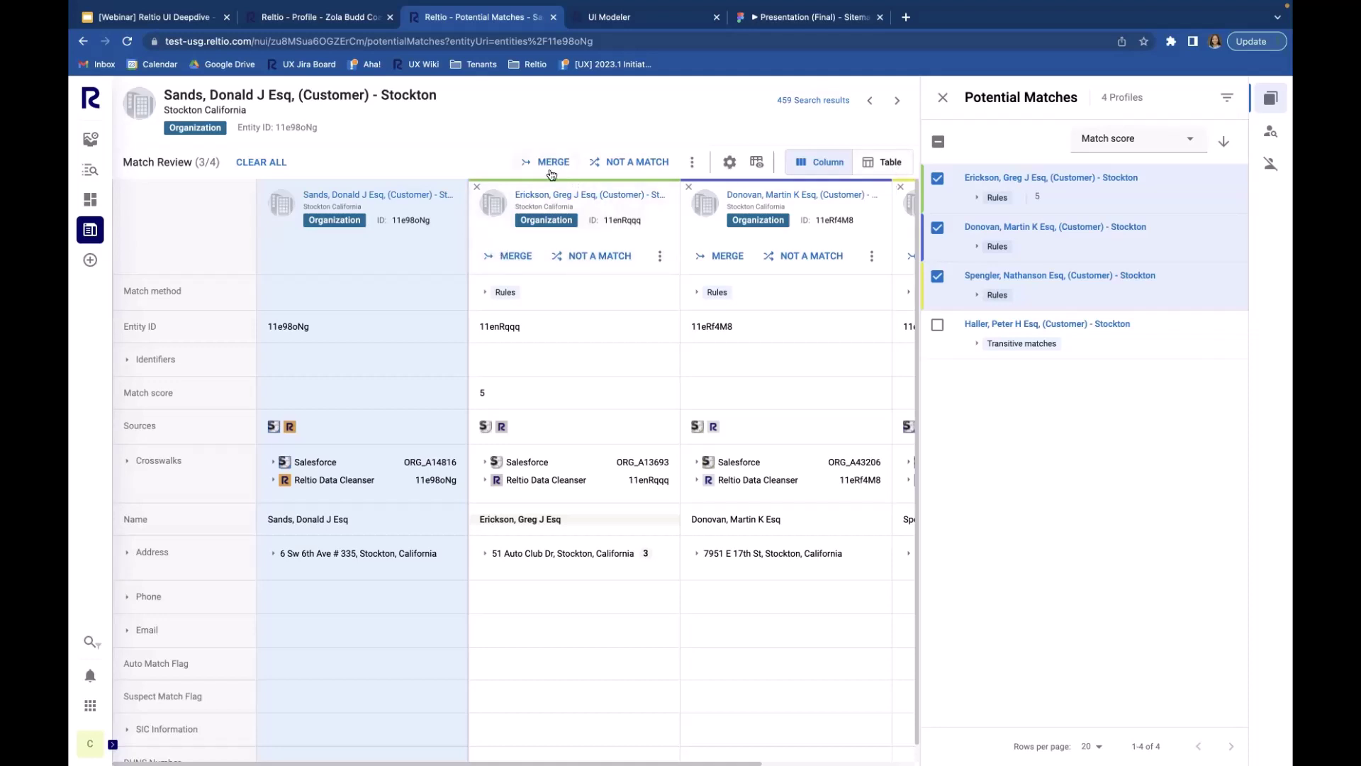
{"action": "left_click", "coordinate": [891, 163]}
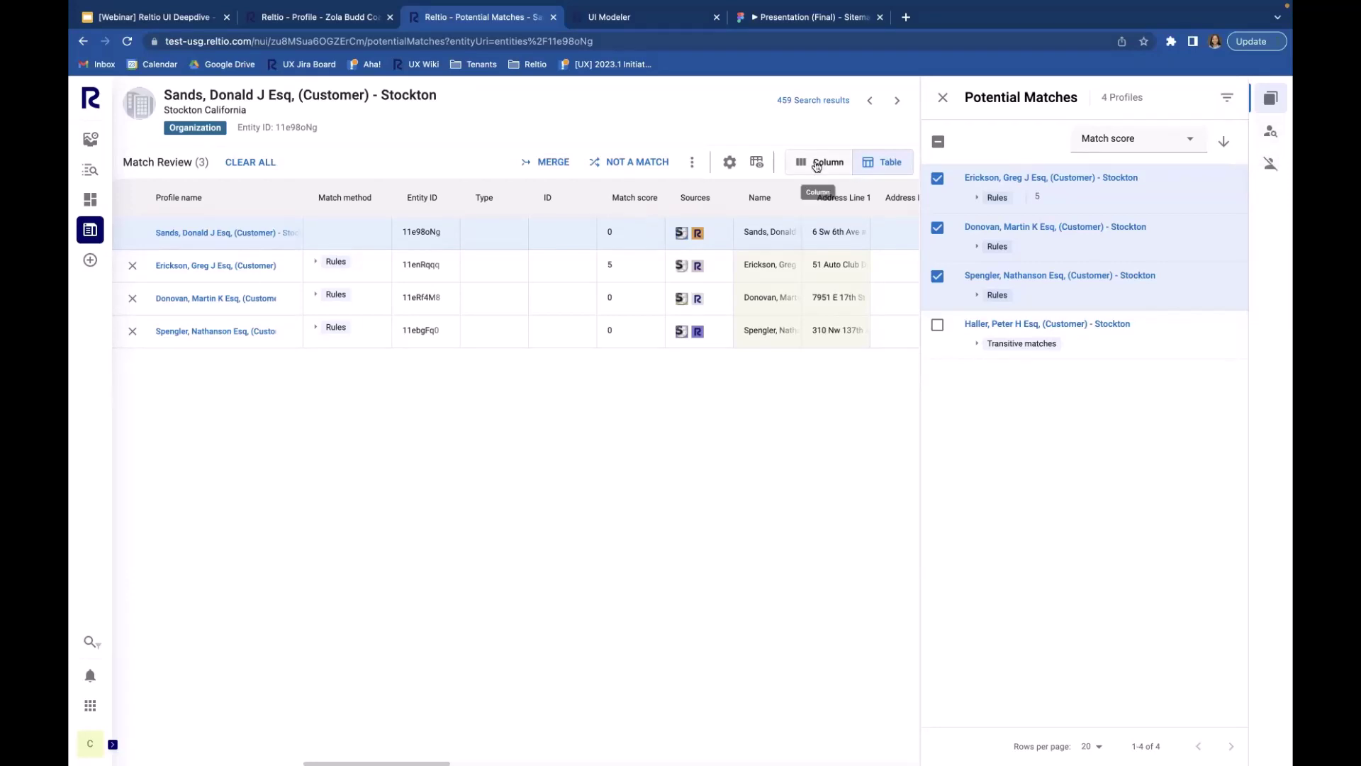
{"action": "left_click", "coordinate": [816, 163]}
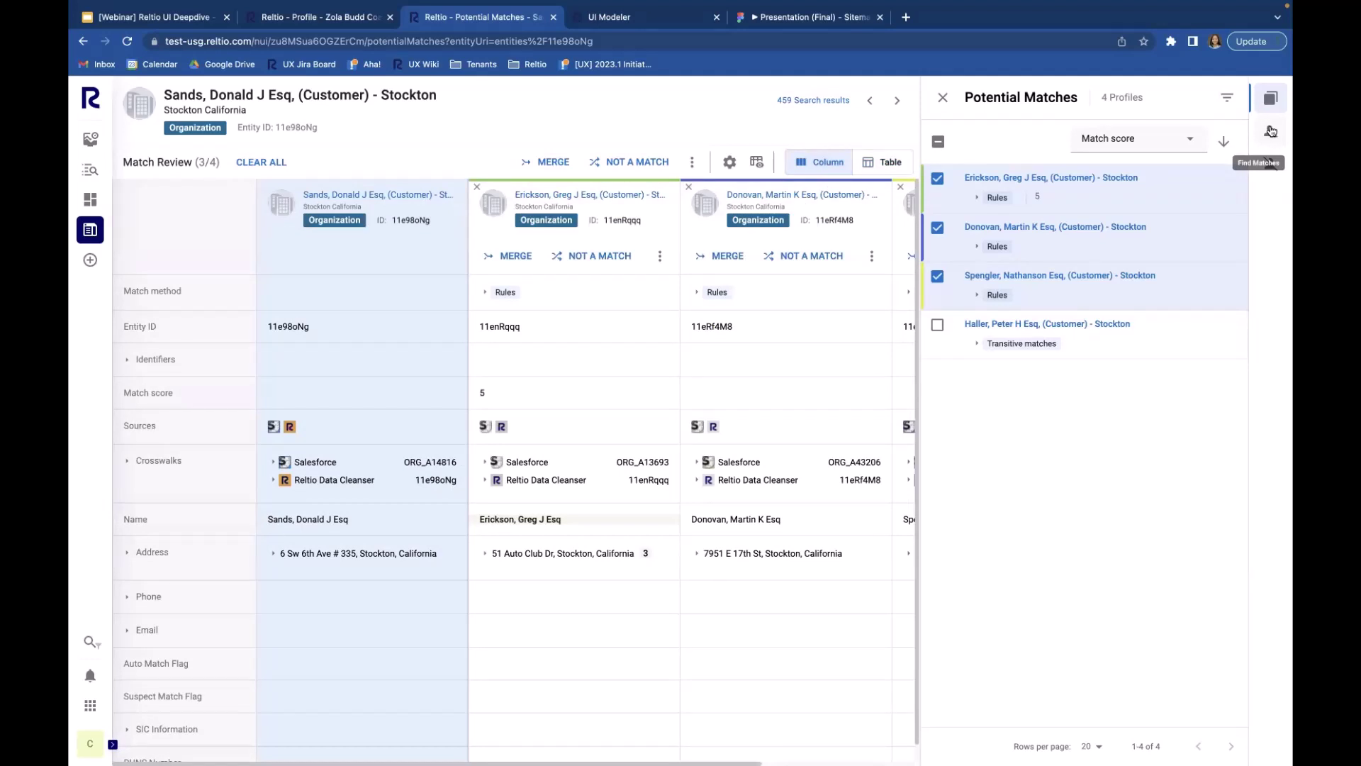
{"action": "left_click", "coordinate": [1271, 131]}
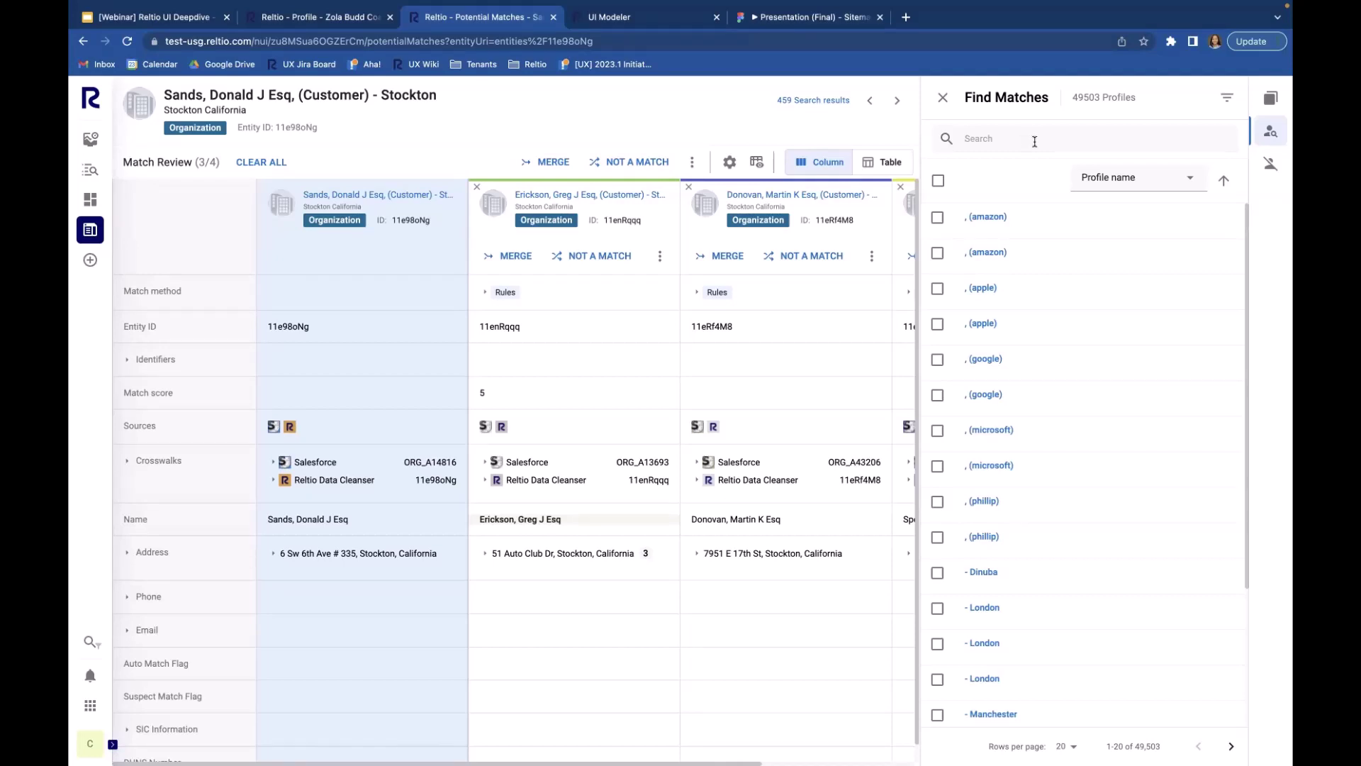
{"action": "left_click", "coordinate": [1034, 141]}
{"action": "type", "text": "donald"}
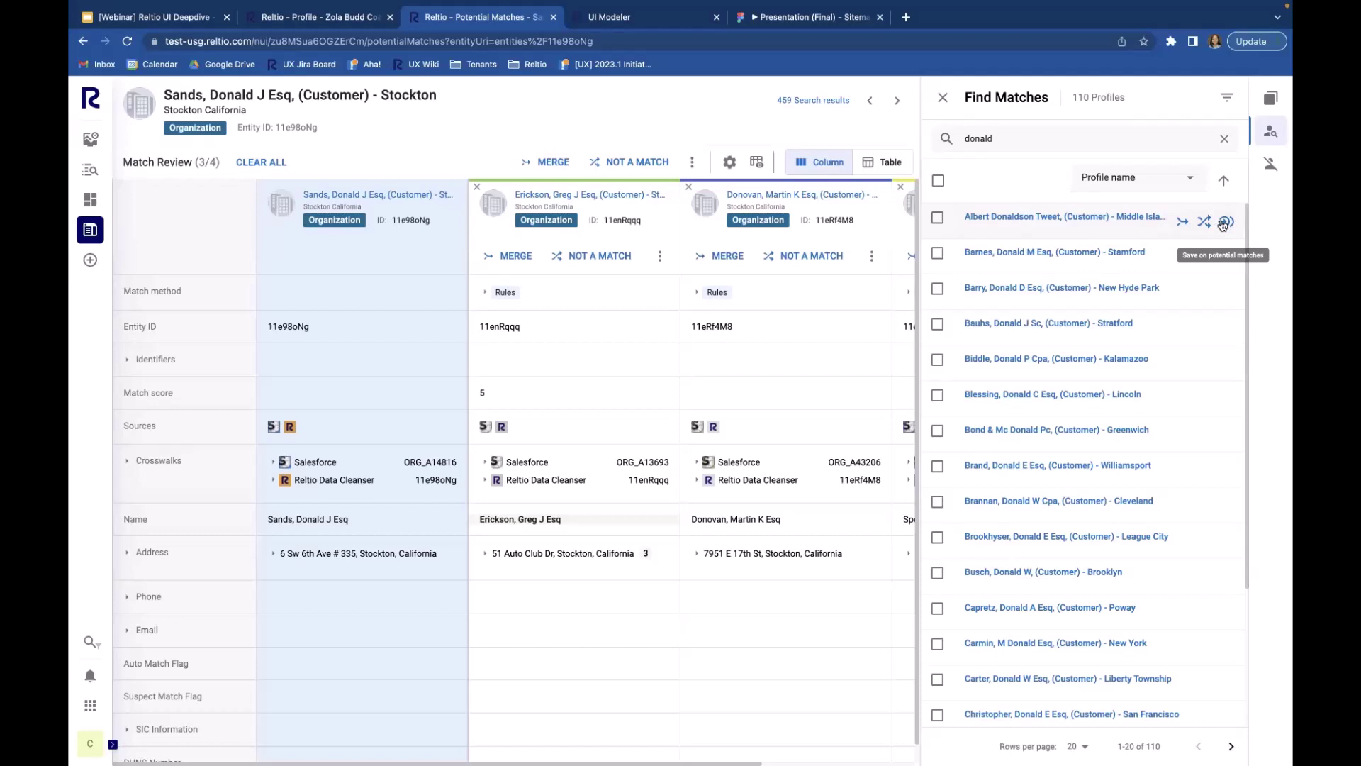
{"action": "left_click", "coordinate": [1223, 223]}
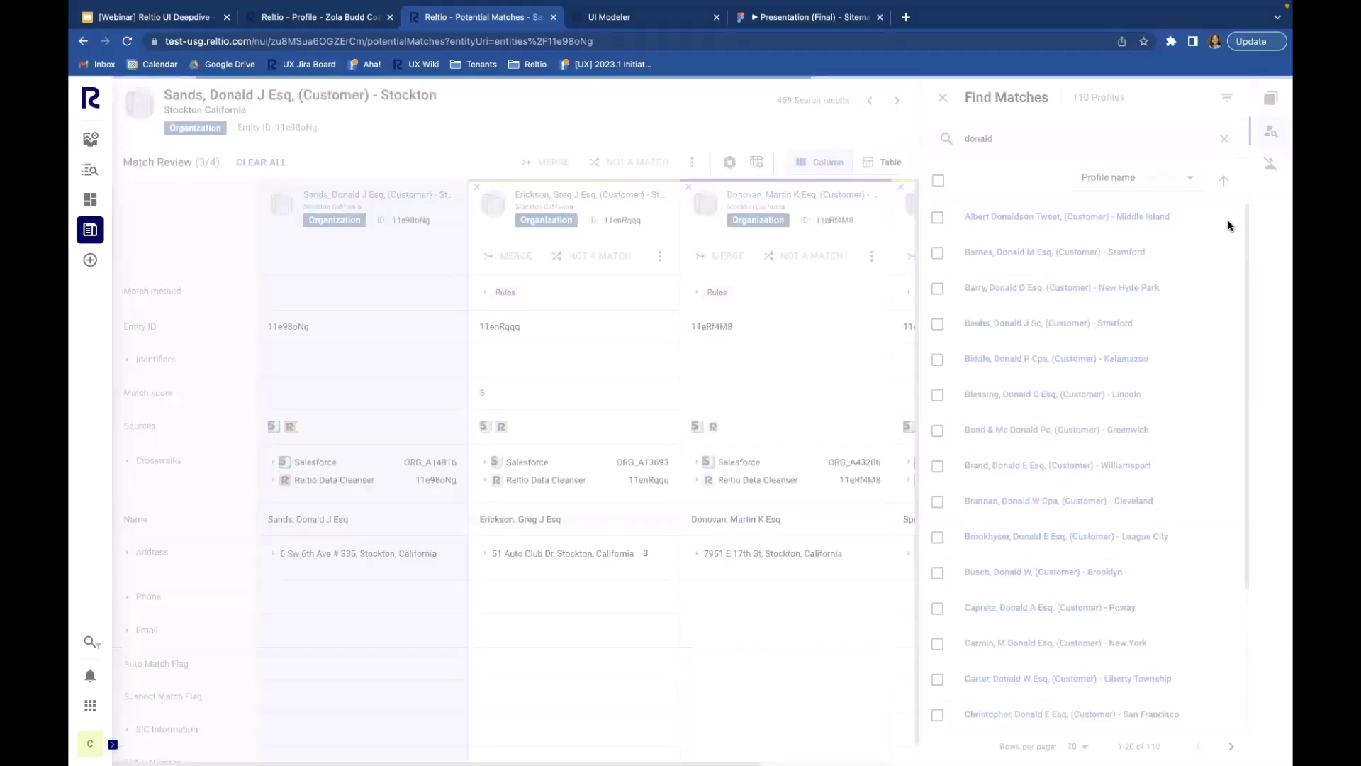
{"action": "left_click", "coordinate": [1271, 101]}
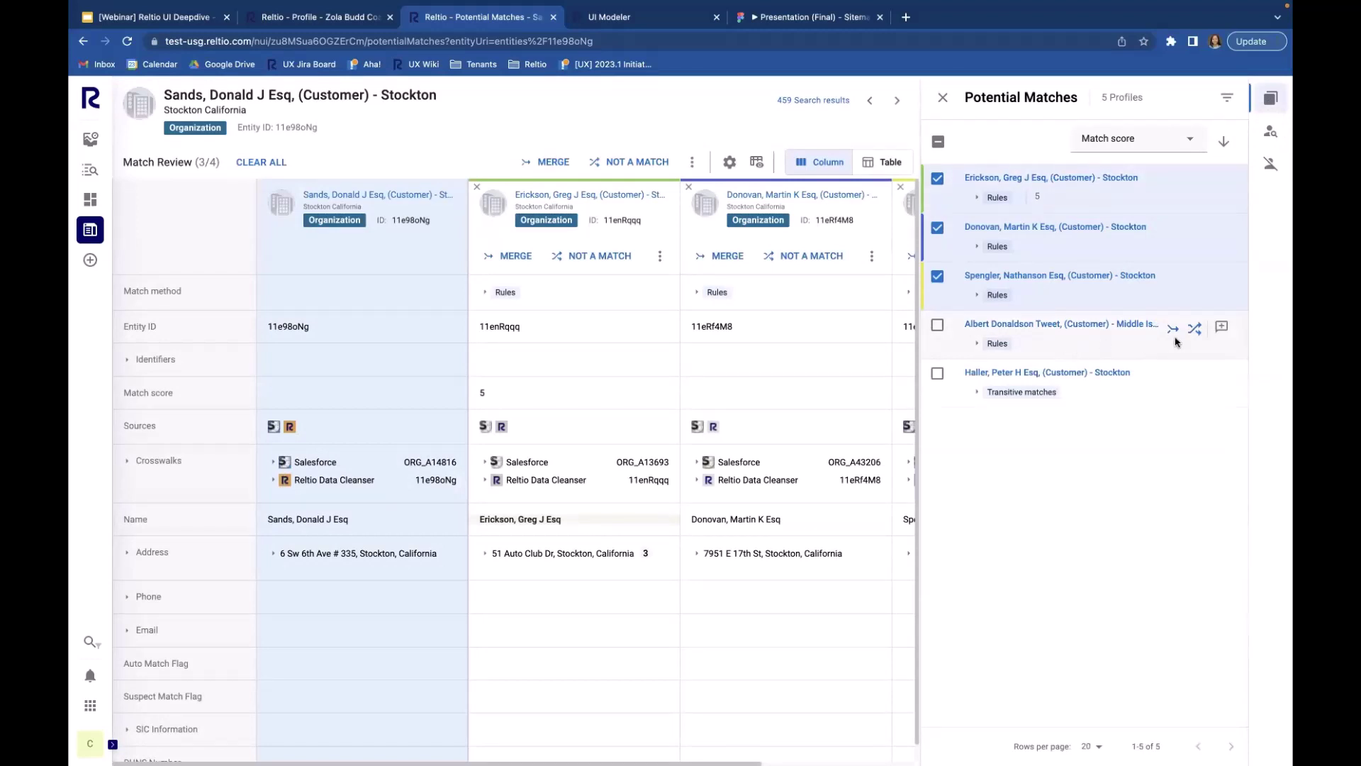
{"action": "left_click", "coordinate": [937, 326]}
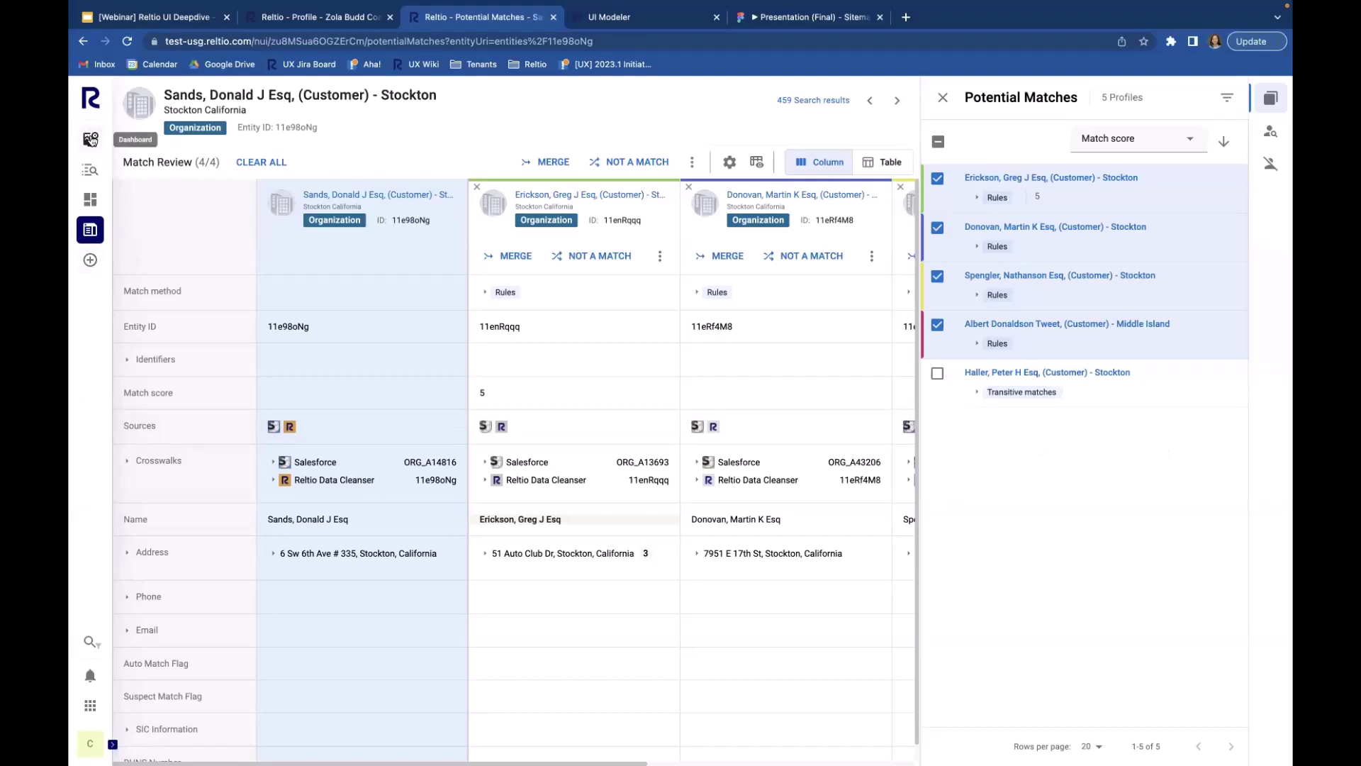
{"action": "left_click", "coordinate": [96, 178]}
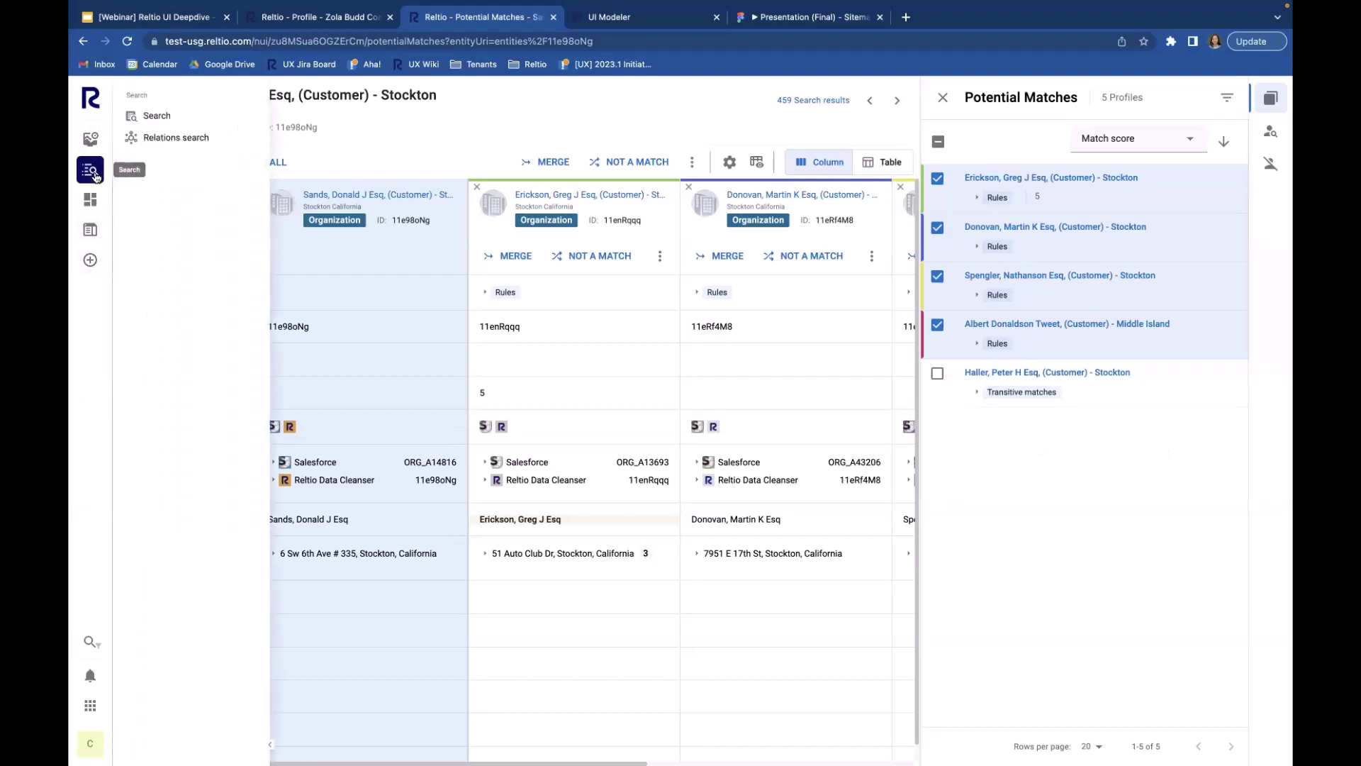
{"action": "left_click", "coordinate": [169, 115]}
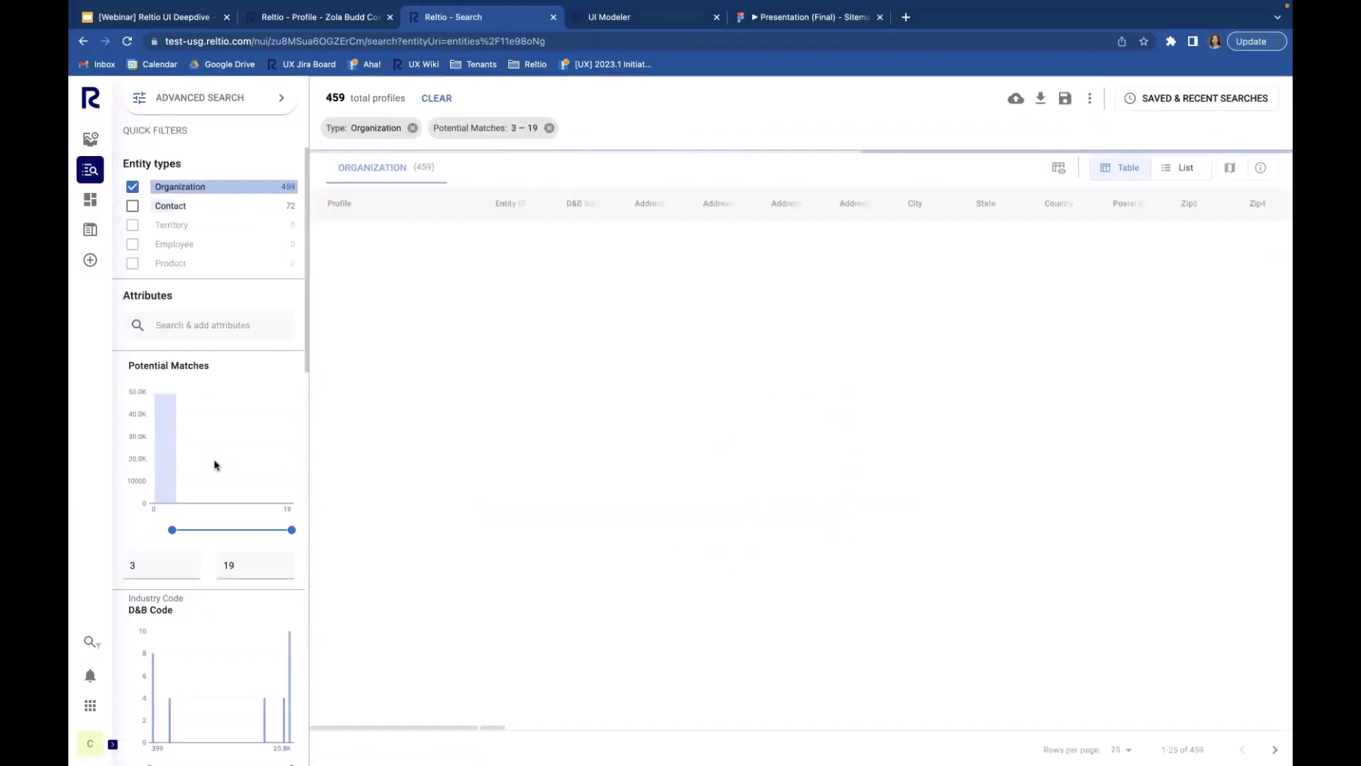
{"action": "scroll", "coordinate": [216, 465], "scroll_direction": "down", "scroll_amount": 3}
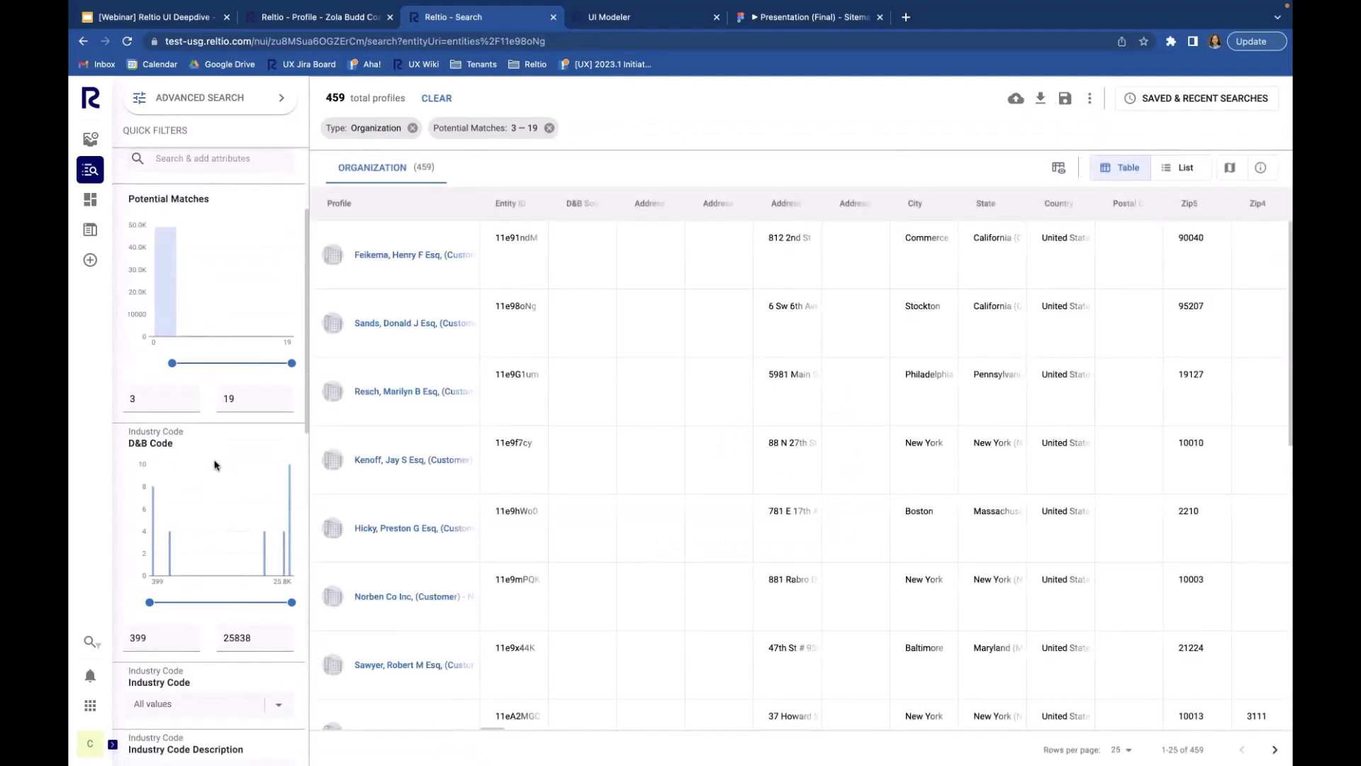
{"action": "scroll", "coordinate": [216, 465], "scroll_direction": "down", "scroll_amount": 3}
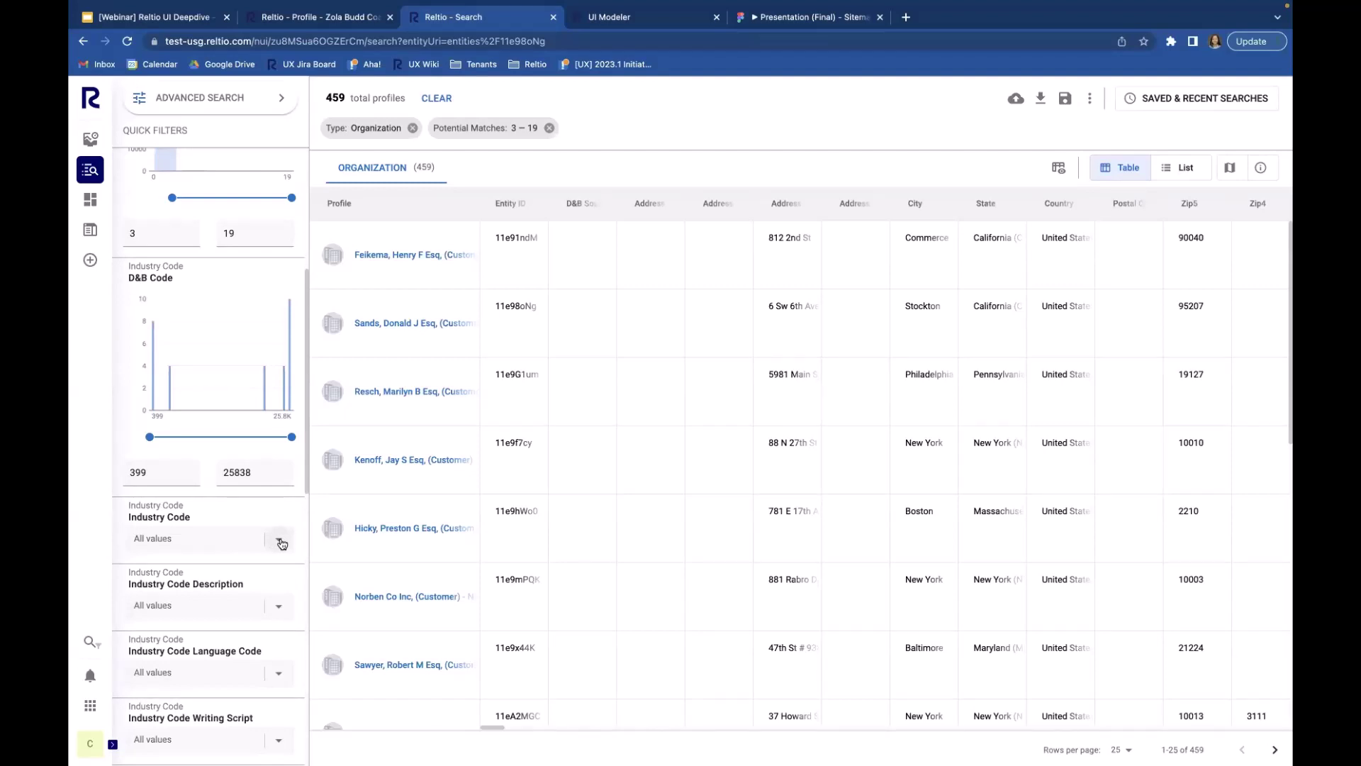
{"action": "left_click", "coordinate": [241, 539]}
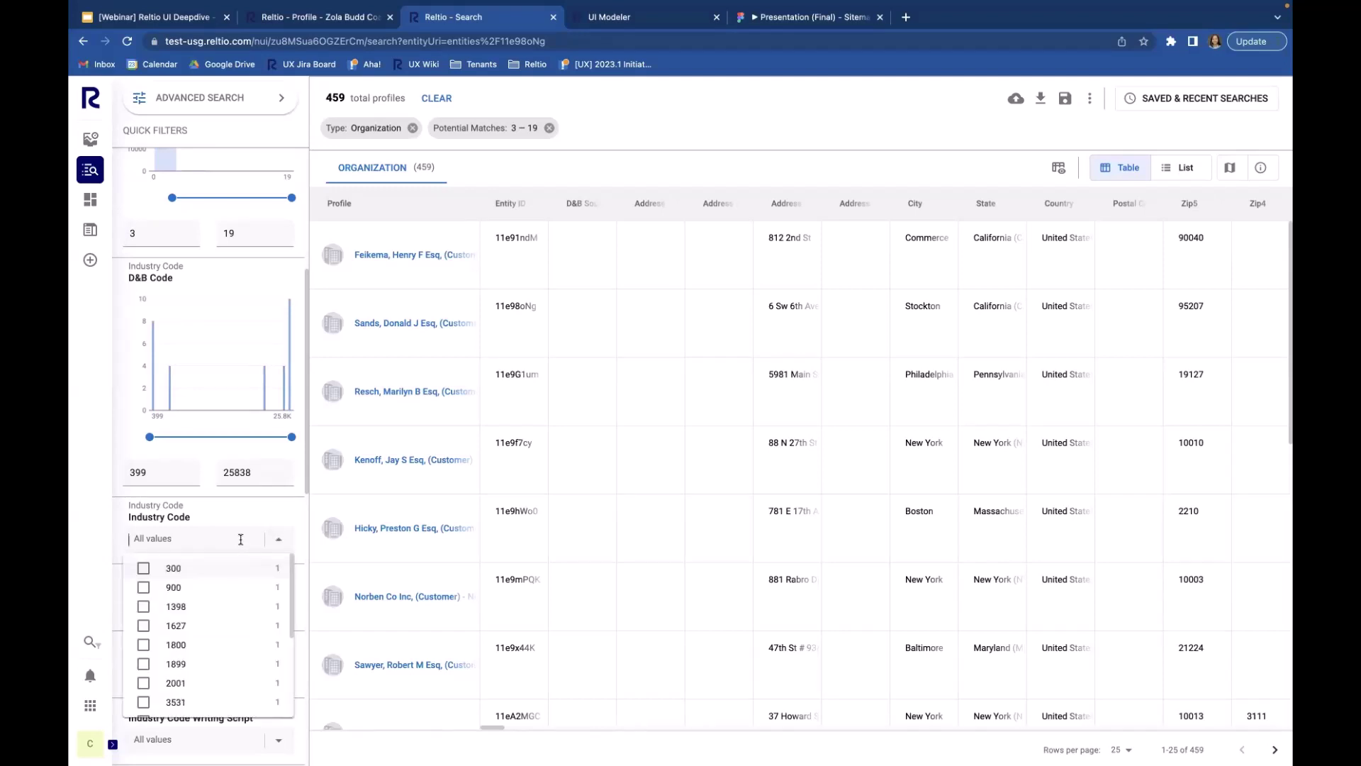
{"action": "left_click", "coordinate": [241, 539]}
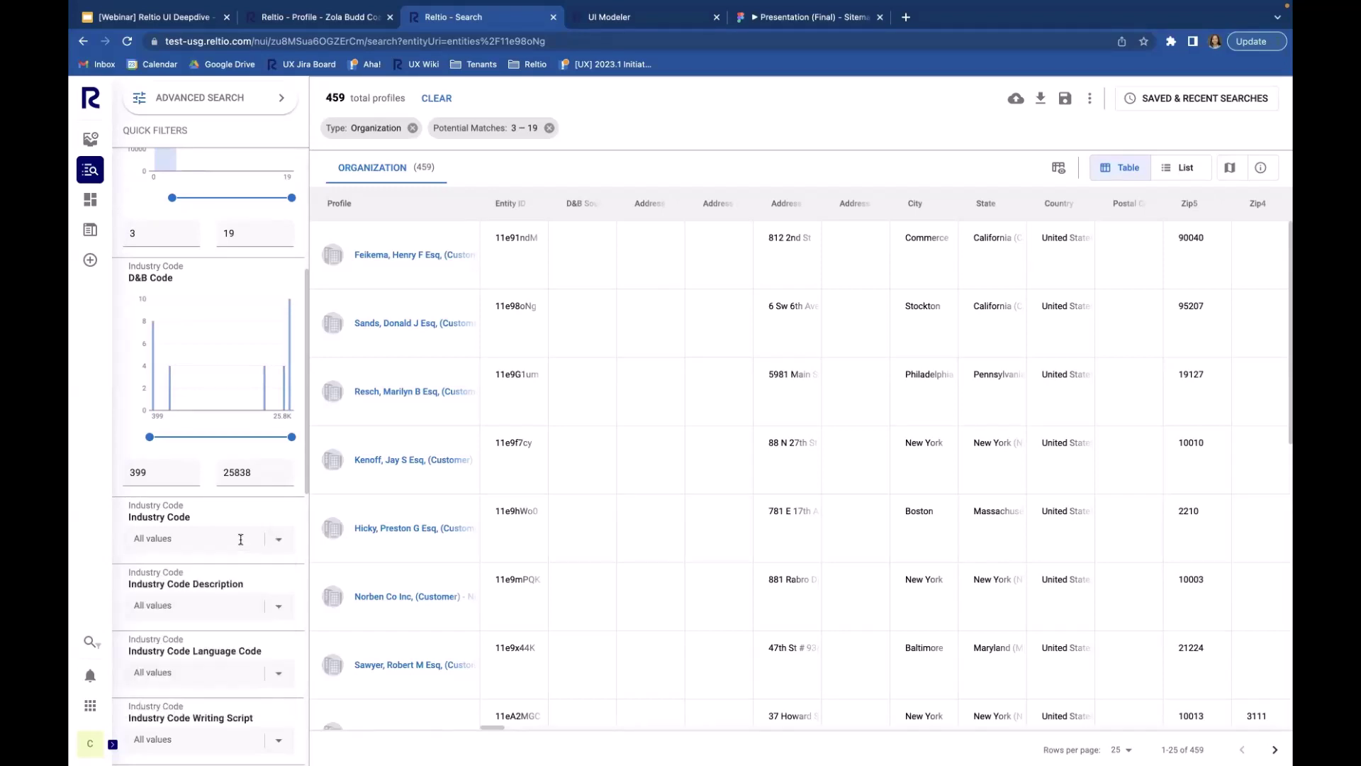
{"action": "scroll", "coordinate": [241, 538], "scroll_direction": "up", "scroll_amount": 5}
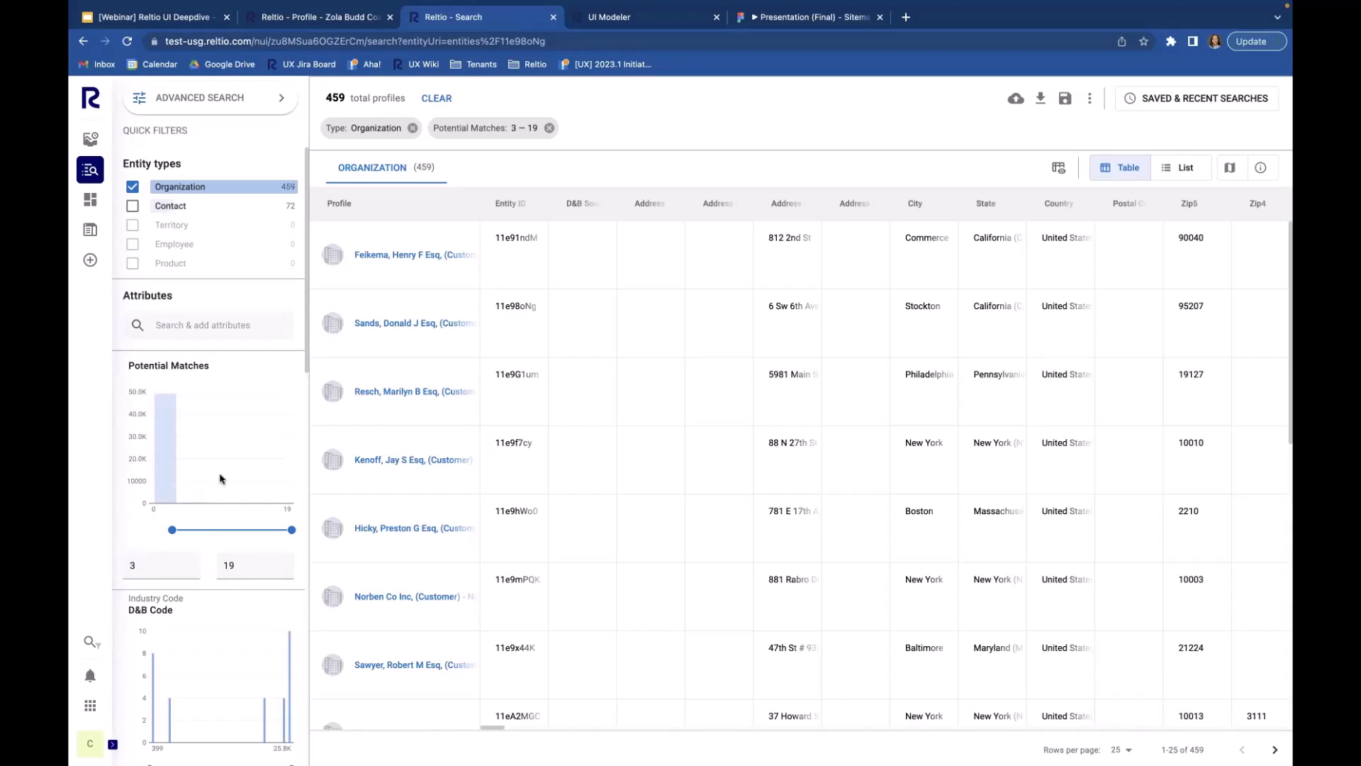
{"action": "scroll", "coordinate": [220, 478], "scroll_direction": "down", "scroll_amount": 10}
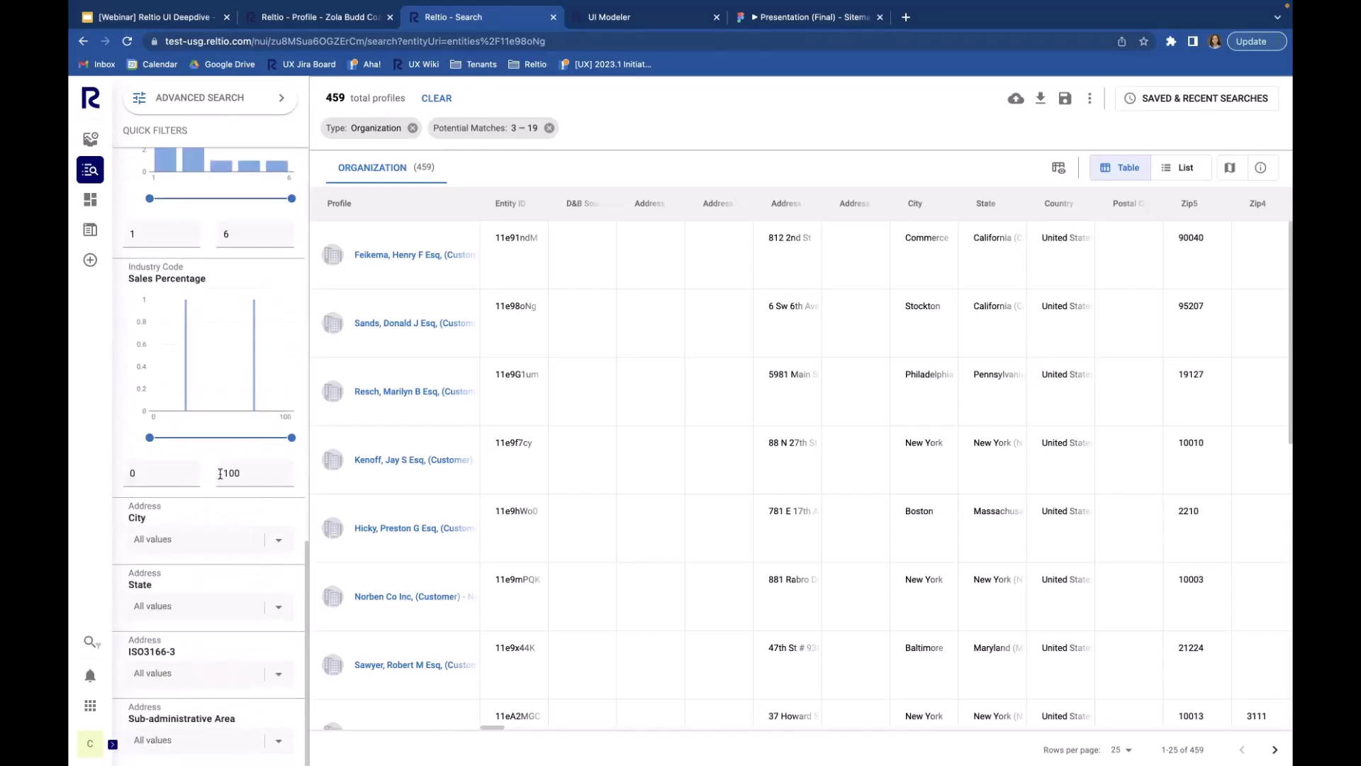
{"action": "scroll", "coordinate": [219, 473], "scroll_direction": "up", "scroll_amount": 10}
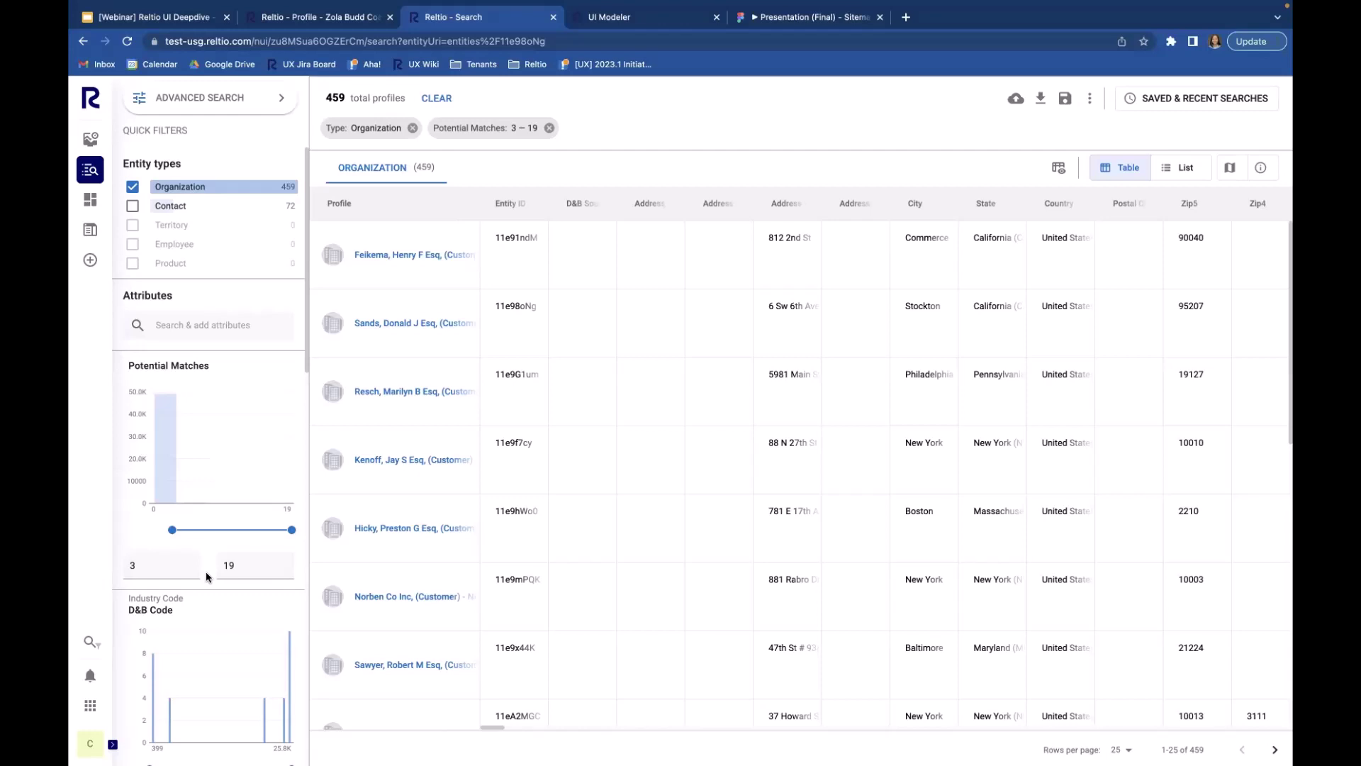
Step: Switch to advanced search and close it again, returning to the Quick Filters sidebar
{"action": "left_click", "coordinate": [265, 105]}
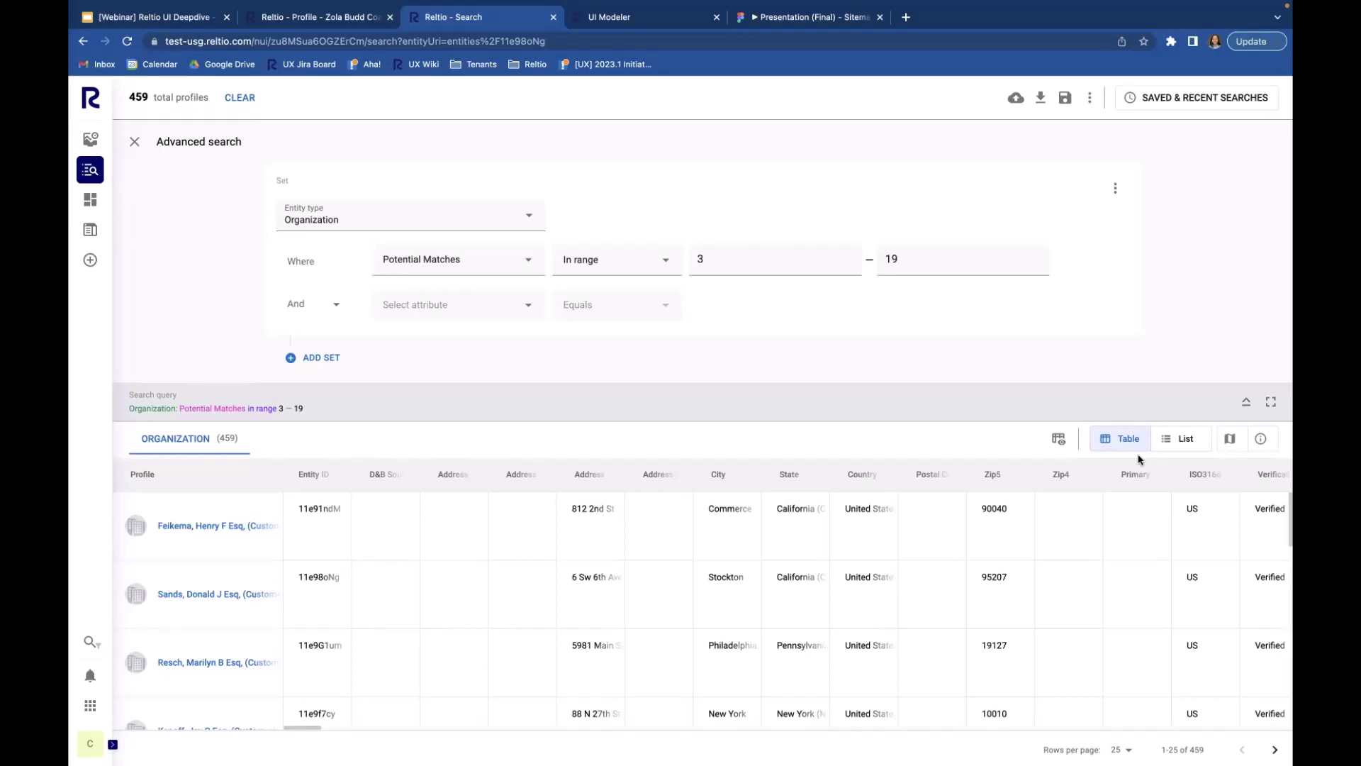
{"action": "left_click", "coordinate": [134, 142]}
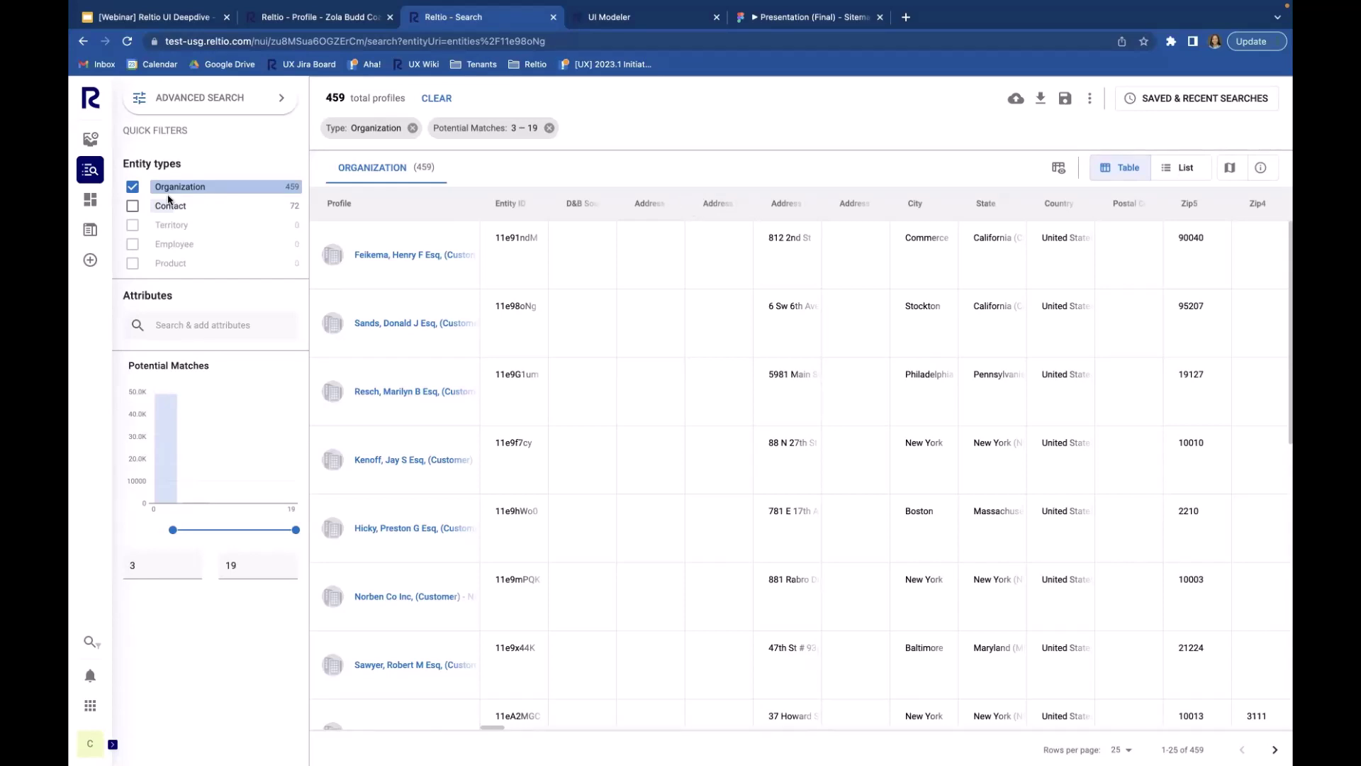
{"action": "left_click", "coordinate": [133, 206]}
{"action": "left_click", "coordinate": [134, 188]}
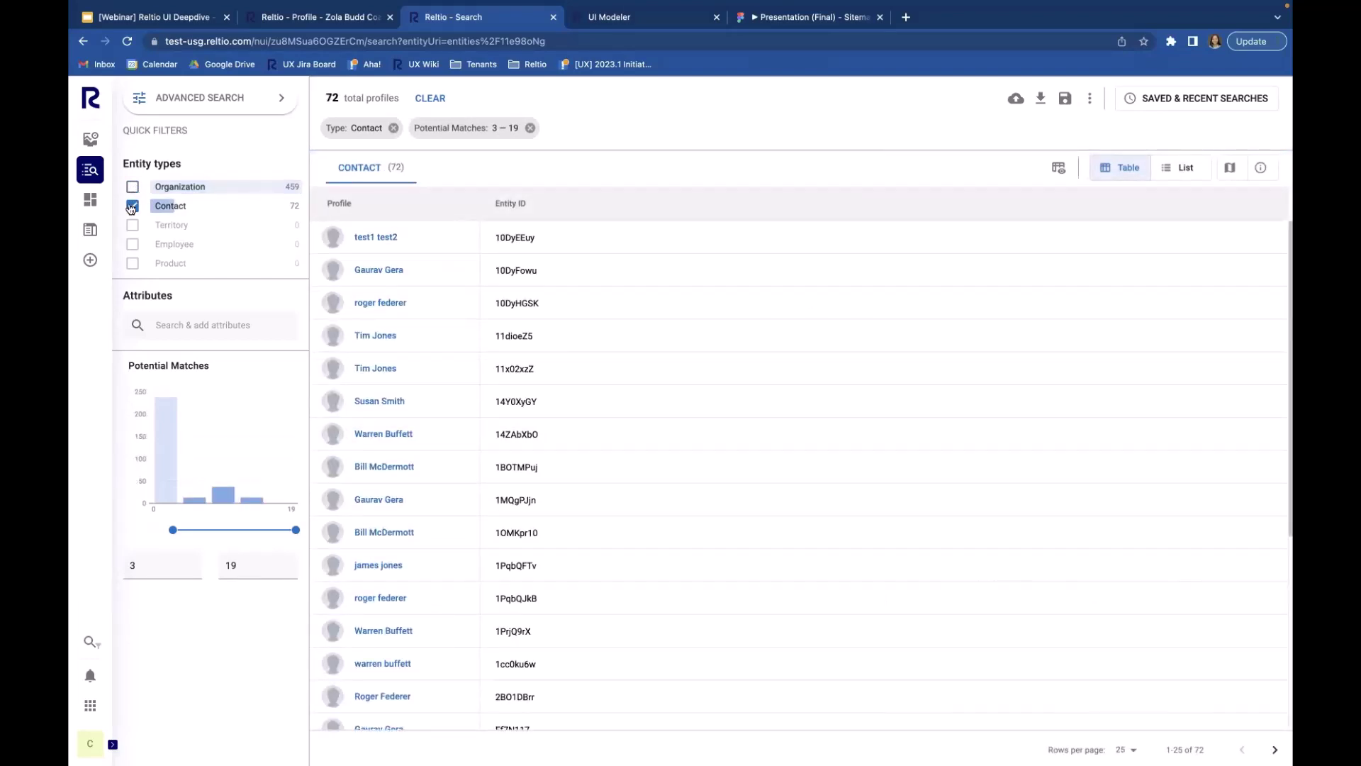
{"action": "left_click", "coordinate": [133, 187]}
{"action": "left_click", "coordinate": [132, 206]}
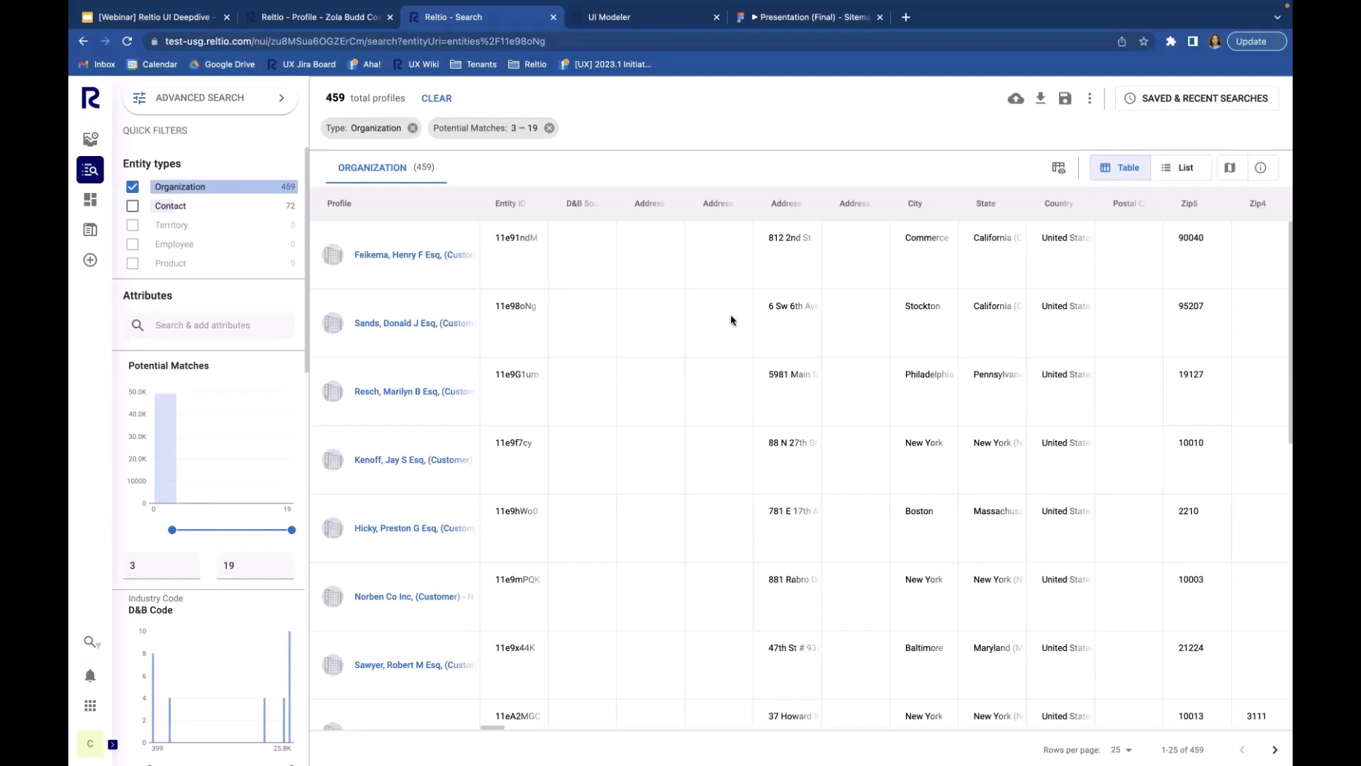
Step: Show slide 4, Rollout Plan, of the Reltio UI Deepdive deck in Google Slides
{"action": "left_click", "coordinate": [175, 19]}
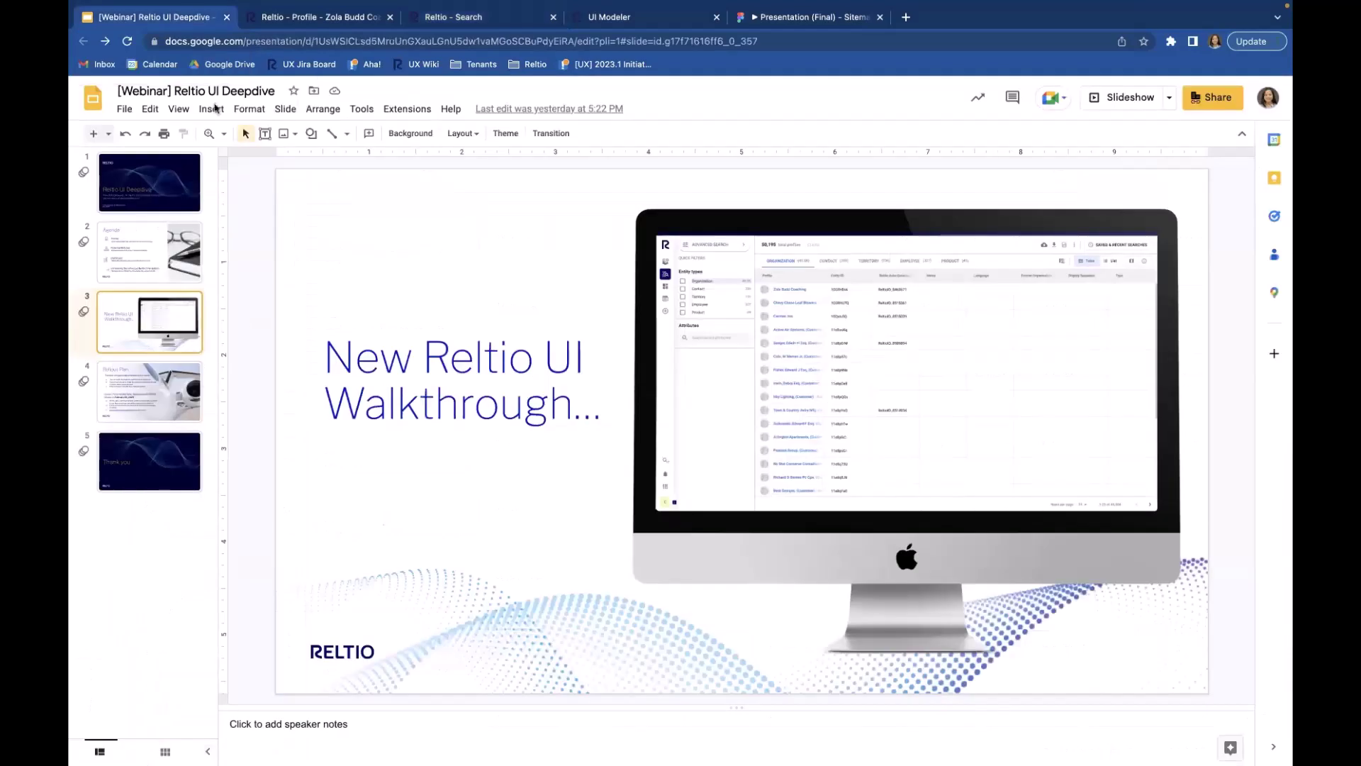
{"action": "left_click", "coordinate": [154, 396]}
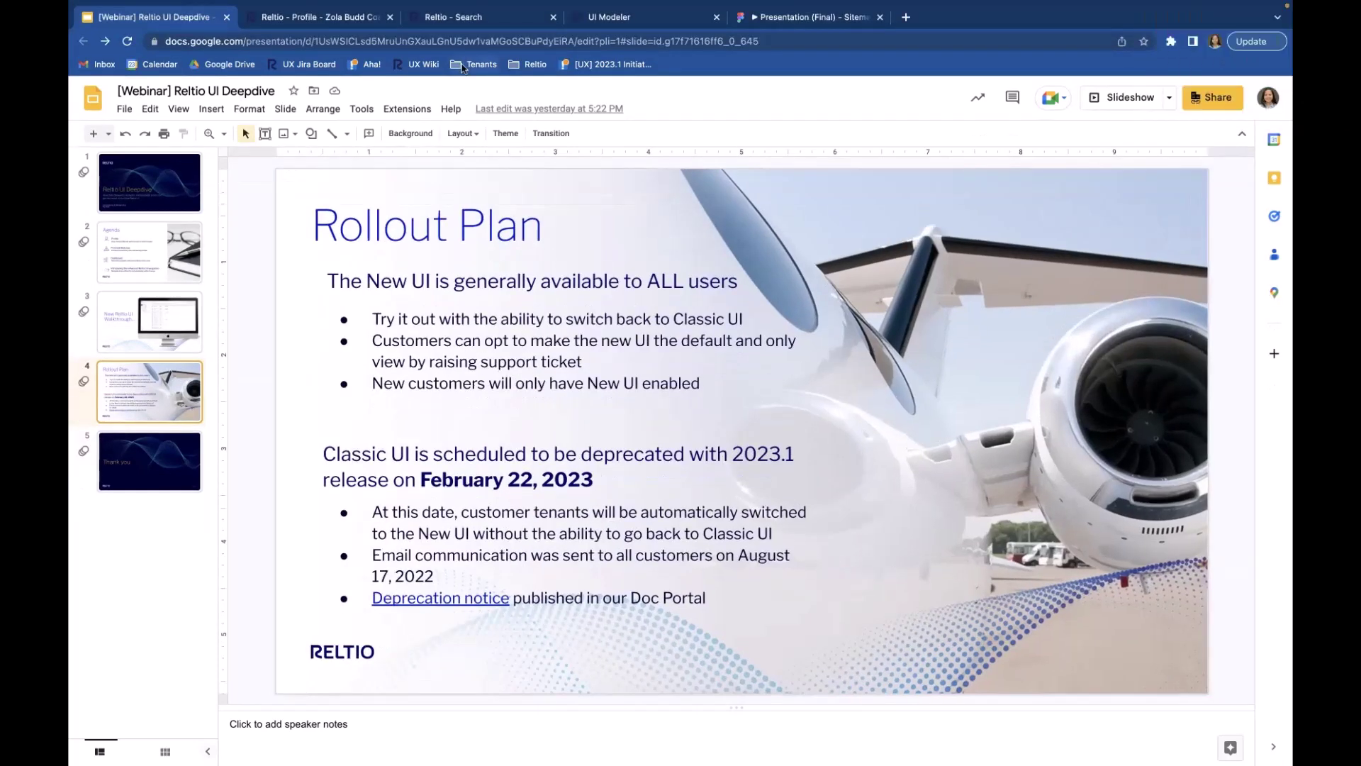
Step: Return to Reltio's Profile tab, then its Search tab listing 459 Organization profiles
{"action": "left_click", "coordinate": [347, 20]}
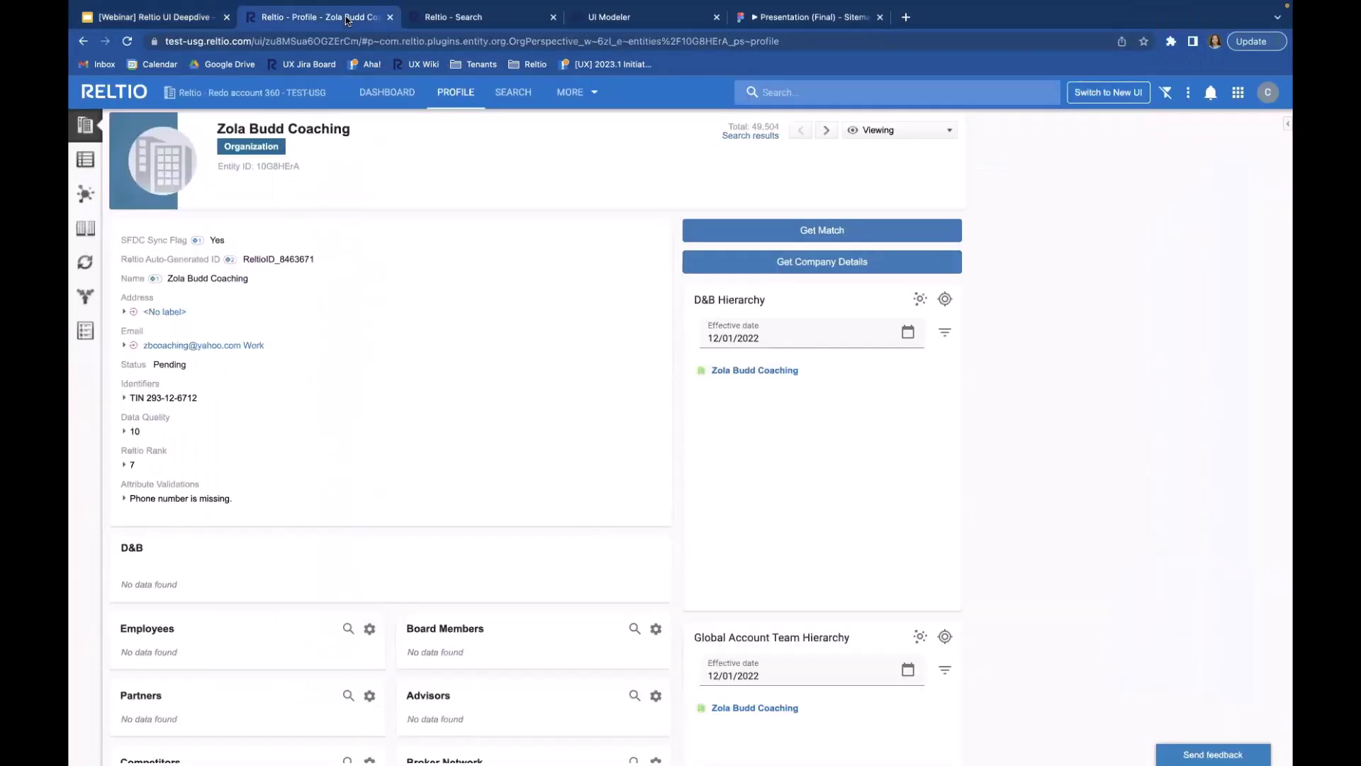
{"action": "left_click", "coordinate": [466, 18]}
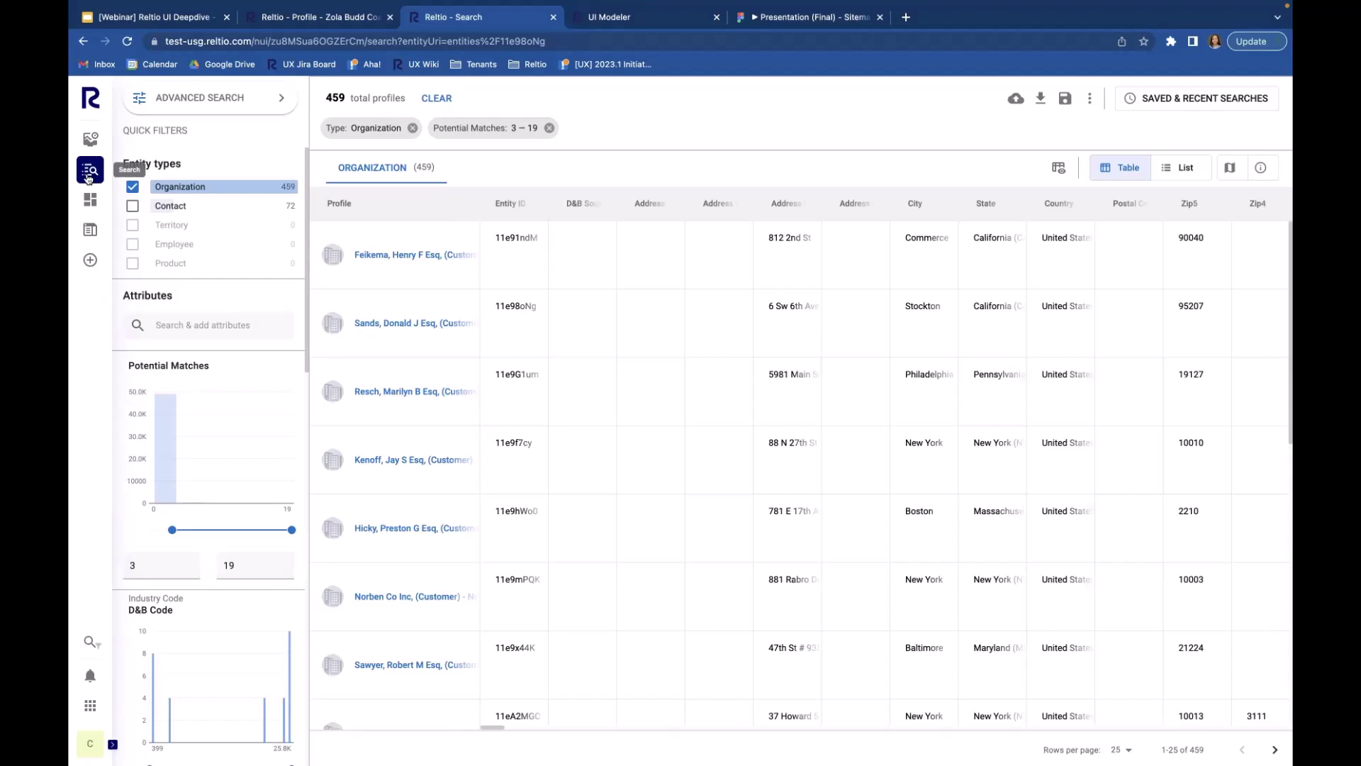
{"action": "left_click", "coordinate": [89, 173]}
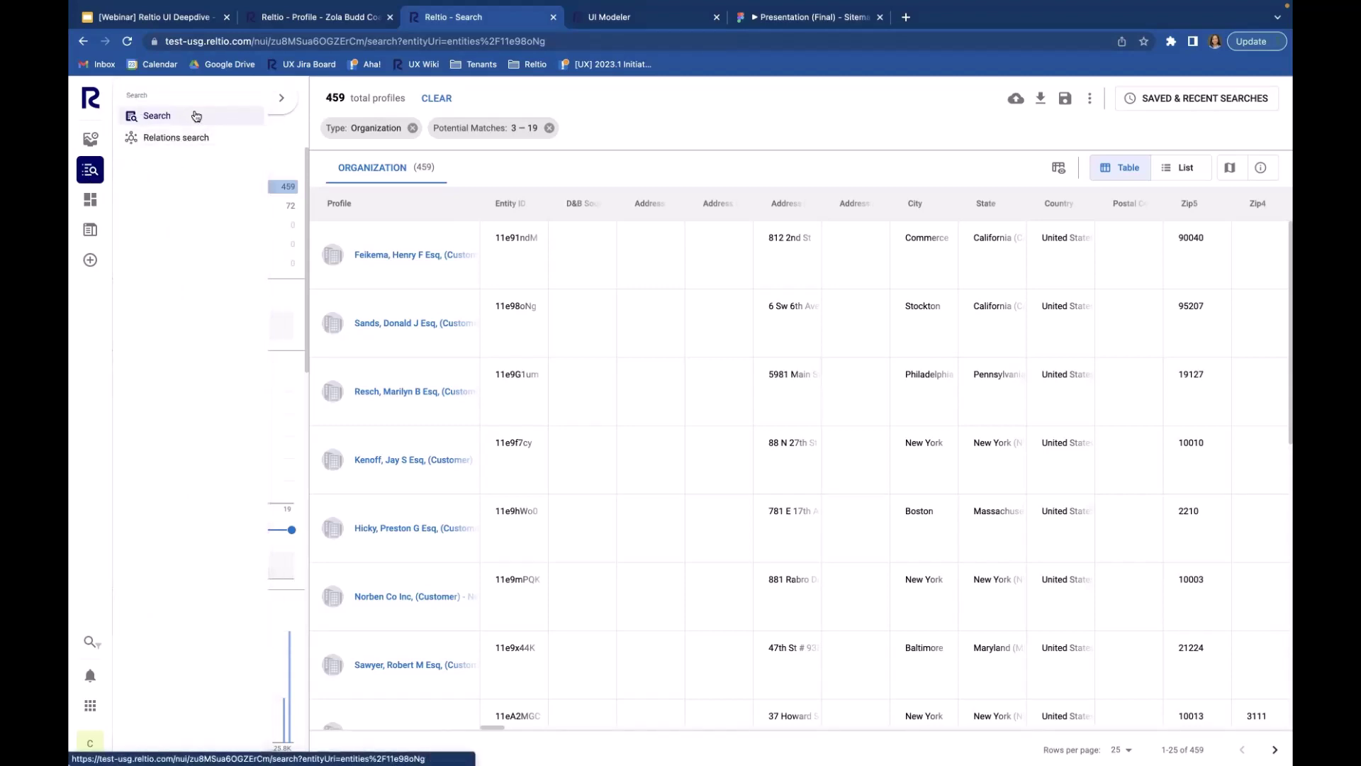
{"action": "left_click", "coordinate": [195, 115]}
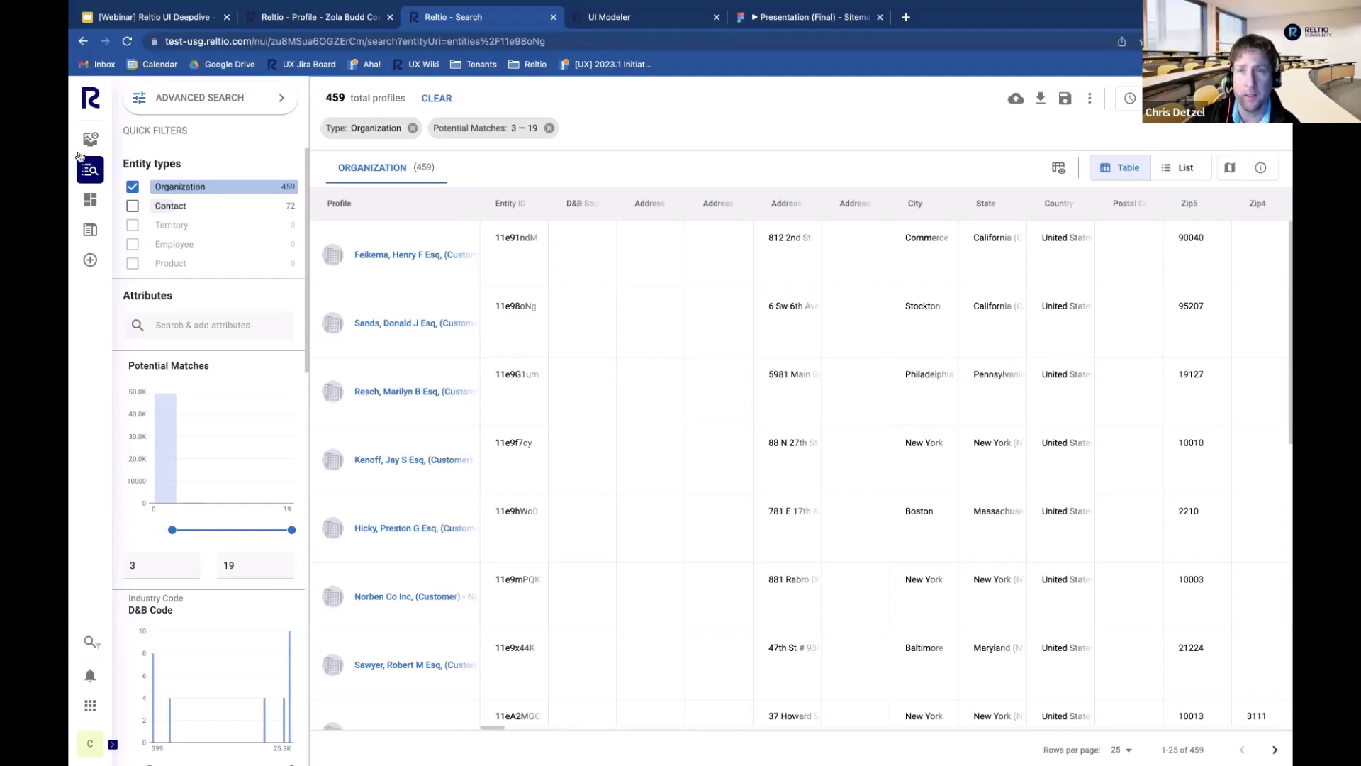
Step: View the Commerce, California customer's Organization profile and bring up the Create profile-type list
{"action": "left_click", "coordinate": [423, 256]}
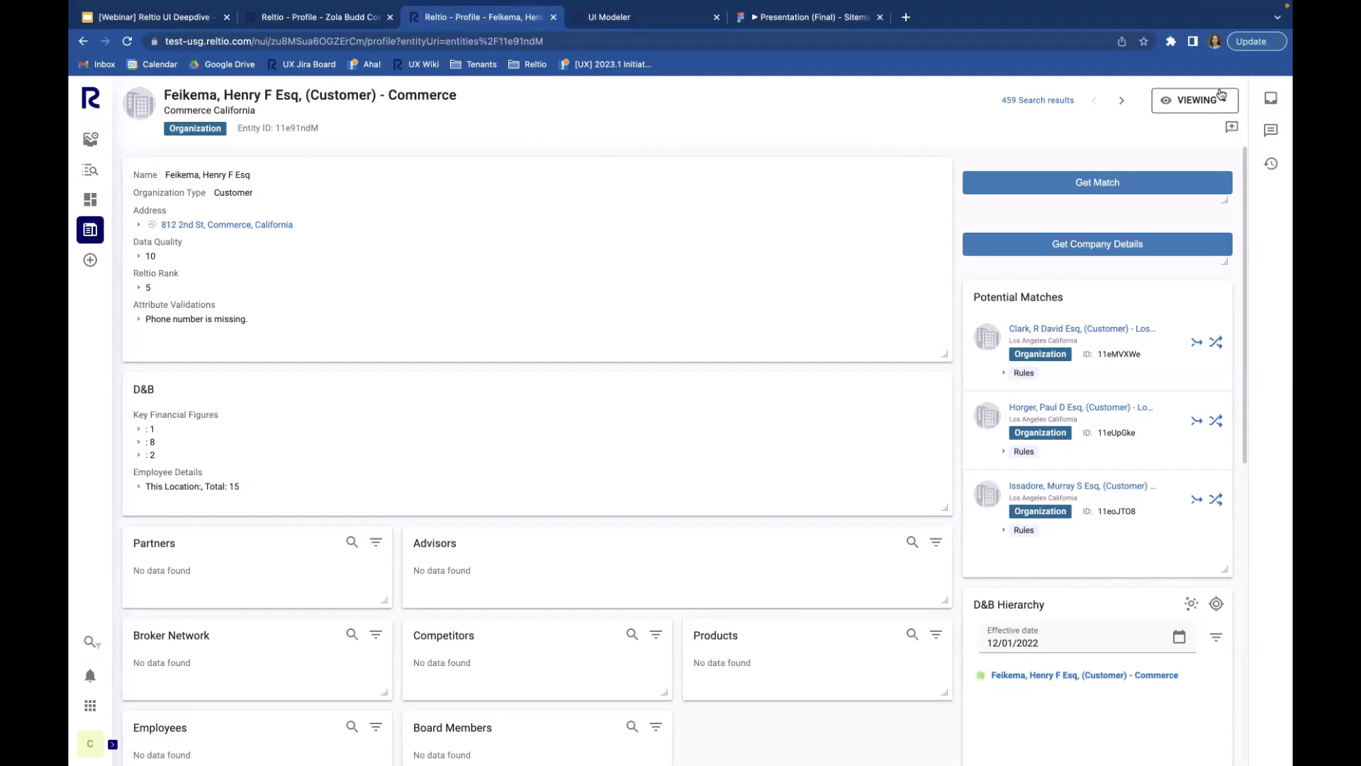
{"action": "left_click", "coordinate": [89, 262]}
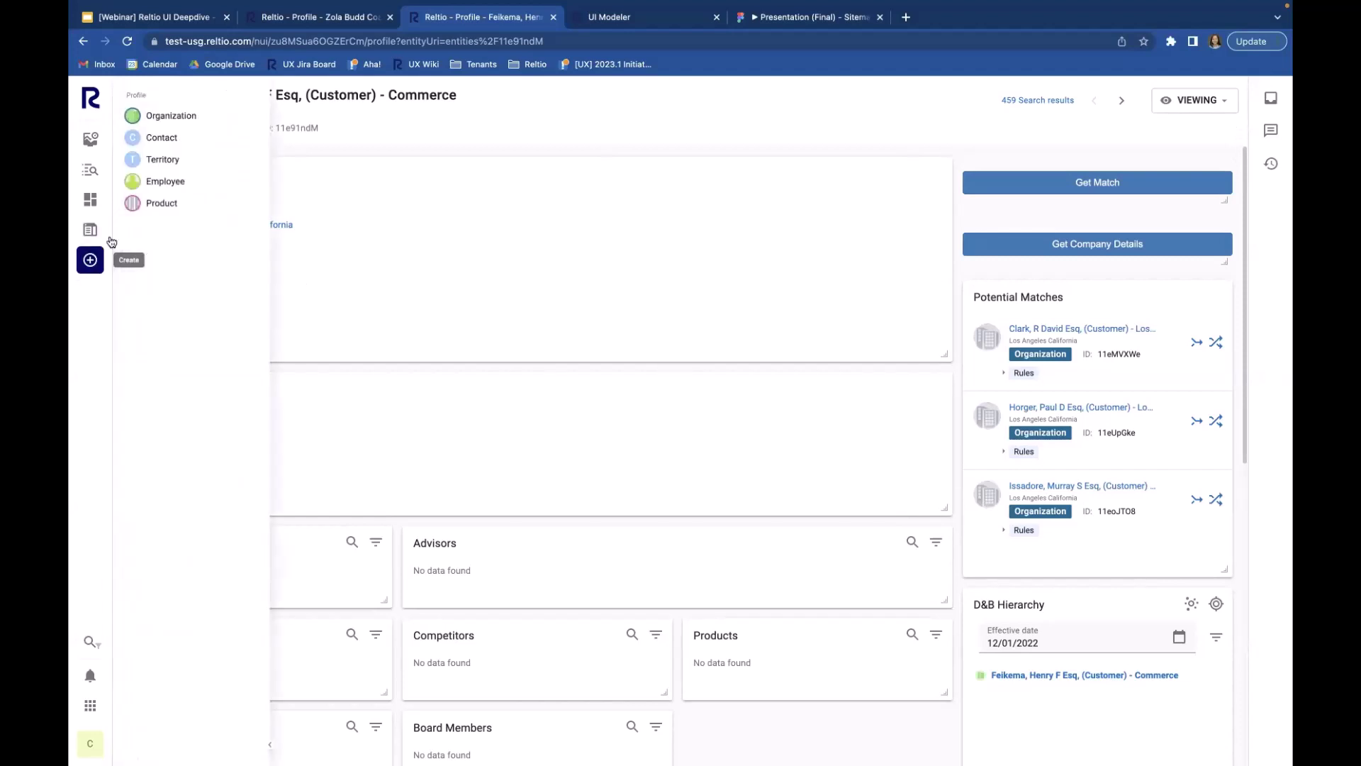
Step: Start a new Organization profile, check the empty Organization Type and Vendor Verification lists, and set Sector to Public
{"action": "left_click", "coordinate": [191, 118]}
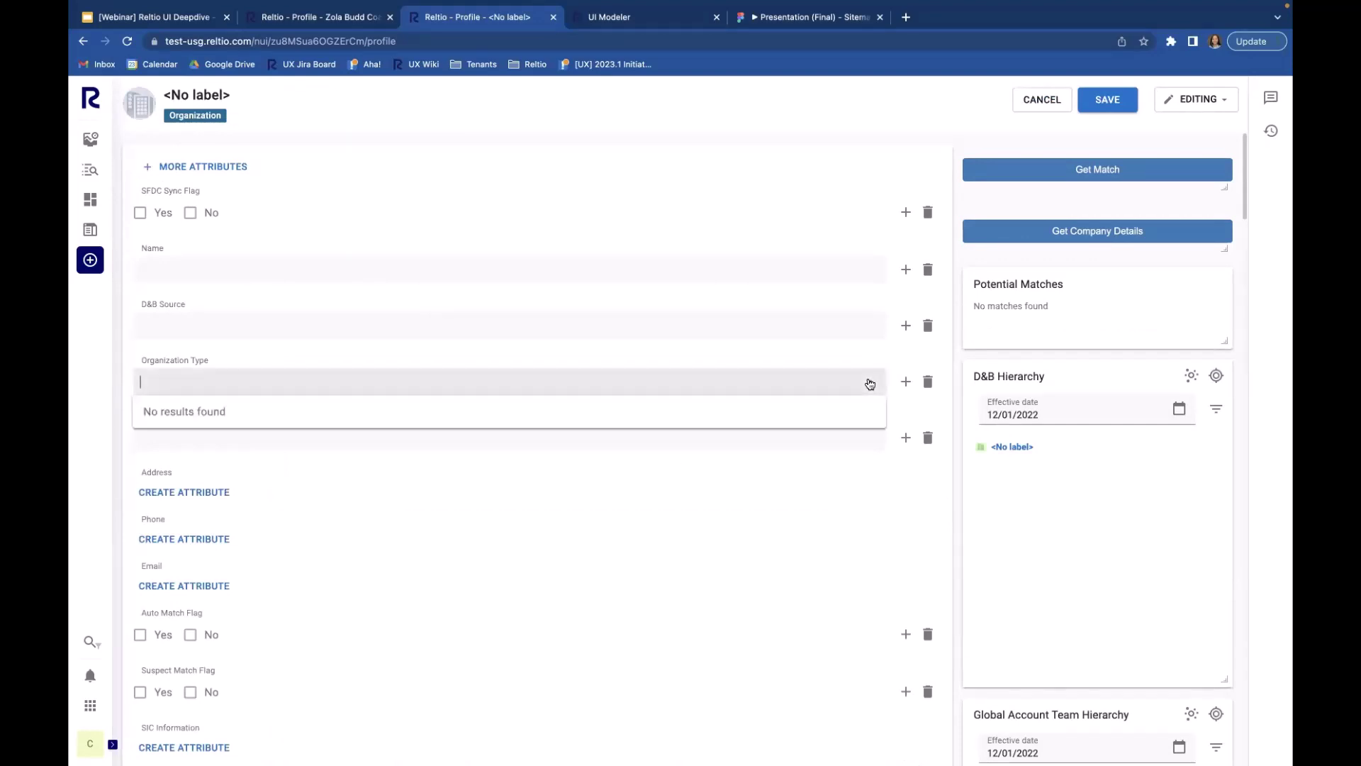
{"action": "left_click", "coordinate": [870, 384]}
{"action": "left_click", "coordinate": [555, 507]}
{"action": "scroll", "coordinate": [555, 507], "scroll_direction": "down", "scroll_amount": 4}
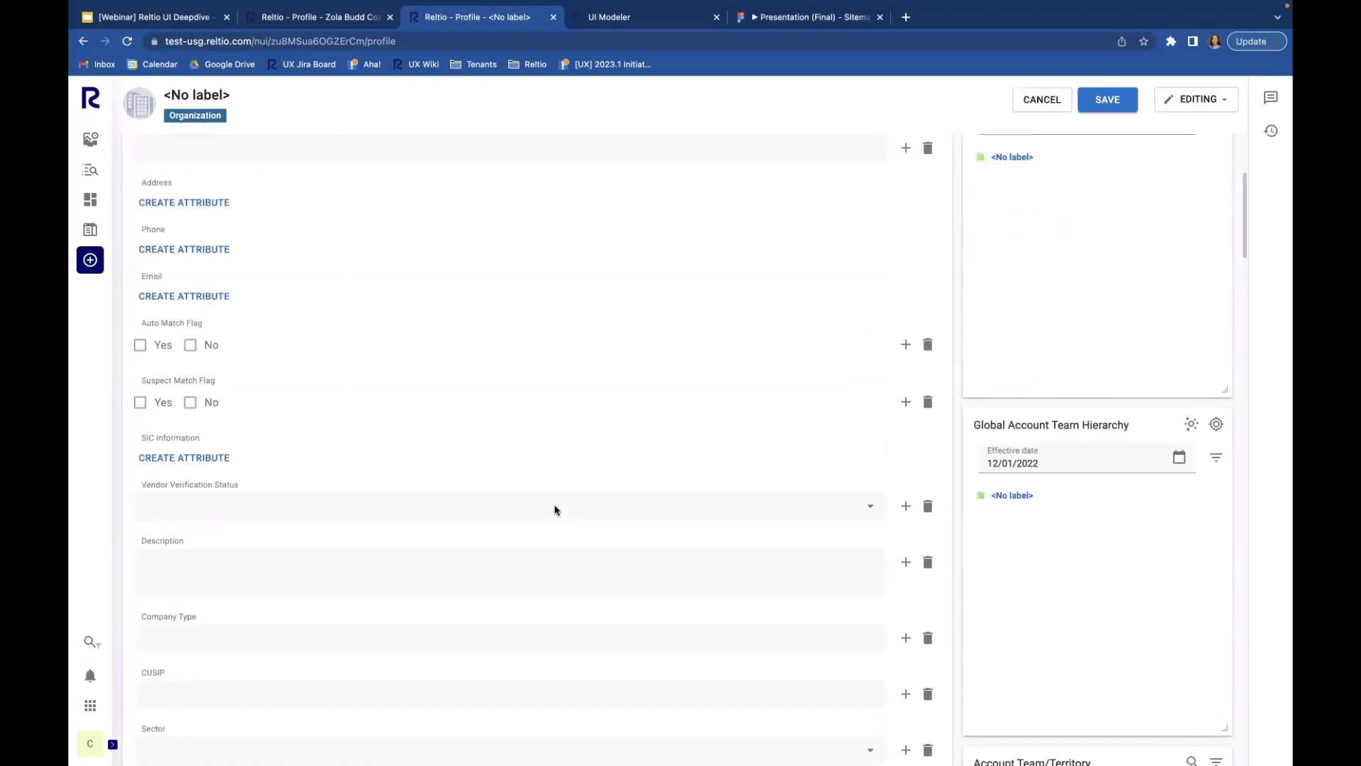
{"action": "scroll", "coordinate": [861, 476], "scroll_direction": "down", "scroll_amount": 1}
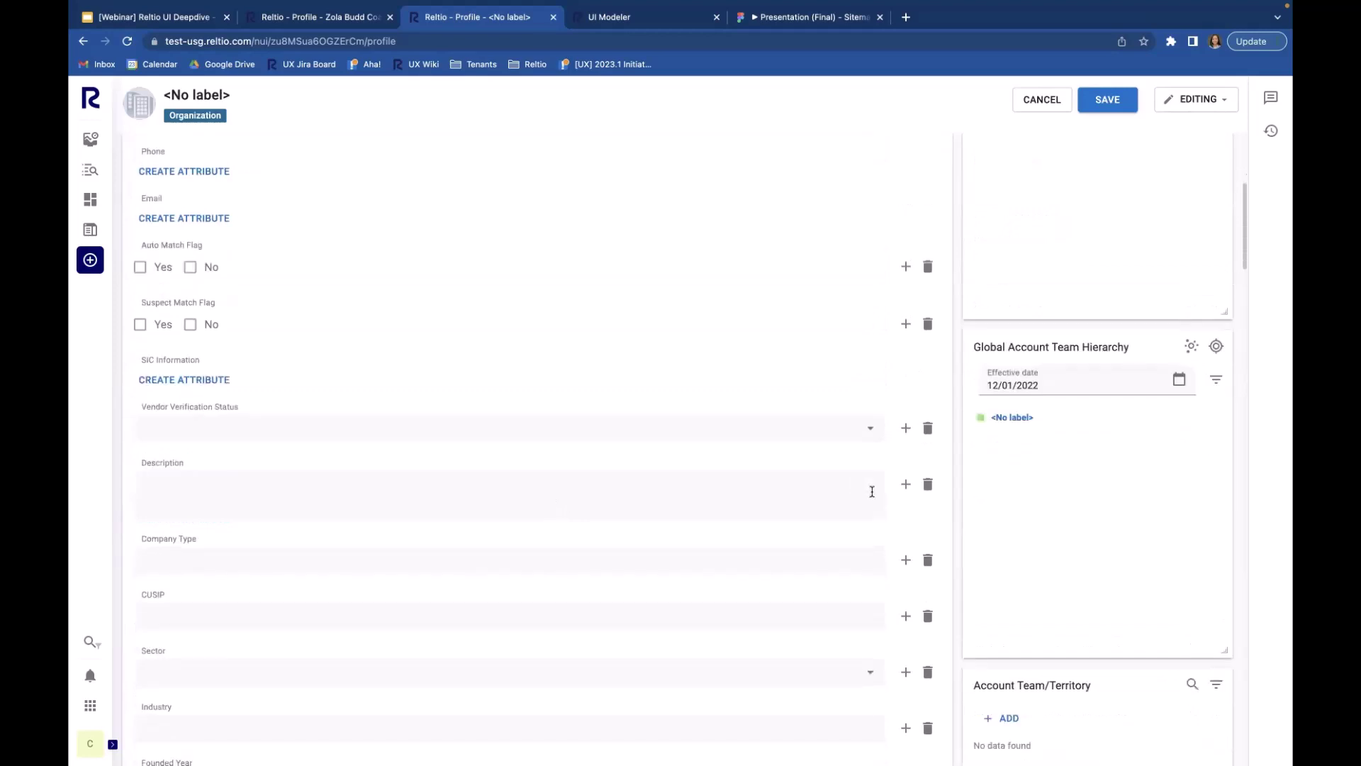
{"action": "left_click", "coordinate": [870, 427]}
{"action": "left_click", "coordinate": [870, 428]}
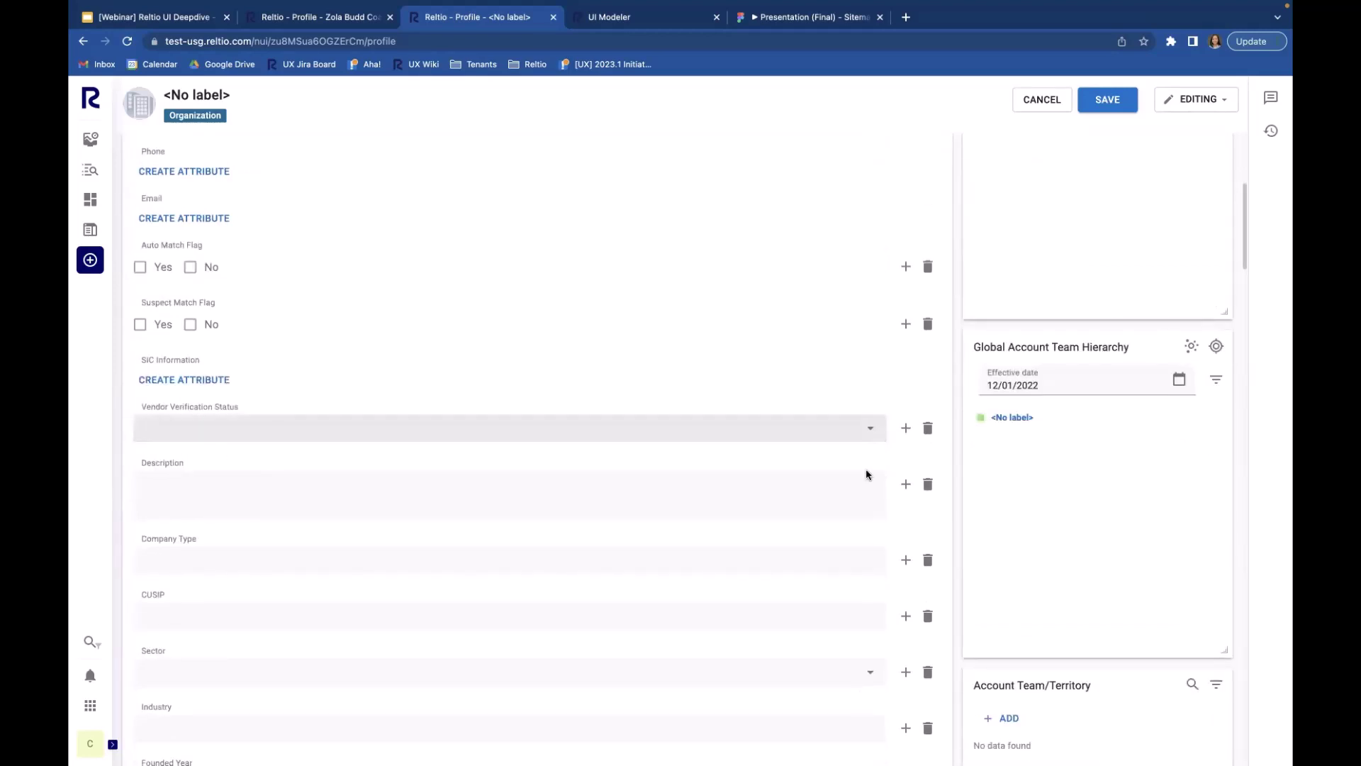
{"action": "left_click", "coordinate": [871, 671]}
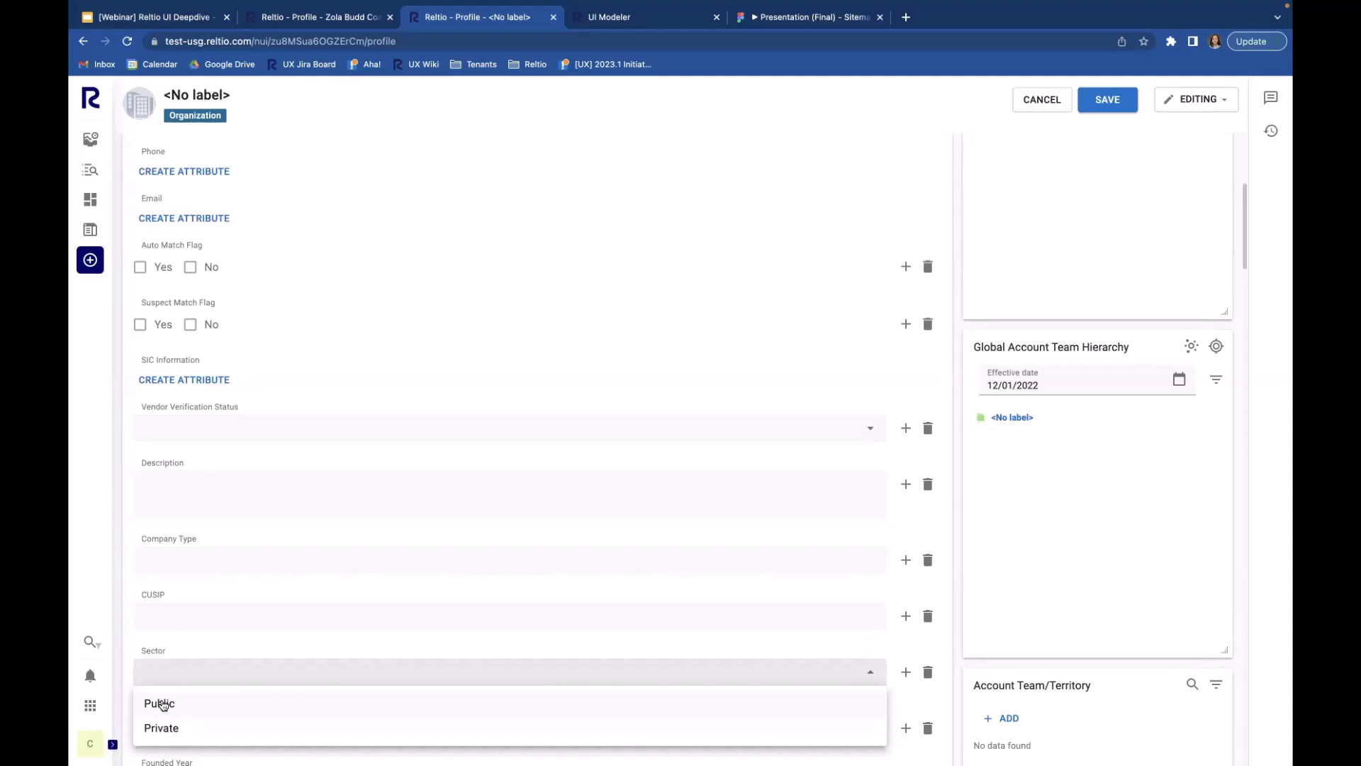
{"action": "left_click", "coordinate": [163, 705]}
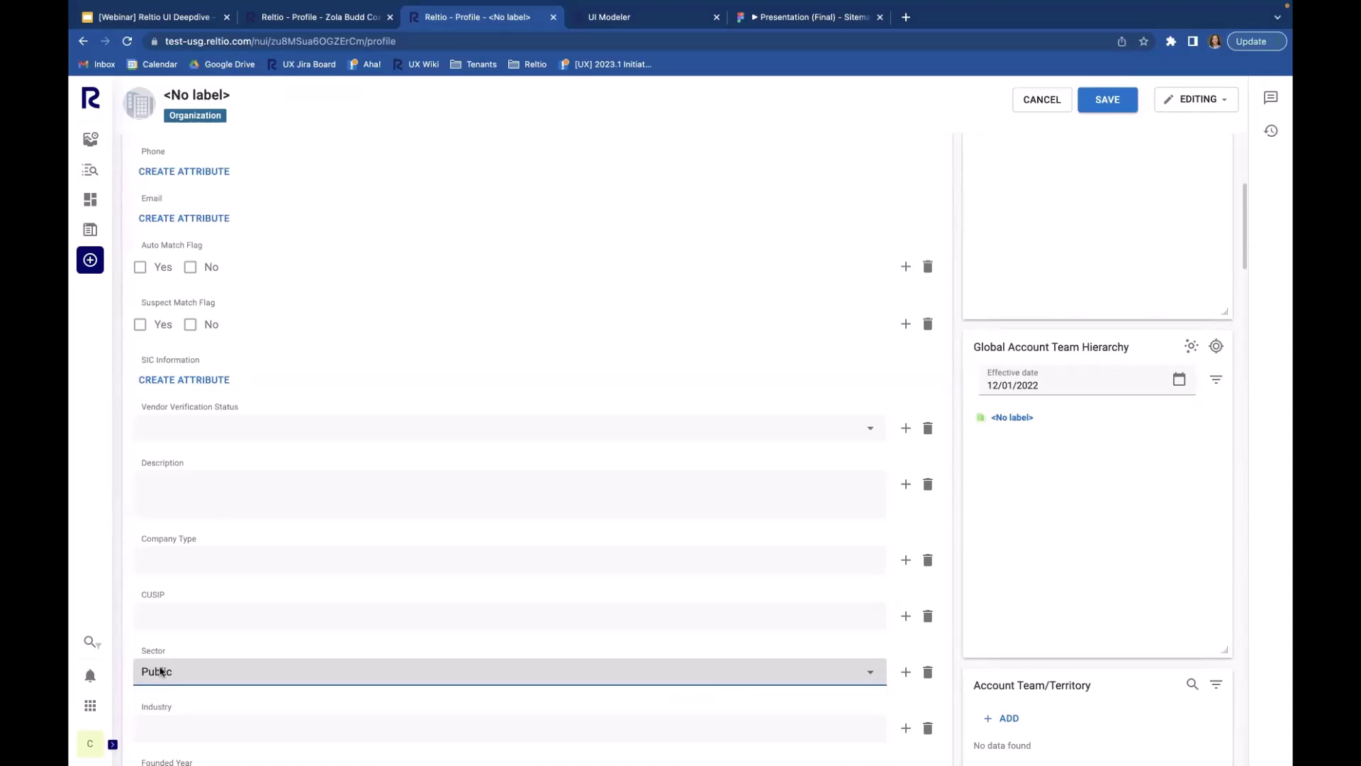
Step: Right-click and double-click fields lower in the new profile form, dismissing the browser context menus
{"action": "right_click", "coordinate": [160, 670]}
{"action": "left_click", "coordinate": [136, 701]}
{"action": "scroll", "coordinate": [137, 701], "scroll_direction": "down", "scroll_amount": 5}
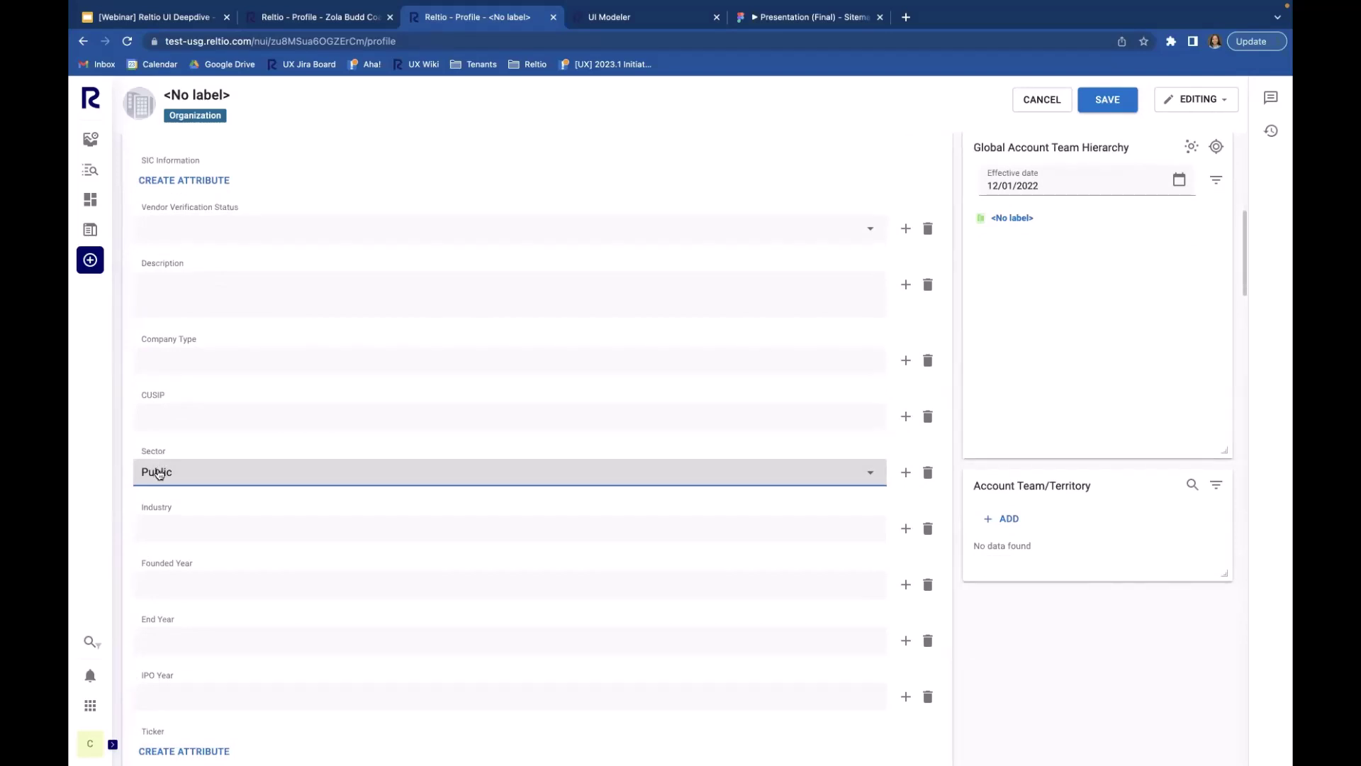
{"action": "right_click", "coordinate": [158, 473]}
{"action": "left_click", "coordinate": [154, 474]}
{"action": "double_click", "coordinate": [154, 475]}
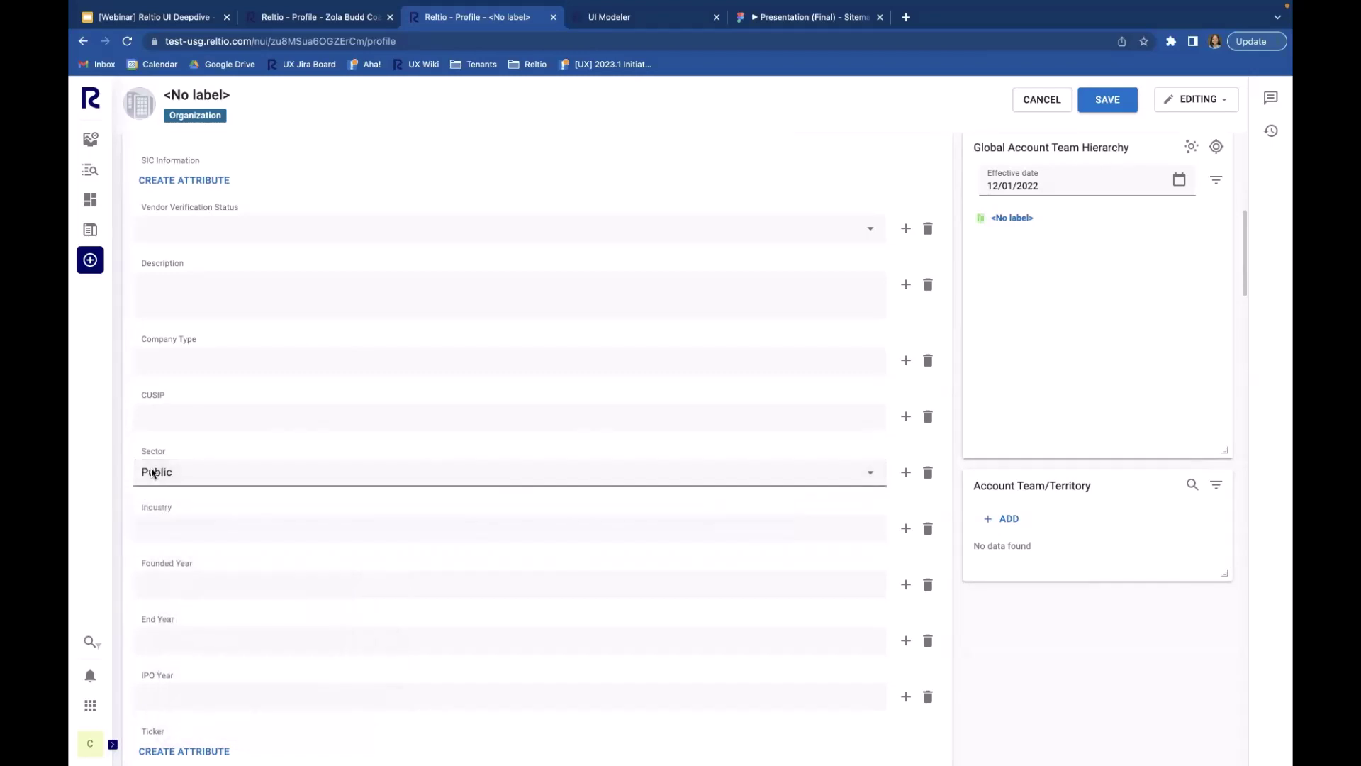
{"action": "double_click", "coordinate": [154, 475]}
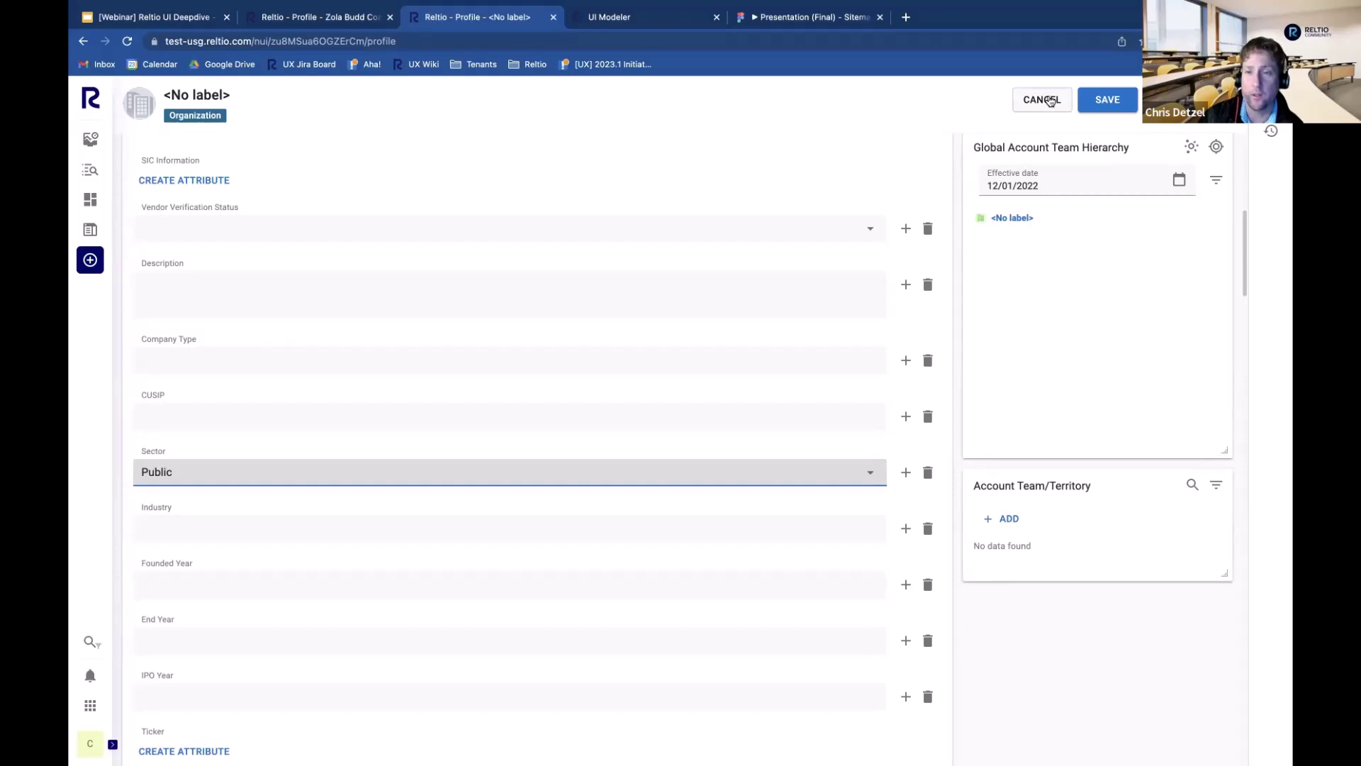
Step: Cancel the new Organization profile and confirm discarding it
{"action": "left_click", "coordinate": [1050, 101]}
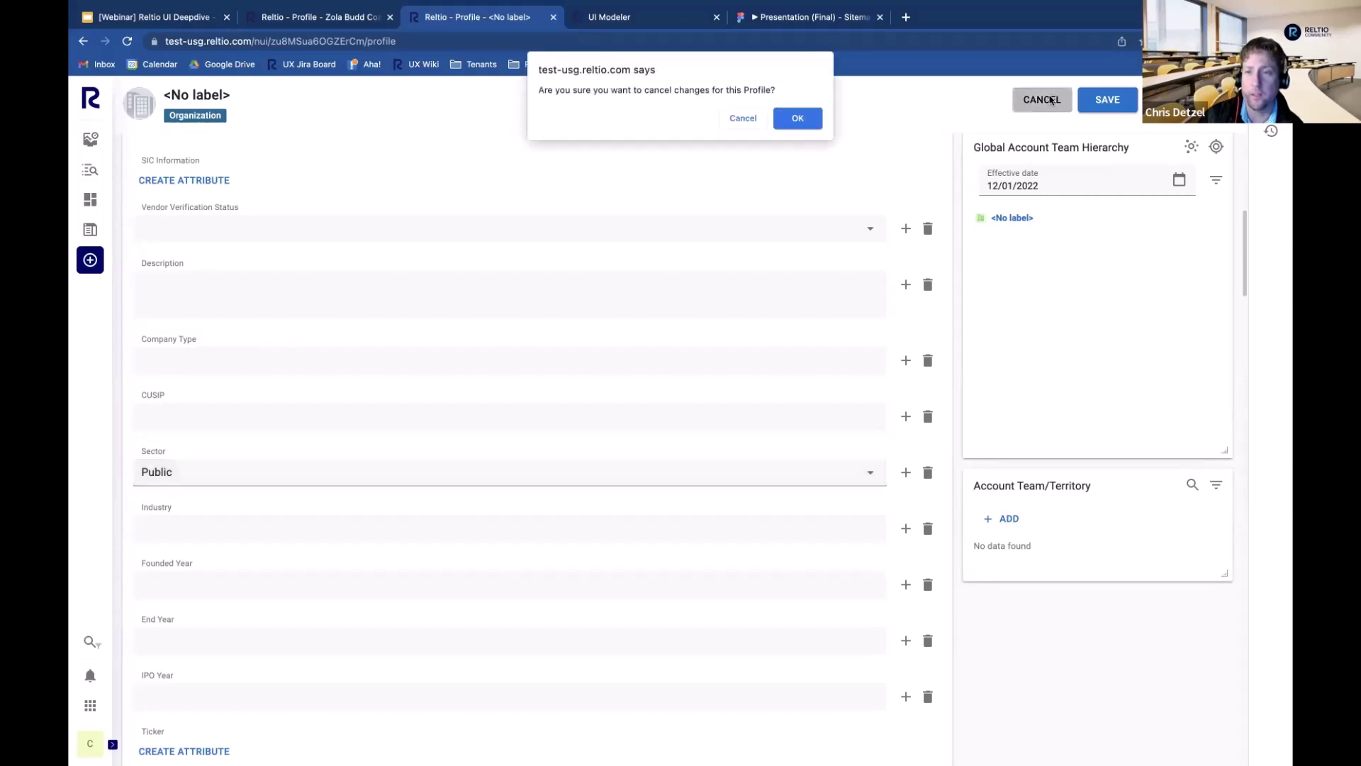
{"action": "left_click", "coordinate": [807, 120]}
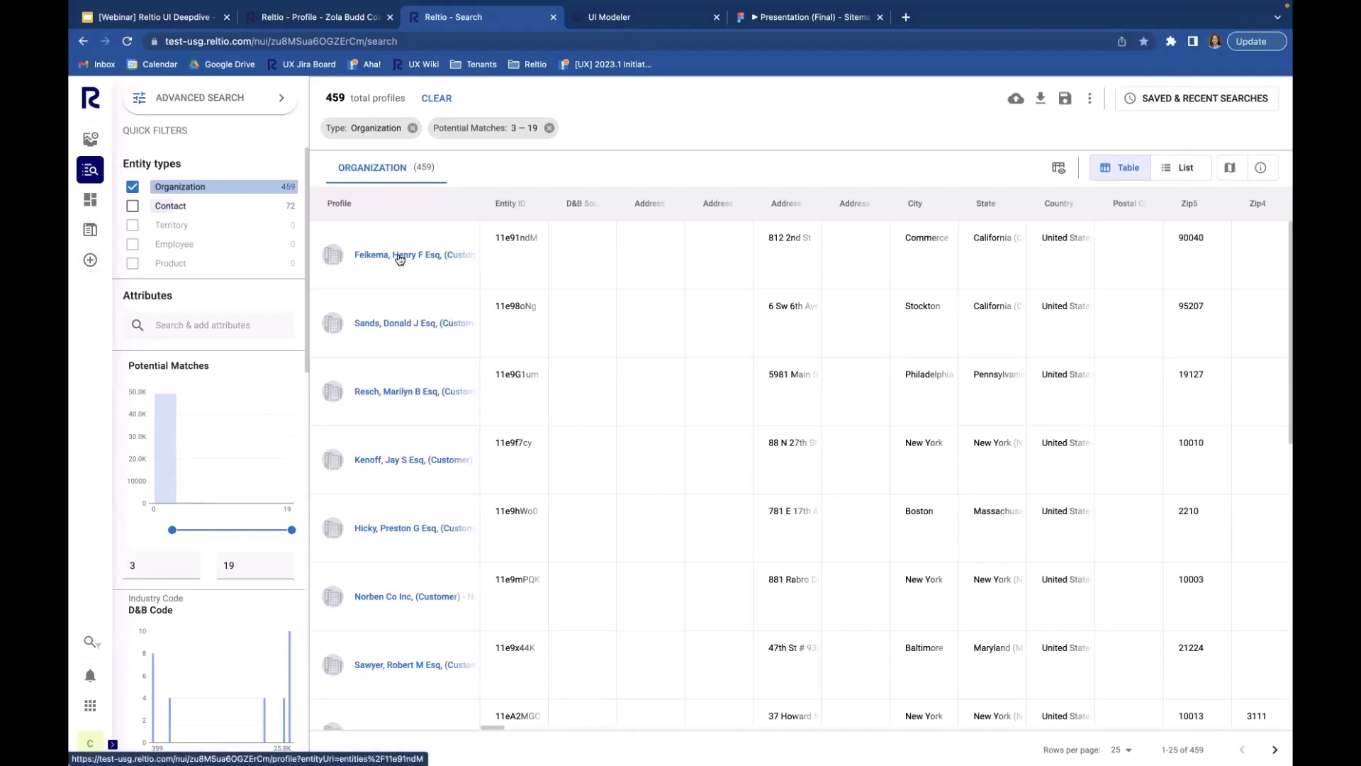
Step: Show the first organization's Sources view, then advance to the next profile, the Stockton customer
{"action": "left_click", "coordinate": [401, 259]}
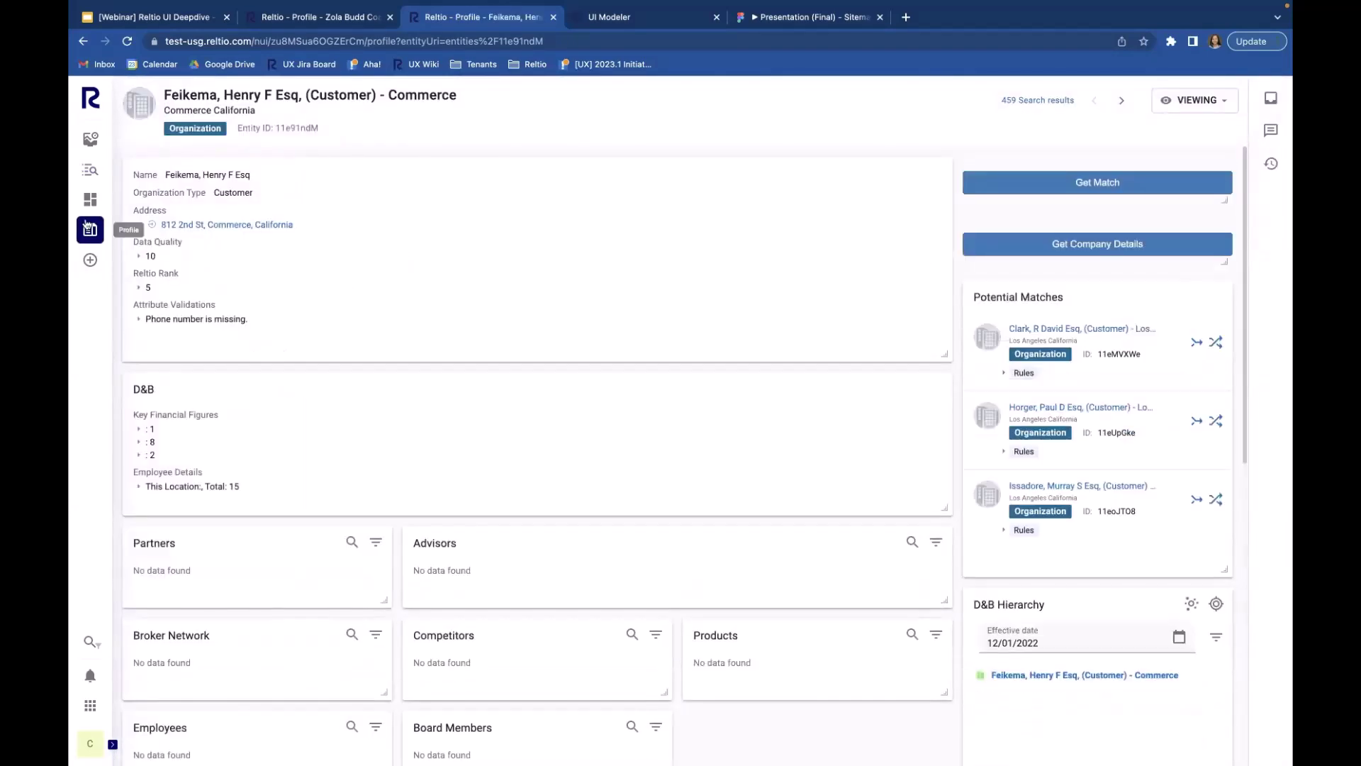
{"action": "mouse_move", "coordinate": [90, 229]}
{"action": "left_click", "coordinate": [168, 227]}
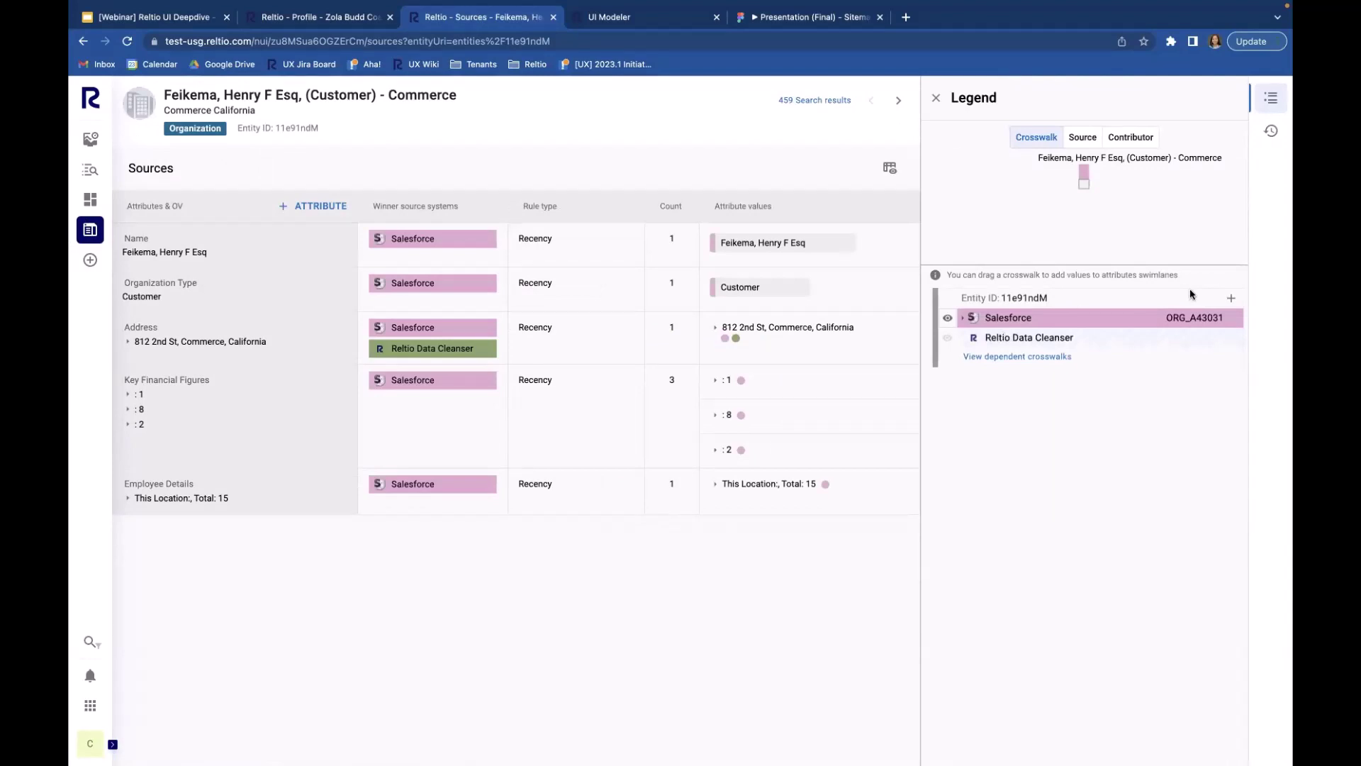
{"action": "left_click", "coordinate": [896, 103]}
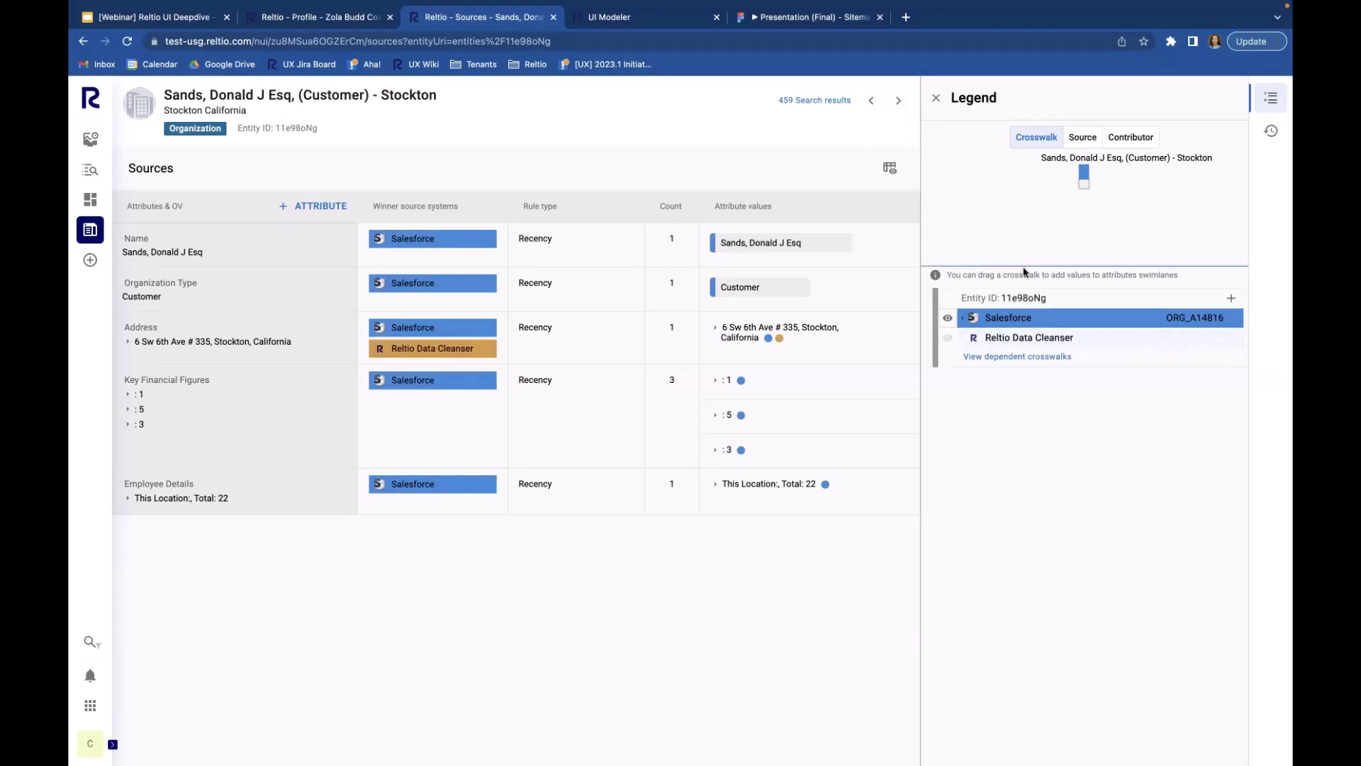
Step: Resize the crosswalk legend panel: taller chart, wider, then narrower to widen the sources table
{"action": "left_click_drag", "start_coordinate": [1023, 268], "coordinate": [1024, 383]}
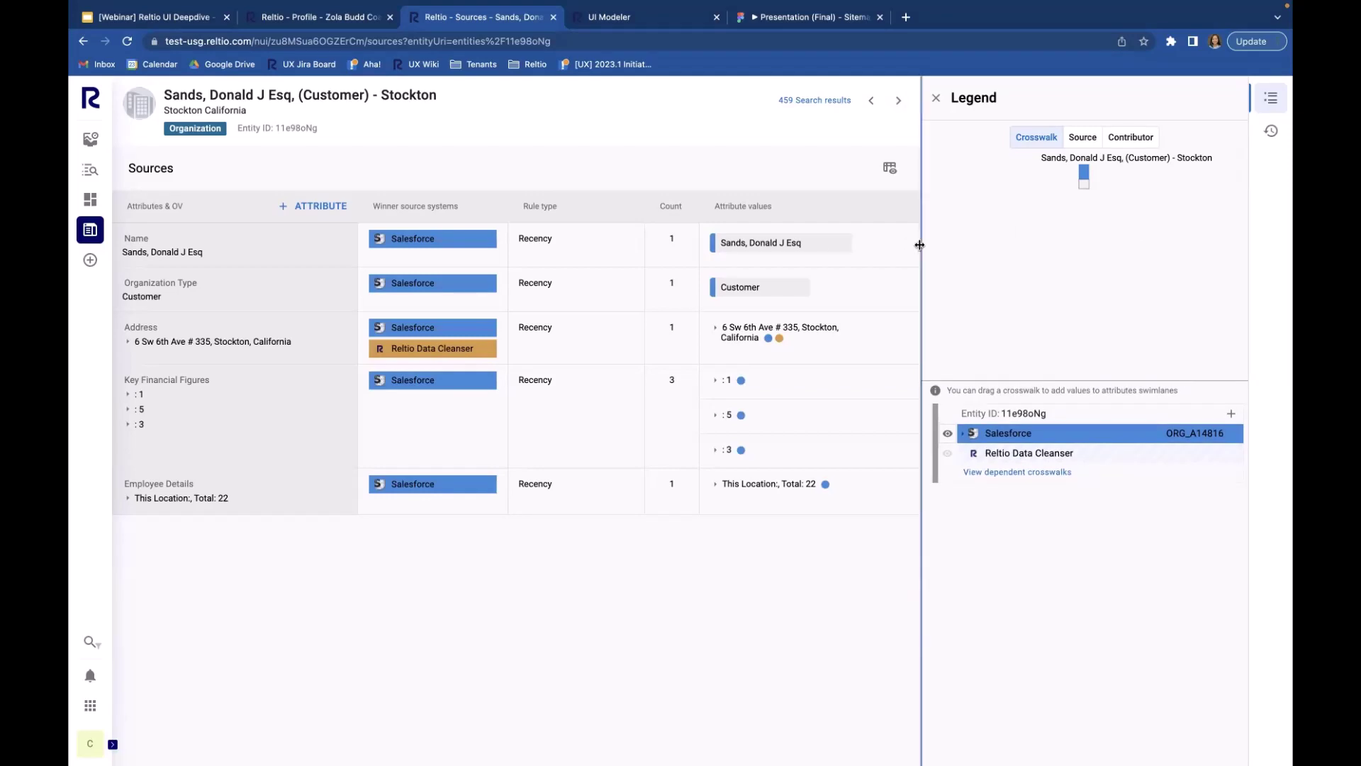
{"action": "left_click_drag", "start_coordinate": [921, 245], "coordinate": [383, 221]}
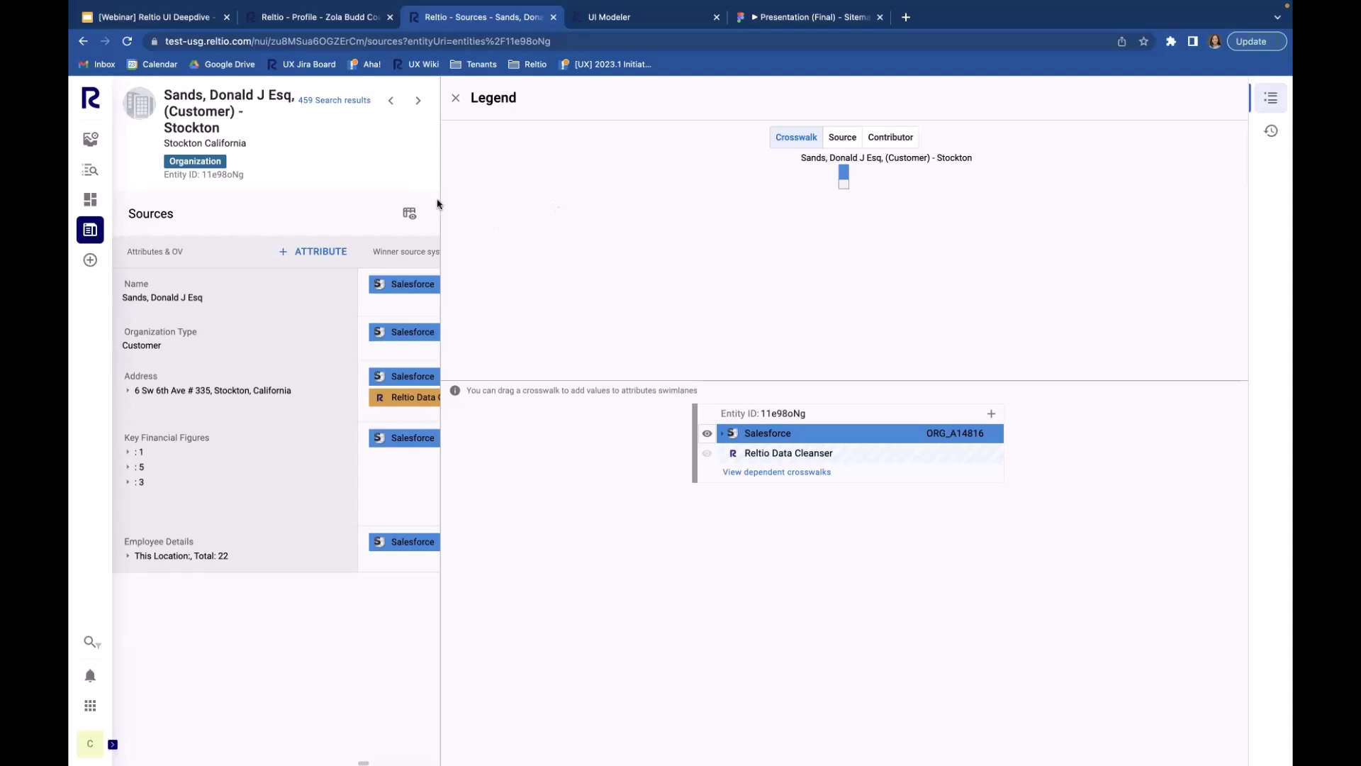
{"action": "left_click_drag", "start_coordinate": [441, 201], "coordinate": [910, 213]}
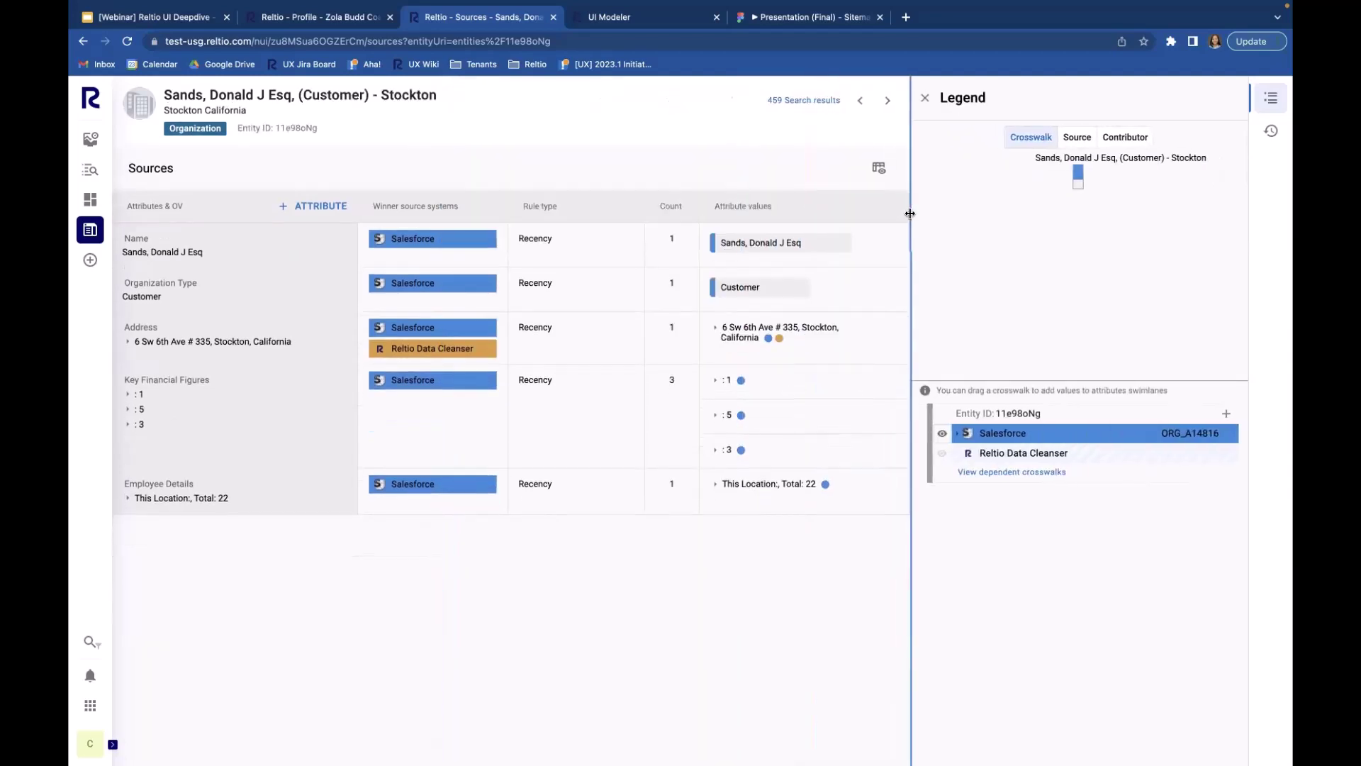
Step: Step forward through three more profiles in the results with the next-profile arrow
{"action": "left_click", "coordinate": [887, 101]}
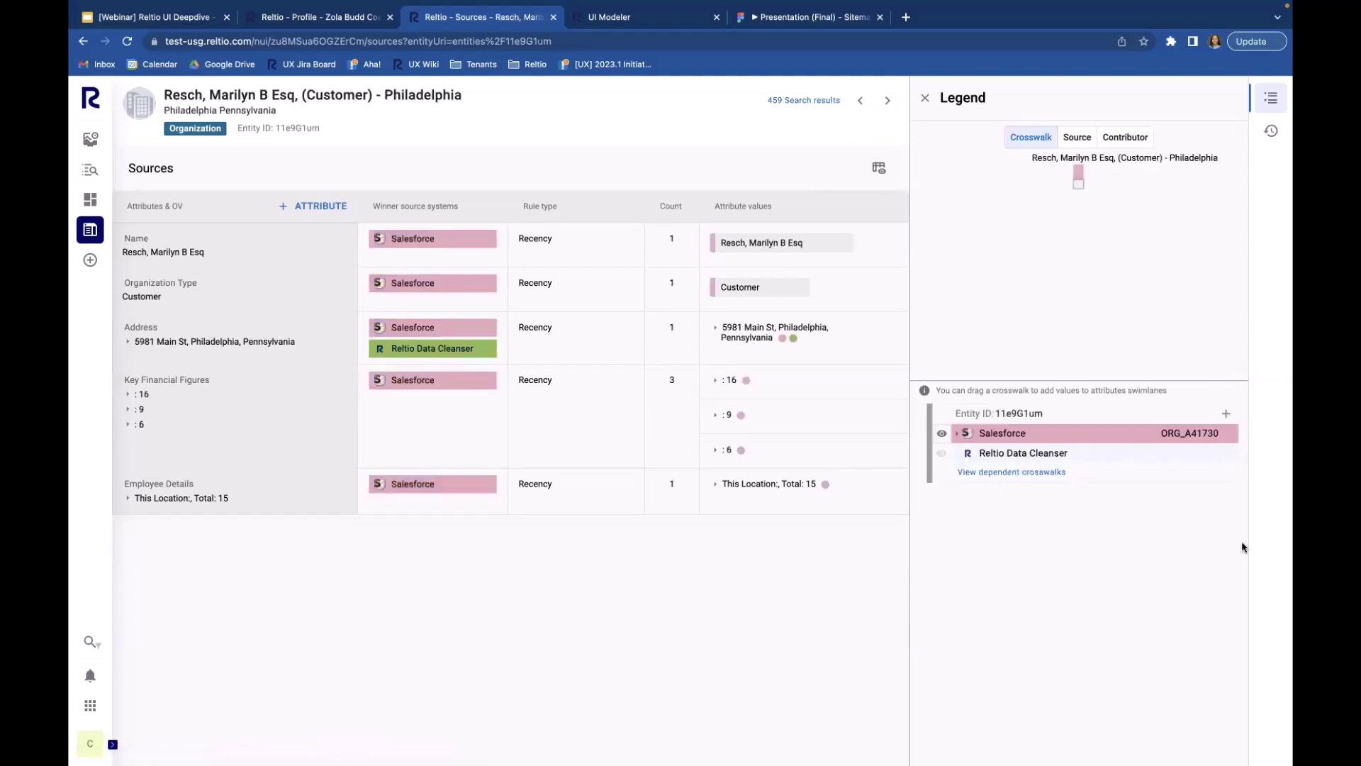
{"action": "left_click", "coordinate": [890, 101]}
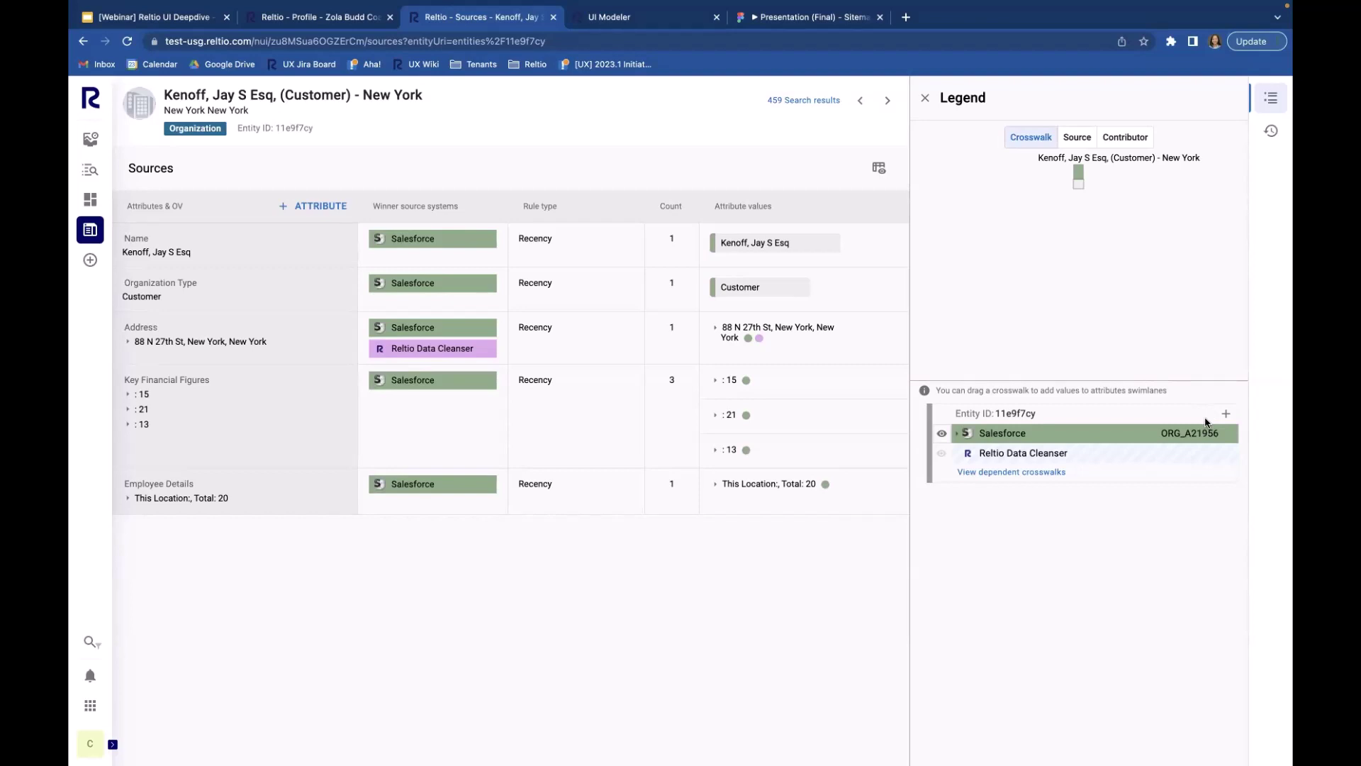
{"action": "mouse_move", "coordinate": [1073, 175]}
{"action": "left_click", "coordinate": [886, 99]}
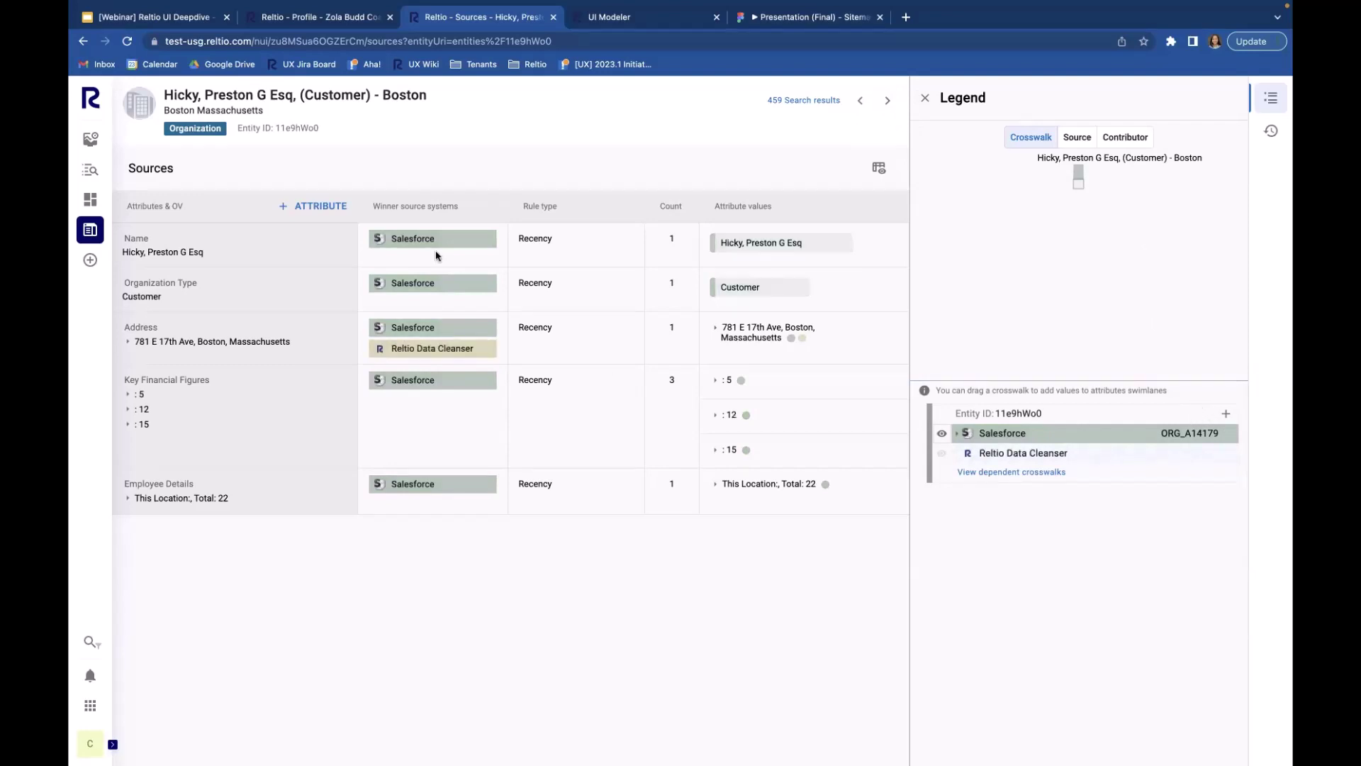
Step: Return to the search results listing the 459 Organization profiles
{"action": "mouse_move", "coordinate": [92, 236]}
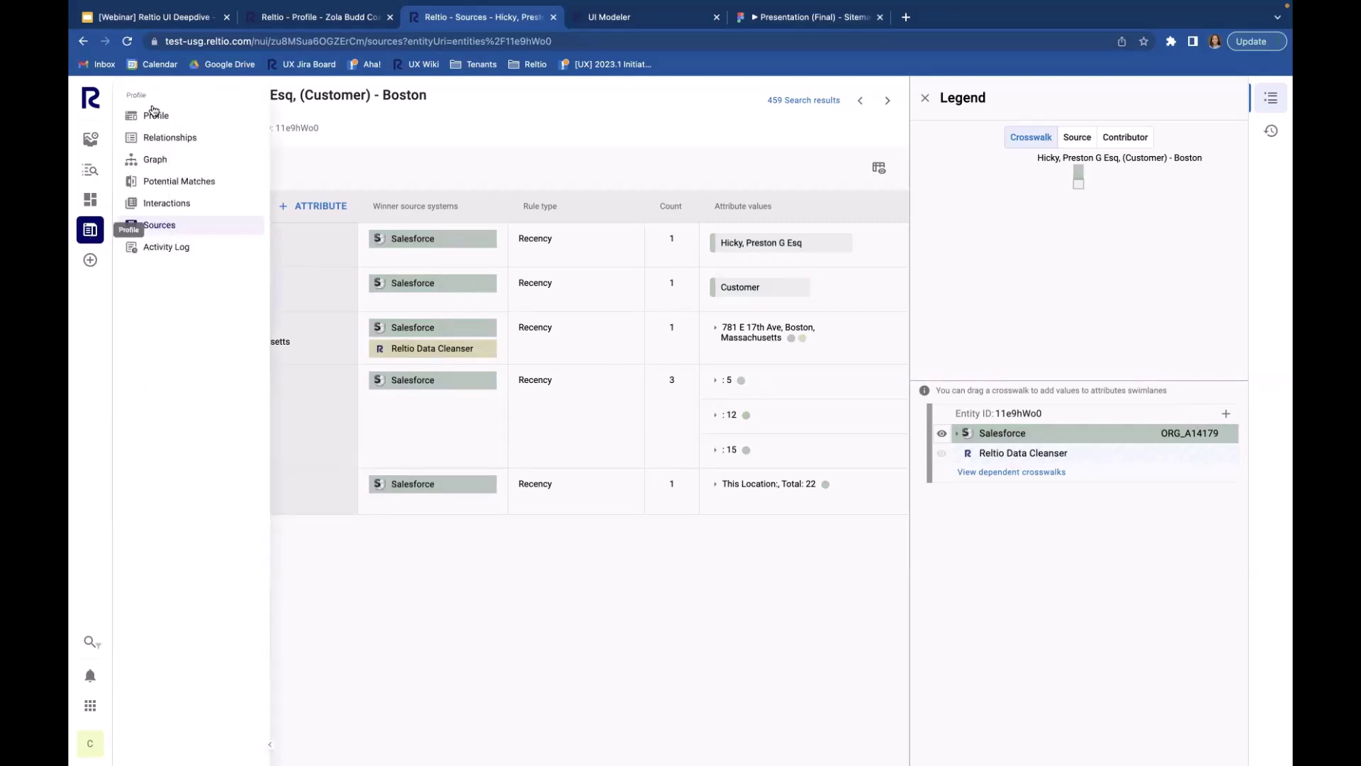
{"action": "mouse_move", "coordinate": [90, 172]}
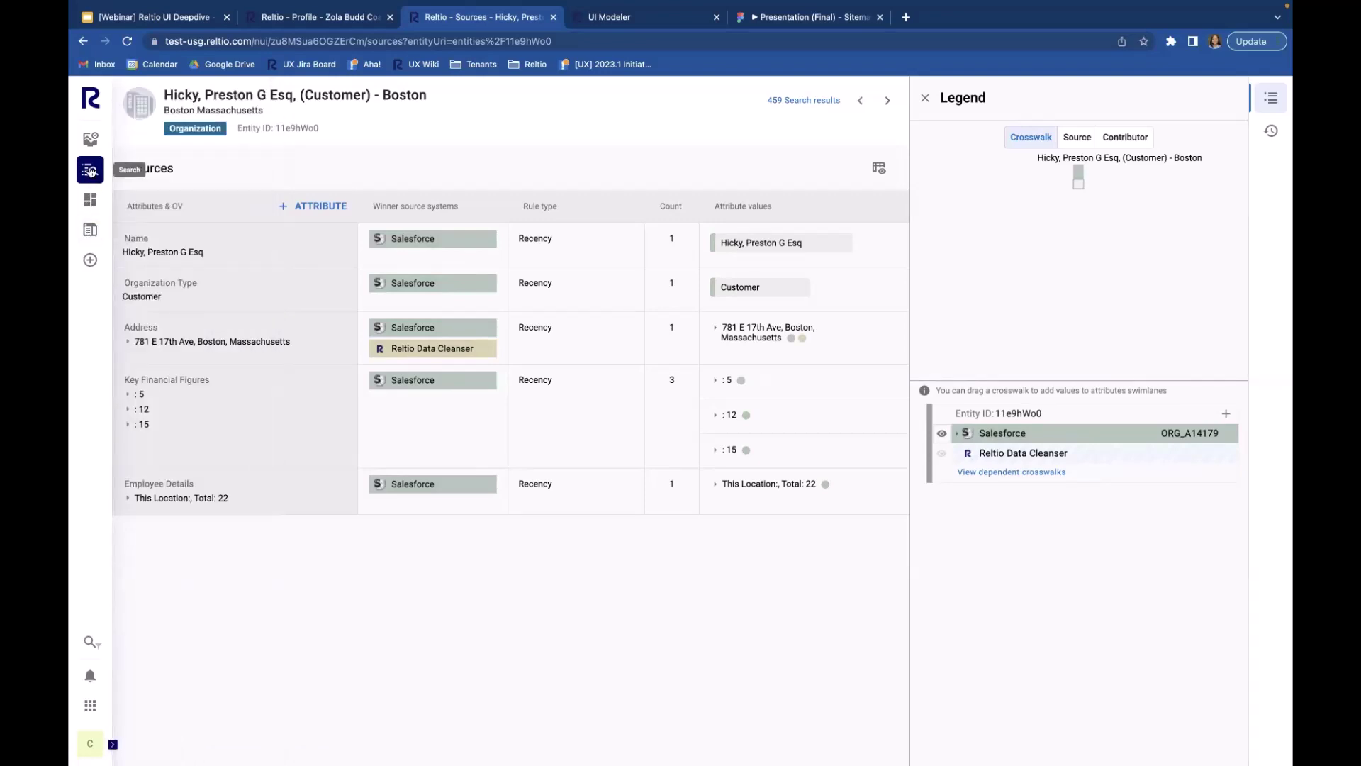
{"action": "left_click", "coordinate": [156, 114]}
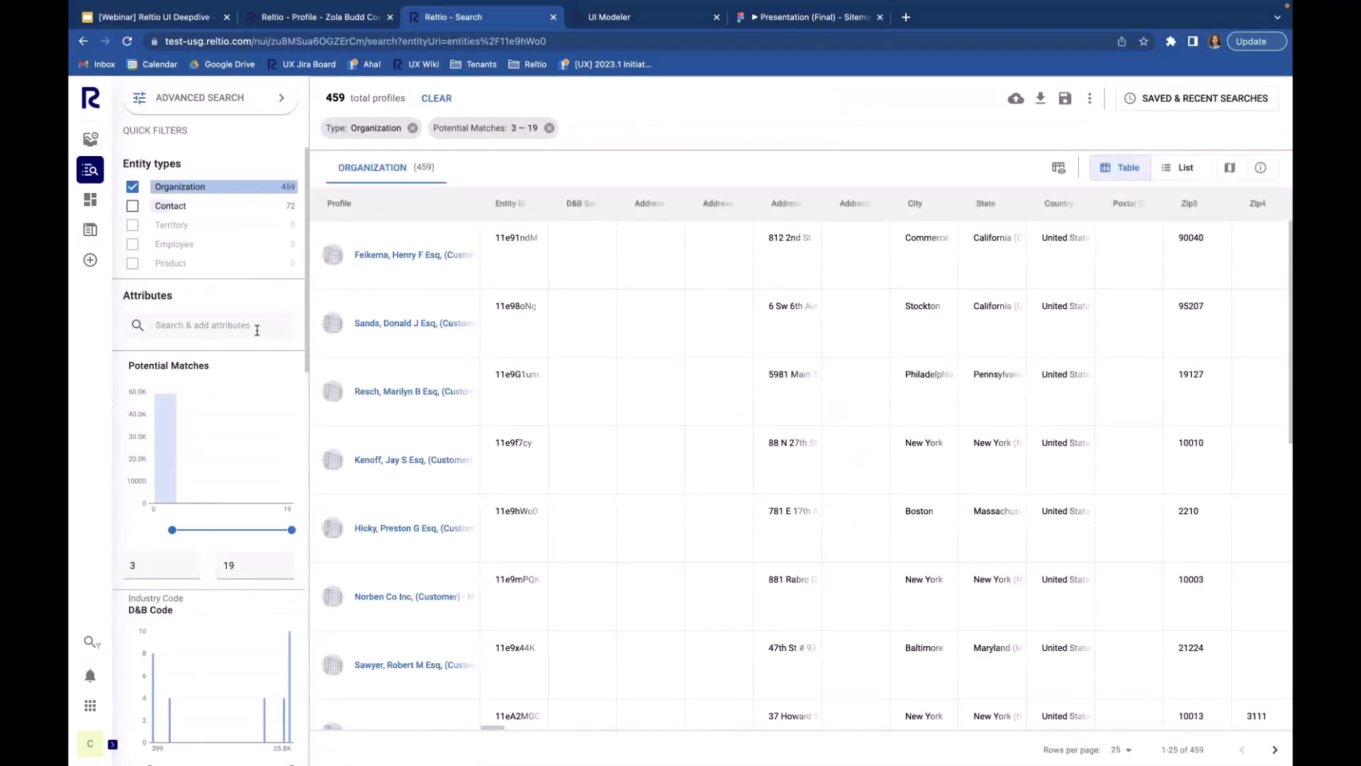
Step: Open the first result's Sources view, then advance to the Stockton customer's profile
{"action": "left_click", "coordinate": [424, 257]}
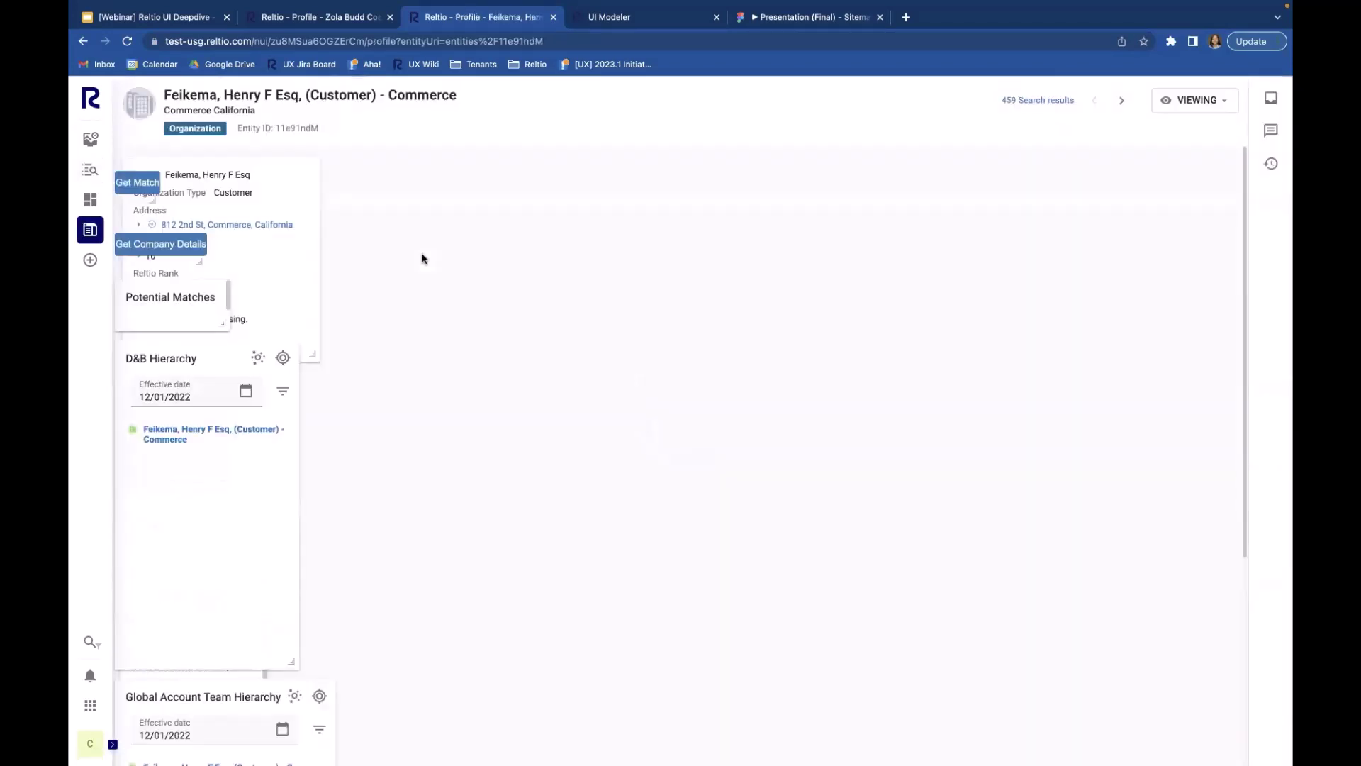
{"action": "left_click", "coordinate": [90, 229]}
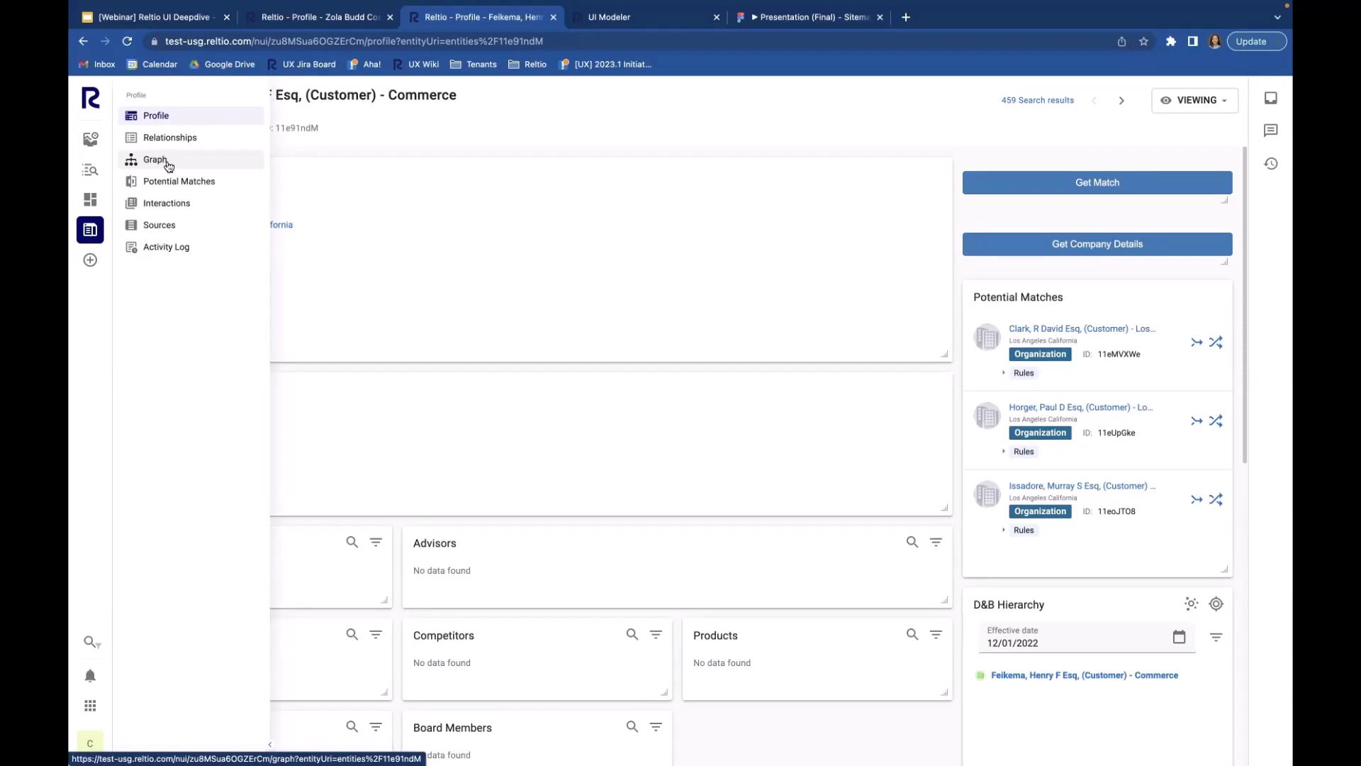
{"action": "left_click", "coordinate": [176, 224]}
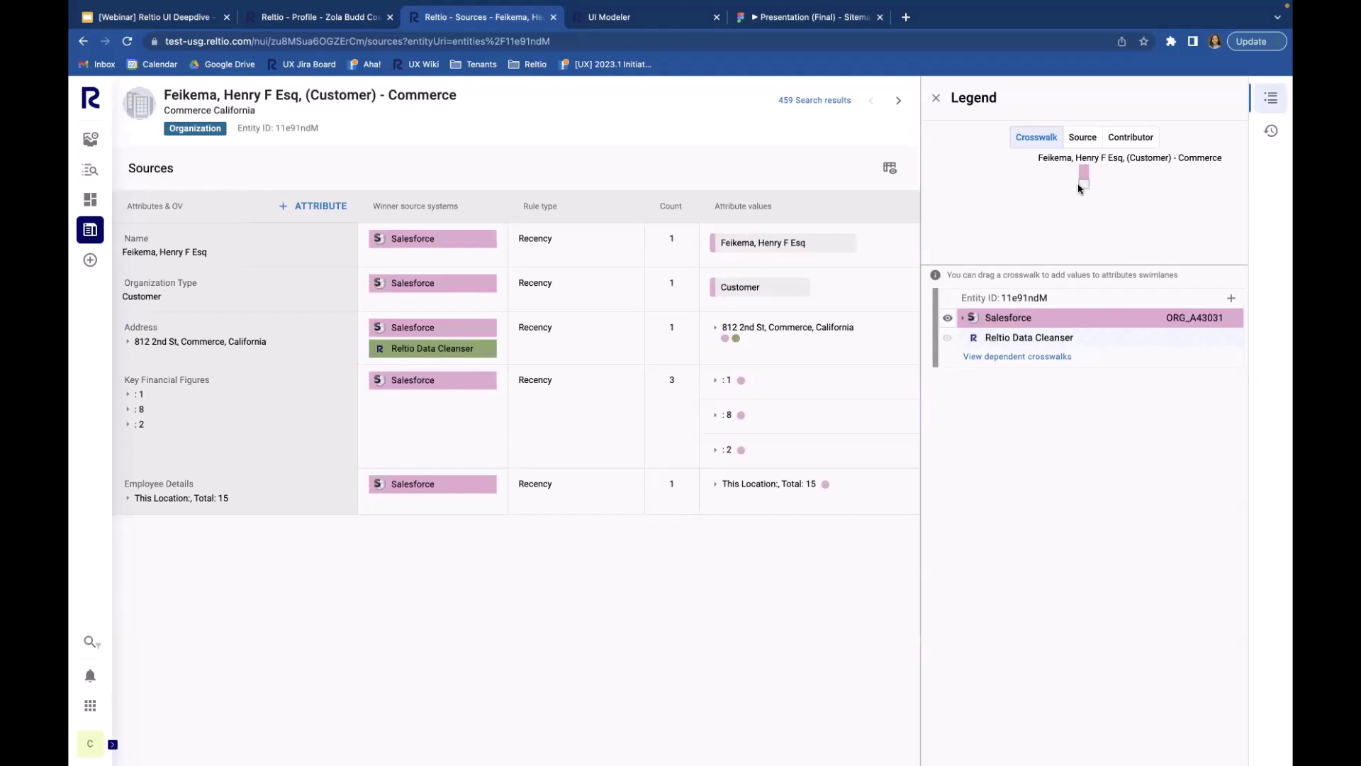
{"action": "left_click", "coordinate": [899, 105]}
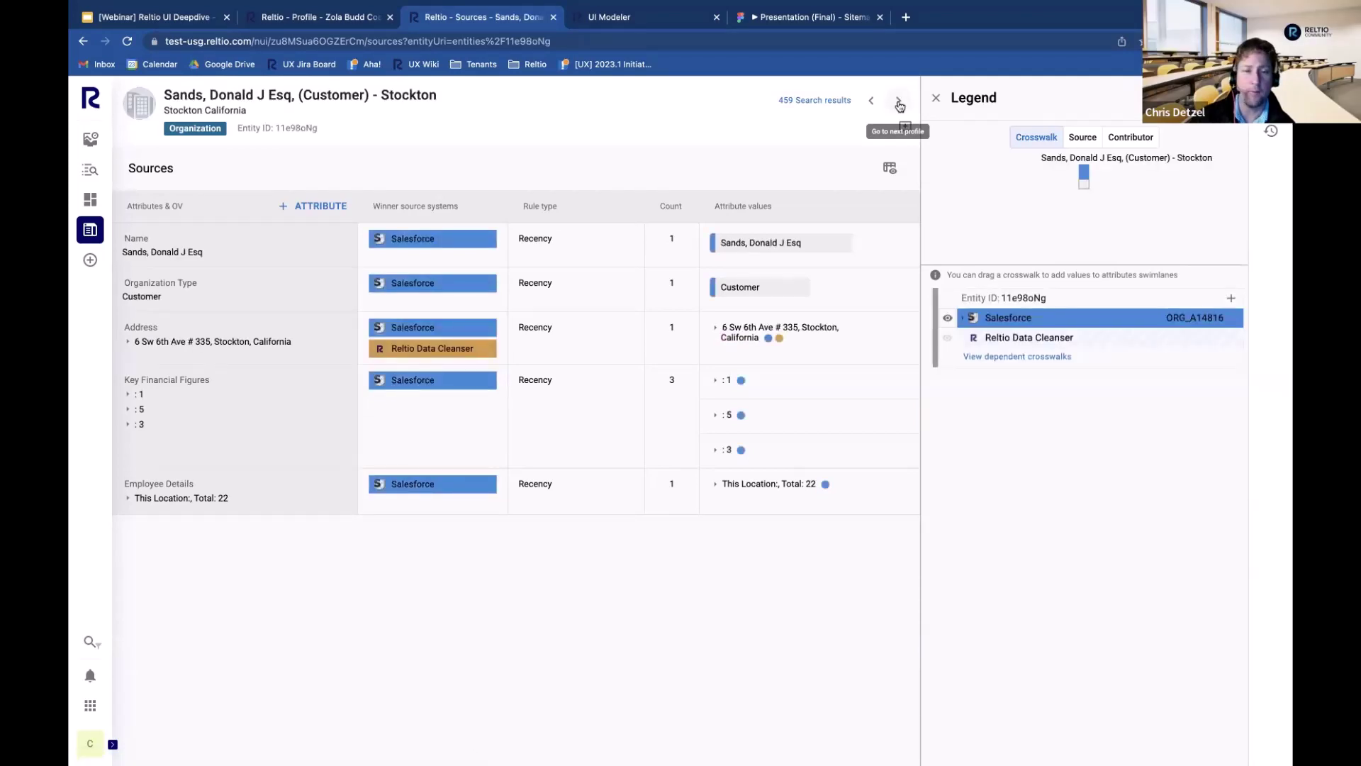
Step: Drag the Legend panel divider left to widen the legend
{"action": "left_click_drag", "start_coordinate": [925, 165], "coordinate": [774, 169]}
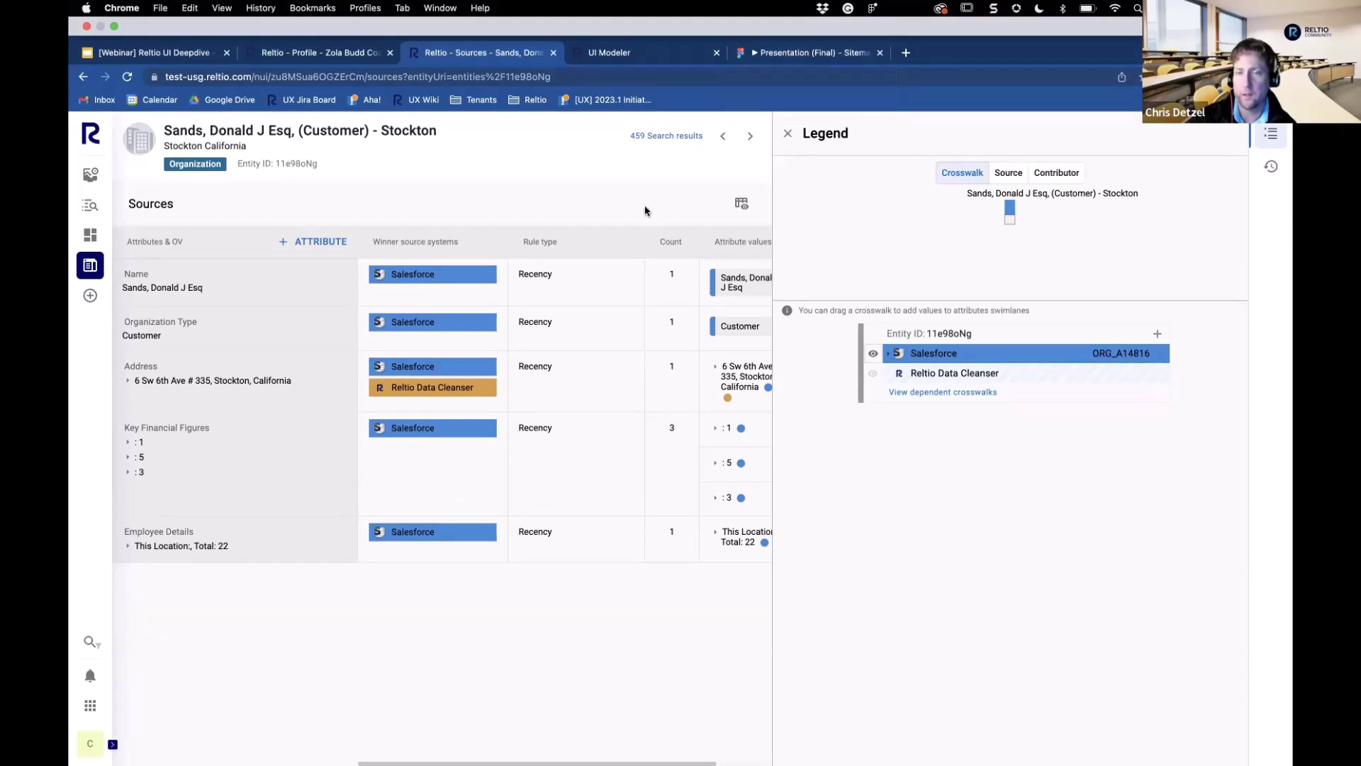
Step: Bring the 'Presentation (Final)' Figma prototype of the profile page to the front
{"action": "left_click", "coordinate": [825, 55]}
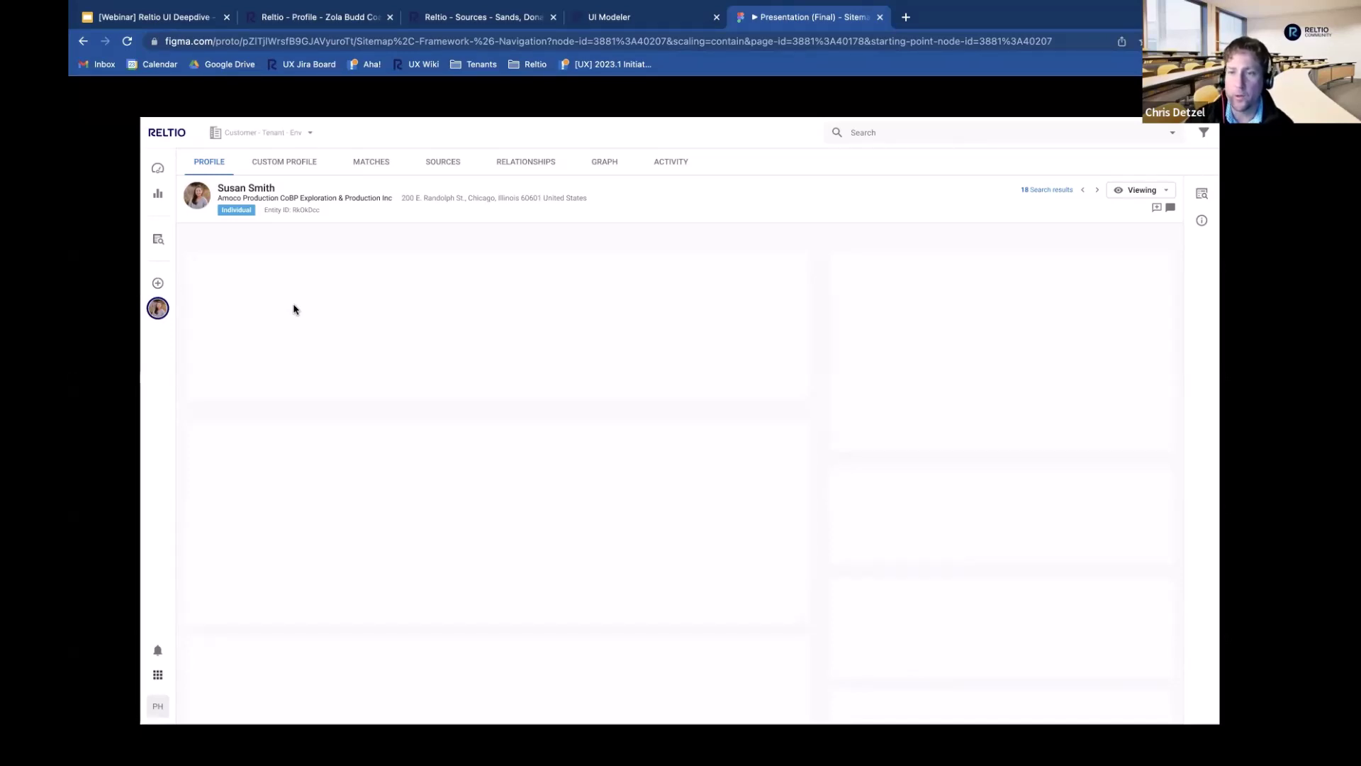
Step: Switch between the Reltio Sources and Profile tabs, ending on the coaching company's classic profile
{"action": "left_click", "coordinate": [451, 19]}
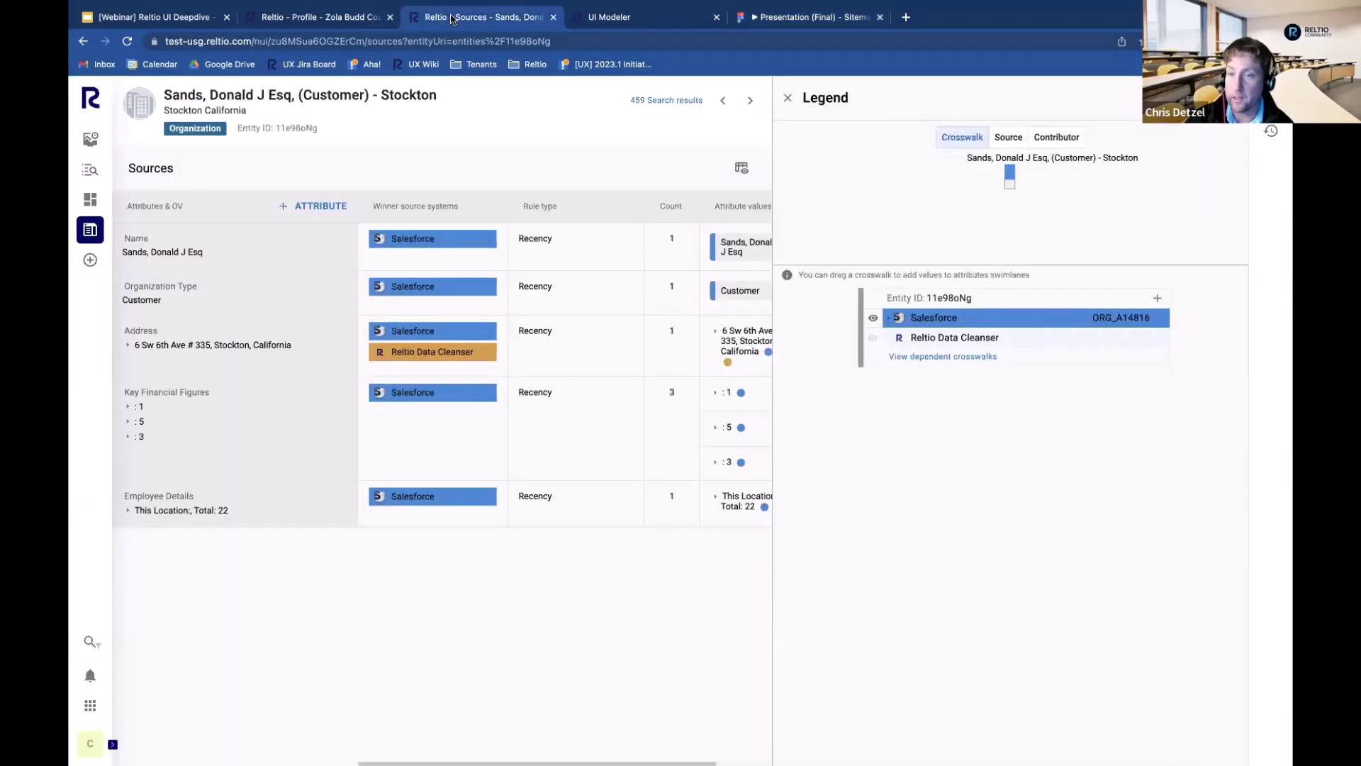
{"action": "left_click", "coordinate": [331, 19]}
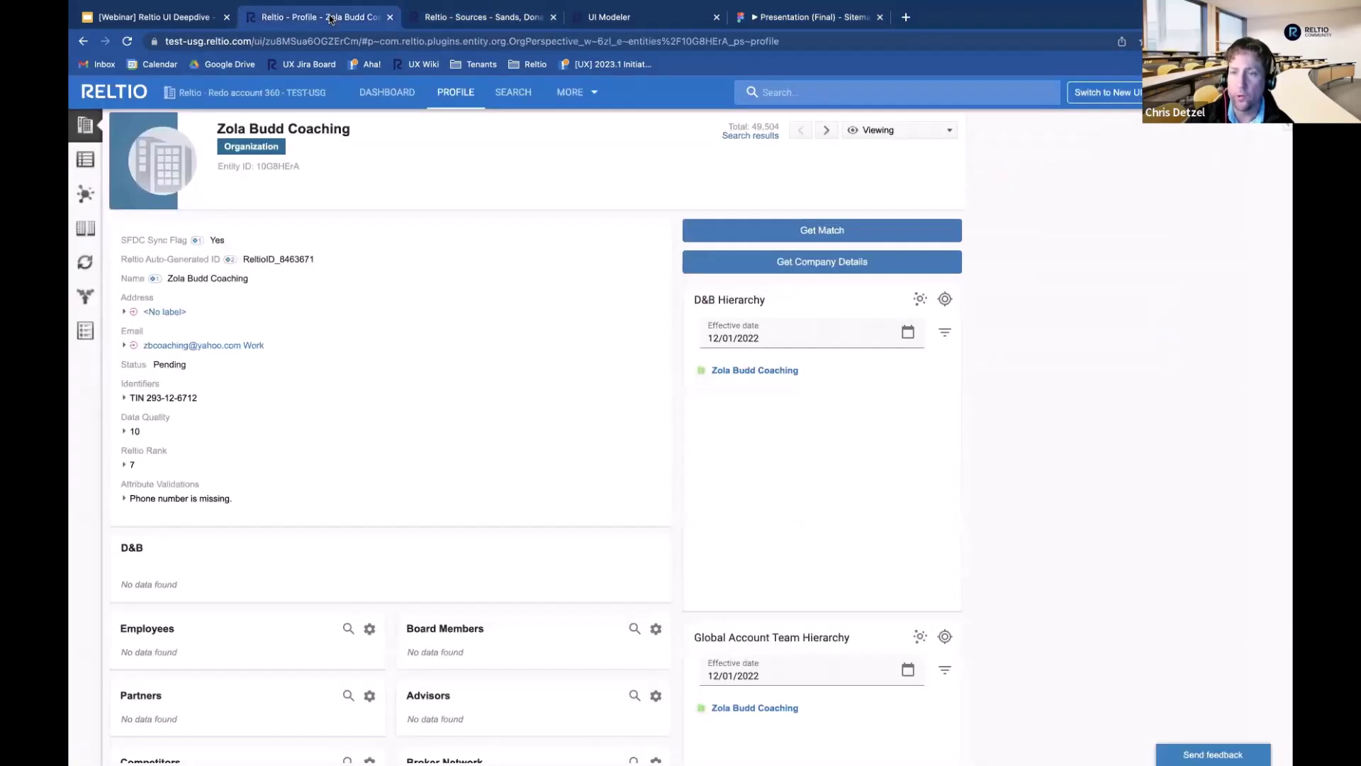
{"action": "left_click", "coordinate": [467, 21]}
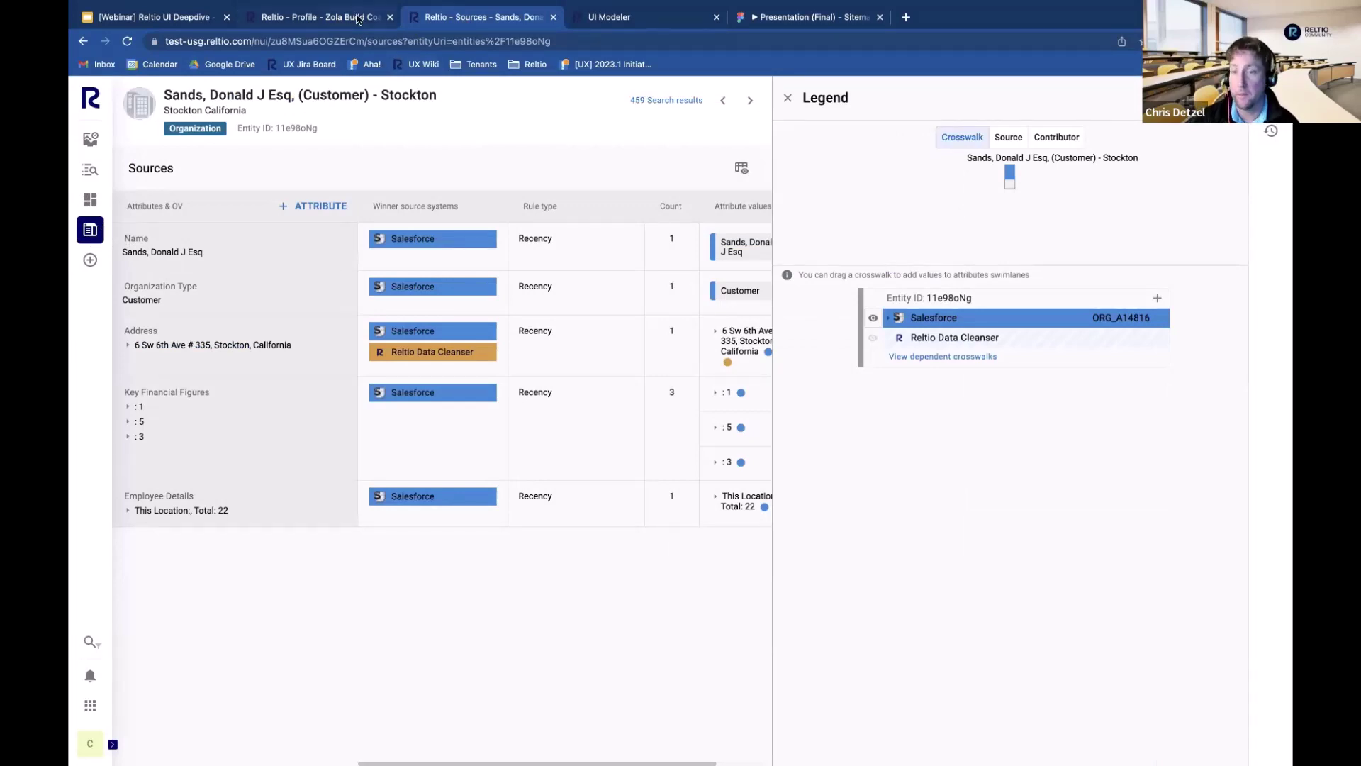
{"action": "left_click", "coordinate": [358, 19]}
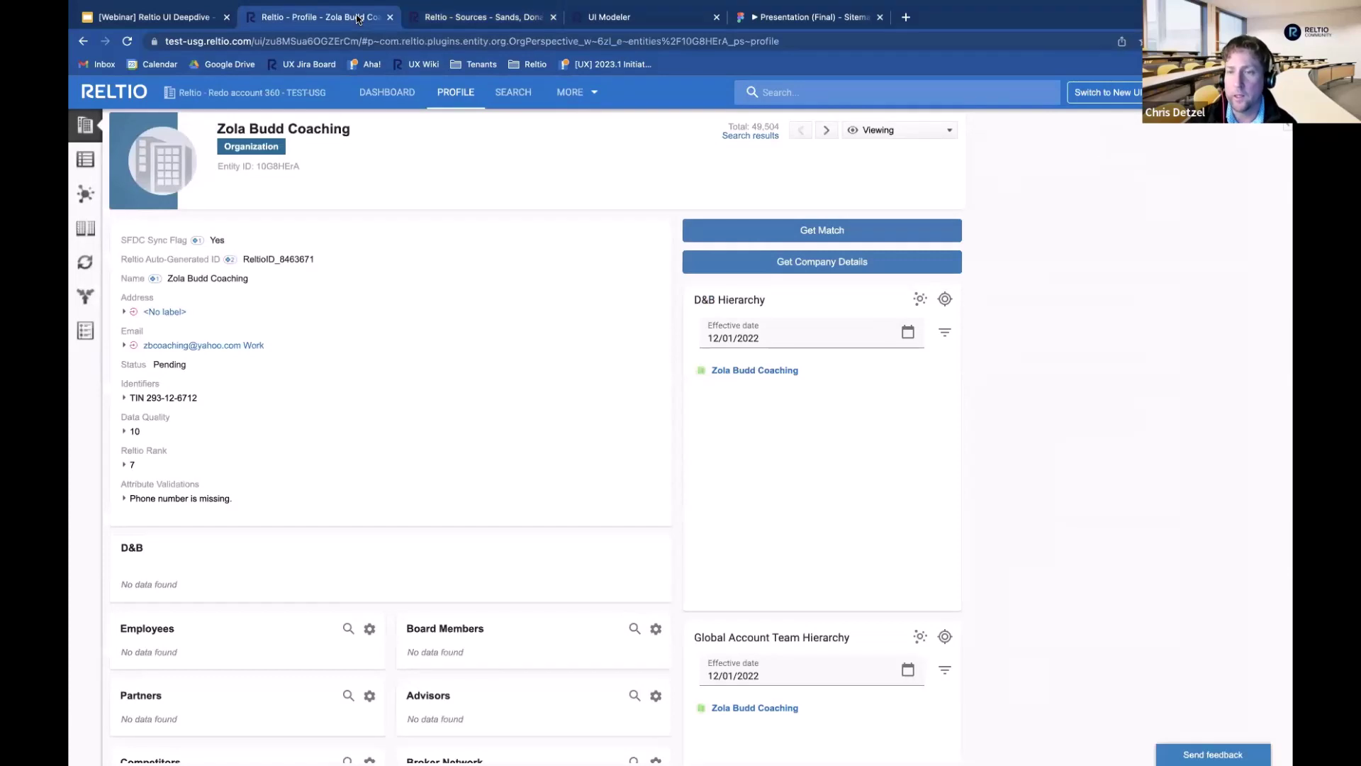
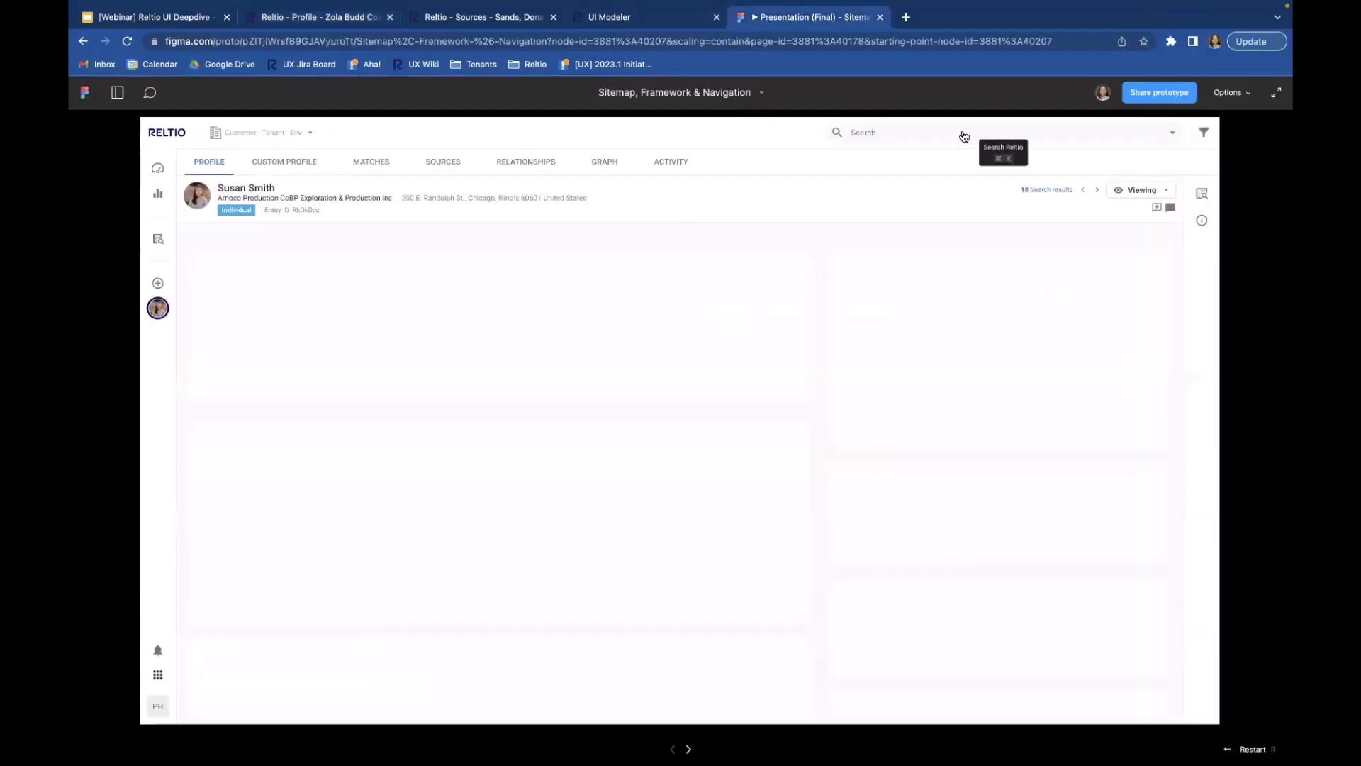
Step: Open the prototype's search bar to show recent searches like Bon, Location, HCO and Contact
{"action": "left_click", "coordinate": [911, 139]}
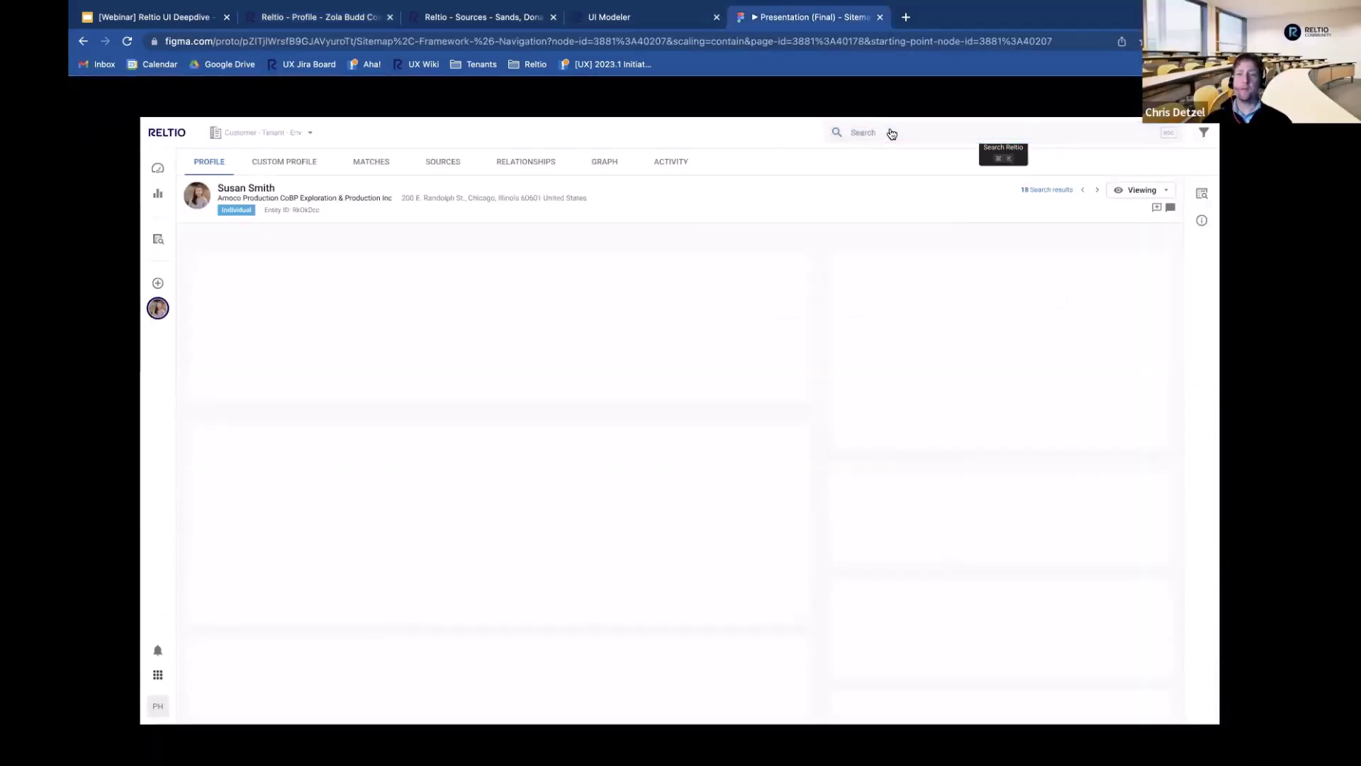
{"action": "left_click", "coordinate": [891, 134]}
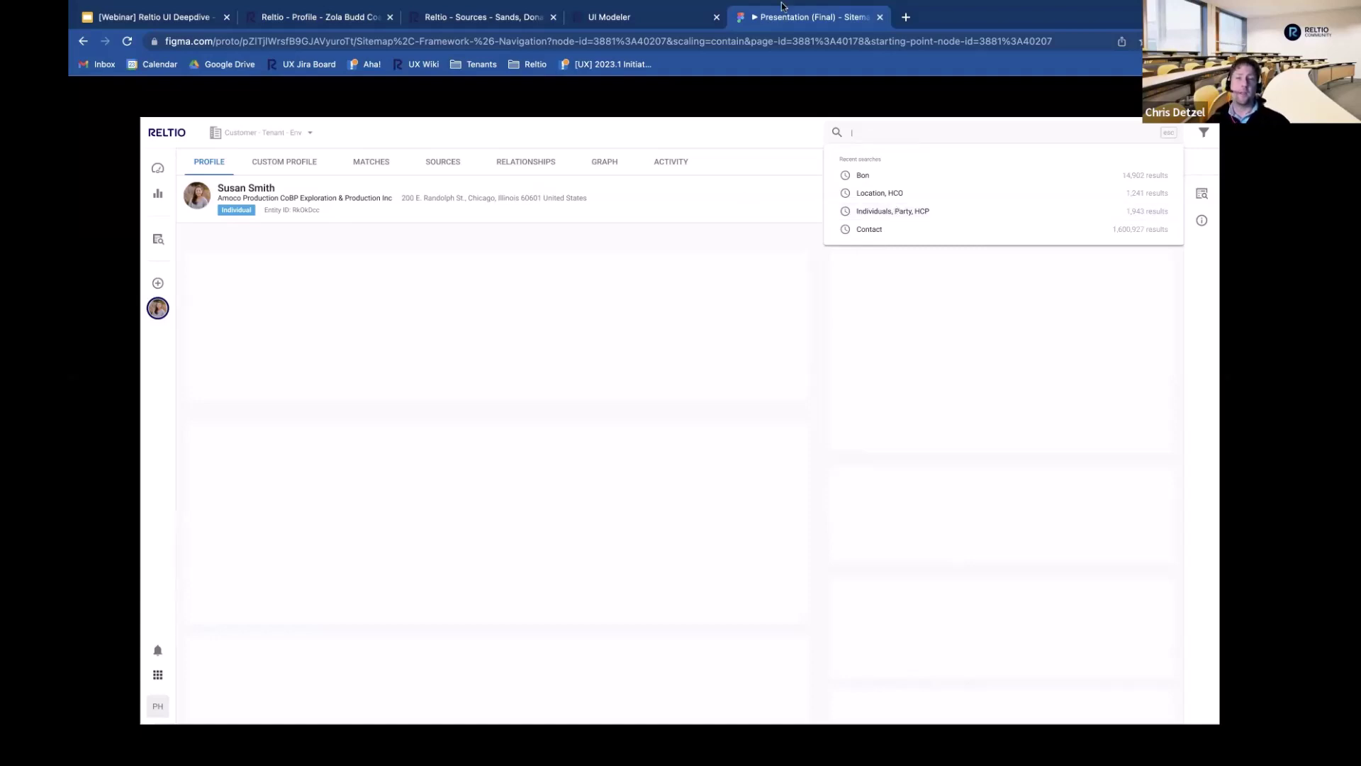
{"action": "mouse_move", "coordinate": [778, 15]}
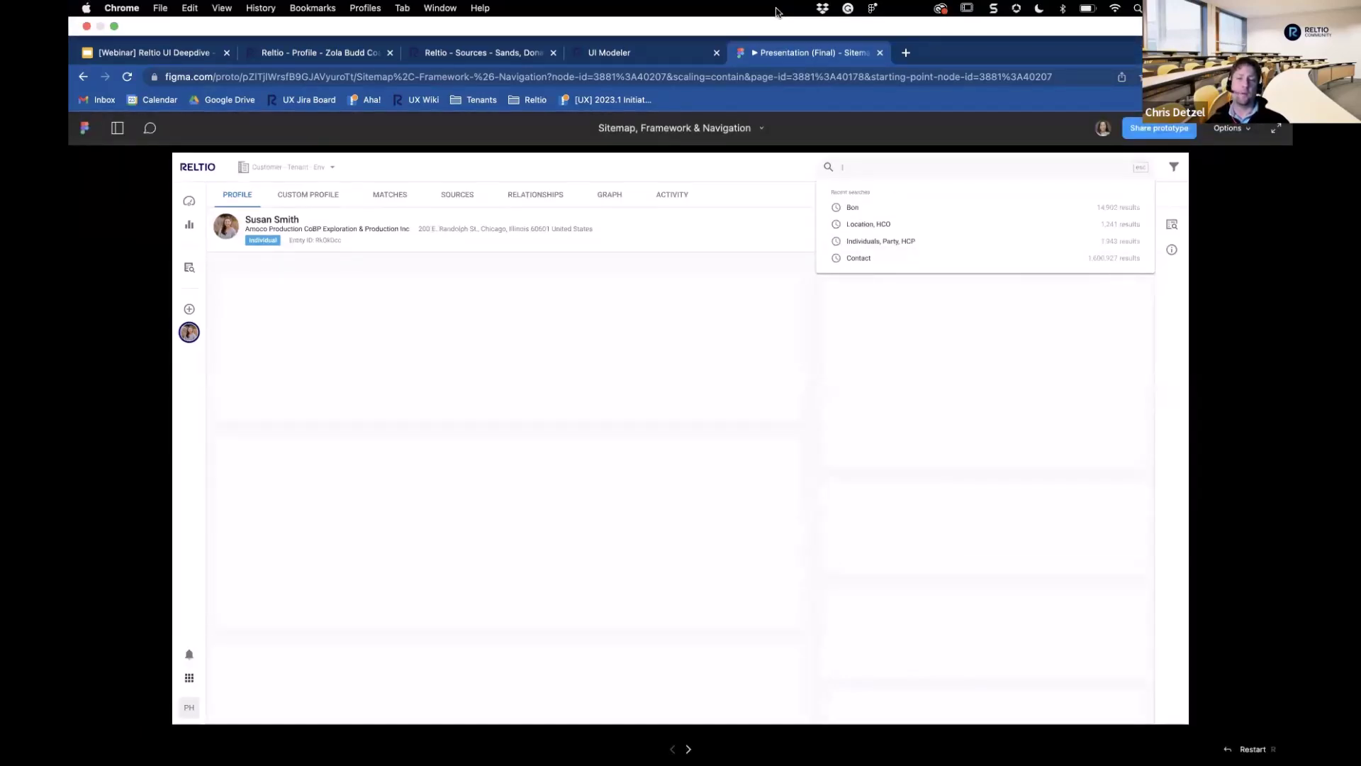